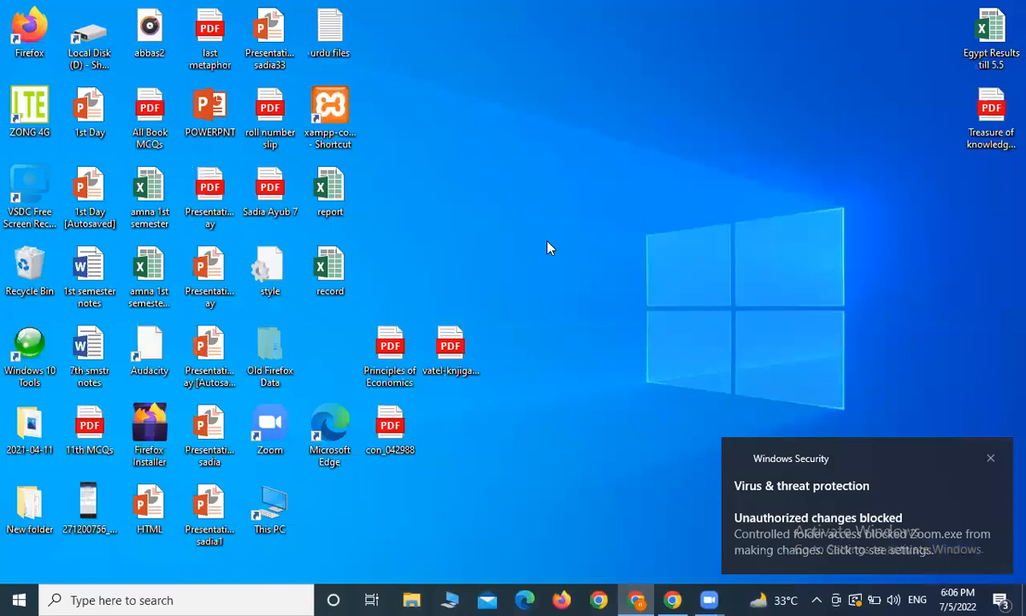
Dismiss the Windows Security notification and bring up the Chrome window with the Audio Transcription document
{"action": "left_click", "coordinate": [990, 457]}
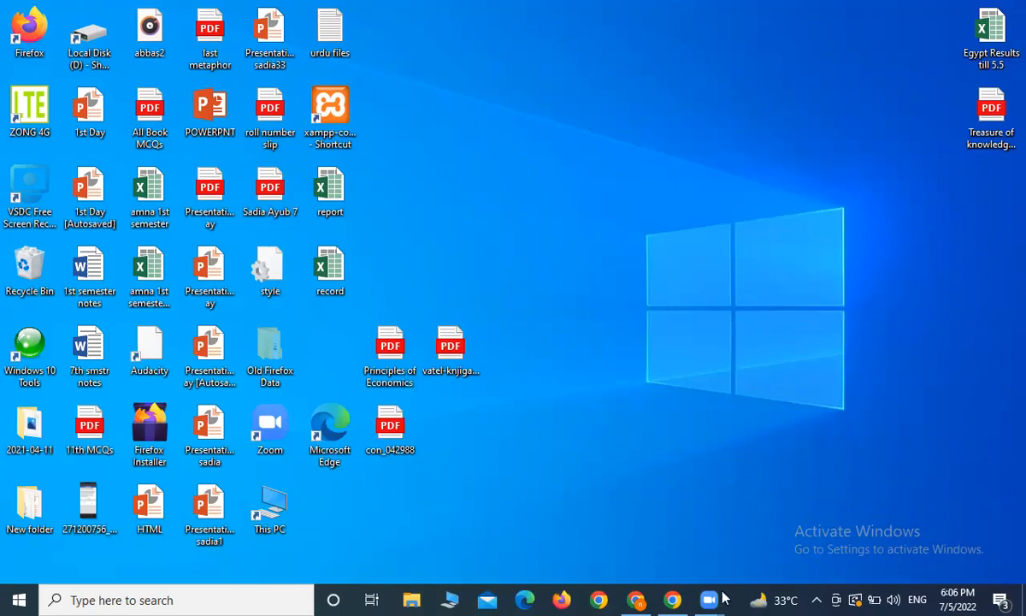
{"action": "mouse_move", "coordinate": [647, 599]}
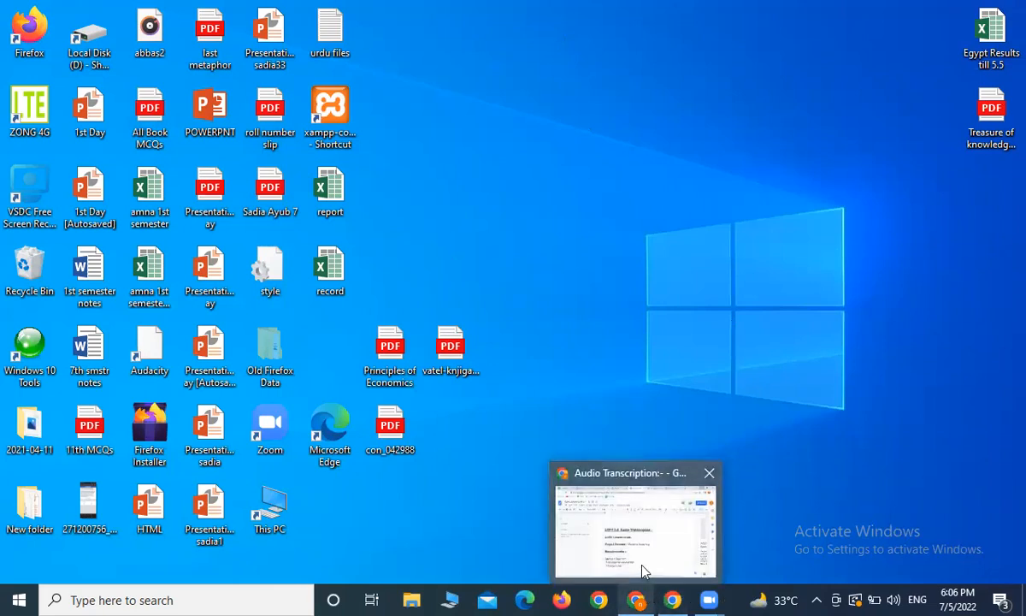
{"action": "left_click", "coordinate": [645, 572]}
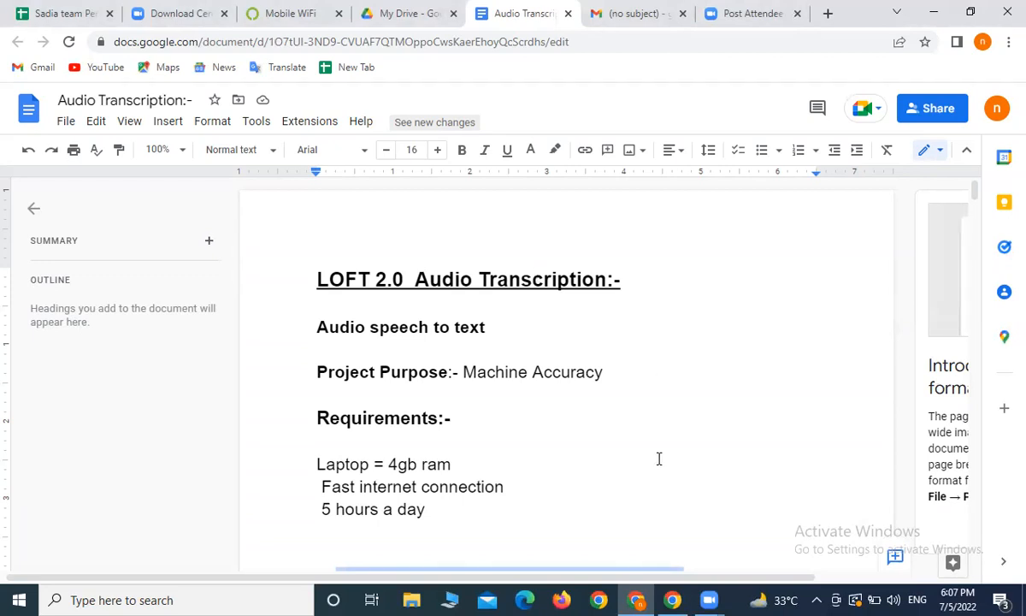
Highlight "Machine Accuracy" in the Project Purpose line of the document, then clear the selection
{"action": "left_click_drag", "start_coordinate": [462, 371], "coordinate": [610, 367]}
{"action": "left_click", "coordinate": [576, 416]}
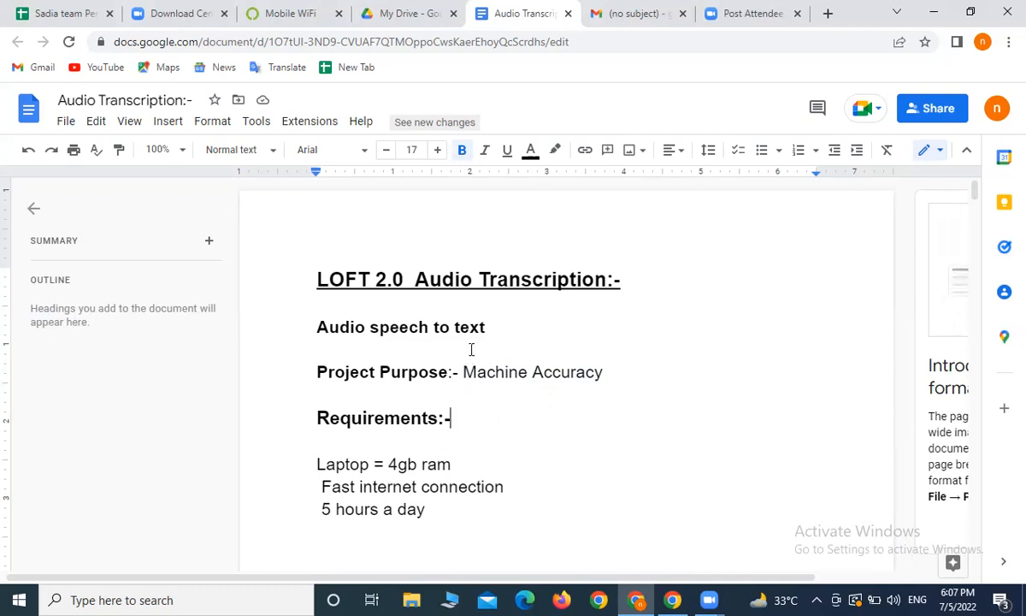
{"action": "left_click_drag", "start_coordinate": [463, 371], "coordinate": [614, 372]}
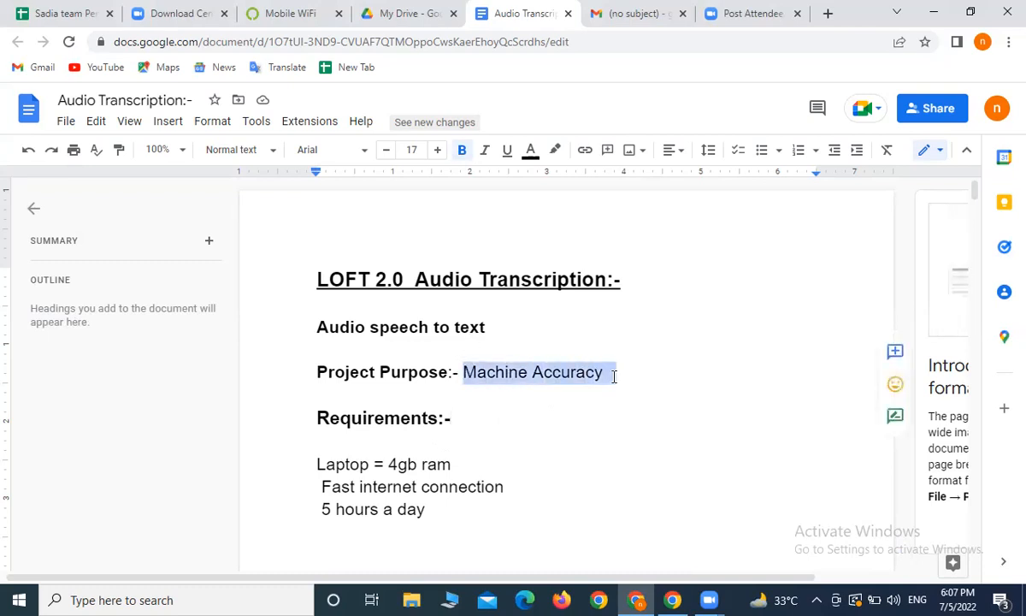
{"action": "left_click", "coordinate": [473, 438]}
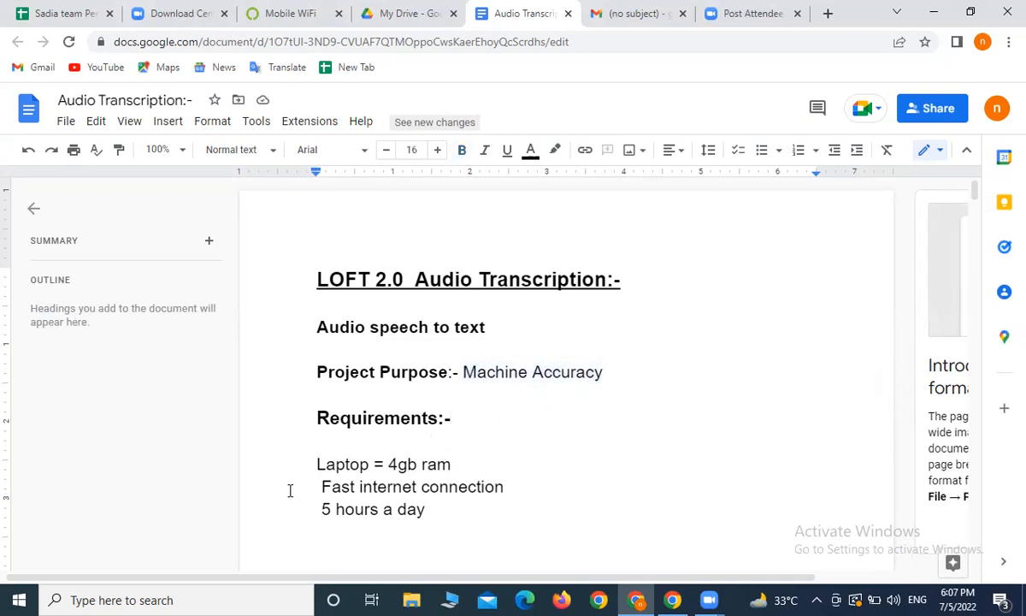
Highlight the three lines under Requirements, then "4gb ram" and "5 hours a day" individually
{"action": "scroll", "coordinate": [373, 448], "scroll_direction": "down", "scroll_amount": 1}
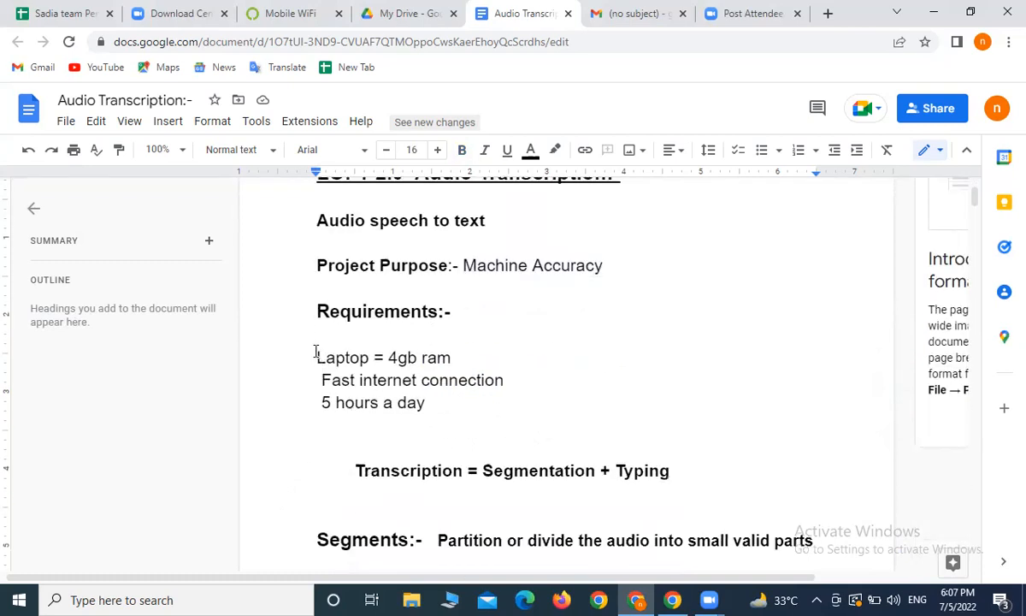
{"action": "left_click_drag", "start_coordinate": [317, 358], "coordinate": [469, 402]}
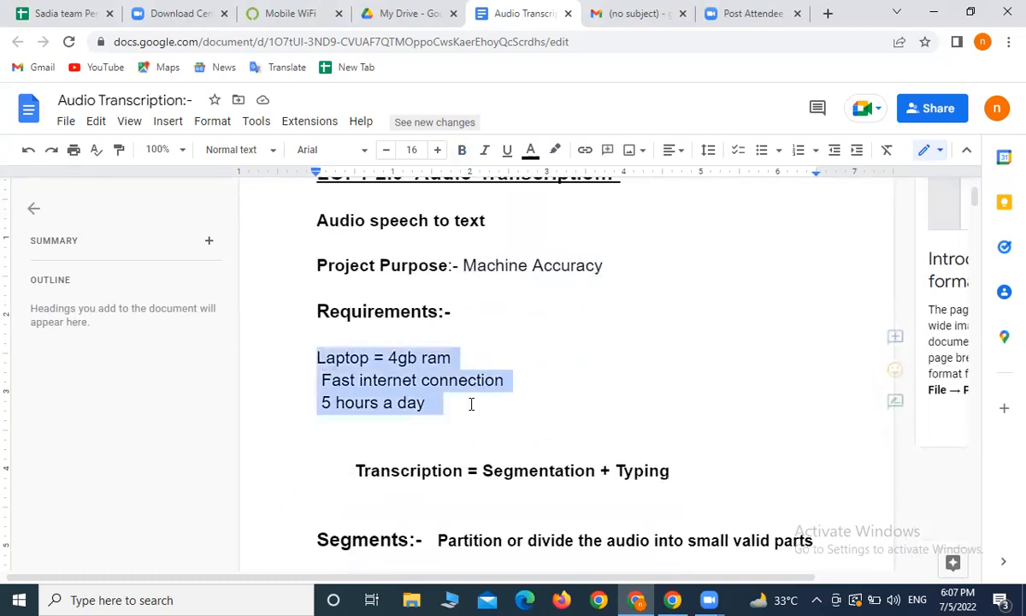
{"action": "left_click", "coordinate": [428, 409]}
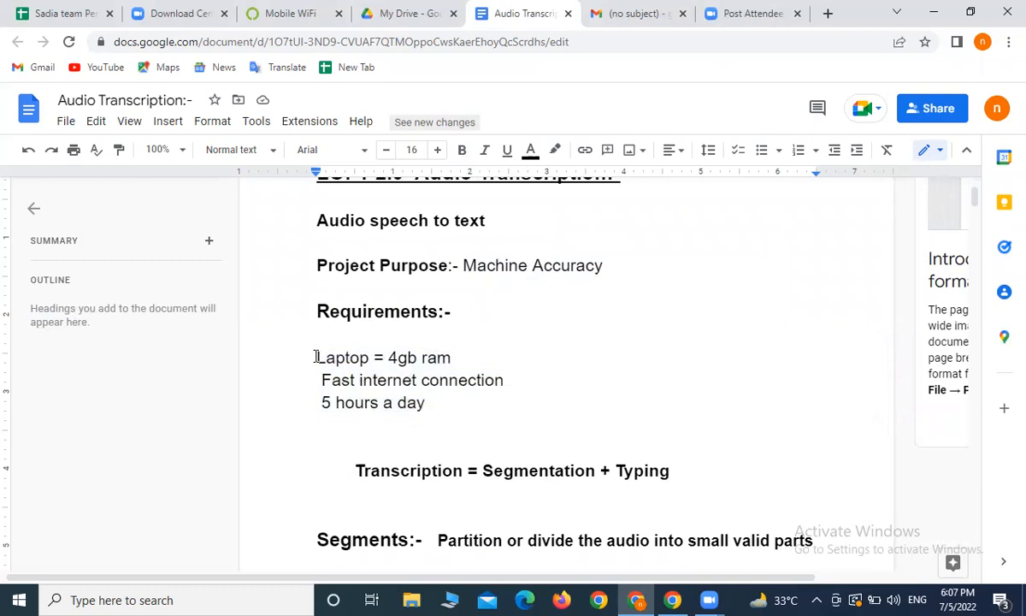
{"action": "left_click_drag", "start_coordinate": [389, 358], "coordinate": [452, 359]}
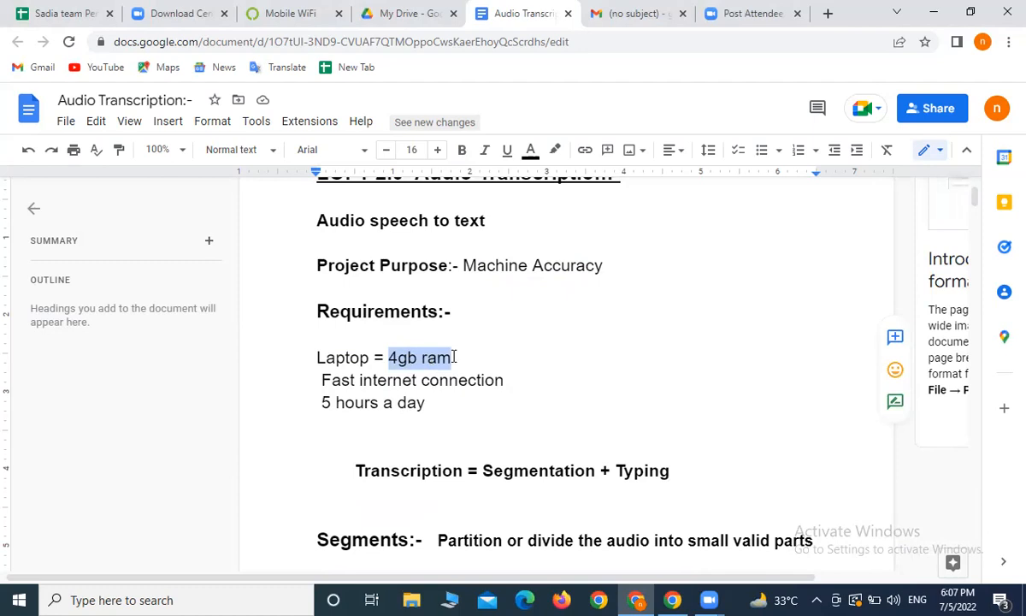
{"action": "left_click", "coordinate": [321, 382]}
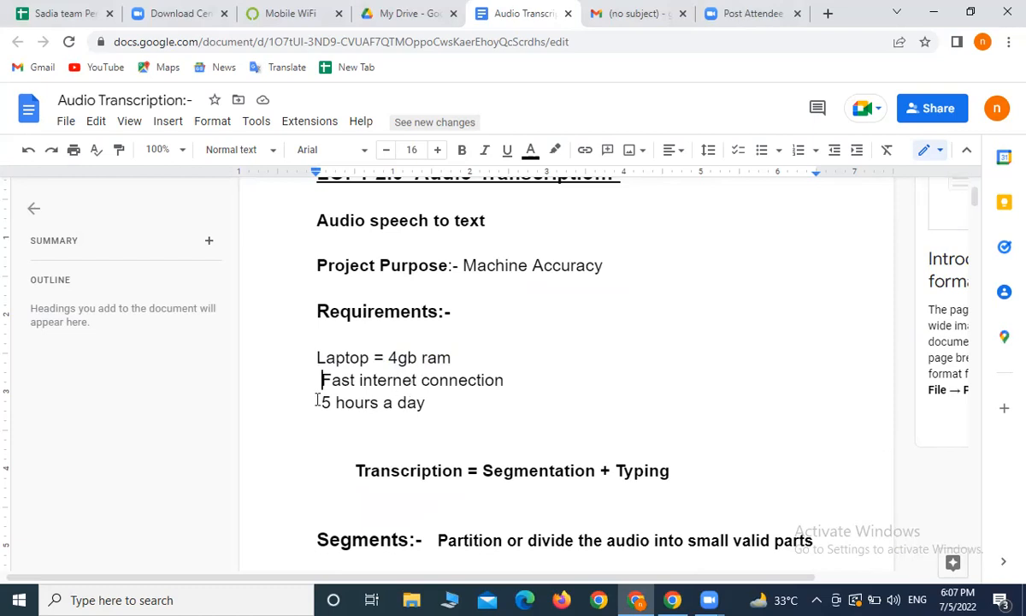
{"action": "left_click_drag", "start_coordinate": [321, 401], "coordinate": [430, 402]}
{"action": "left_click", "coordinate": [460, 402]}
{"action": "scroll", "coordinate": [433, 408], "scroll_direction": "up", "scroll_amount": 2}
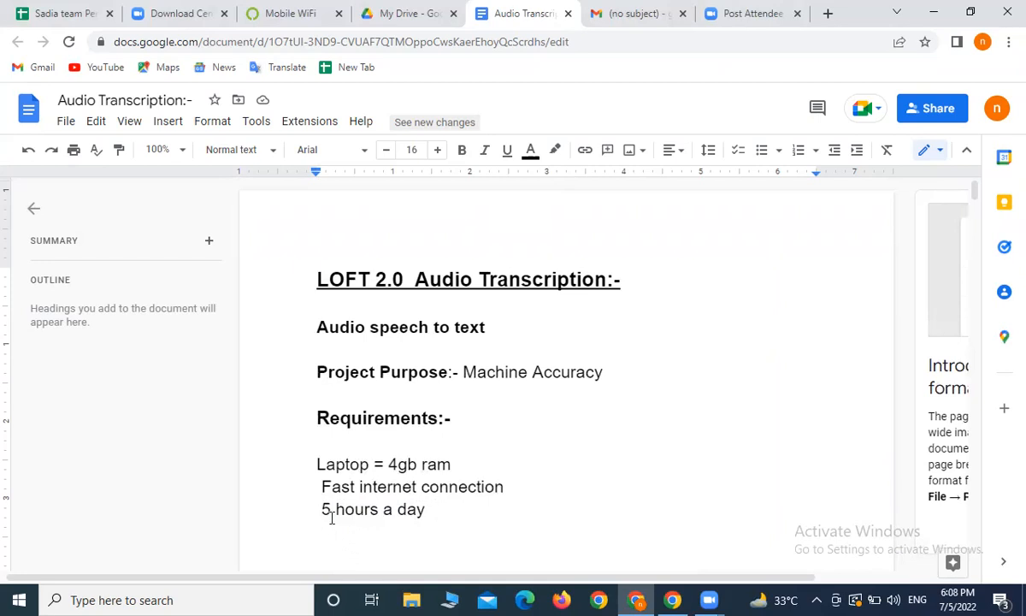
Highlight "Transcription =" and then "Segmentation + Typing" in the line below the requirements
{"action": "scroll", "coordinate": [435, 485], "scroll_direction": "down", "scroll_amount": 3}
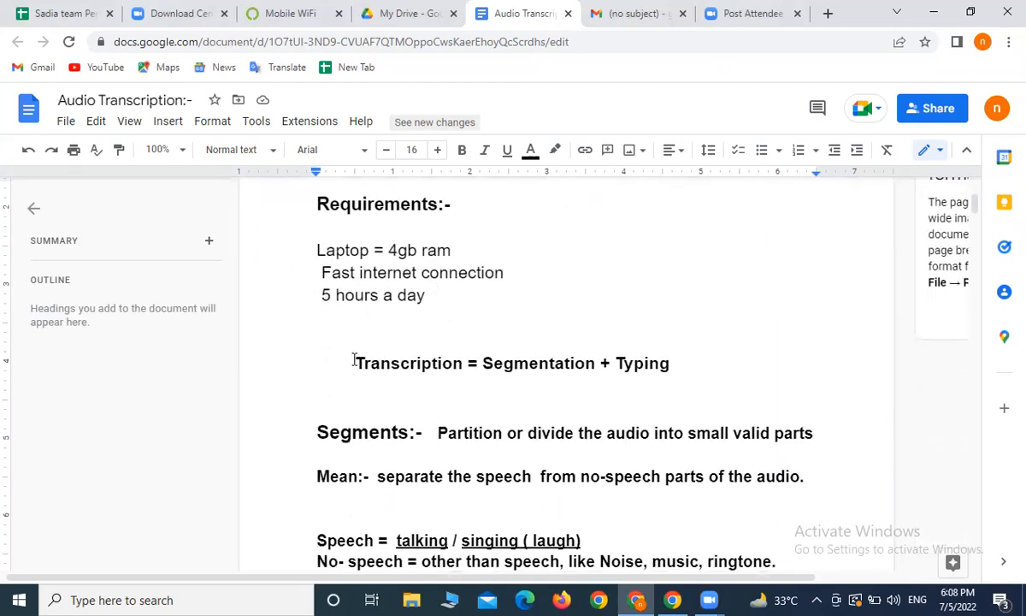
{"action": "left_click_drag", "start_coordinate": [355, 365], "coordinate": [476, 368]}
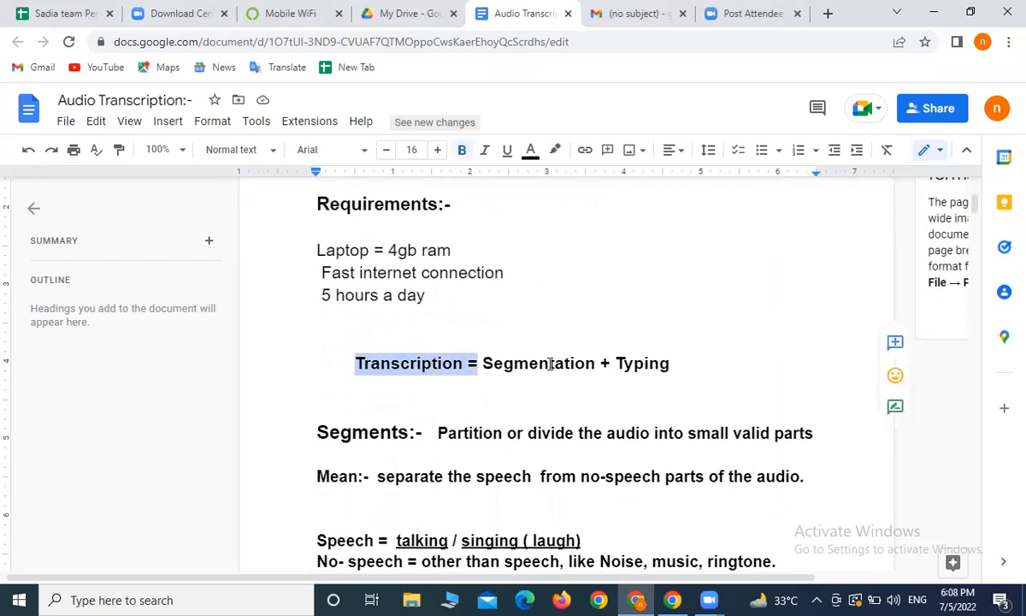
{"action": "left_click", "coordinate": [500, 369]}
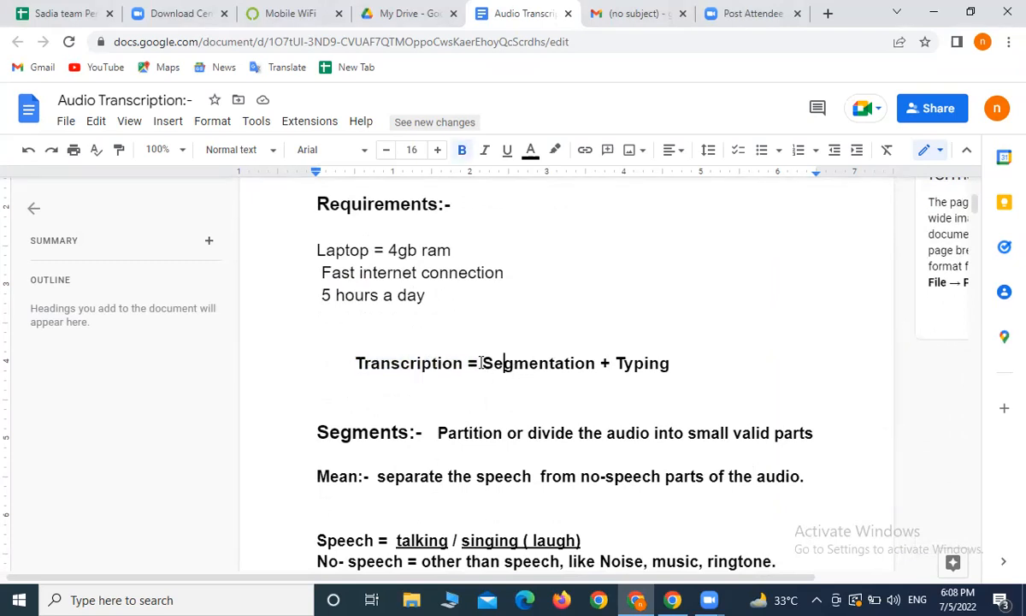
{"action": "left_click_drag", "start_coordinate": [483, 365], "coordinate": [622, 383]}
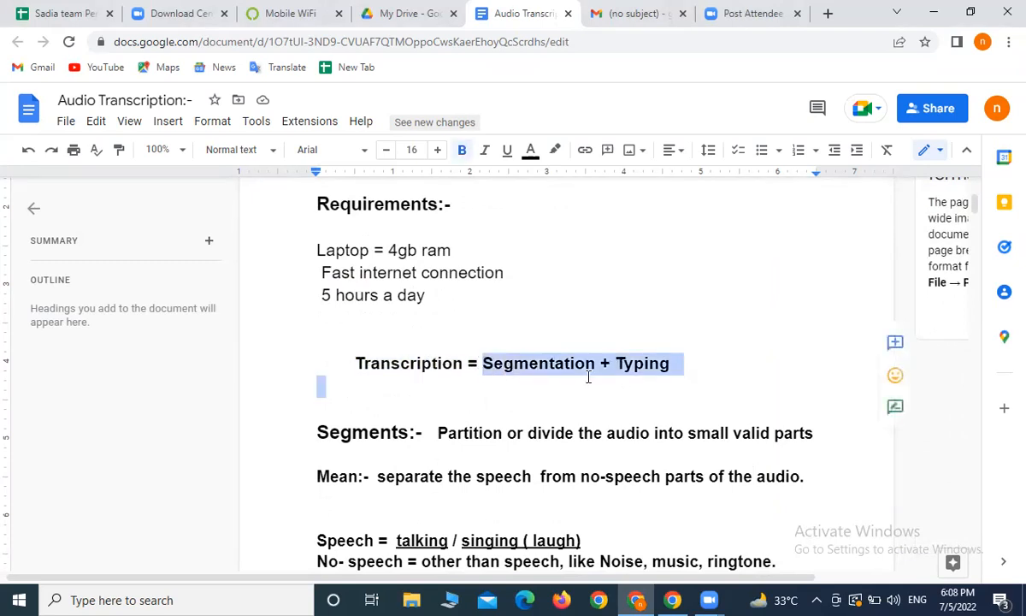
{"action": "left_click", "coordinate": [584, 379]}
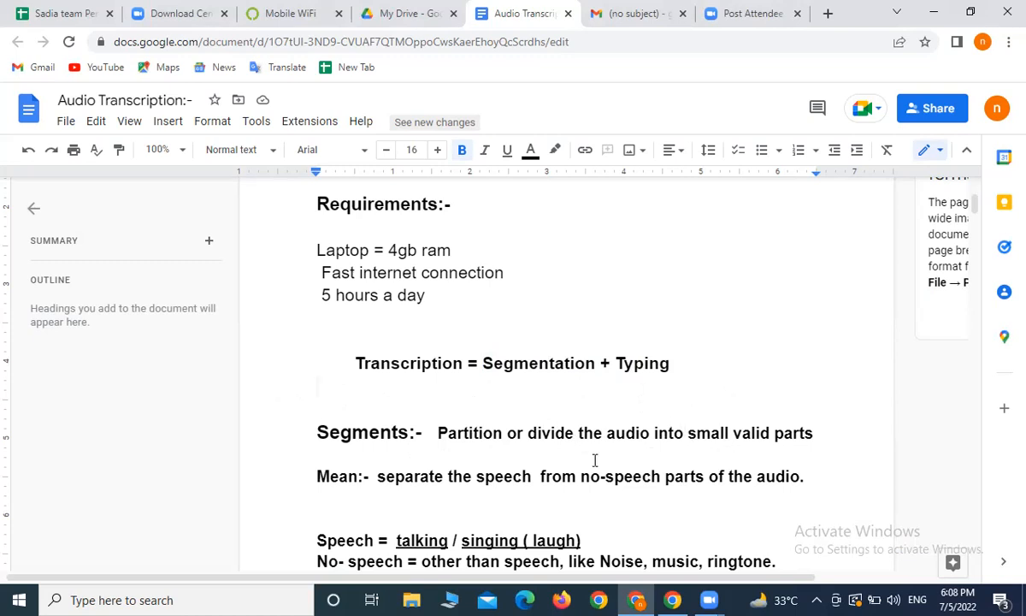
Read through the Segments definition and the lists of speech and no-speech types
{"action": "scroll", "coordinate": [594, 460], "scroll_direction": "down", "scroll_amount": 2}
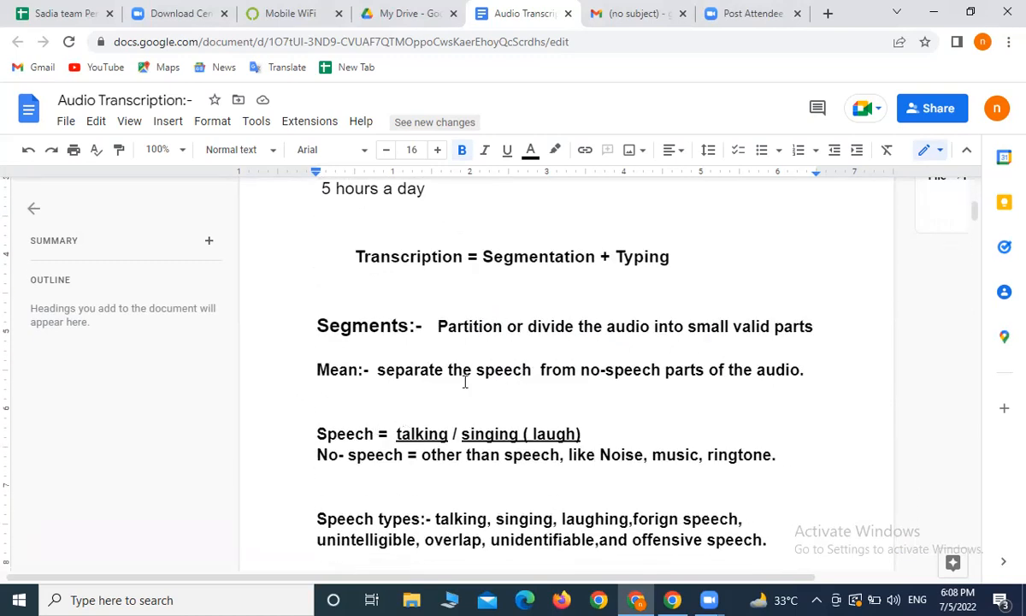
{"action": "scroll", "coordinate": [465, 387], "scroll_direction": "down", "scroll_amount": 2}
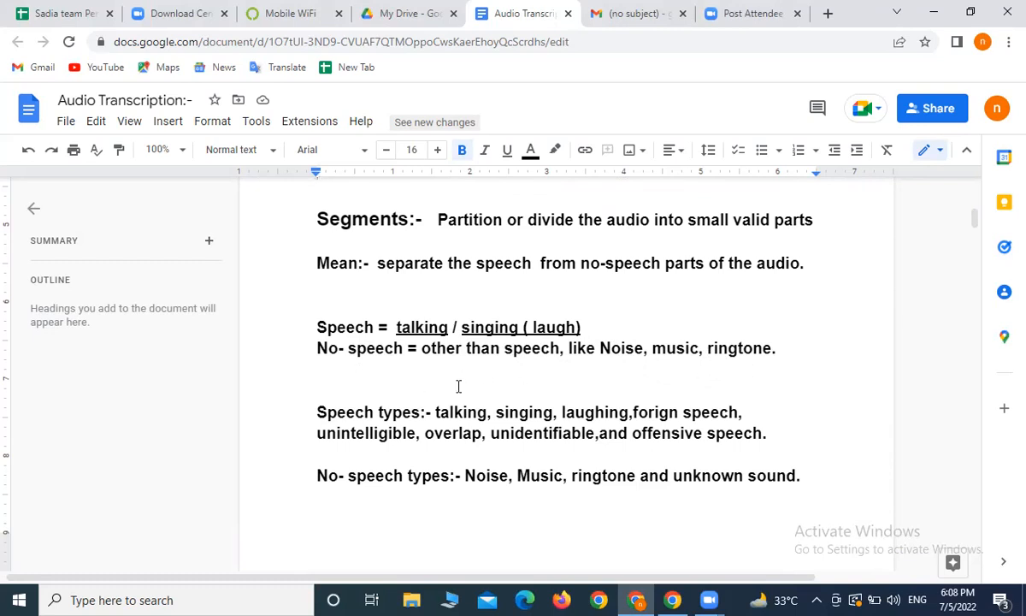
{"action": "scroll", "coordinate": [458, 385], "scroll_direction": "down", "scroll_amount": 2}
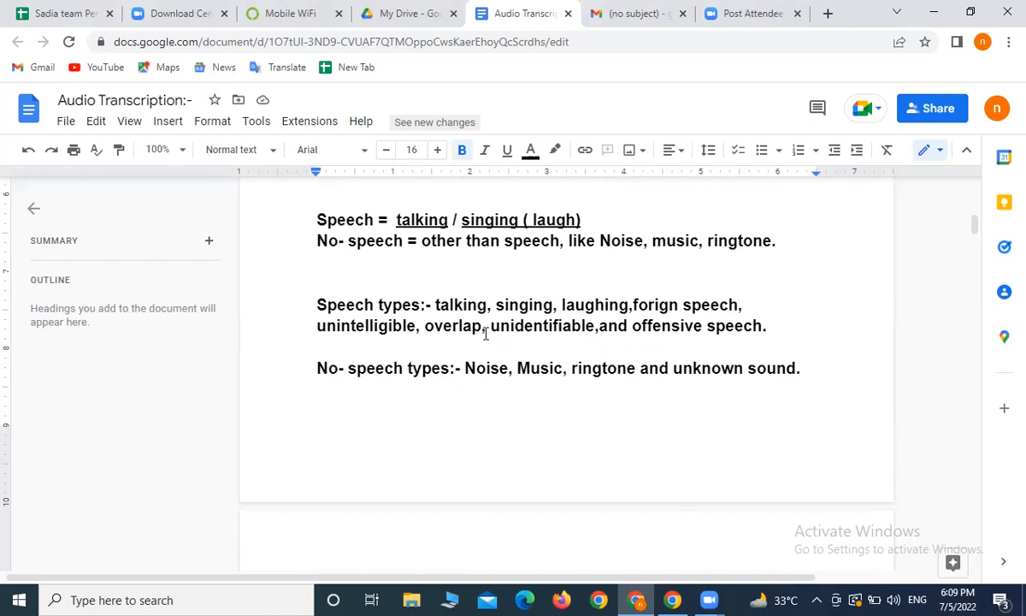
Point out the Login, Website details and Segmentation items under "Work done on Portal/ website", highlighting "Login"
{"action": "scroll", "coordinate": [484, 334], "scroll_direction": "down", "scroll_amount": 4}
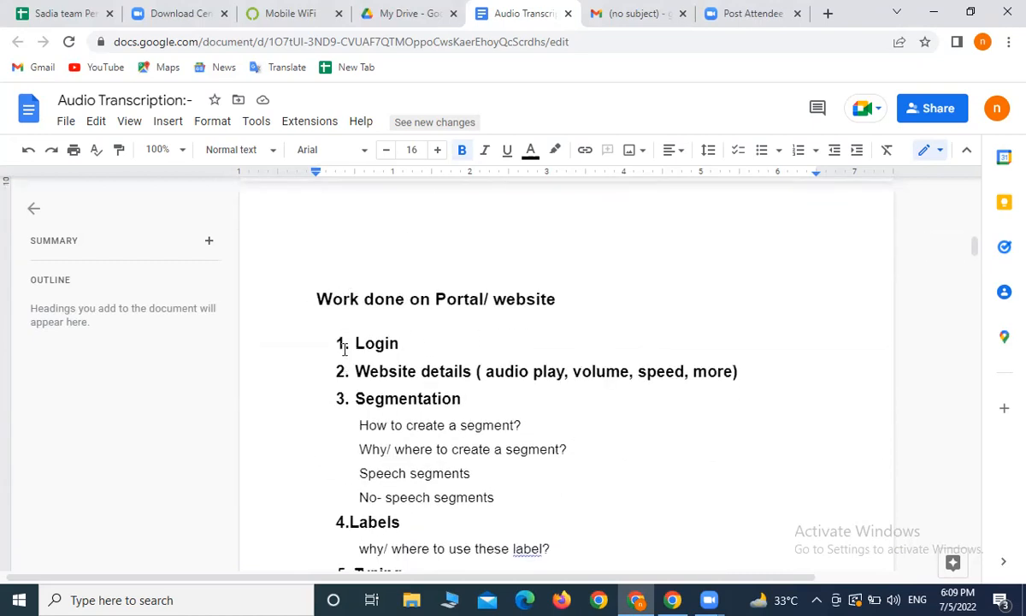
{"action": "left_click_drag", "start_coordinate": [356, 336], "coordinate": [405, 338]}
{"action": "left_click", "coordinate": [449, 333]}
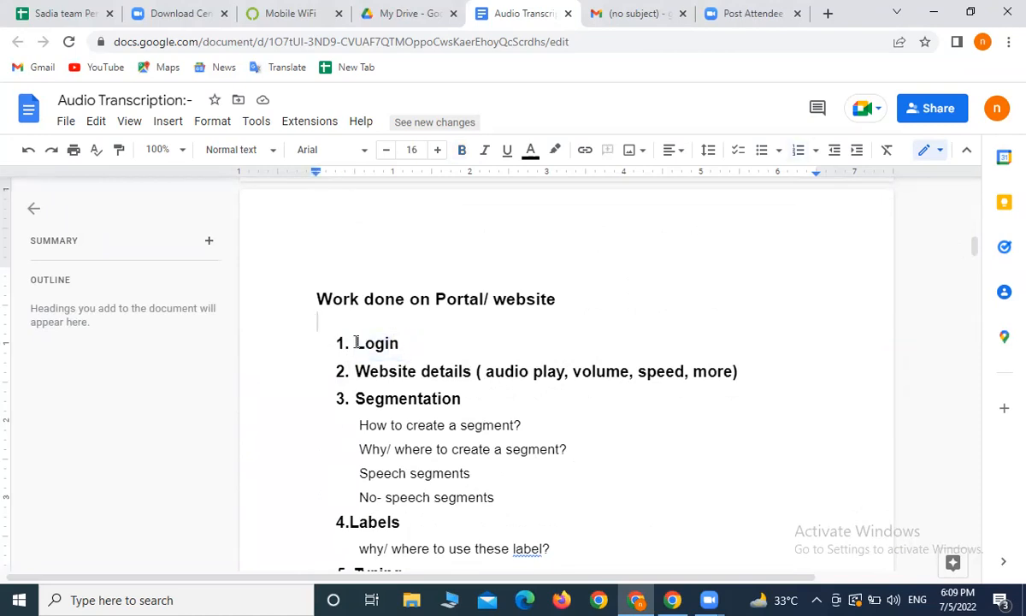
{"action": "left_click", "coordinate": [407, 348]}
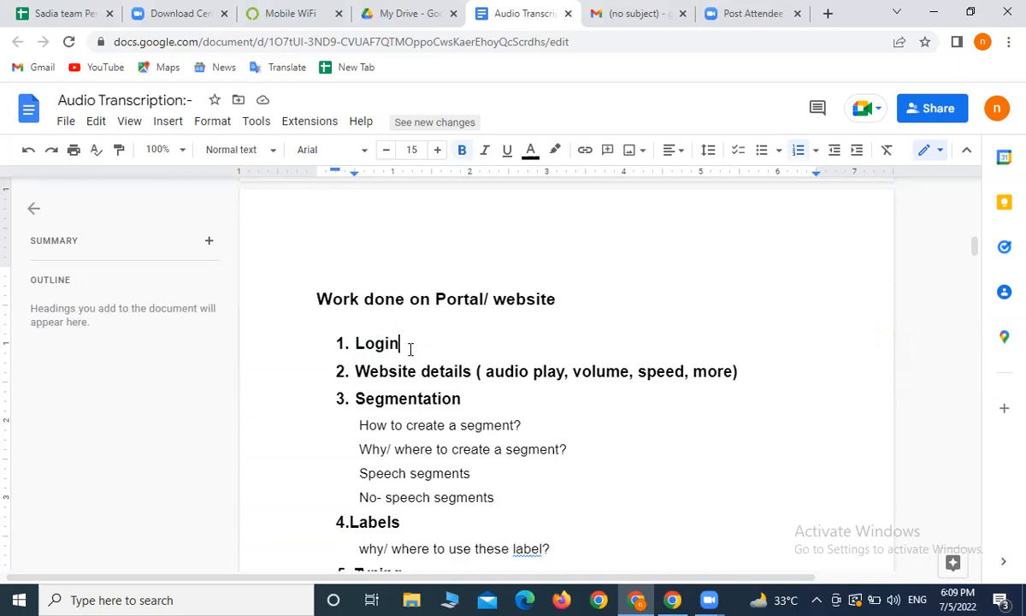
{"action": "left_click", "coordinate": [466, 399]}
{"action": "left_click", "coordinate": [473, 374]}
{"action": "left_click", "coordinate": [459, 398]}
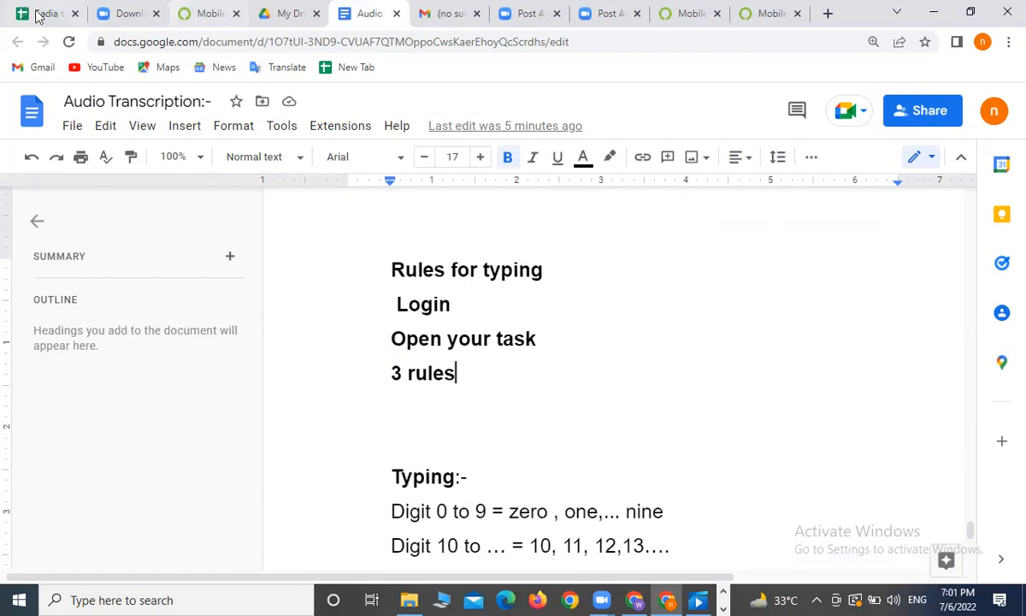
Switch to the team's Persian loft spreadsheet to show the portal link, and open a new Incognito window
{"action": "left_click", "coordinate": [23, 12]}
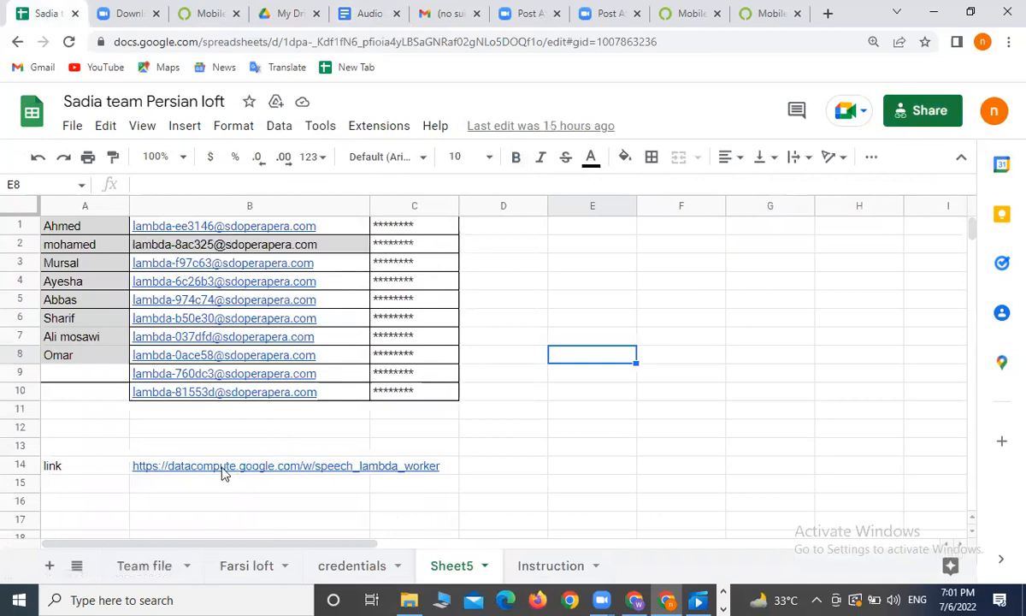
{"action": "mouse_move", "coordinate": [221, 473]}
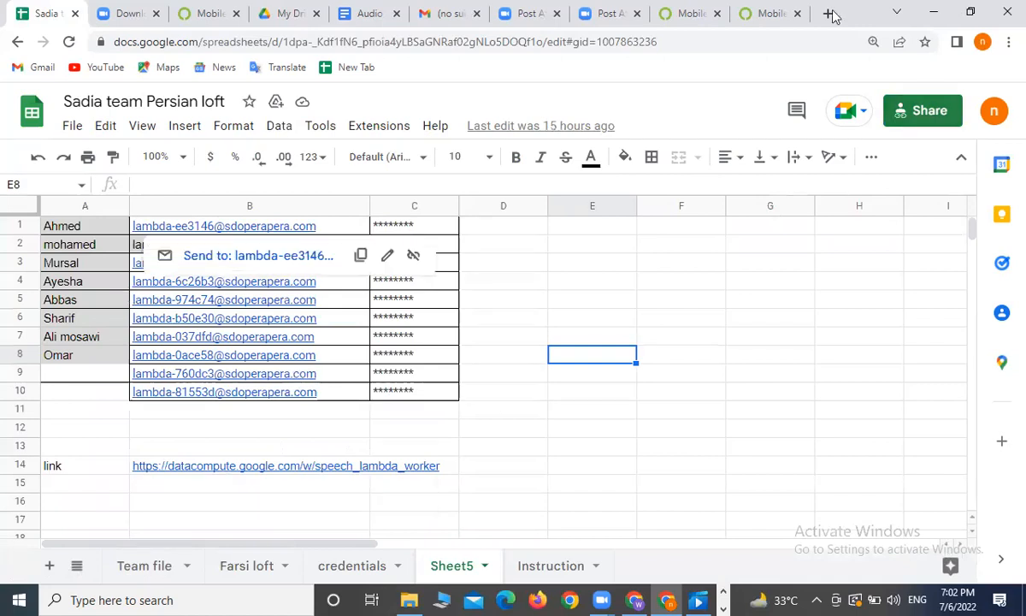
{"action": "left_click", "coordinate": [1007, 44]}
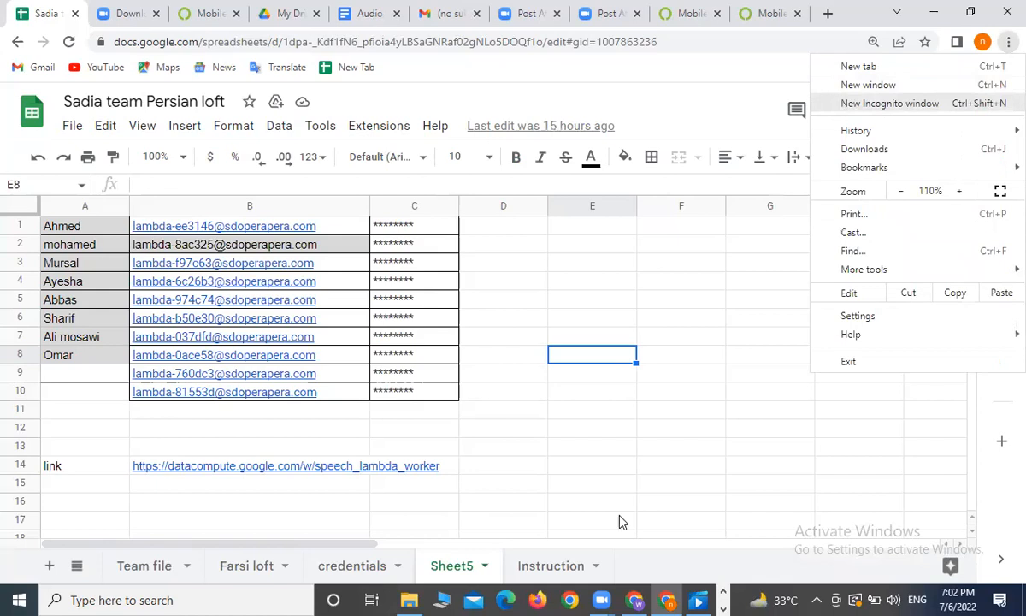
{"action": "key", "text": "c"}
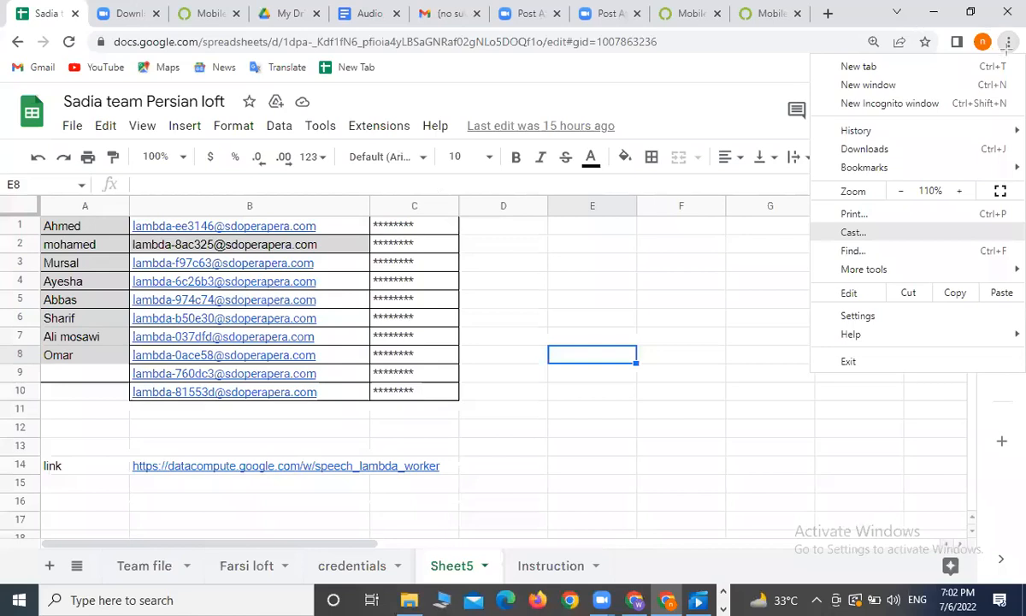
{"action": "left_click_drag", "start_coordinate": [929, 82], "coordinate": [1008, 46]}
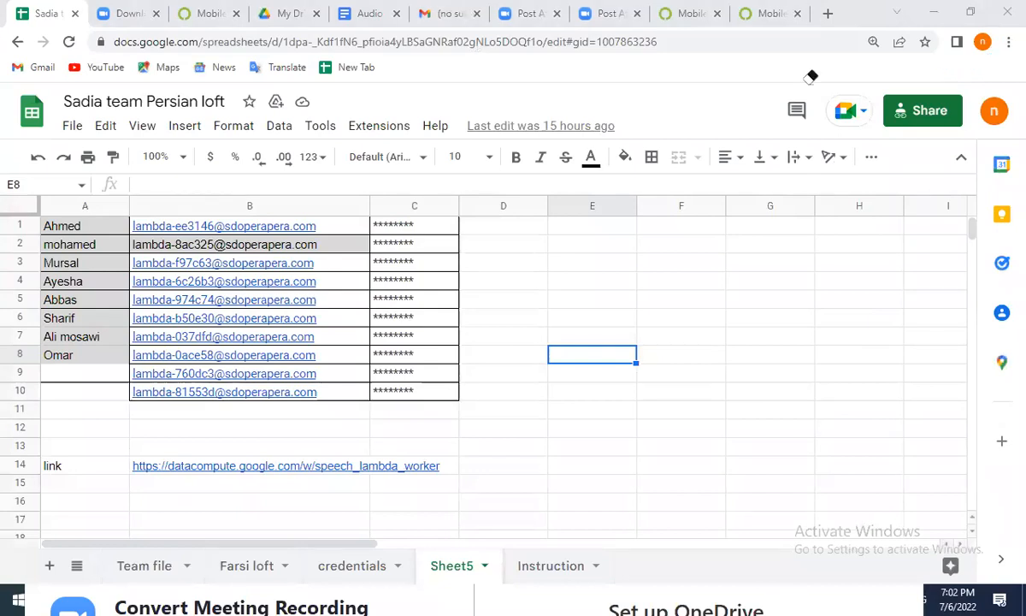
{"action": "left_click", "coordinate": [1005, 42]}
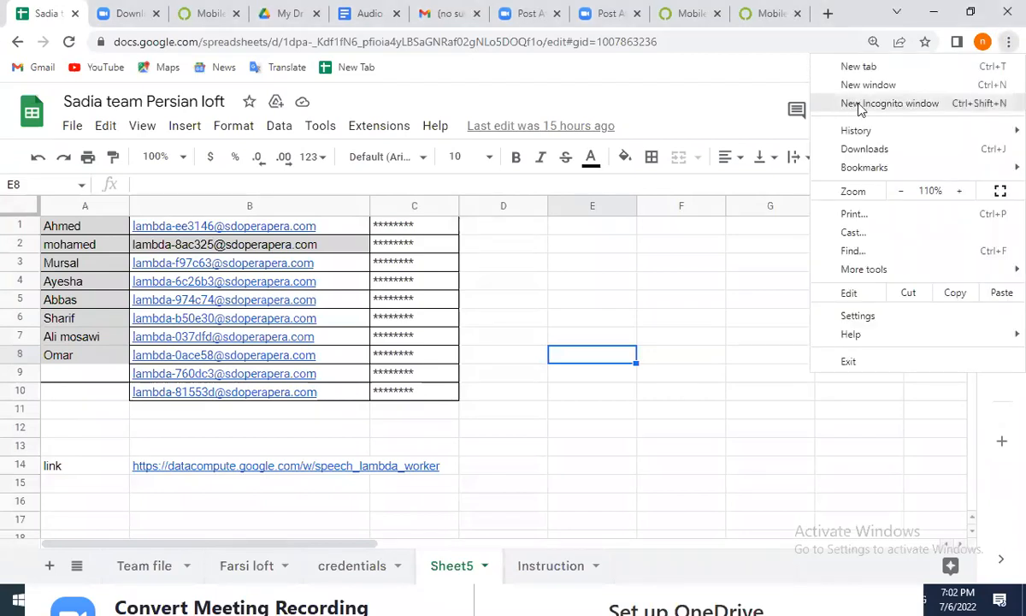
{"action": "left_click", "coordinate": [861, 109]}
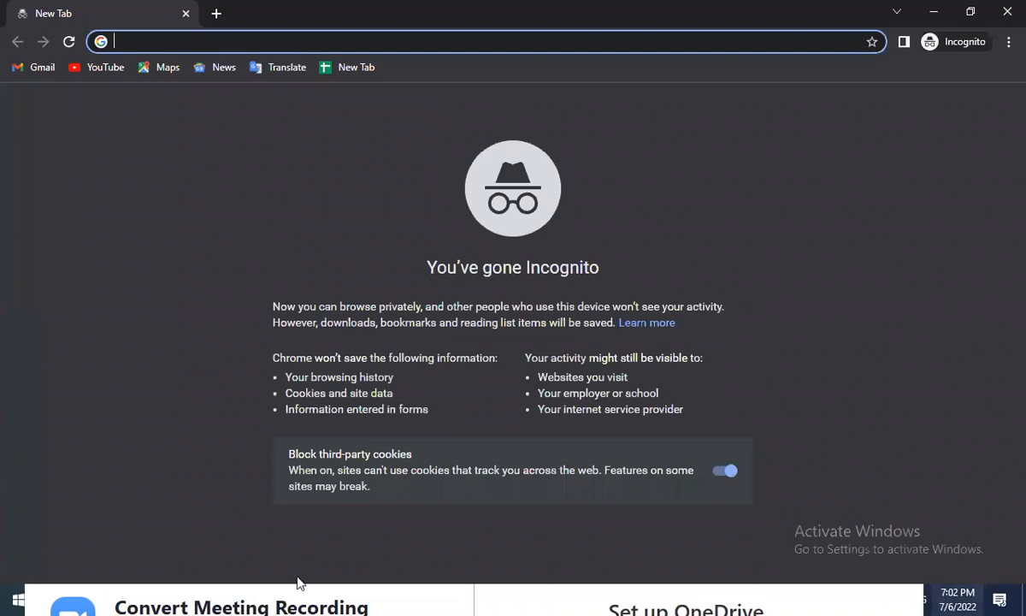
{"action": "left_click", "coordinate": [933, 15]}
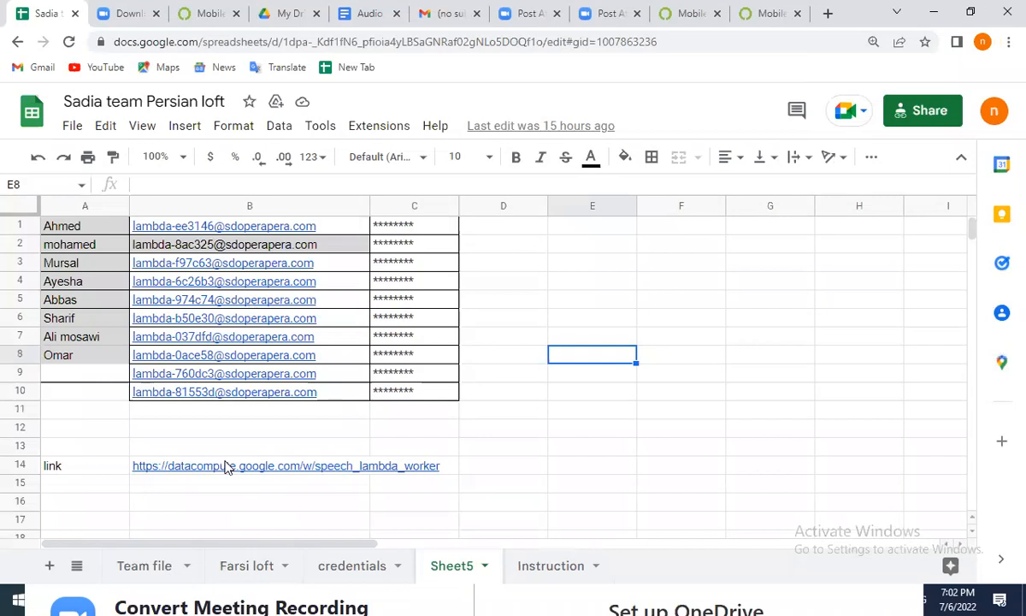
{"action": "left_click", "coordinate": [275, 469]}
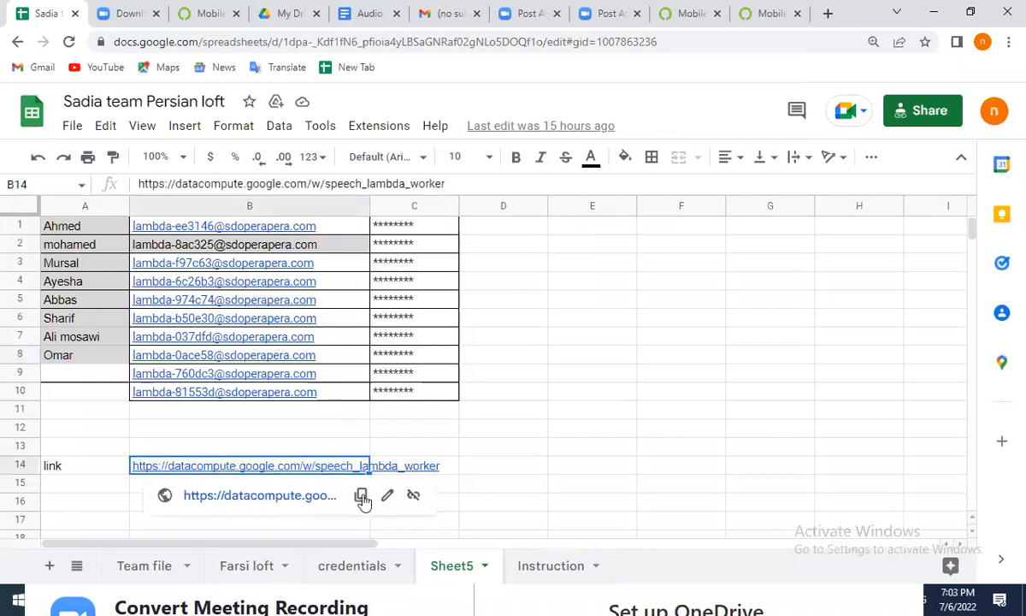
{"action": "left_click", "coordinate": [362, 496]}
{"action": "left_click", "coordinate": [933, 13]}
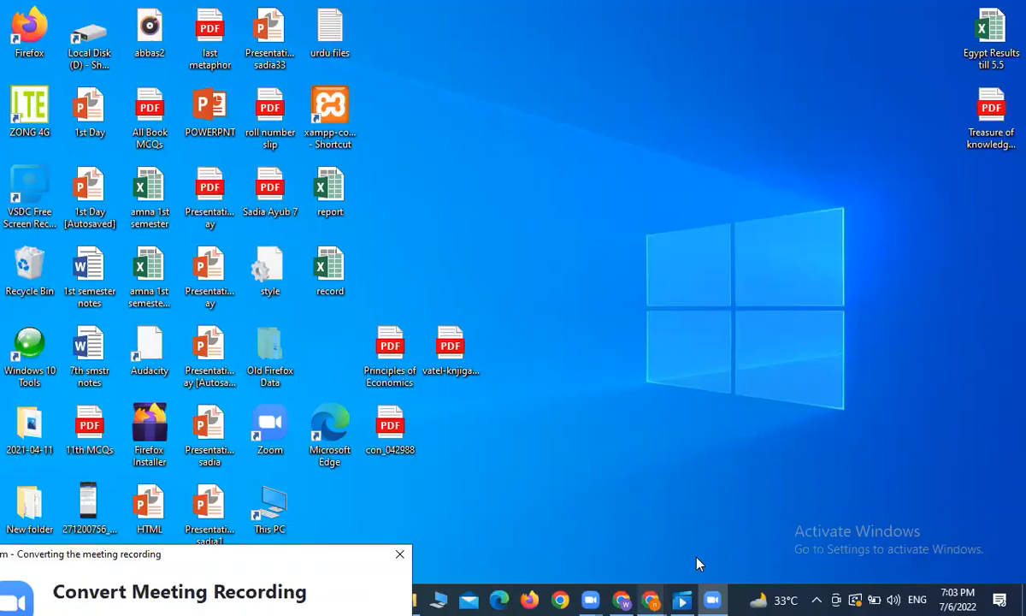
{"action": "left_click", "coordinate": [697, 563]}
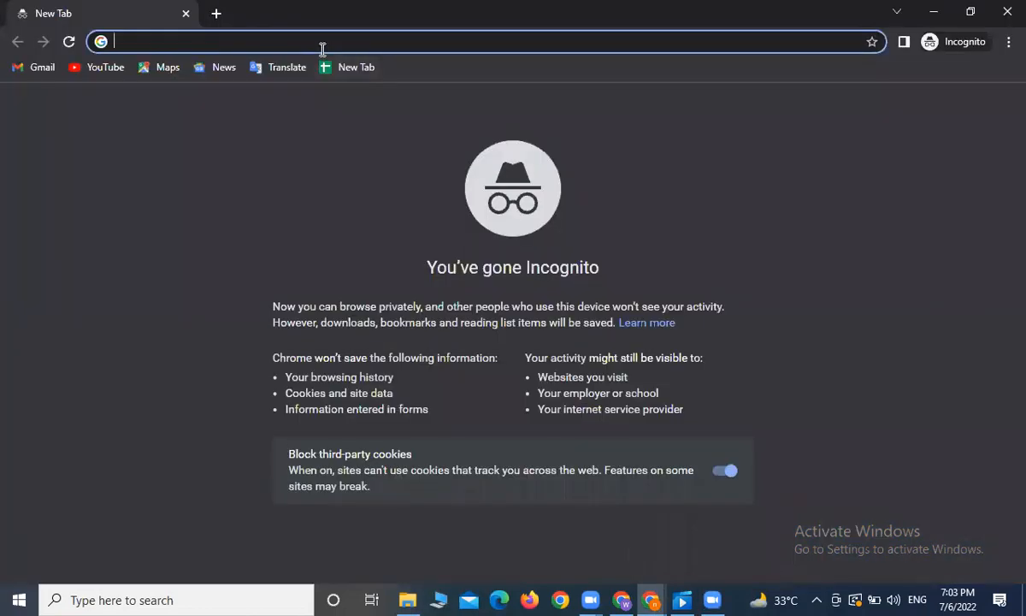
Open the copied portal link in the Incognito window and place the cursor in the sign-in page's email field
{"action": "key", "text": "ctrl+v"}
{"action": "key", "text": "Return"}
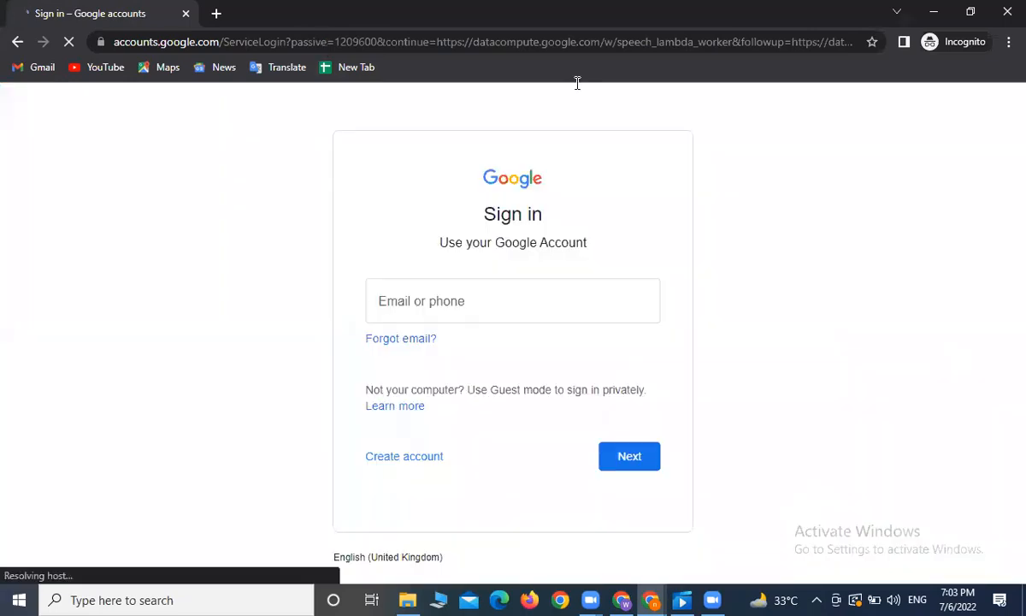
{"action": "left_click", "coordinate": [454, 304]}
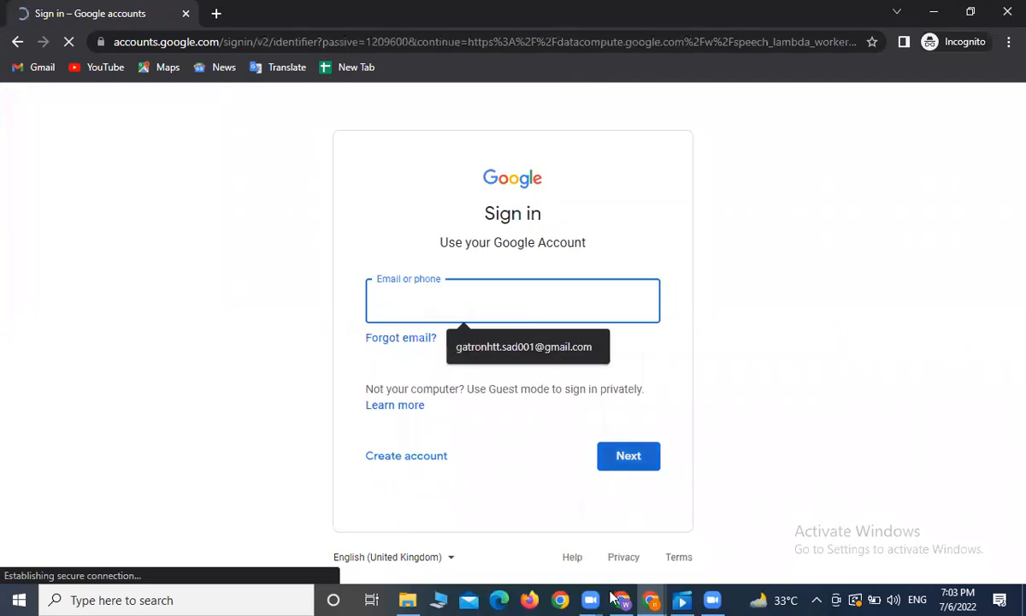
Switch to the Persian loft spreadsheet and copy the worker account email from cell B2
{"action": "mouse_move", "coordinate": [611, 596]}
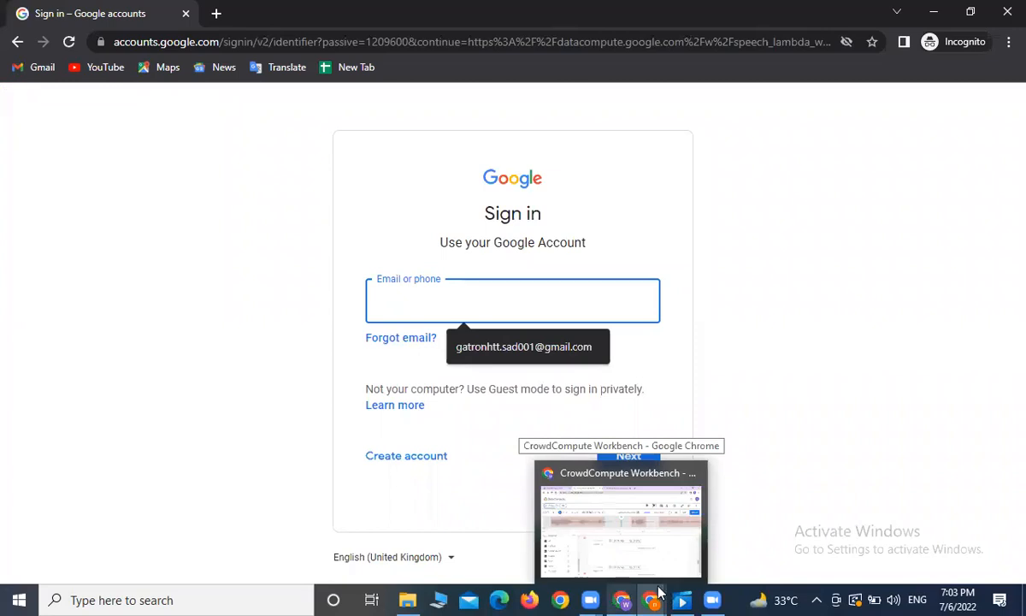
{"action": "left_click", "coordinate": [658, 592]}
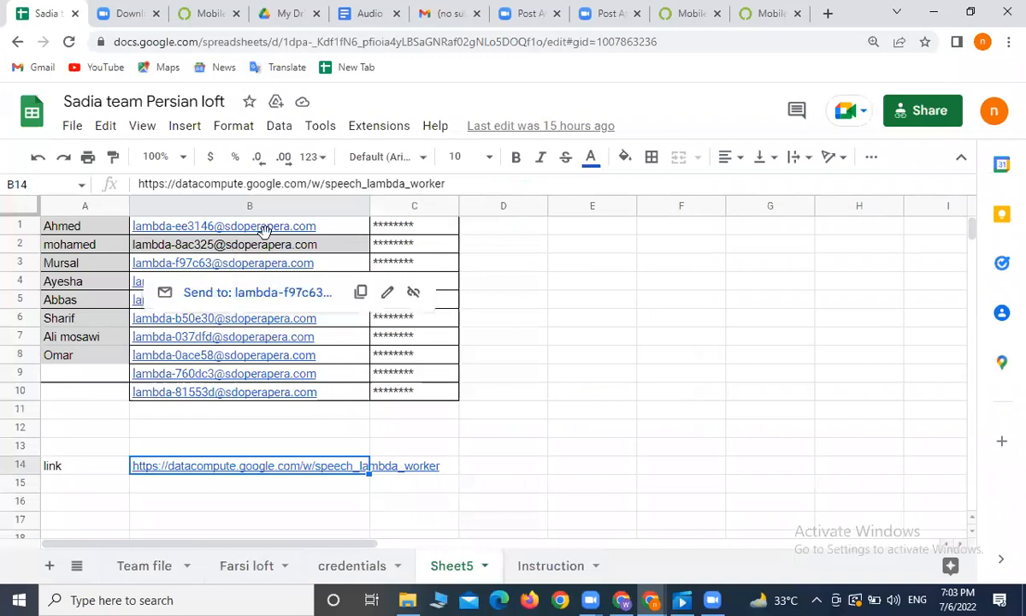
{"action": "left_click", "coordinate": [214, 243]}
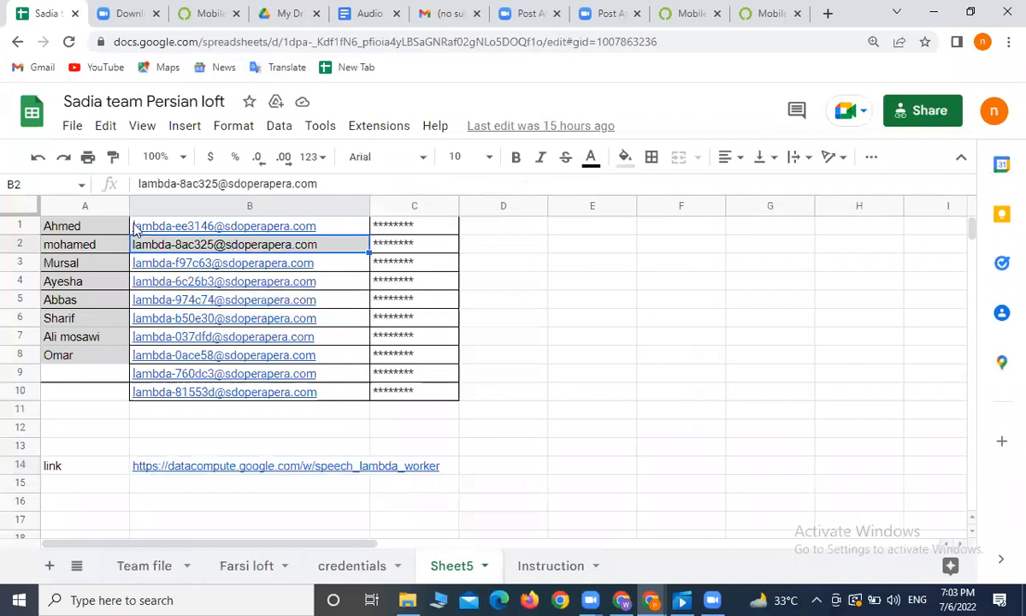
{"action": "right_click", "coordinate": [348, 250]}
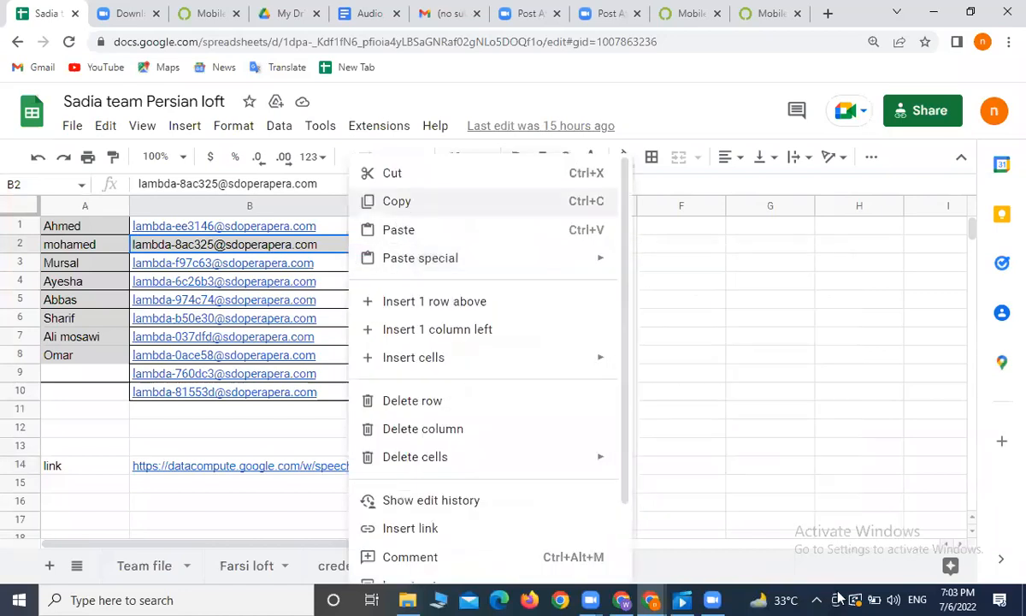
{"action": "left_click", "coordinate": [400, 206]}
Return to the Incognito sign-in page, paste the copied account email and continue to the password prompt
{"action": "left_click", "coordinate": [651, 597]}
{"action": "left_click", "coordinate": [674, 552]}
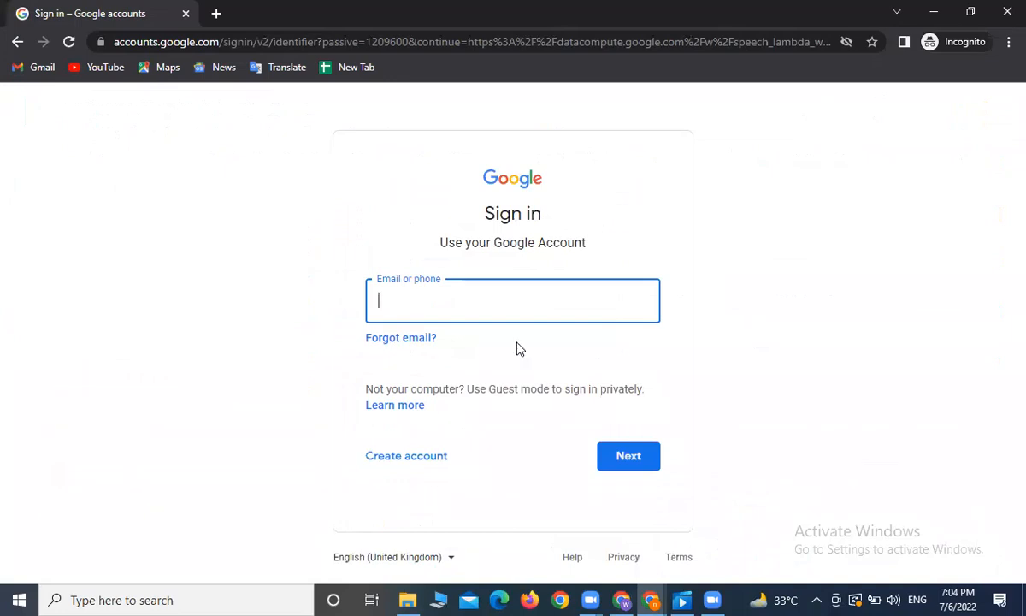
{"action": "key", "text": "ctrl+v"}
{"action": "left_click", "coordinate": [621, 458]}
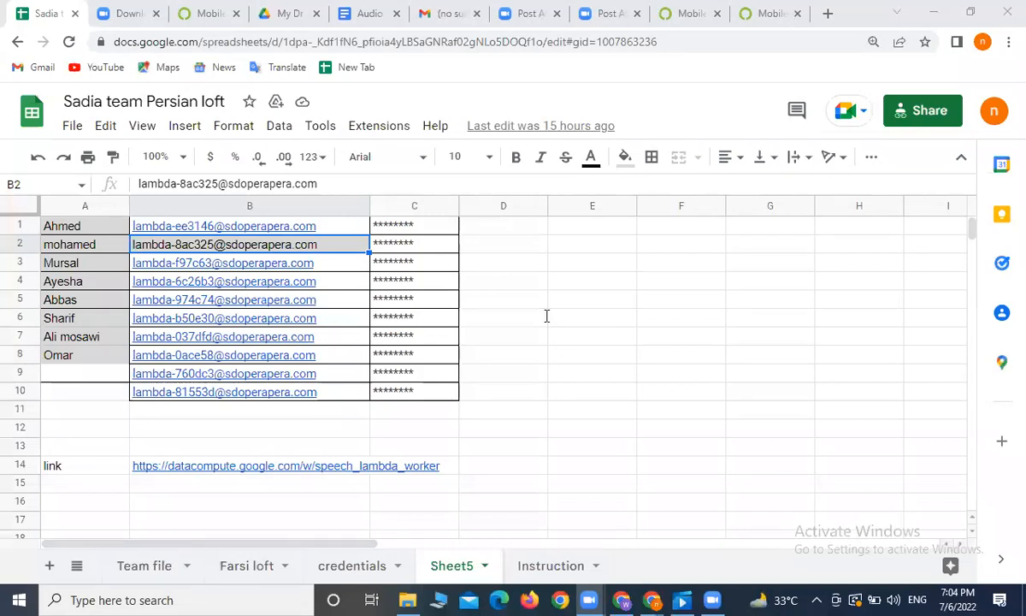
Paste the account password into the Incognito window's password field and submit the sign-in
{"action": "key", "text": "alt+Tab"}
{"action": "key", "text": "ctrl+v"}
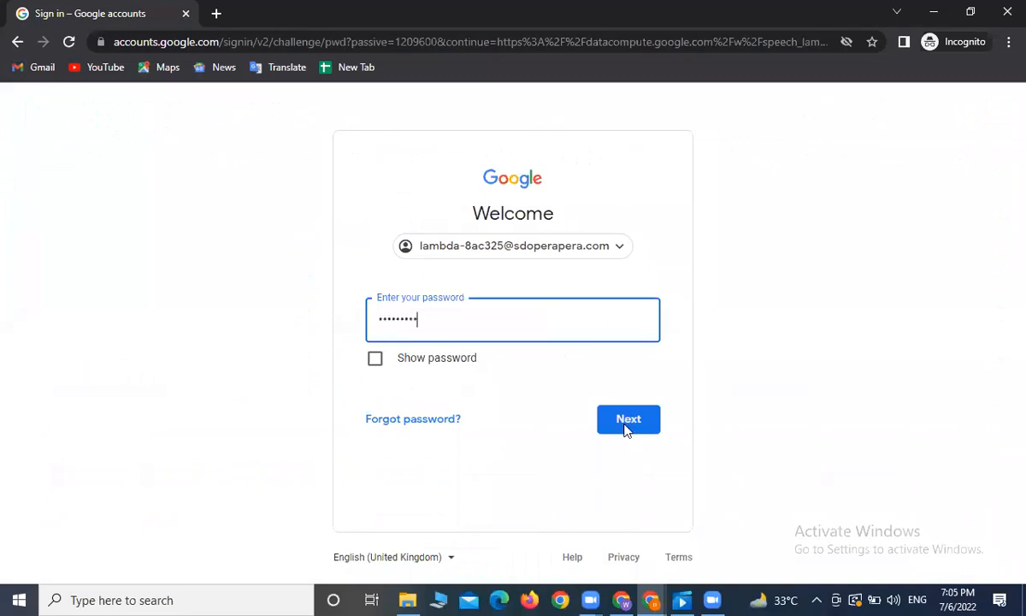
{"action": "left_click", "coordinate": [625, 430]}
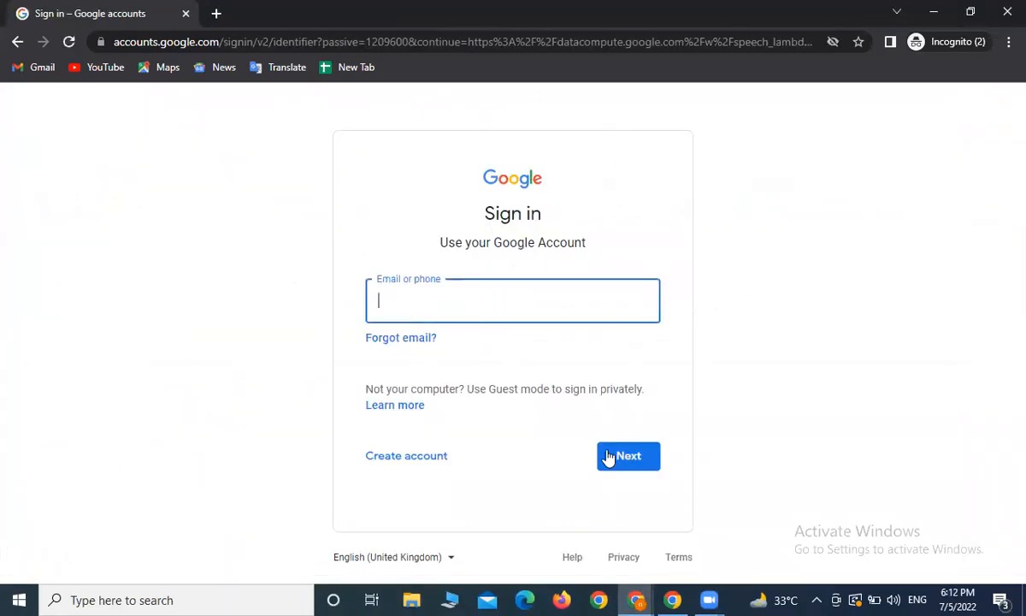
Minimize the Incognito window to return to the Audio Transcription document
{"action": "left_click", "coordinate": [936, 16]}
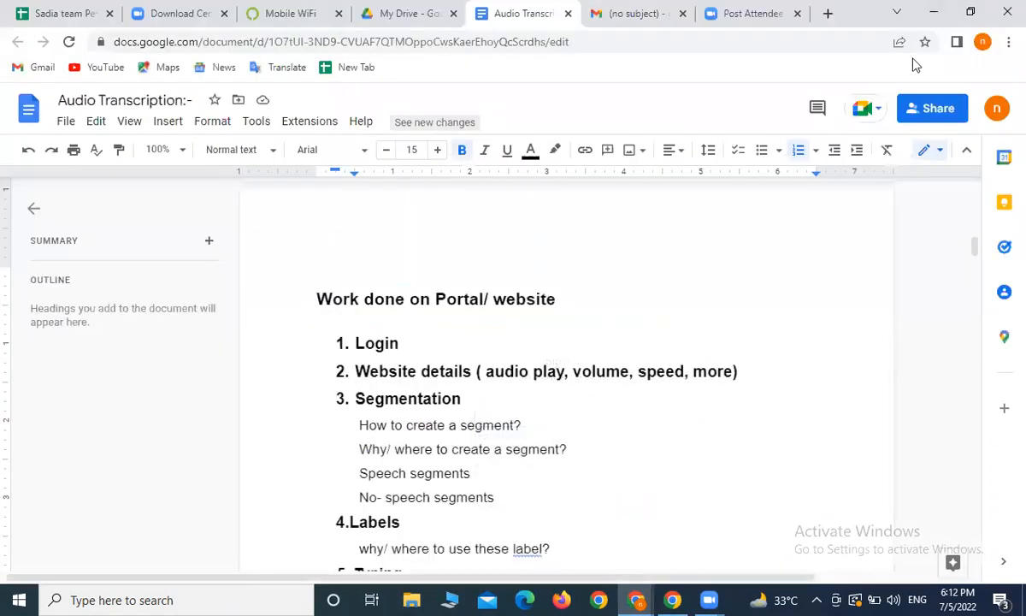
{"action": "left_click", "coordinate": [983, 42]}
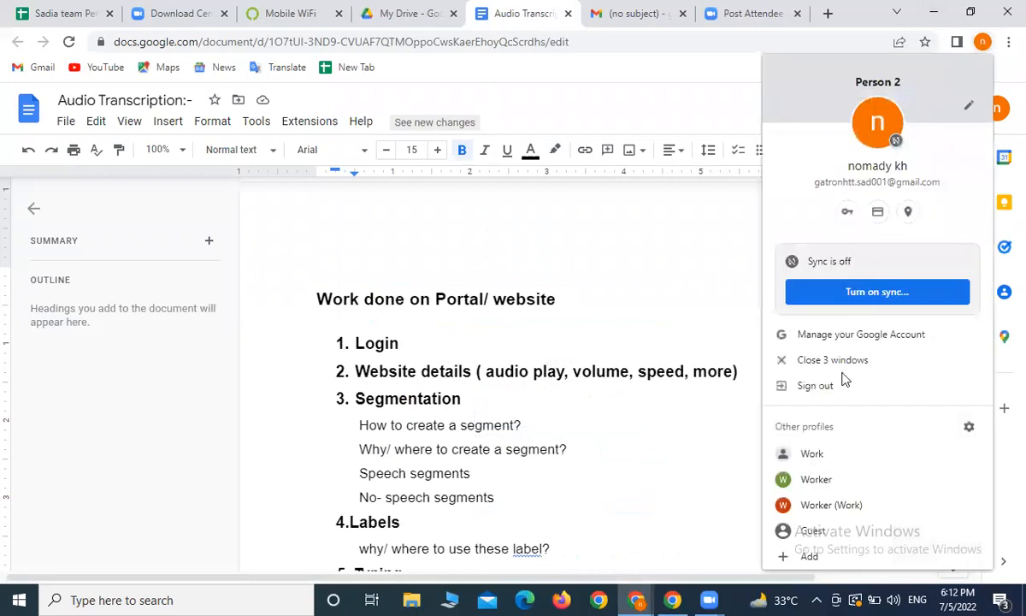
{"action": "left_click", "coordinate": [834, 556]}
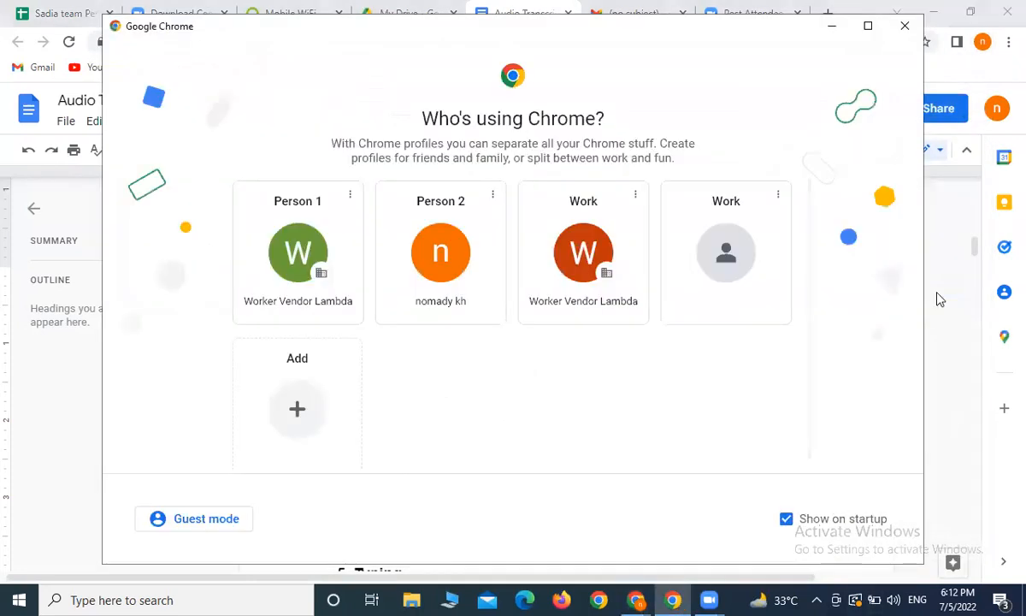
{"action": "left_click", "coordinate": [902, 41]}
Start adding a new Chrome profile with account sign-in and place the cursor in its email field
{"action": "left_click", "coordinate": [983, 43]}
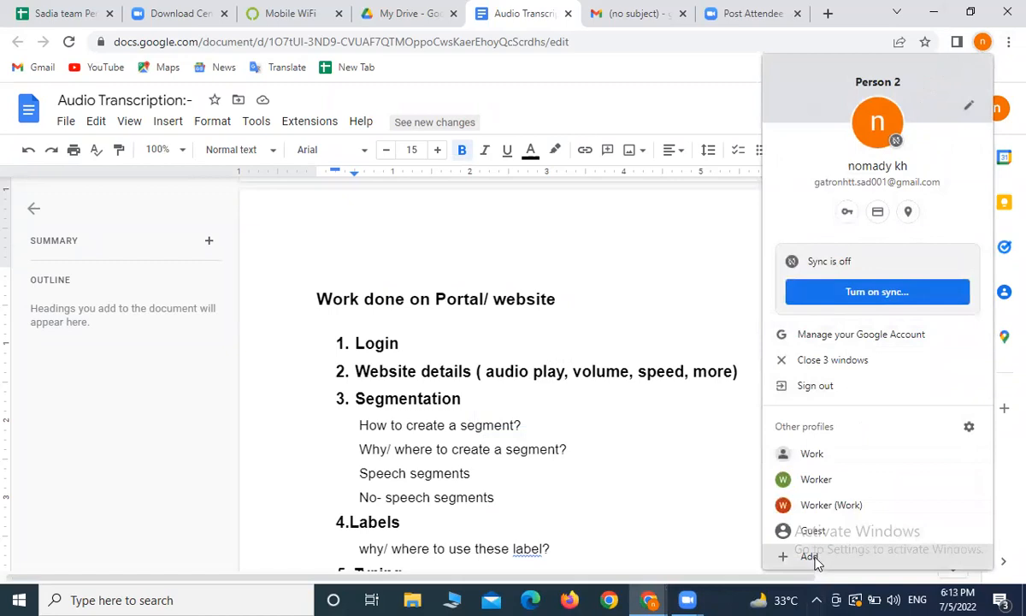
{"action": "left_click", "coordinate": [546, 146]}
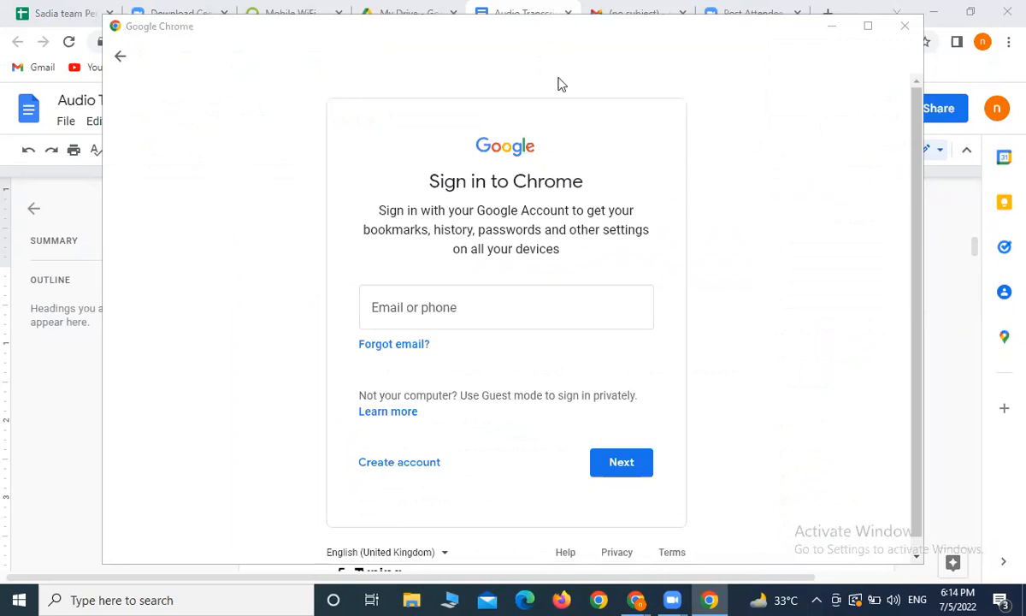
{"action": "left_click", "coordinate": [403, 308]}
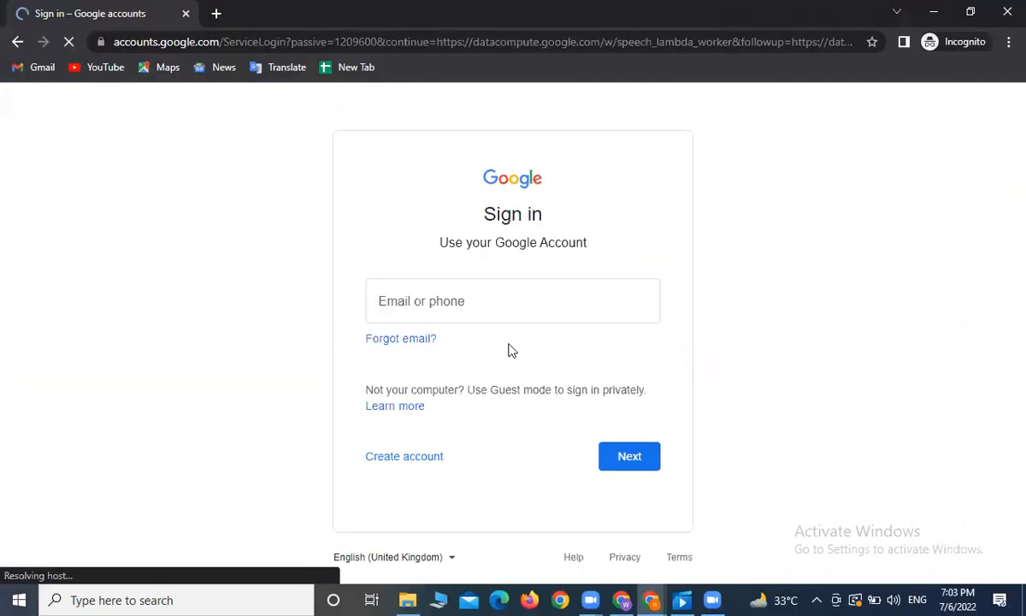
From the Incognito sign-in page, go to Sheet5 of the Persian loft spreadsheet and copy the account email in cell B2
{"action": "left_click", "coordinate": [453, 304]}
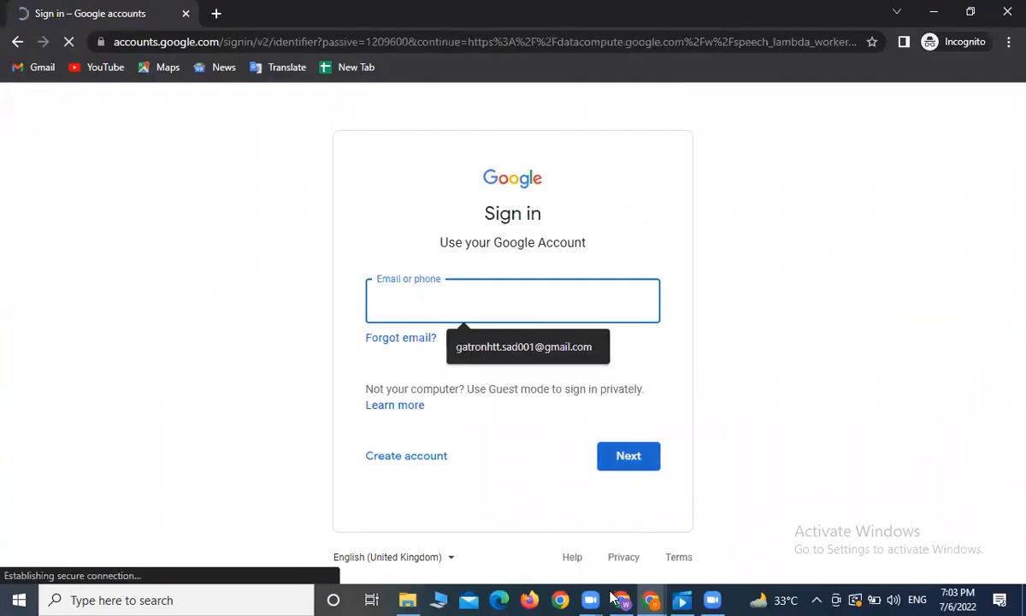
{"action": "mouse_move", "coordinate": [613, 599]}
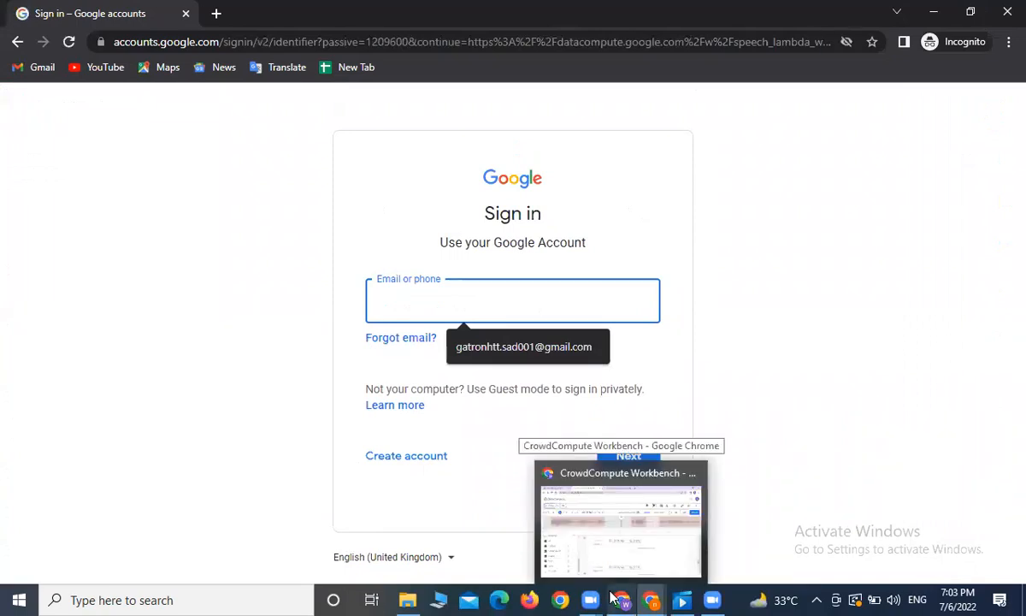
{"action": "left_click", "coordinate": [658, 592]}
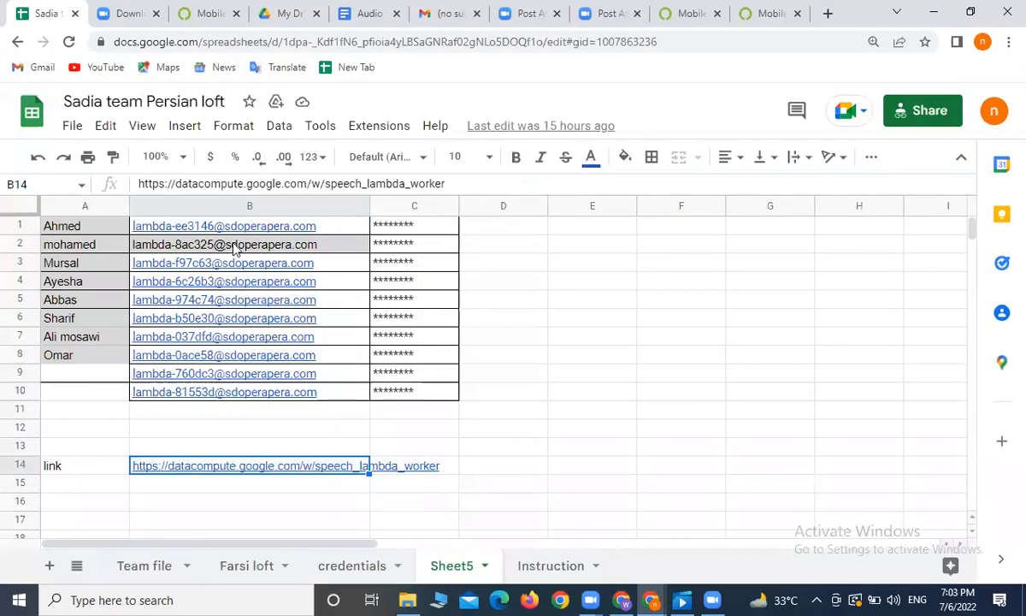
{"action": "left_click", "coordinate": [243, 240]}
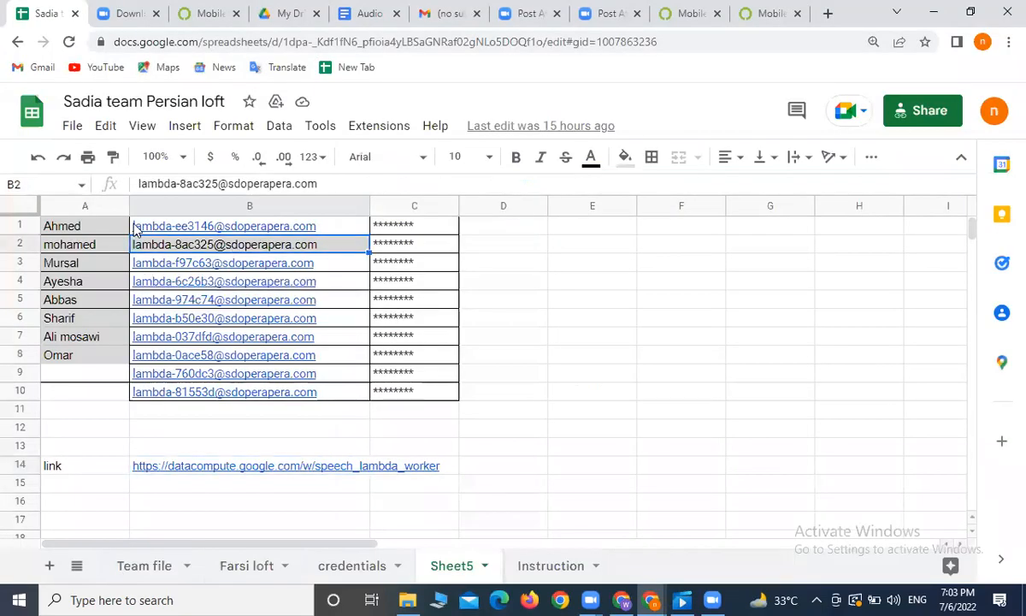
{"action": "right_click", "coordinate": [349, 250]}
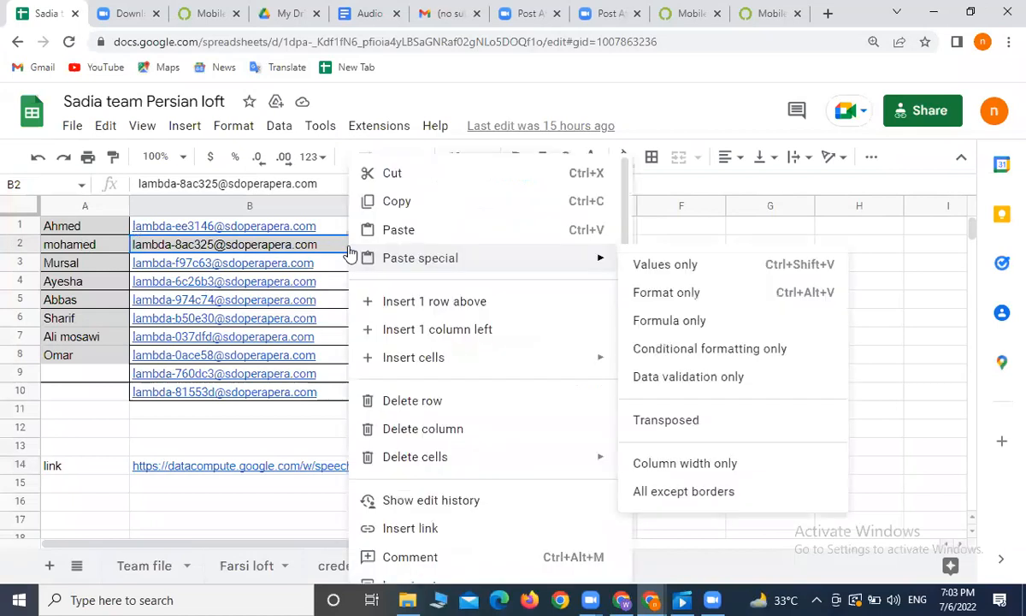
{"action": "left_click", "coordinate": [401, 205]}
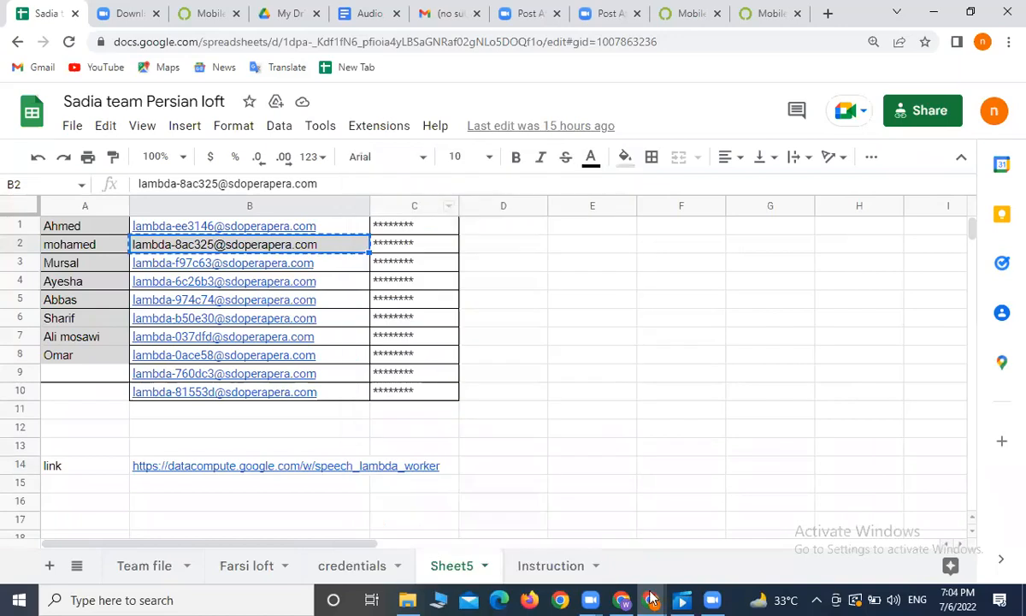
Paste the copied account email into the Incognito sign-in form and proceed
{"action": "mouse_move", "coordinate": [652, 598]}
{"action": "left_click", "coordinate": [674, 556]}
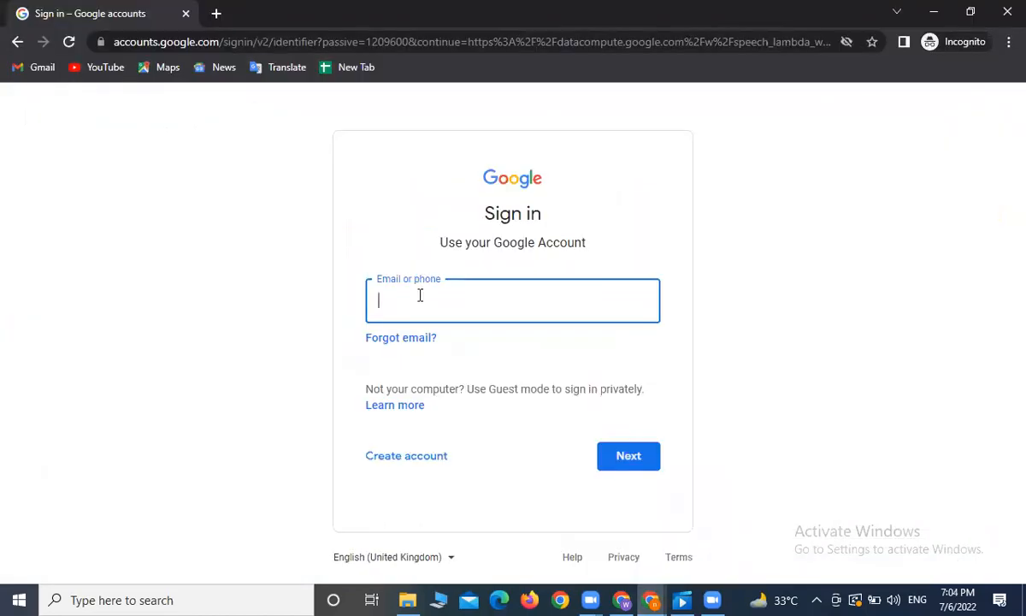
{"action": "key", "text": "ctrl+v"}
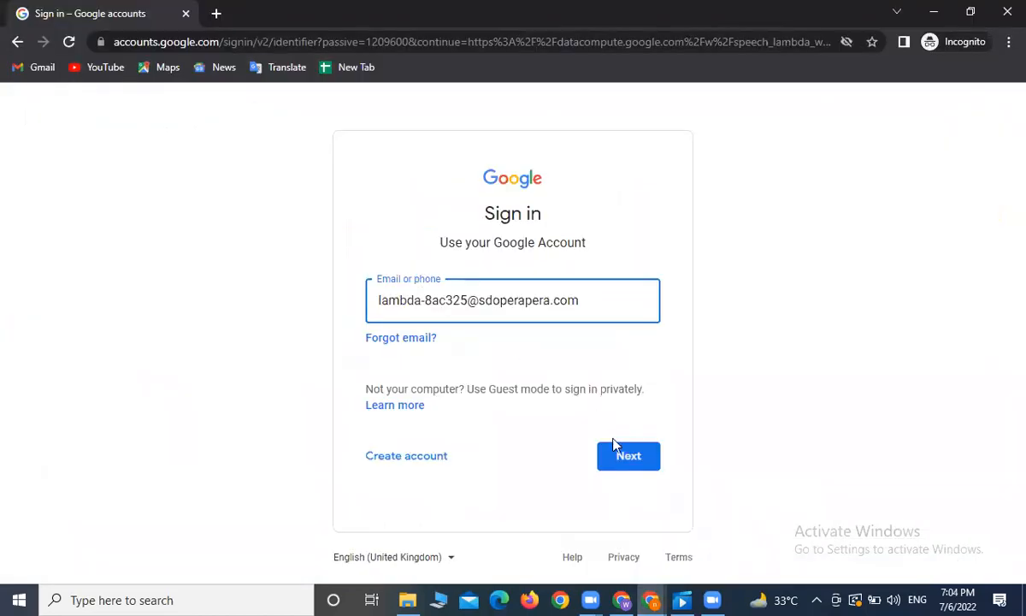
{"action": "left_click", "coordinate": [621, 459]}
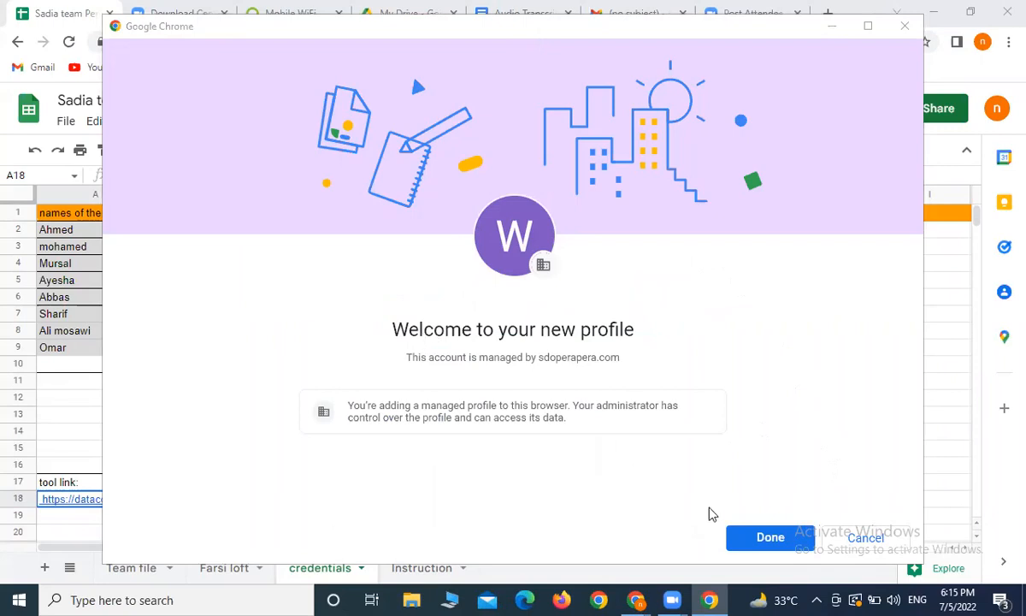
{"action": "left_click", "coordinate": [791, 548]}
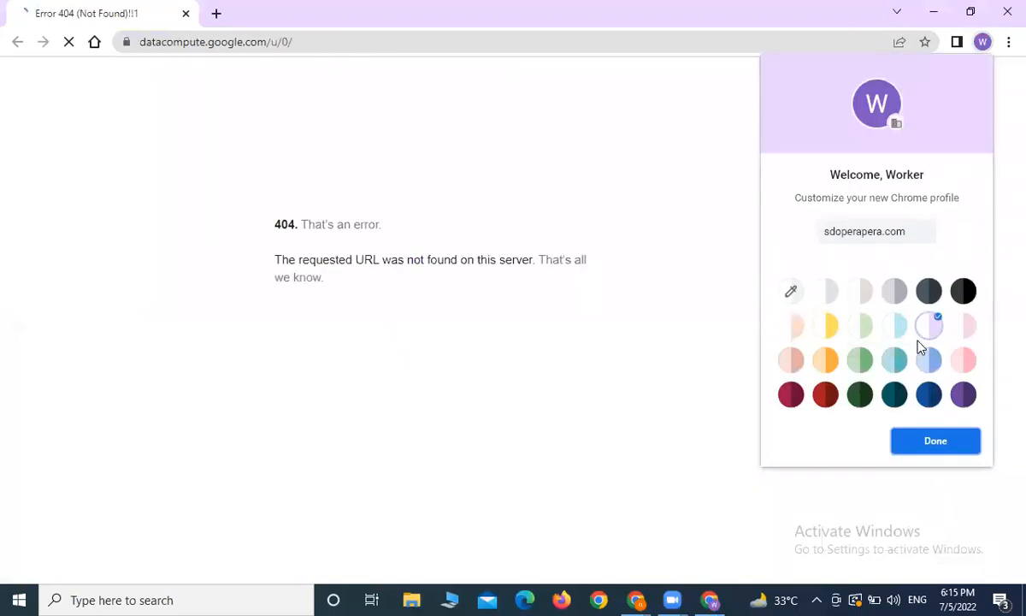
{"action": "left_click", "coordinate": [936, 443]}
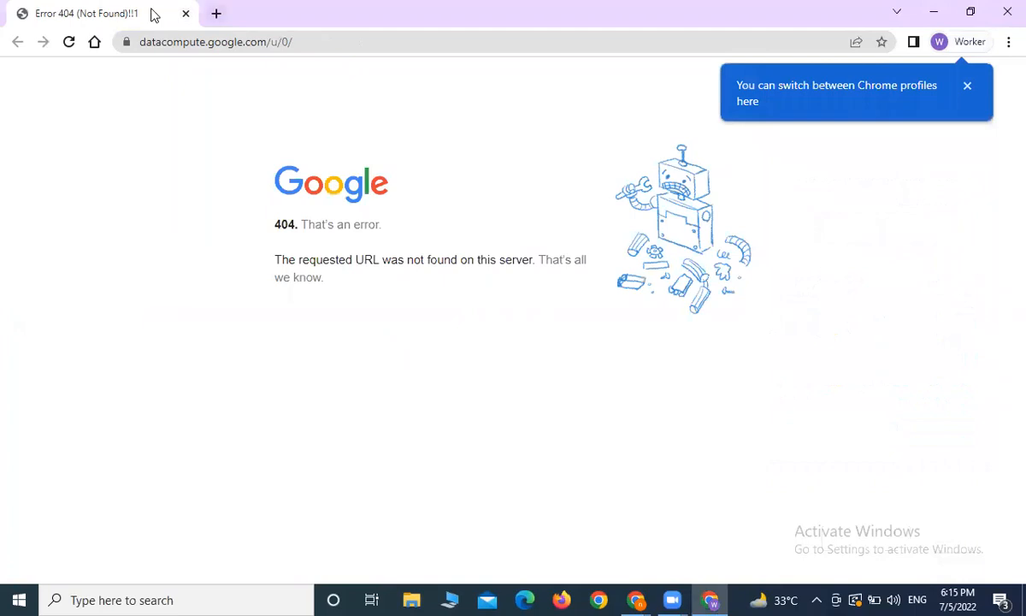
{"action": "left_click", "coordinate": [217, 14]}
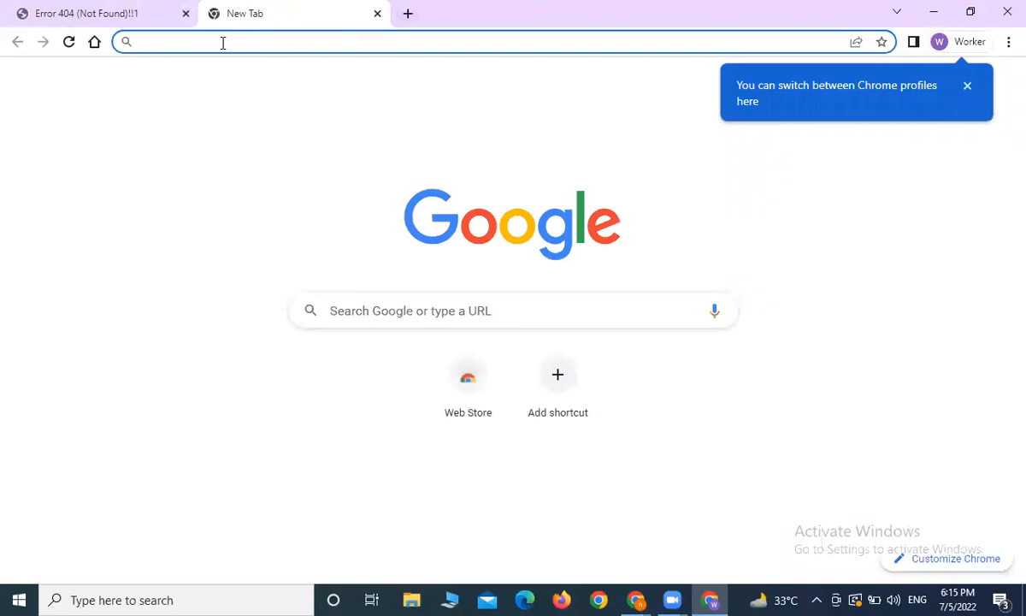
{"action": "key", "text": "ctrl+v"}
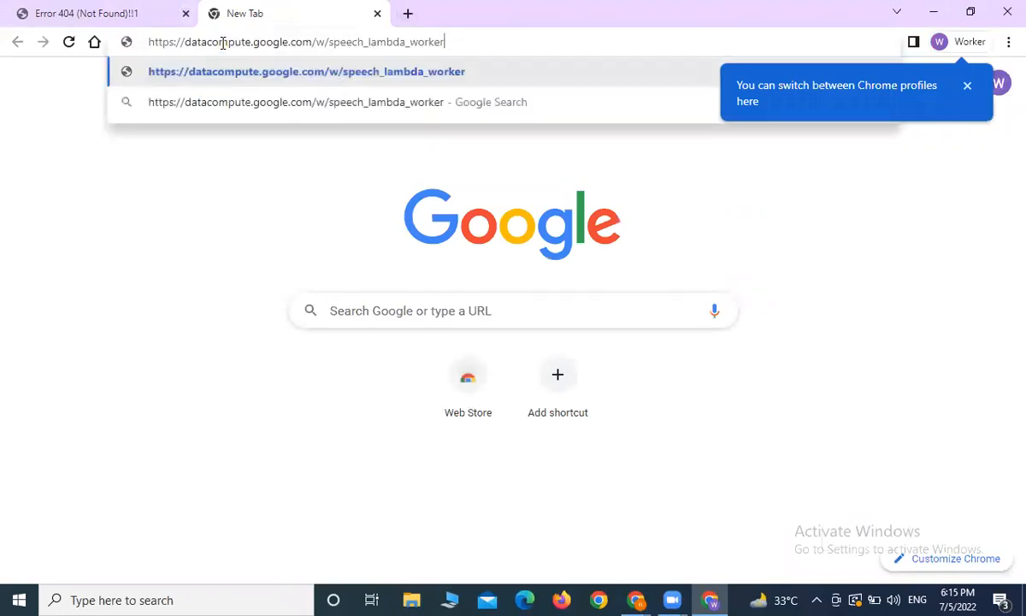
{"action": "key", "text": "Return"}
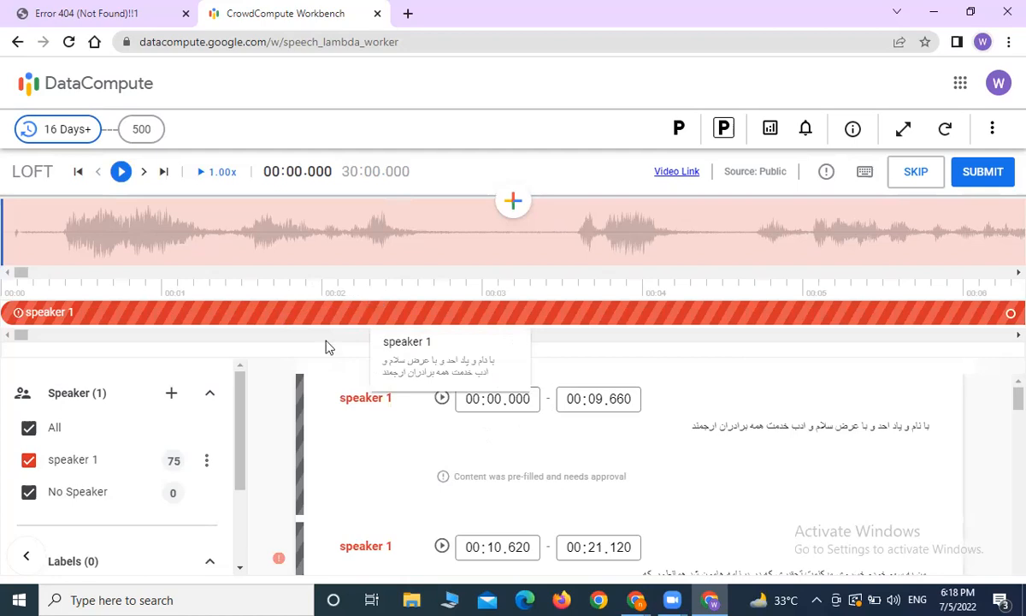
Park the current question with the "Park and hold the current Question on the Workbench" option and no comment
{"action": "left_click", "coordinate": [679, 130]}
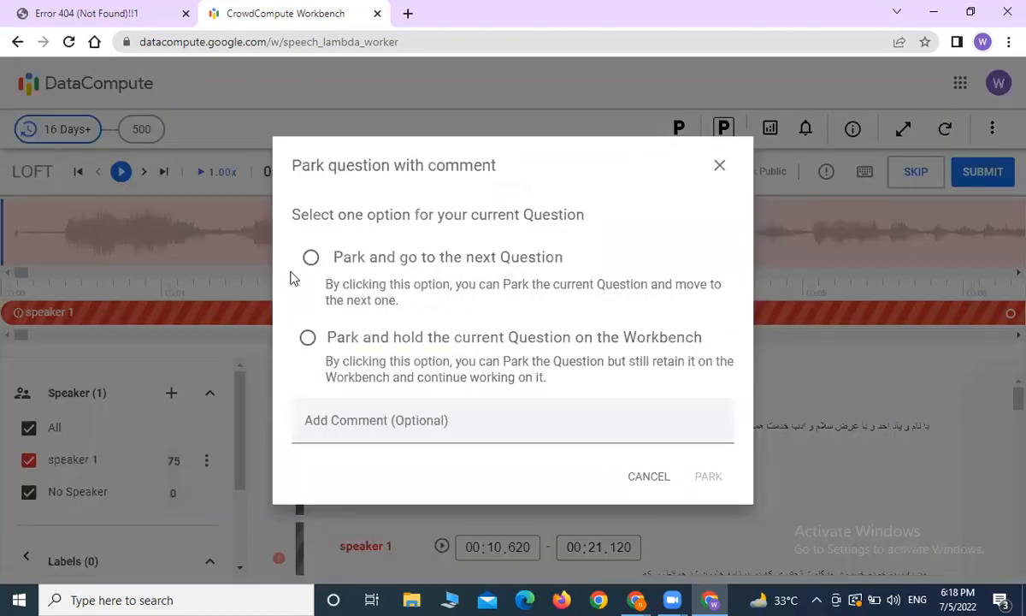
{"action": "left_click", "coordinate": [307, 338]}
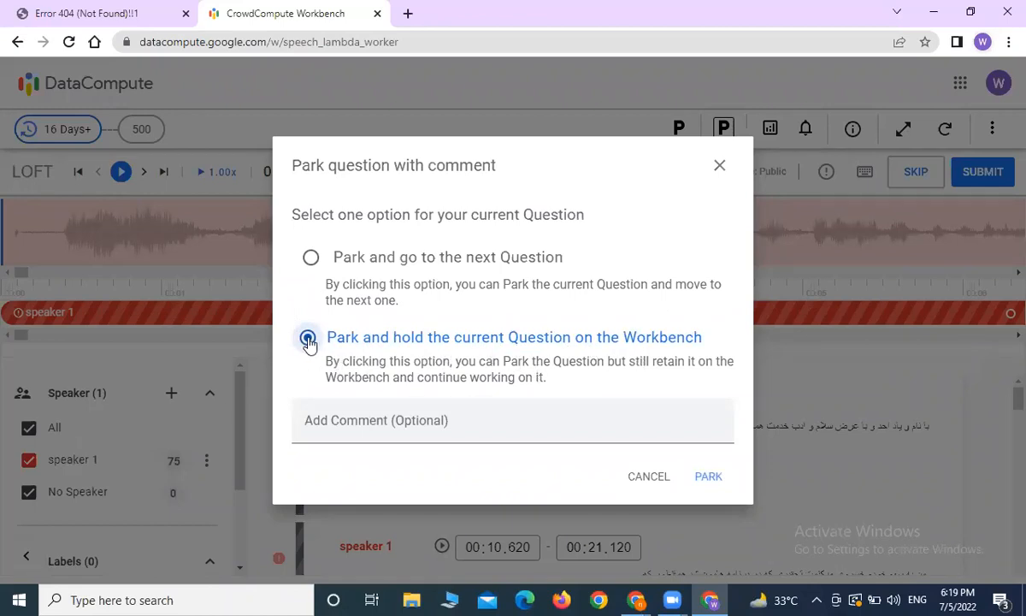
{"action": "left_click", "coordinate": [707, 477]}
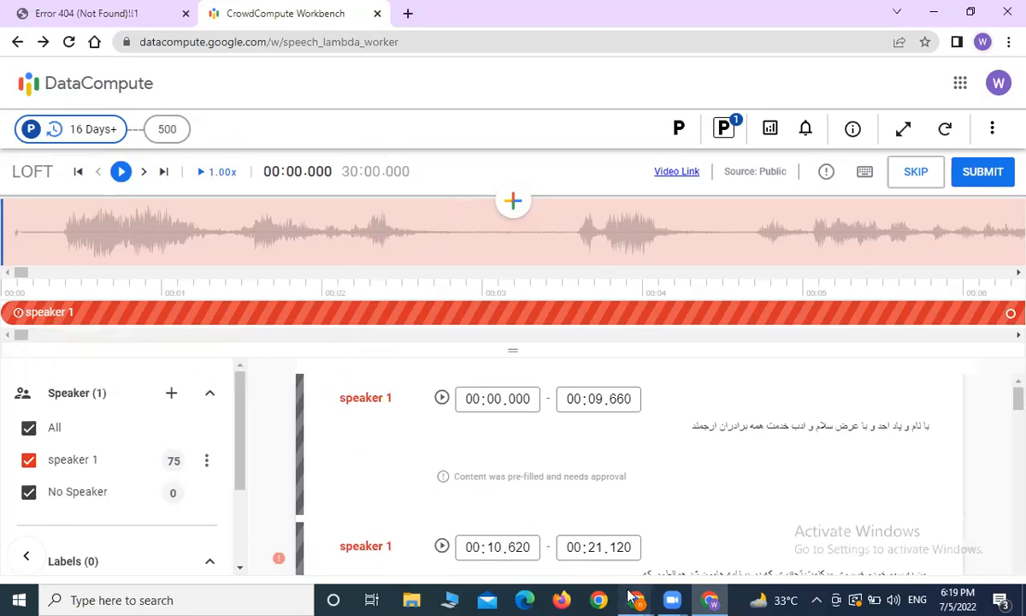
Switch back to the Audio Transcription document at the "Work done on Portal/ website" list
{"action": "mouse_move", "coordinate": [634, 598]}
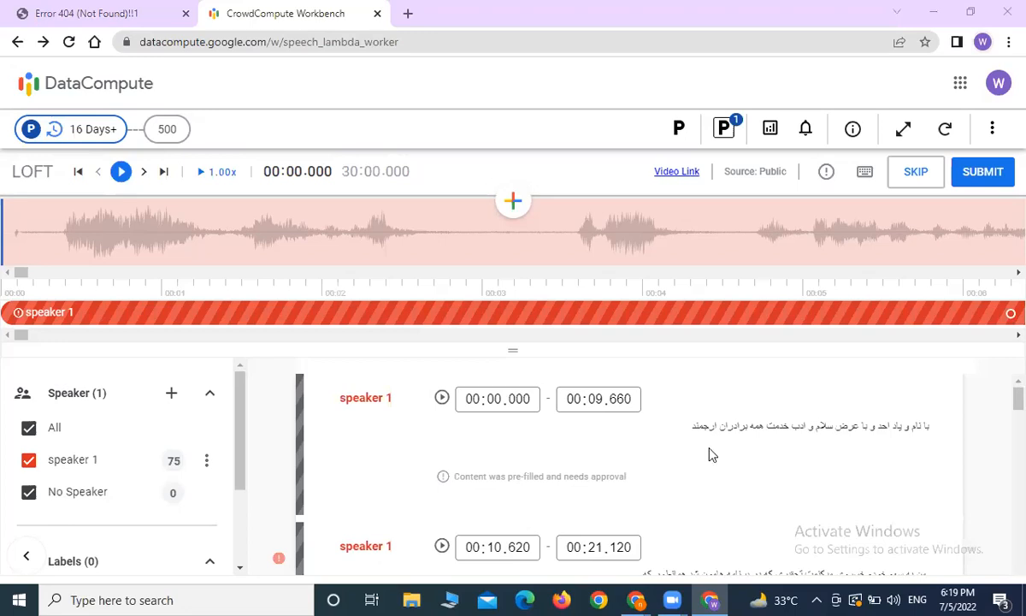
{"action": "key", "text": "alt+Tab"}
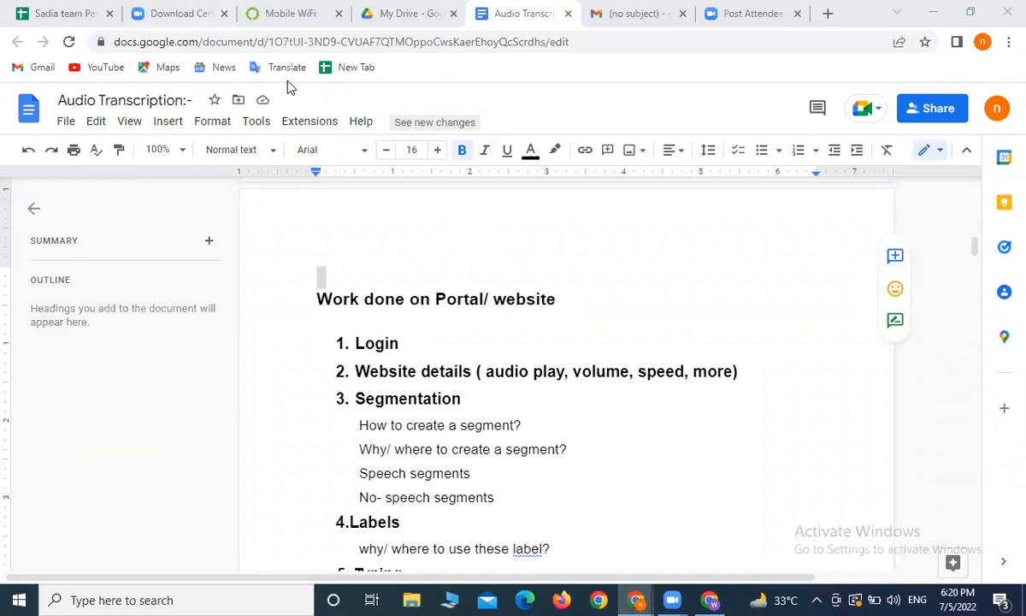
Point out the Segmentation entry in the "Work done on Portal/ website" list by highlighting it
{"action": "double_click", "coordinate": [409, 347]}
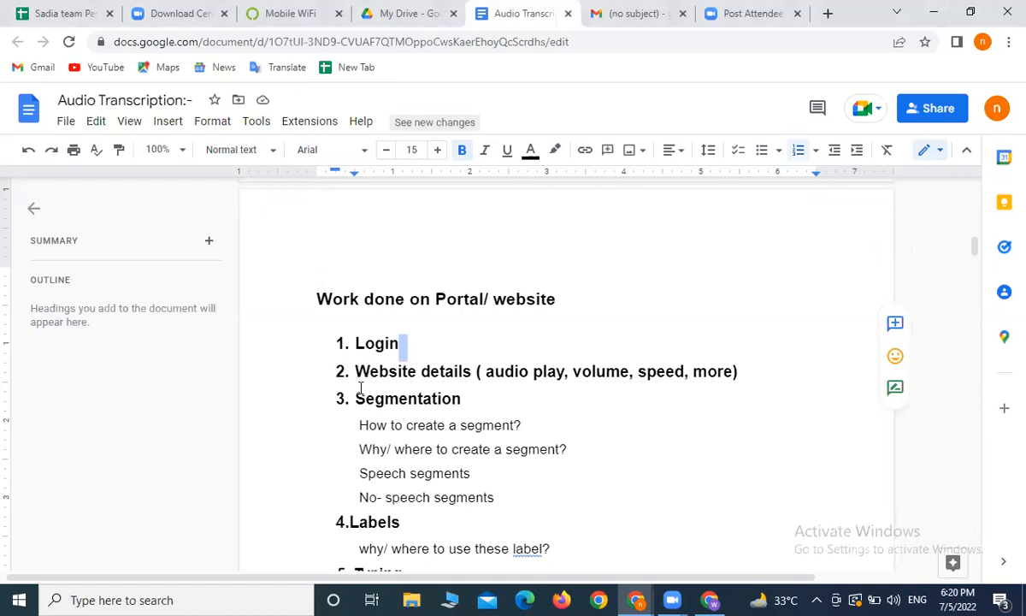
{"action": "left_click_drag", "start_coordinate": [355, 398], "coordinate": [477, 400]}
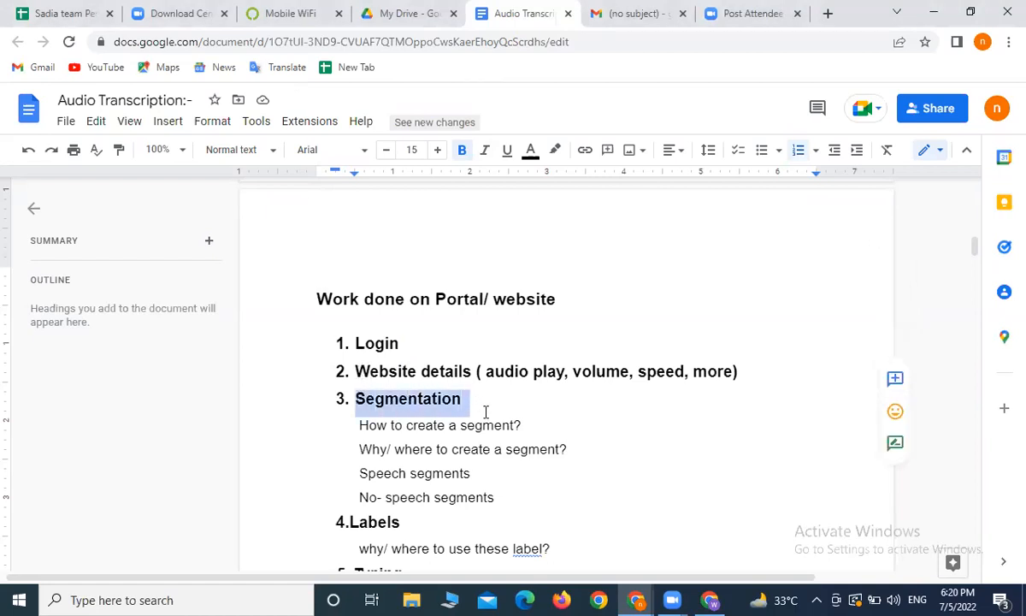
{"action": "left_click", "coordinate": [485, 412]}
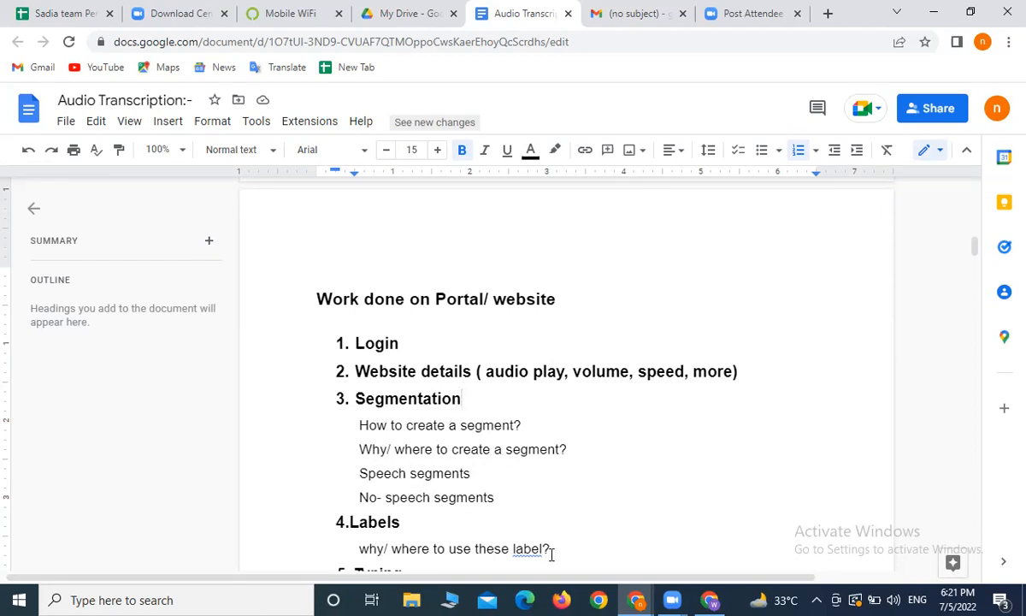
Switch to the DataCompute workbench and move the start of the first speaker 1 segment to about 00:06.080
{"action": "left_click", "coordinate": [708, 600]}
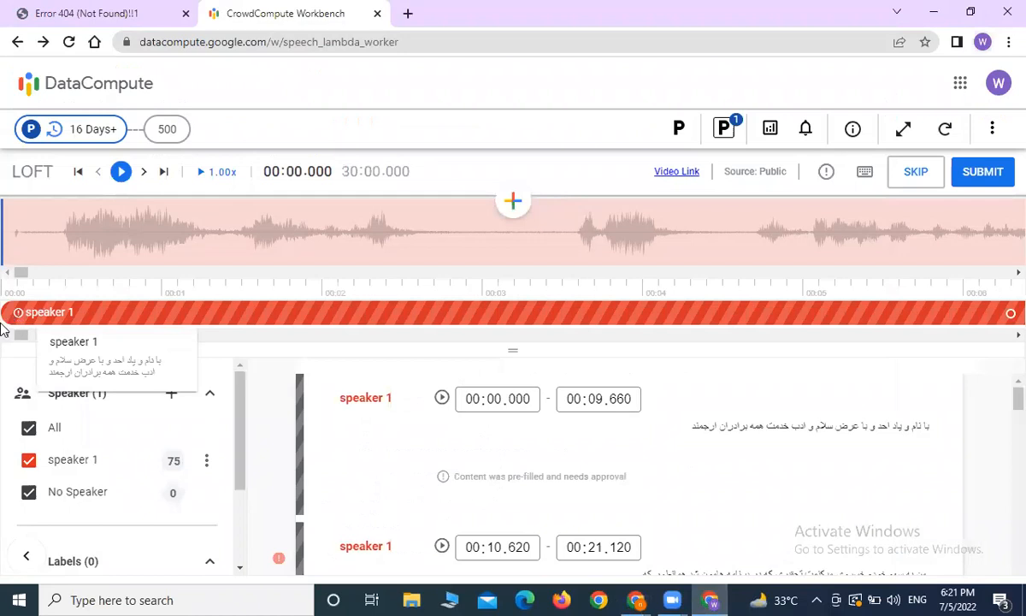
{"action": "left_click", "coordinate": [5, 313]}
{"action": "left_click_drag", "start_coordinate": [91, 308], "coordinate": [939, 350]}
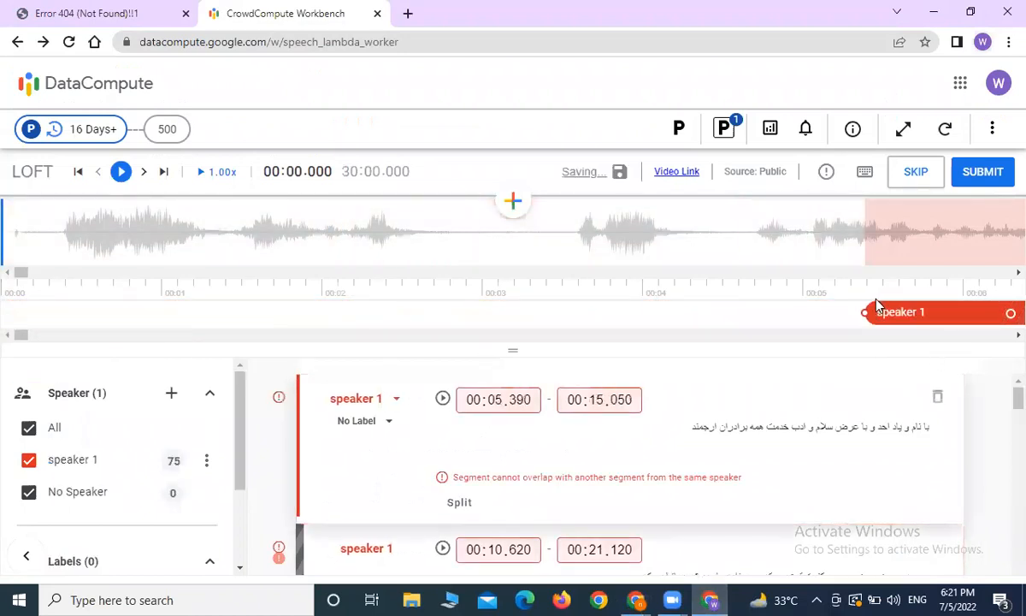
{"action": "left_click_drag", "start_coordinate": [865, 313], "coordinate": [980, 330]}
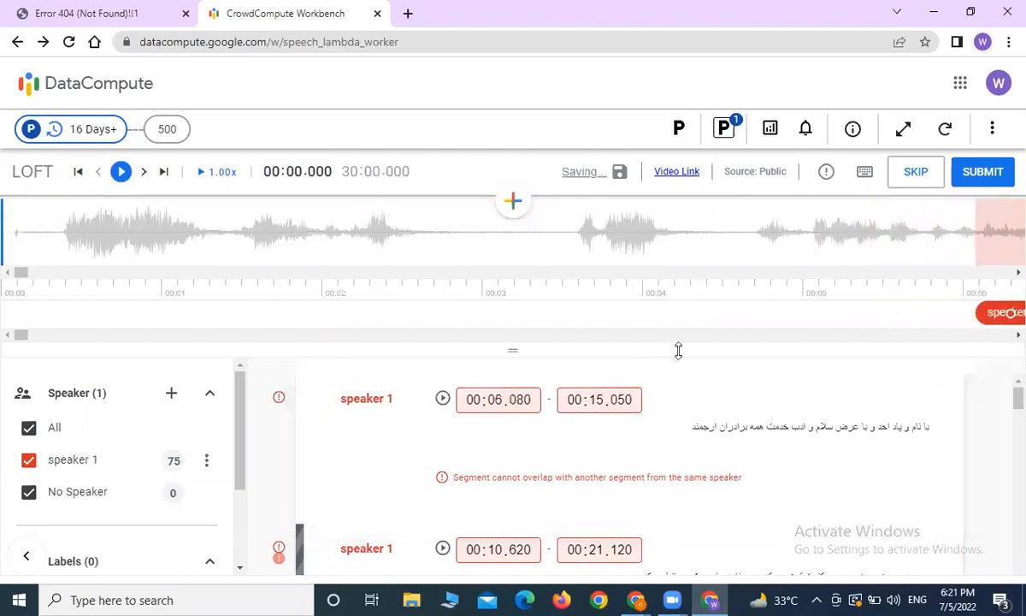
Play the opening seconds of the audio with pauses, and bring the waveform back to its beginning
{"action": "left_click", "coordinate": [122, 173]}
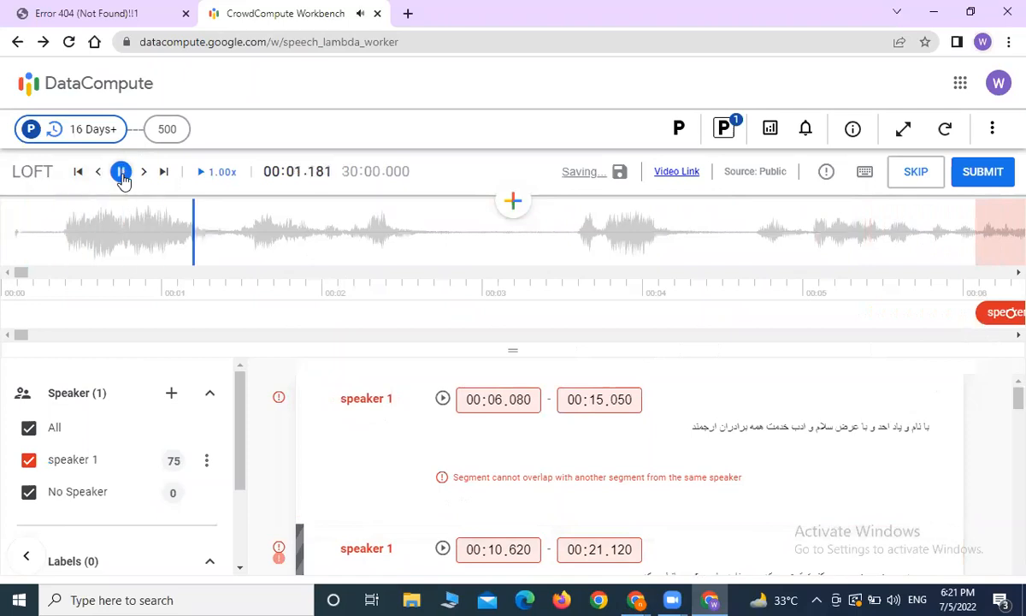
{"action": "left_click", "coordinate": [121, 174]}
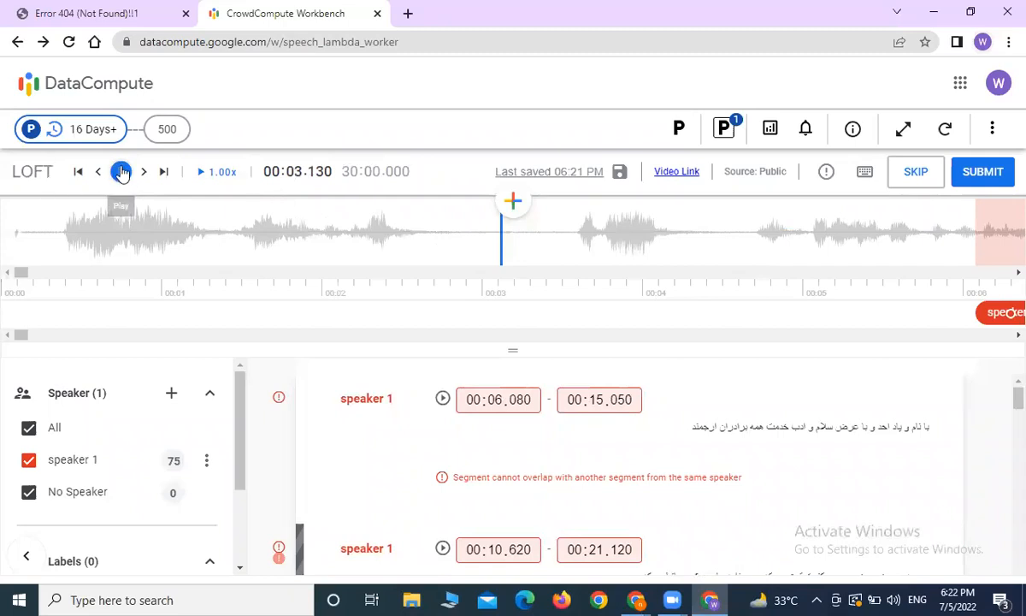
{"action": "left_click", "coordinate": [121, 171]}
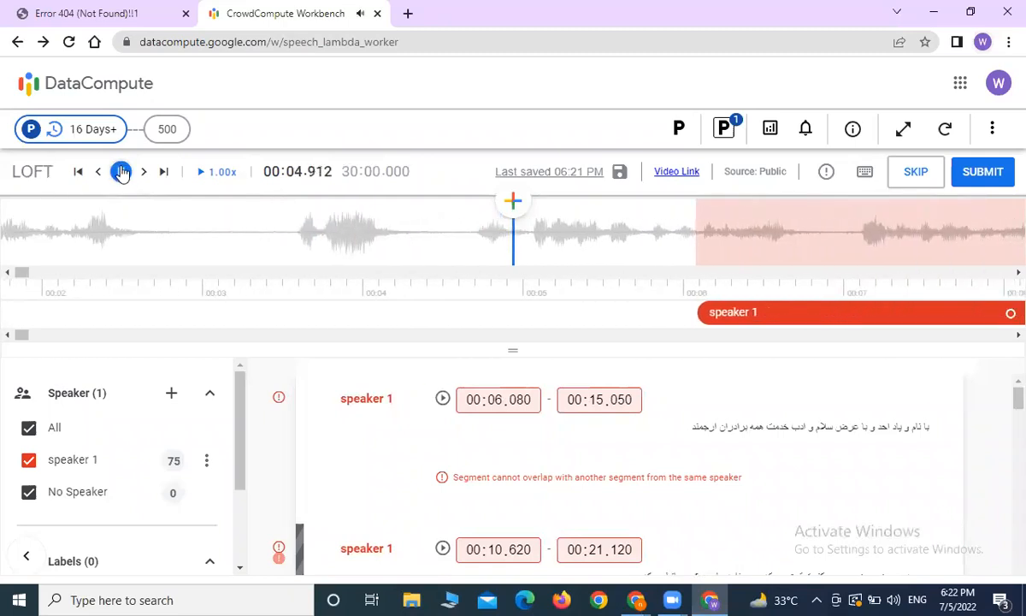
{"action": "left_click", "coordinate": [121, 171]}
{"action": "left_click", "coordinate": [266, 249]}
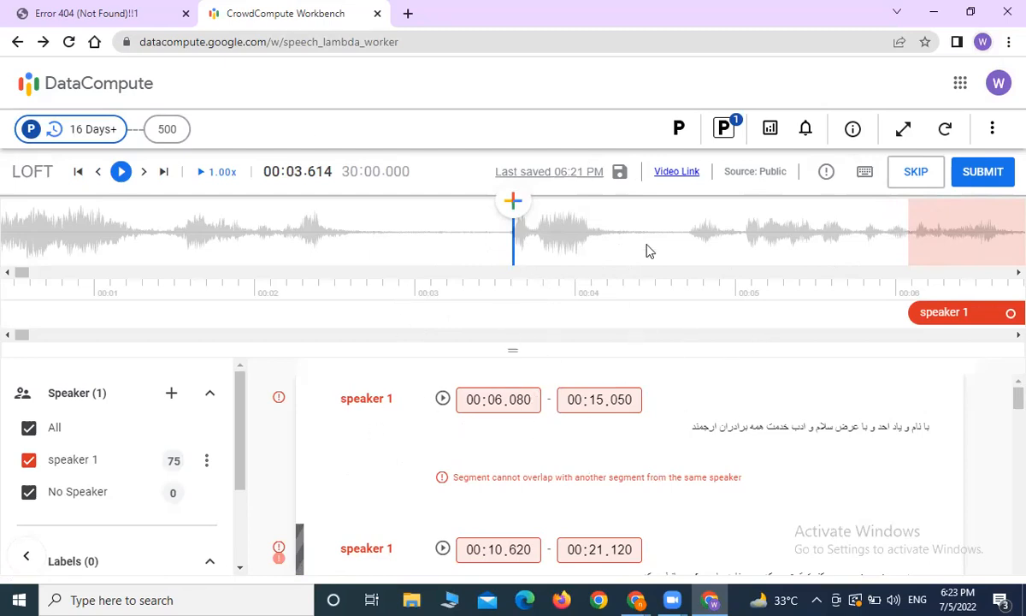
{"action": "left_click", "coordinate": [8, 272]}
{"action": "left_click", "coordinate": [8, 274]}
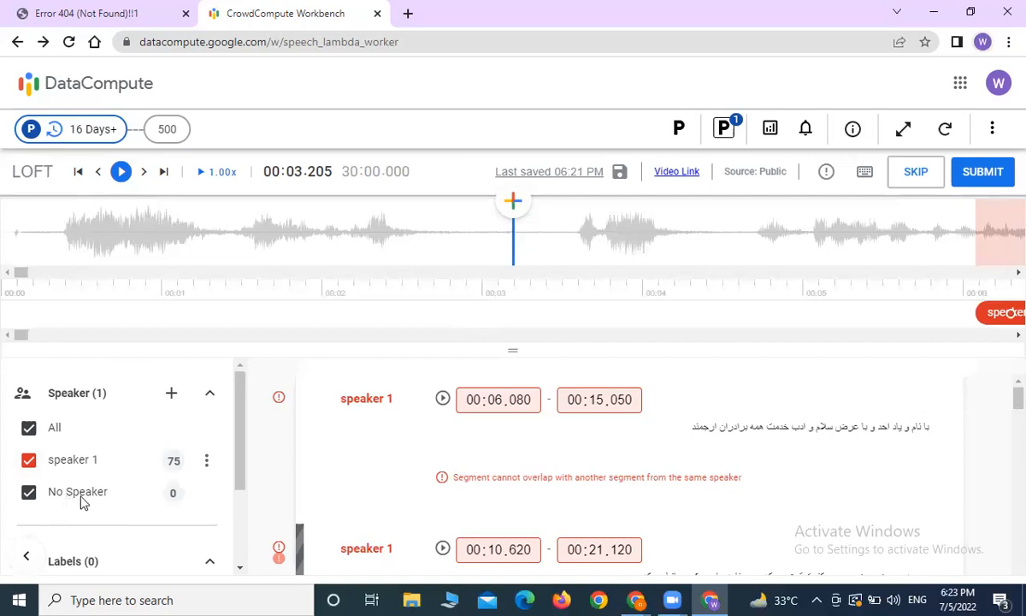
Look at the Labels list, and resize the segment timeline taller and back down to enlarge the transcript area
{"action": "scroll", "coordinate": [142, 470], "scroll_direction": "down", "scroll_amount": 3}
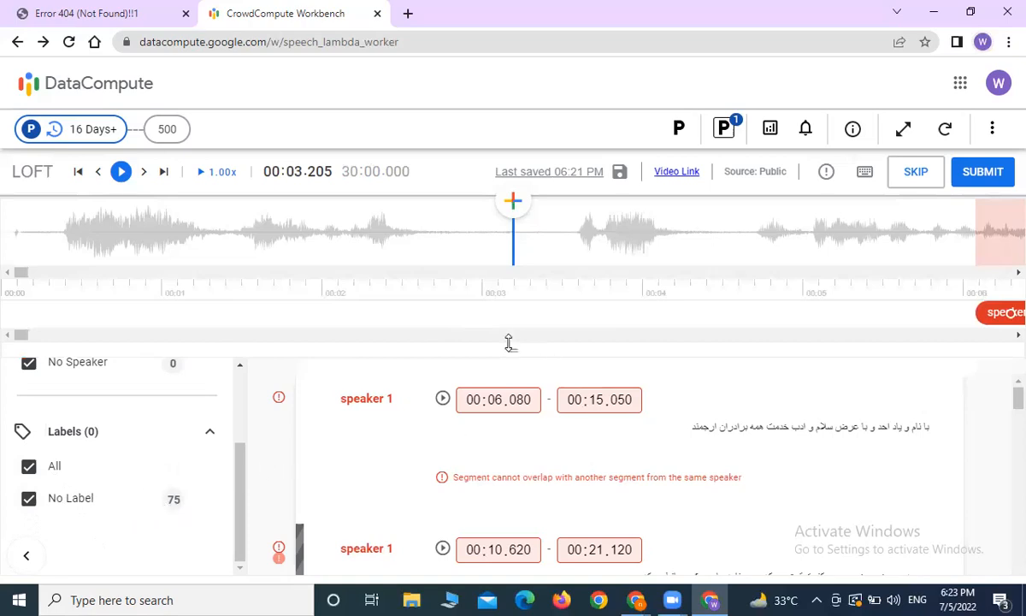
{"action": "left_click_drag", "start_coordinate": [514, 349], "coordinate": [559, 531]}
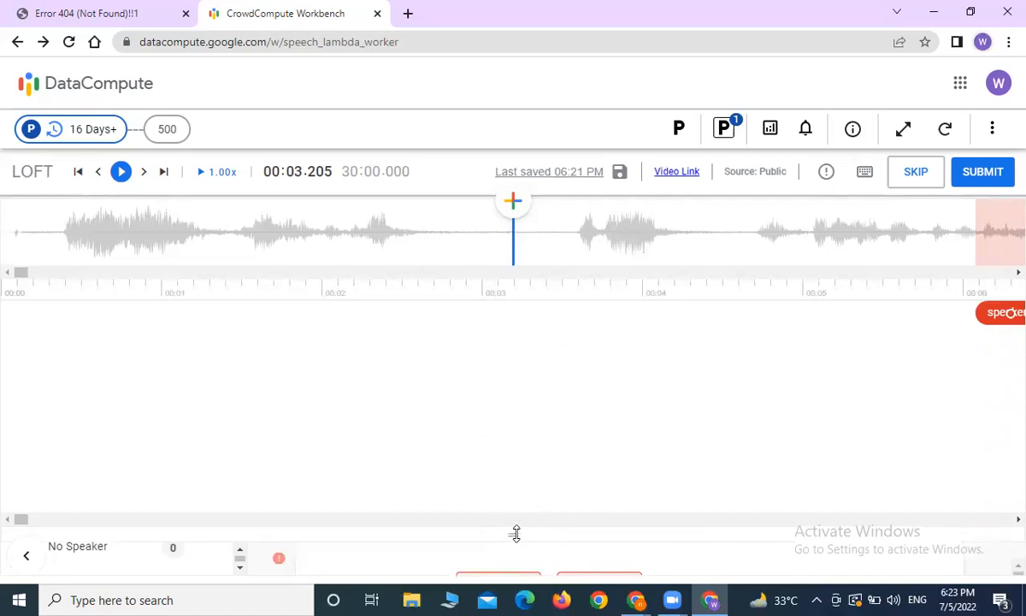
{"action": "left_click_drag", "start_coordinate": [516, 533], "coordinate": [490, 291]}
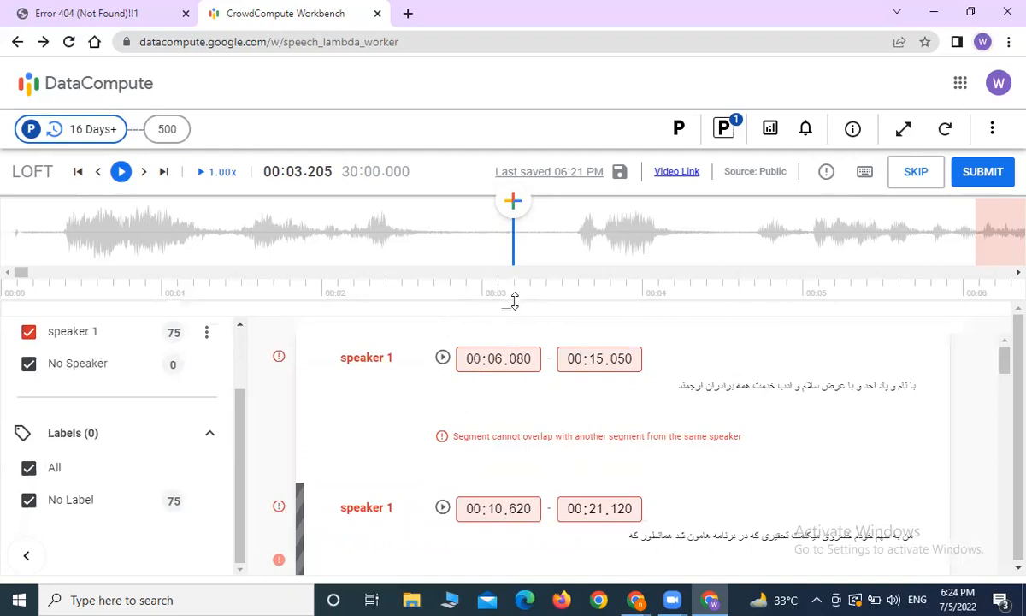
{"action": "left_click_drag", "start_coordinate": [1004, 366], "coordinate": [996, 342]}
{"action": "left_click_drag", "start_coordinate": [998, 435], "coordinate": [974, 340]}
{"action": "mouse_move", "coordinate": [240, 536]}
{"action": "left_mouse_down"}
{"action": "mouse_move", "coordinate": [231, 421]}
{"action": "mouse_move", "coordinate": [238, 542]}
{"action": "left_mouse_up"}
Place the playhead near the start of the waveform, just before the first burst of speech
{"action": "left_click_drag", "start_coordinate": [25, 274], "coordinate": [2, 299]}
{"action": "left_click", "coordinate": [10, 237]}
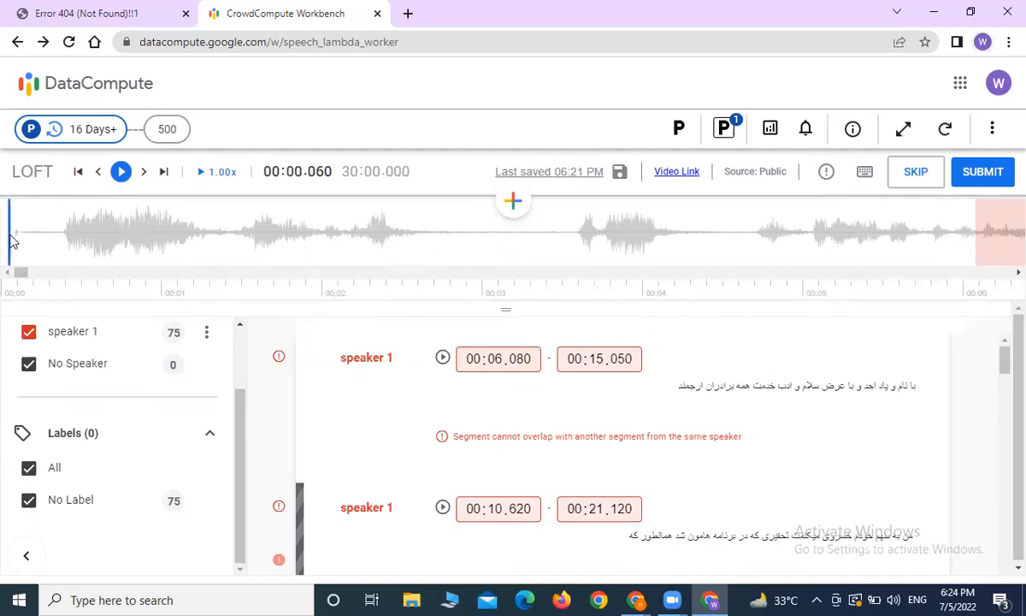
{"action": "left_click", "coordinate": [13, 231]}
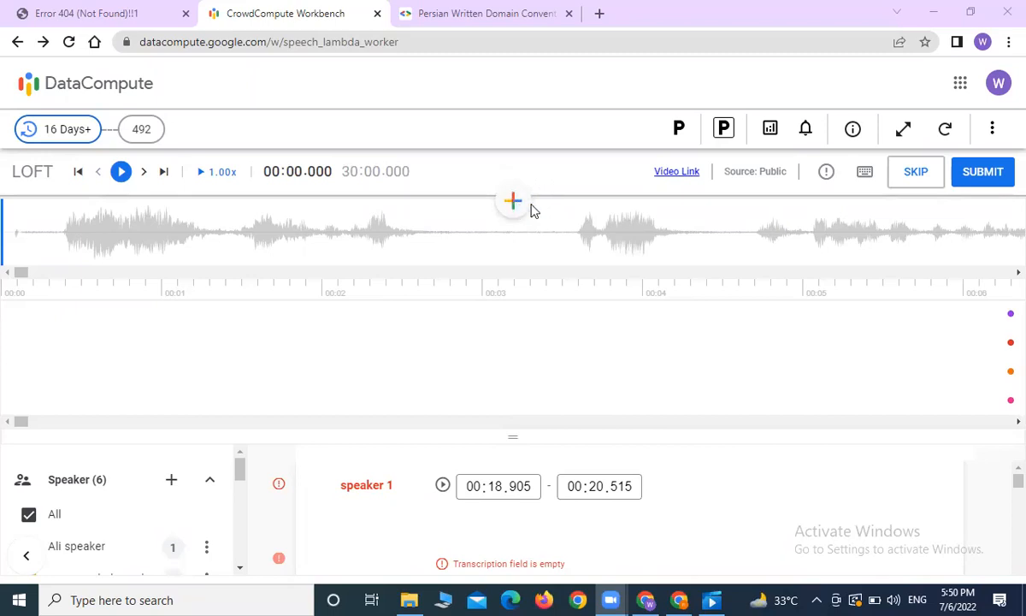
Create a segment over the first burst of speech, starting at 00:00.380 and extended to about 00:02.565
{"action": "left_click", "coordinate": [61, 240]}
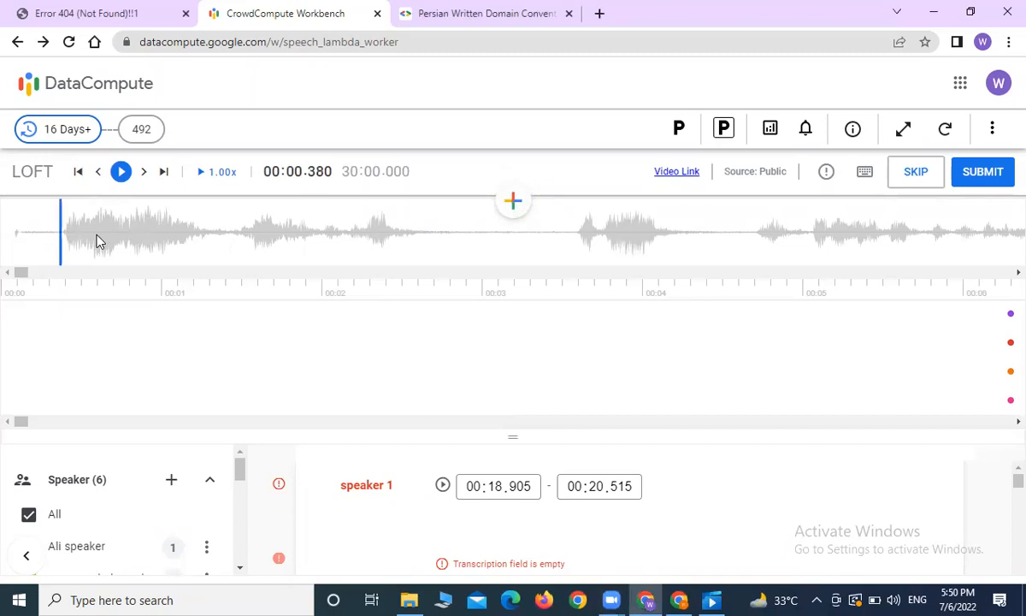
{"action": "left_click", "coordinate": [512, 203]}
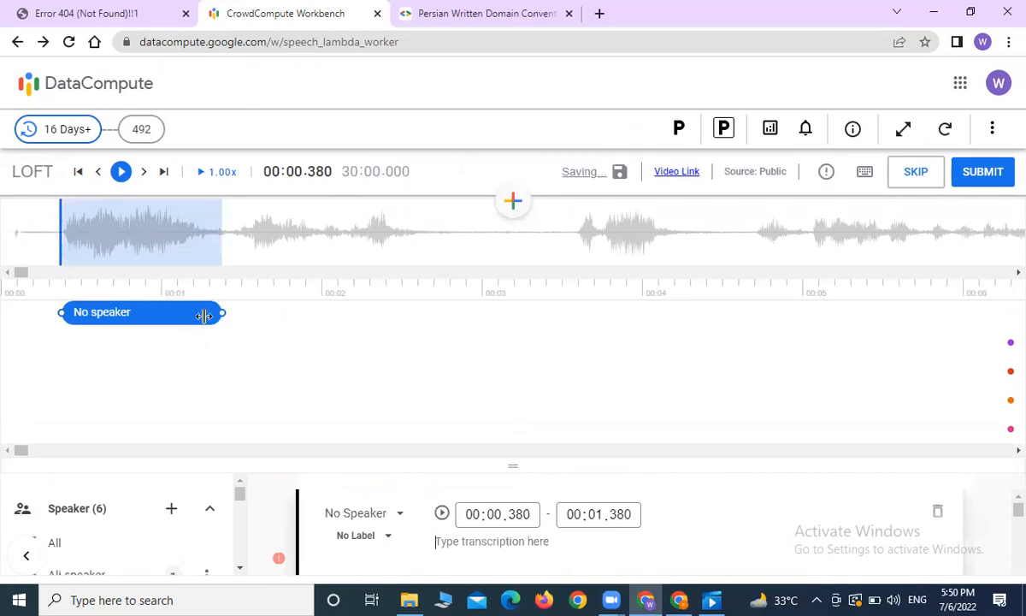
{"action": "left_click_drag", "start_coordinate": [220, 311], "coordinate": [412, 308]}
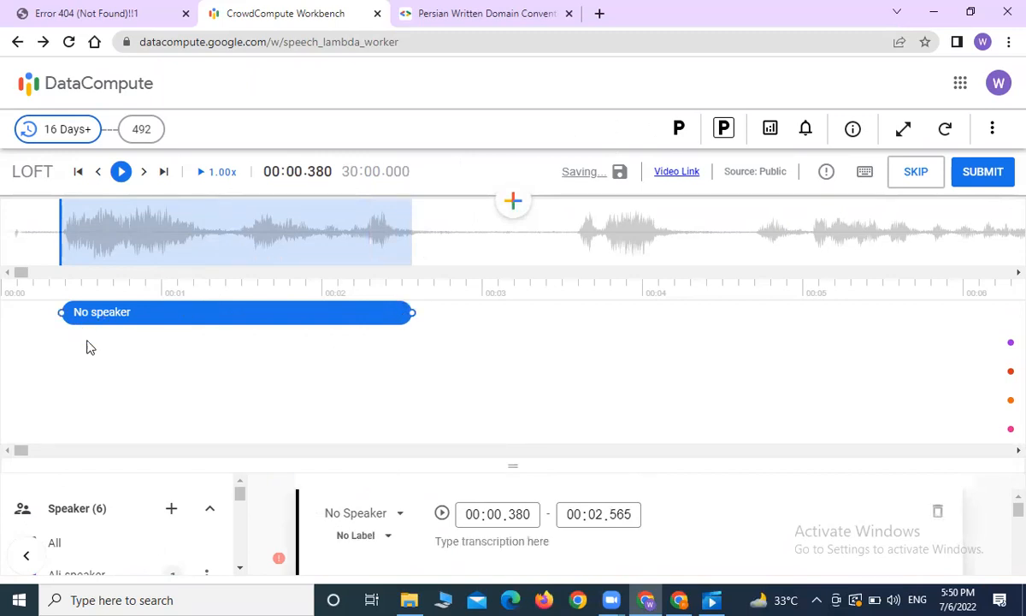
Enlarge the transcript area and assign the new segment to speaker 1
{"action": "left_click_drag", "start_coordinate": [513, 464], "coordinate": [506, 322]}
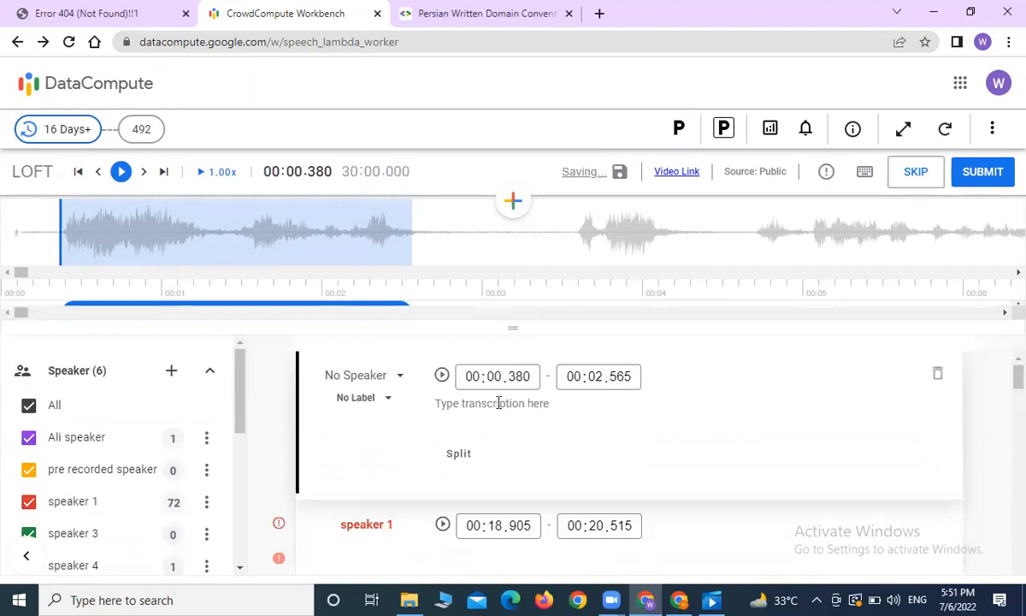
{"action": "left_click", "coordinate": [360, 376]}
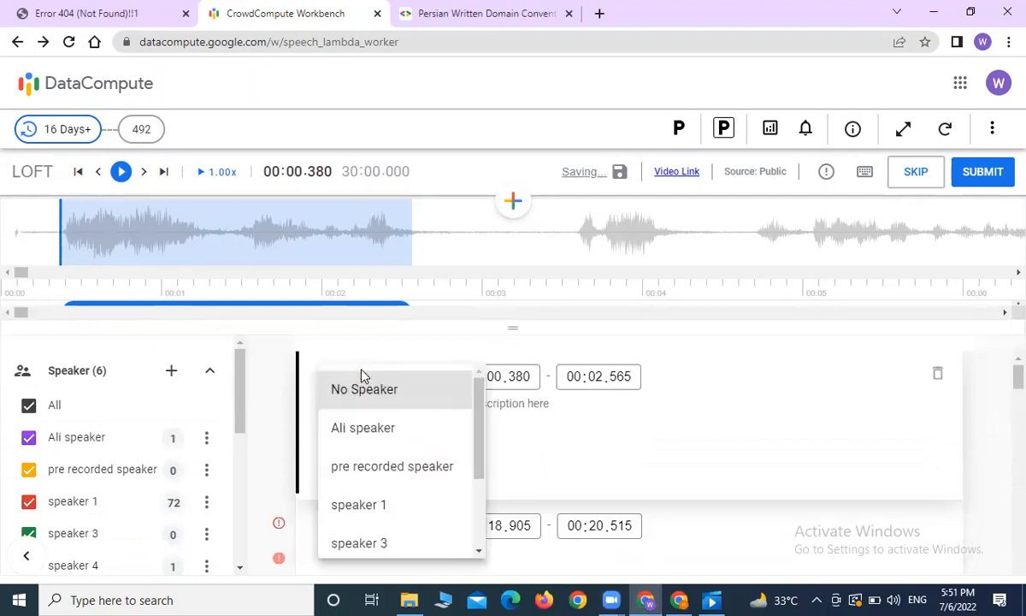
{"action": "left_click", "coordinate": [387, 511]}
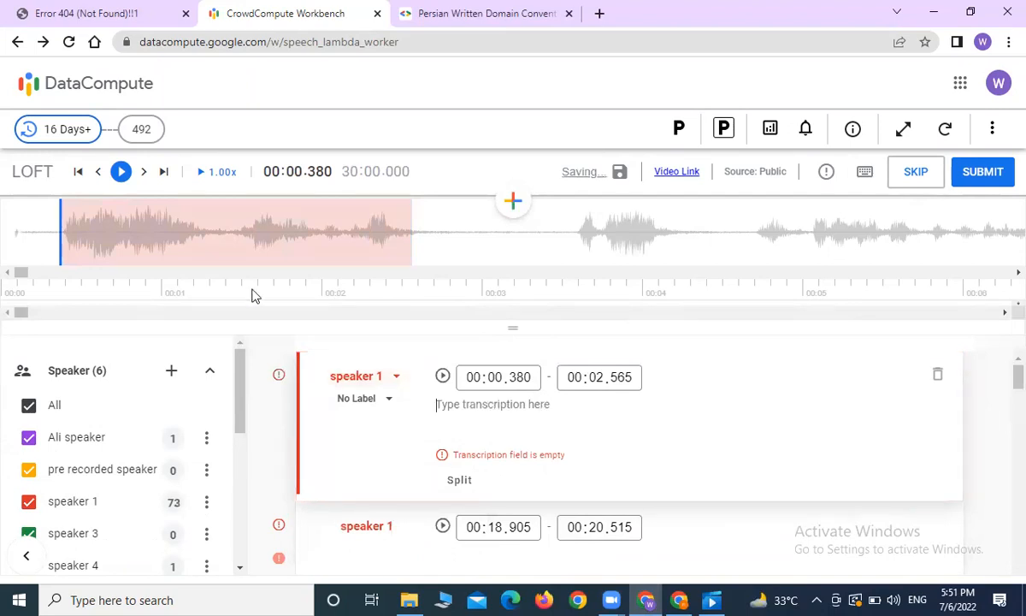
Create another segment at the next burst of speech, starting at about 00:03.585
{"action": "left_click", "coordinate": [584, 236]}
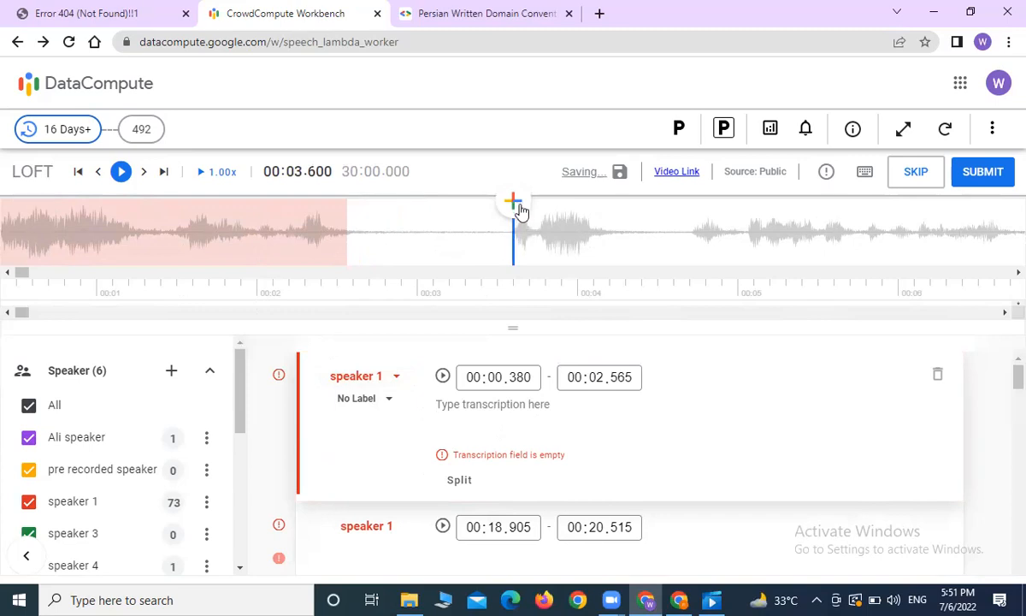
{"action": "left_click", "coordinate": [506, 236]}
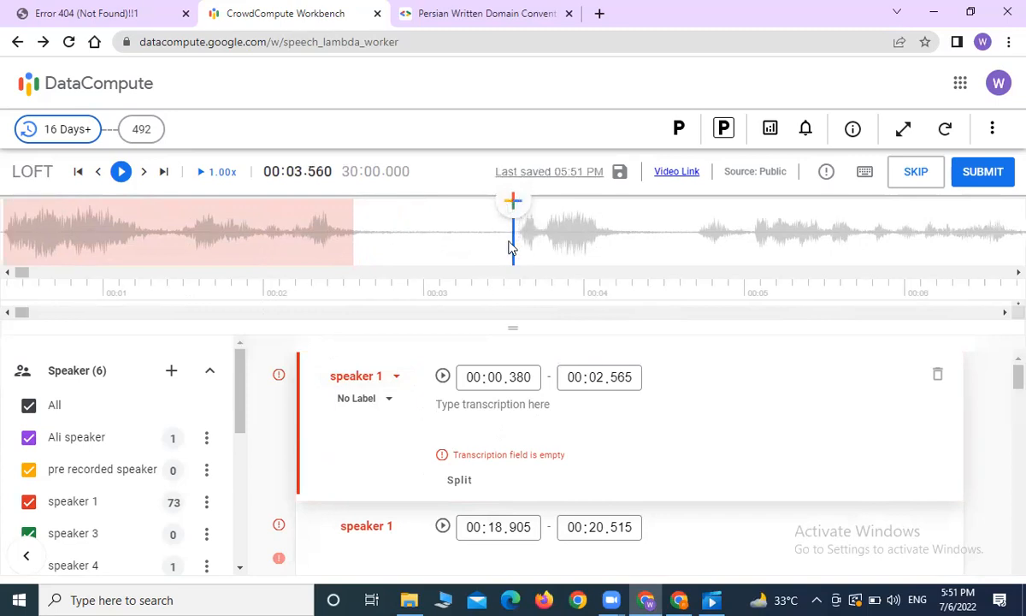
{"action": "left_click", "coordinate": [515, 246]}
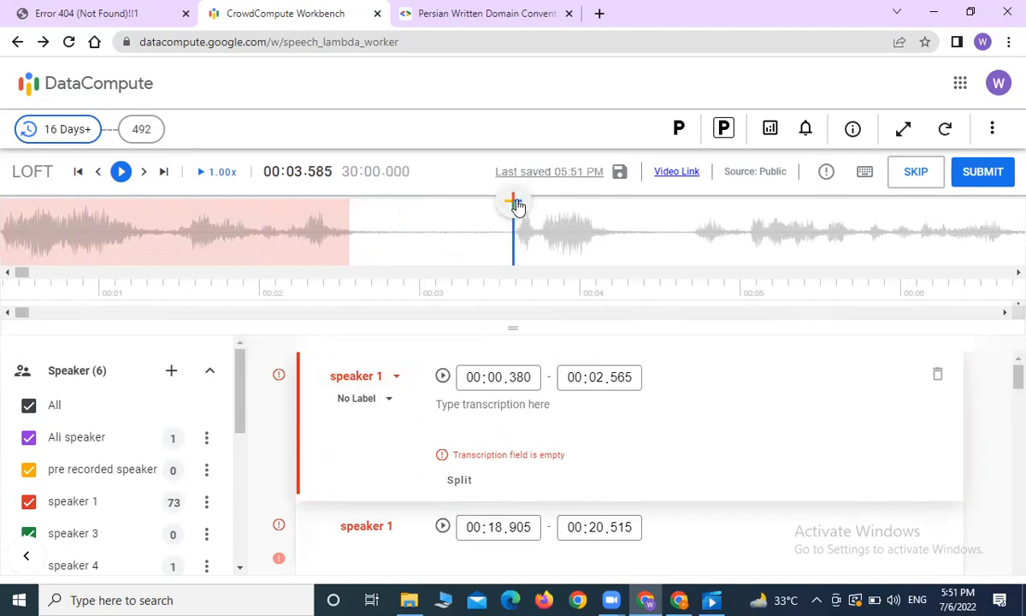
{"action": "left_click", "coordinate": [514, 202]}
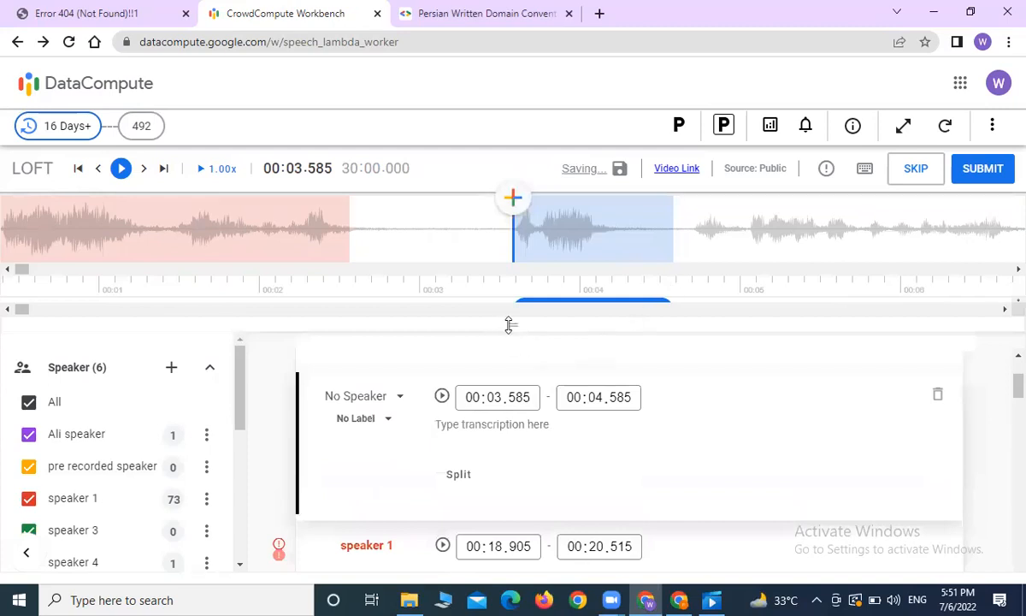
Shorten the second segment so it ends at about 00:04.115, and assign it to speaker 1
{"action": "left_click_drag", "start_coordinate": [509, 325], "coordinate": [517, 384]}
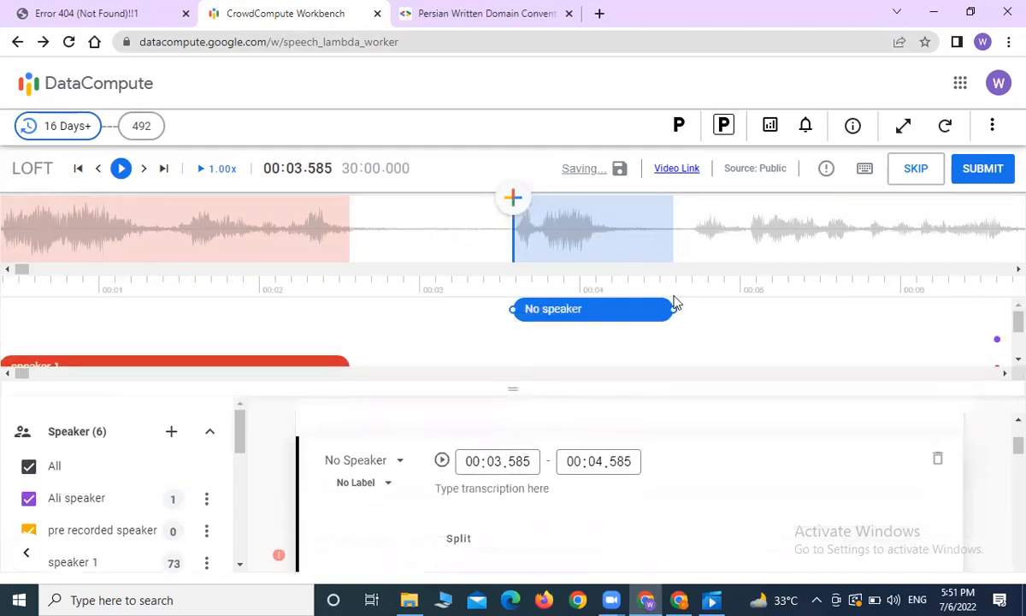
{"action": "left_click", "coordinate": [601, 238]}
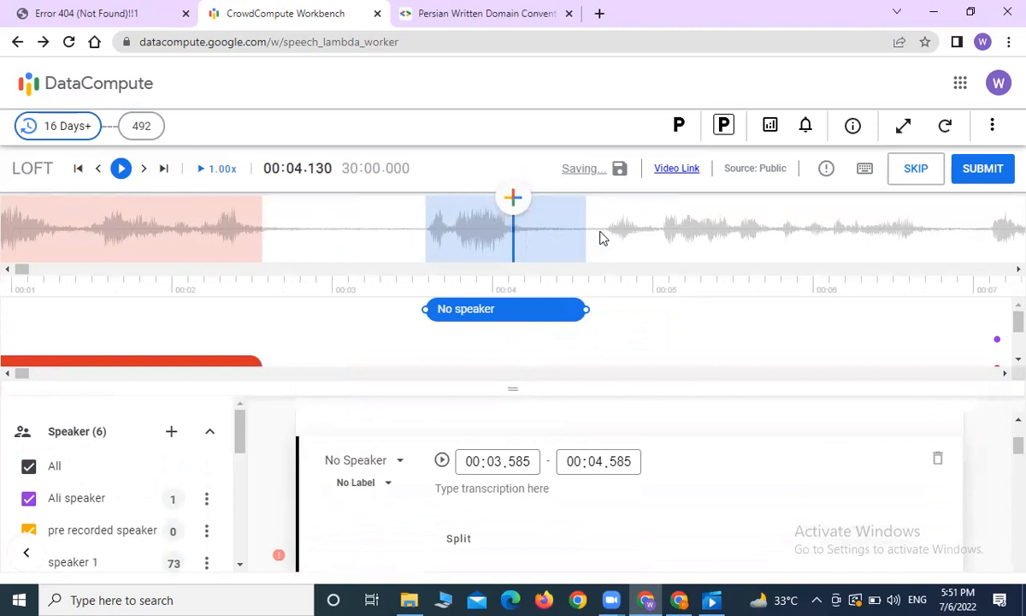
{"action": "scroll", "coordinate": [604, 238], "scroll_direction": "down", "scroll_amount": 1}
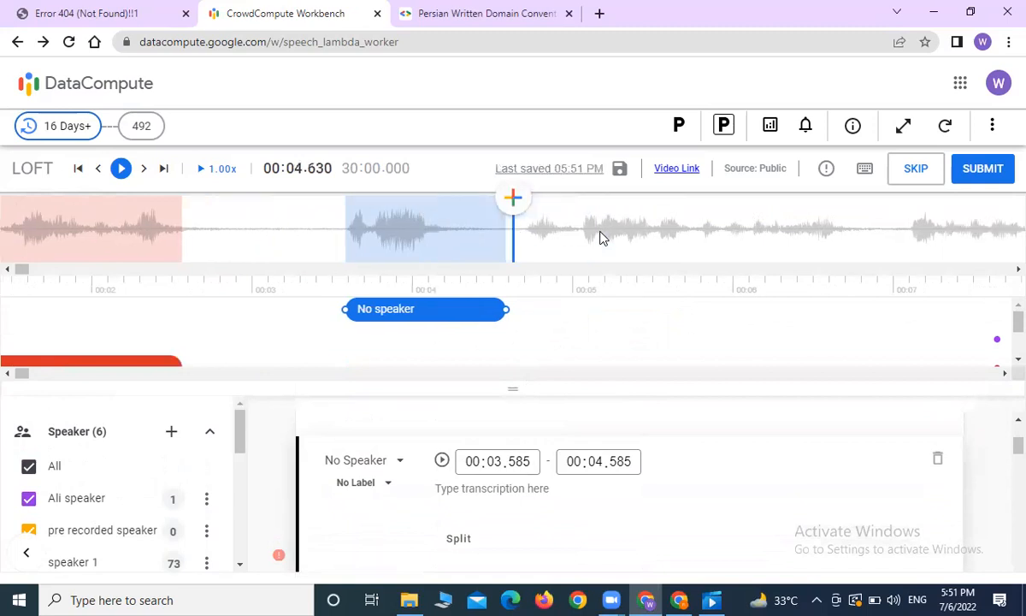
{"action": "left_click_drag", "start_coordinate": [505, 310], "coordinate": [430, 305]}
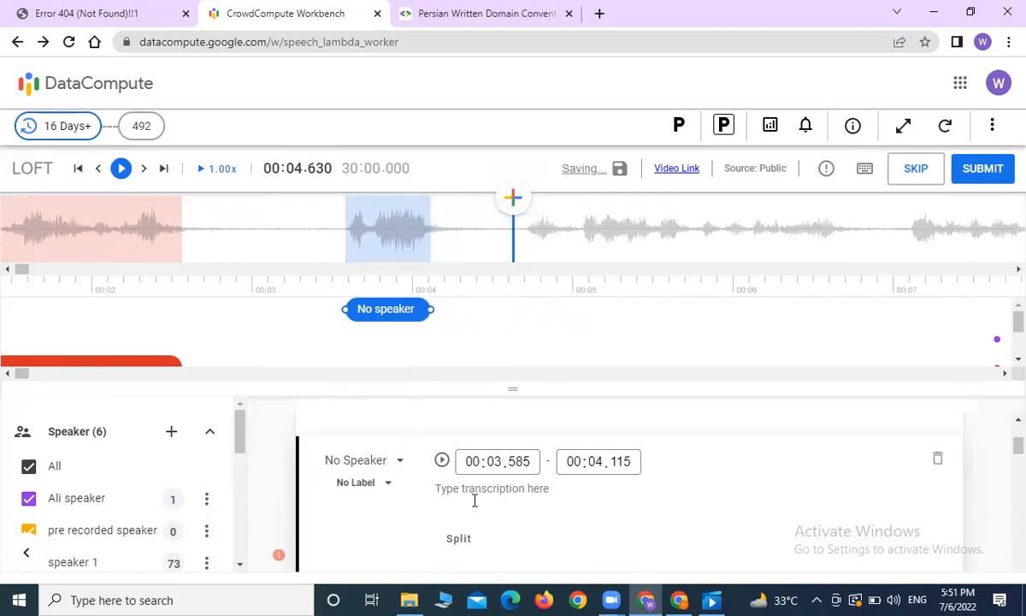
{"action": "left_click", "coordinate": [366, 462]}
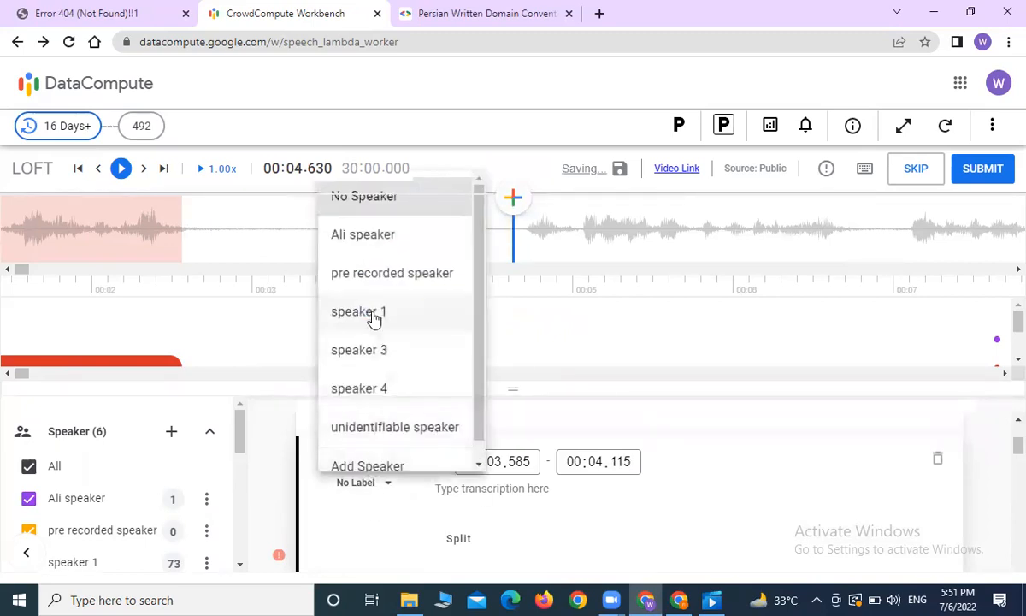
{"action": "left_click", "coordinate": [373, 313]}
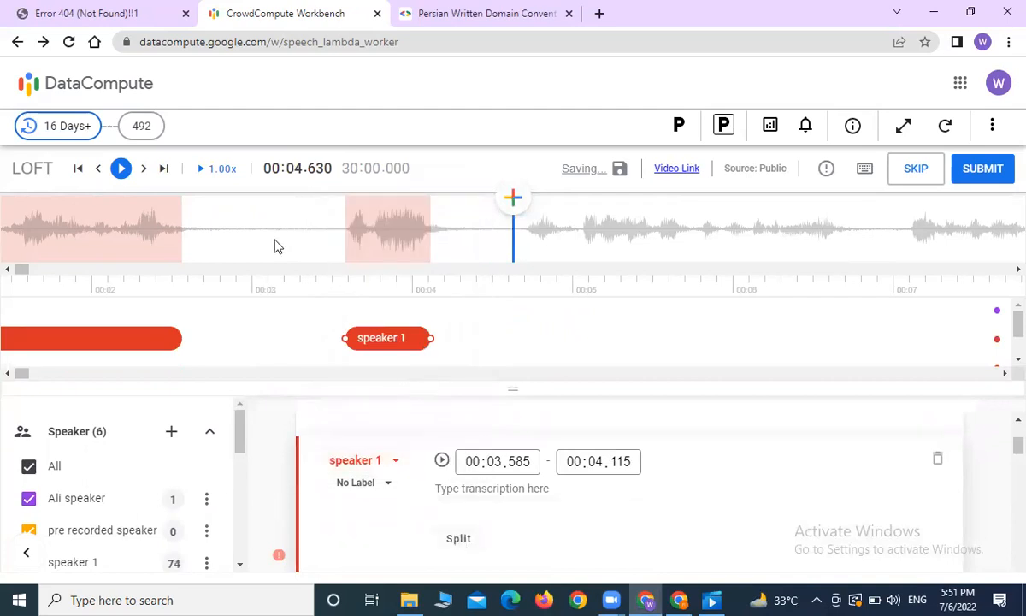
Move the playhead to the start of the first speaker 1 segment and on to about 00:01.845 within it
{"action": "double_click", "coordinate": [228, 230]}
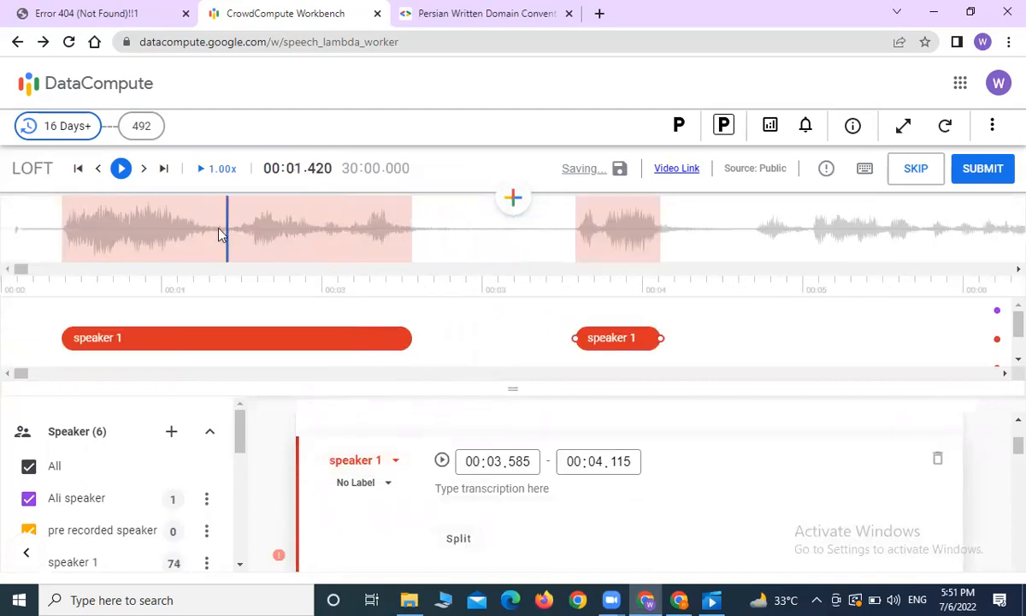
{"action": "left_click", "coordinate": [61, 240]}
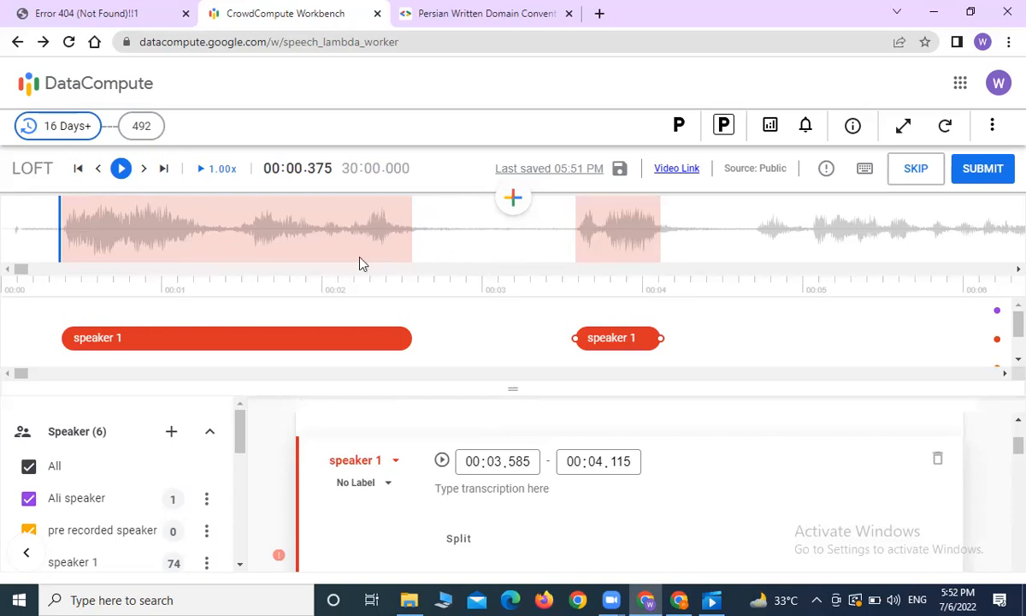
{"action": "left_click", "coordinate": [295, 232]}
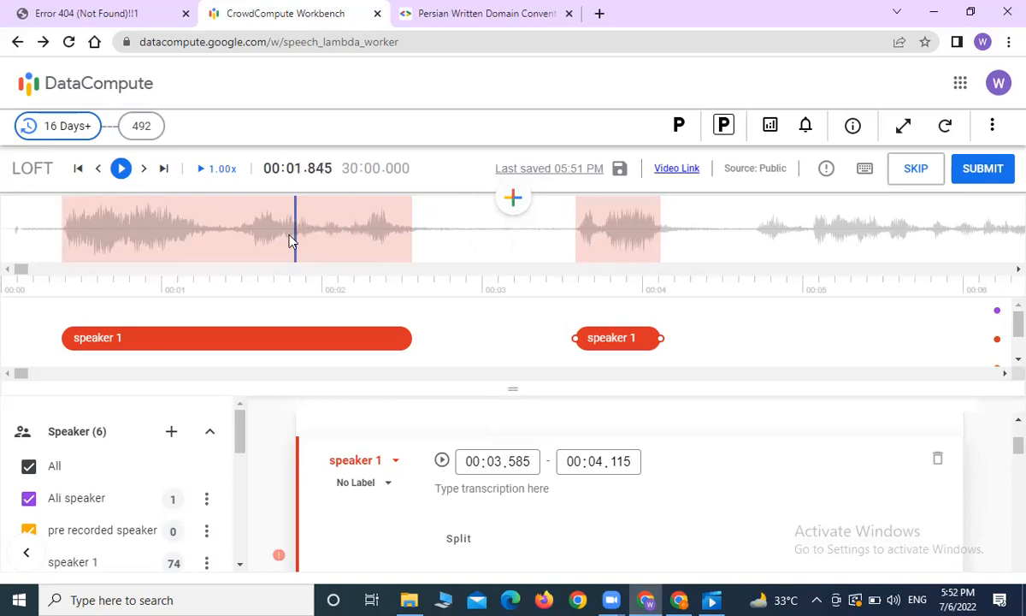
Create a segment at the next burst of speech, starting at 00:04.710, and extend its end to about 00:09.255
{"action": "left_click", "coordinate": [590, 247]}
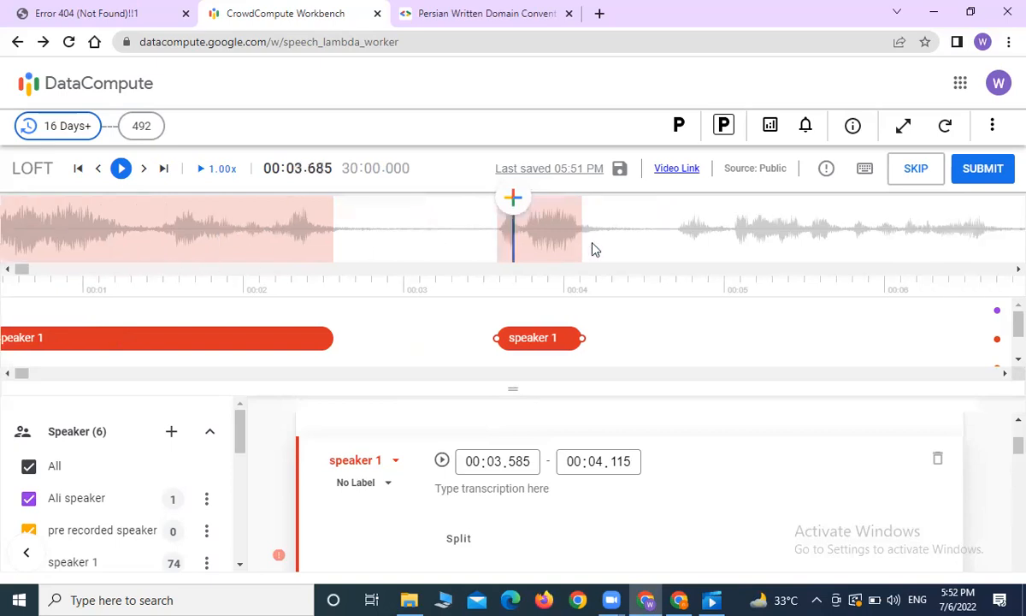
{"action": "left_click", "coordinate": [680, 235]}
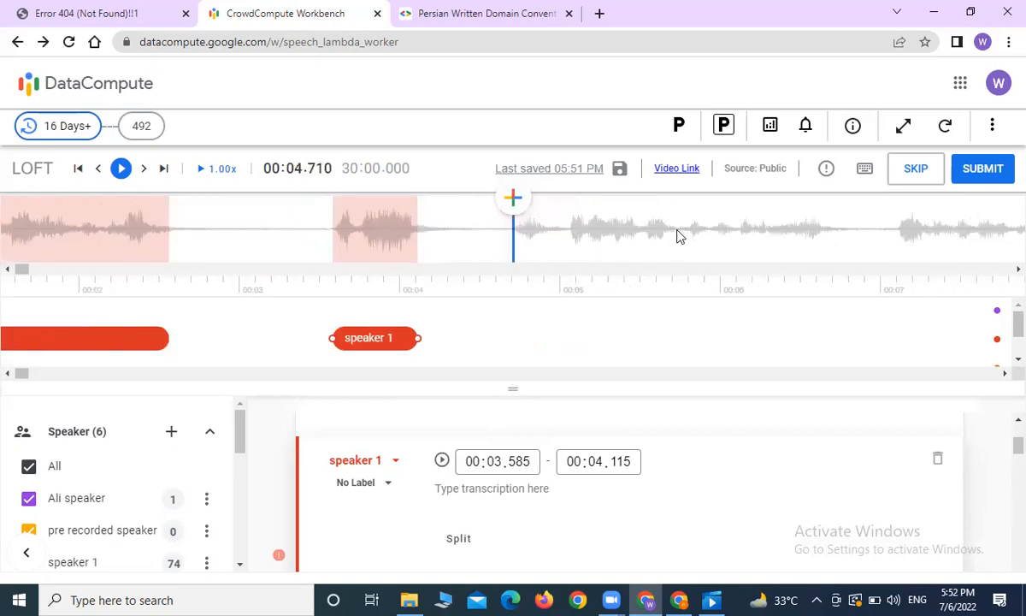
{"action": "left_click", "coordinate": [513, 197]}
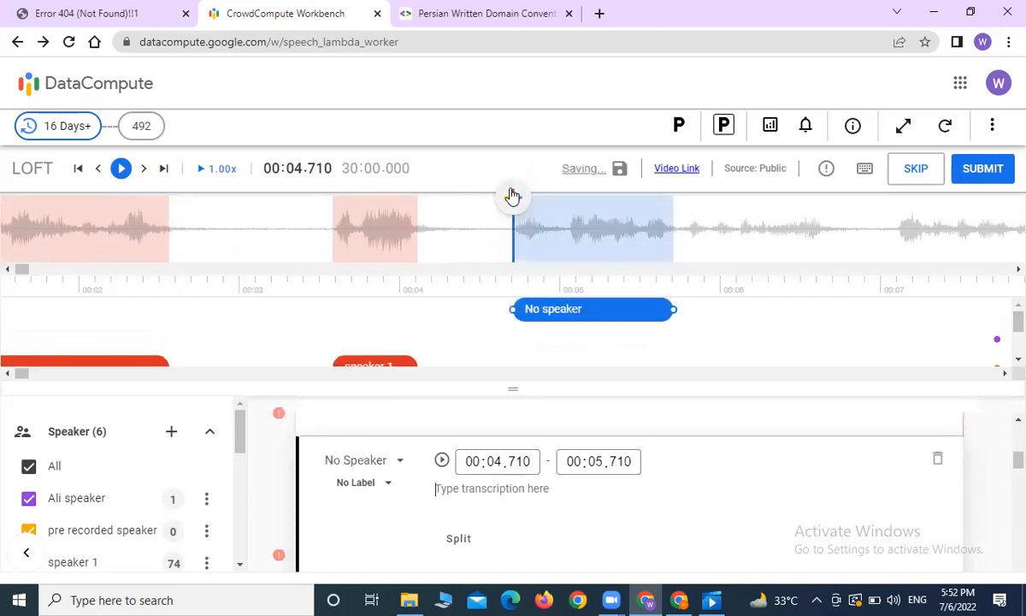
{"action": "left_click", "coordinate": [851, 242]}
{"action": "left_click_drag", "start_coordinate": [347, 314], "coordinate": [924, 299]}
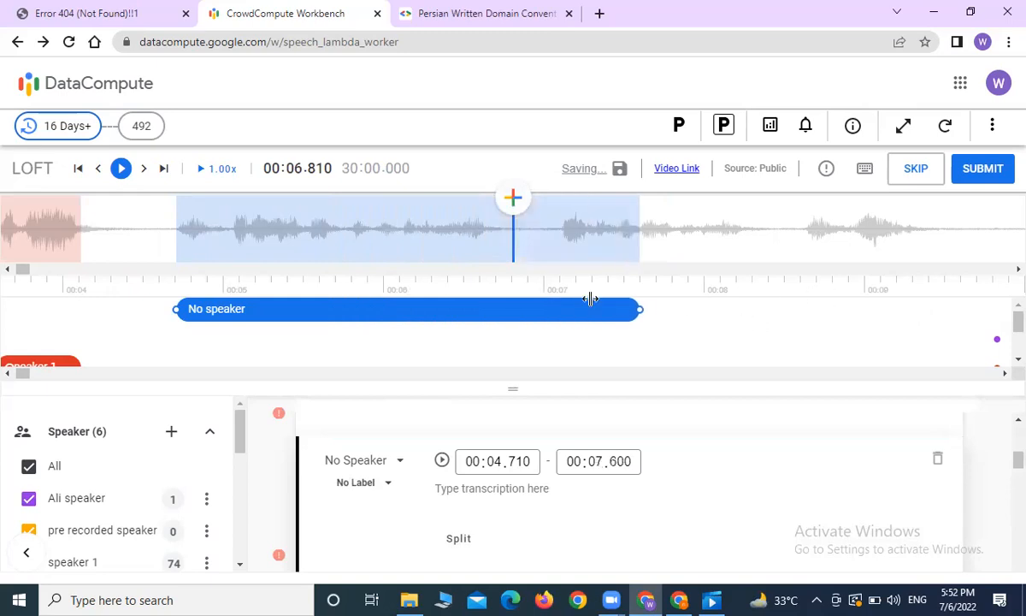
{"action": "left_click_drag", "start_coordinate": [639, 312], "coordinate": [906, 306]}
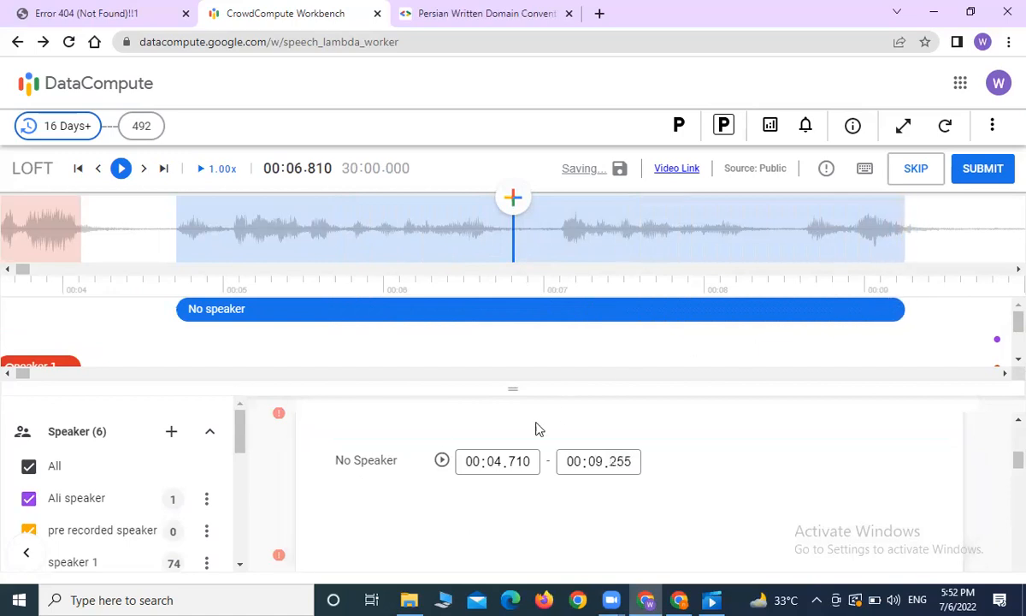
Create a new speaker named "speaker 2" from the segment's speaker choices and assign the segment to it
{"action": "left_click", "coordinate": [395, 460]}
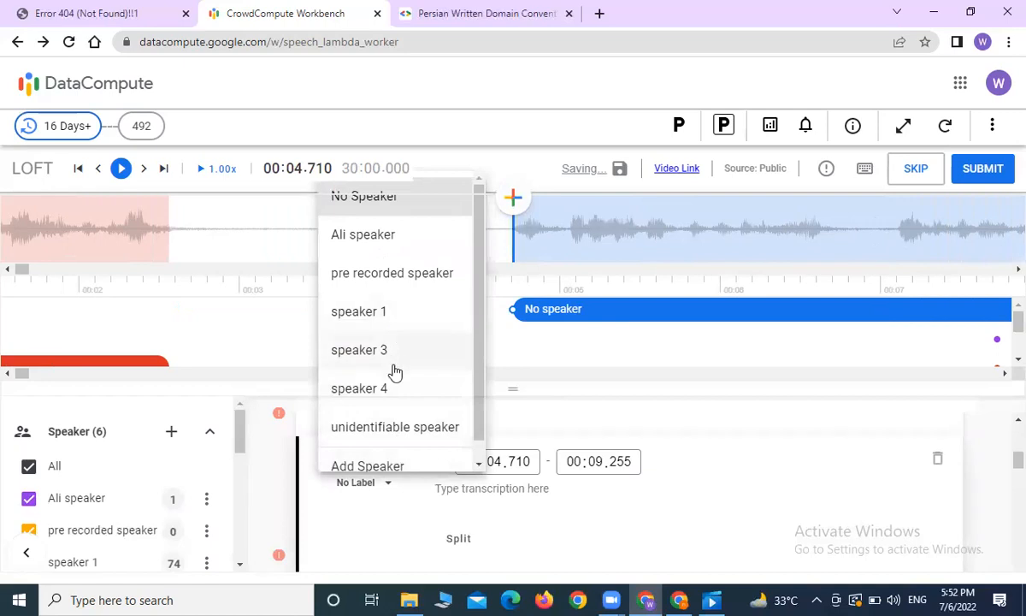
{"action": "scroll", "coordinate": [394, 413], "scroll_direction": "down", "scroll_amount": 1}
{"action": "left_click", "coordinate": [393, 443]}
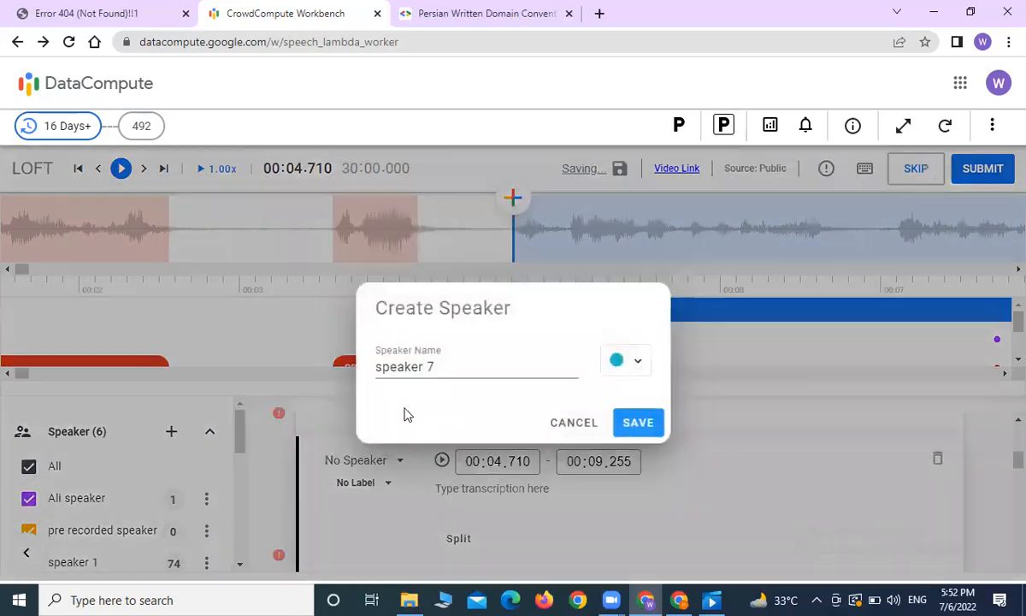
{"action": "left_click", "coordinate": [439, 368]}
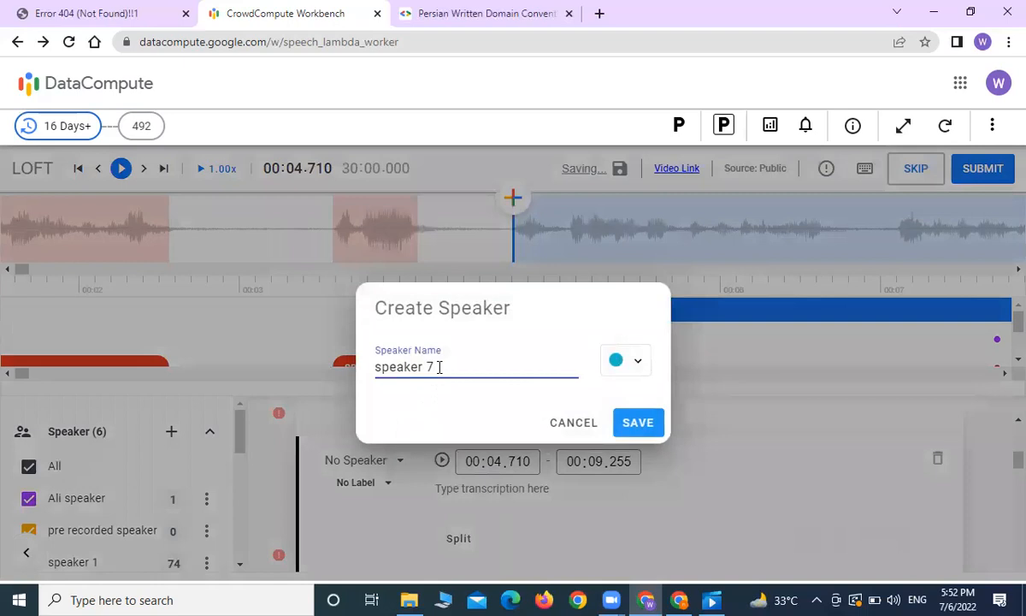
{"action": "key", "text": "BackSpace"}
{"action": "type", "text": "2"}
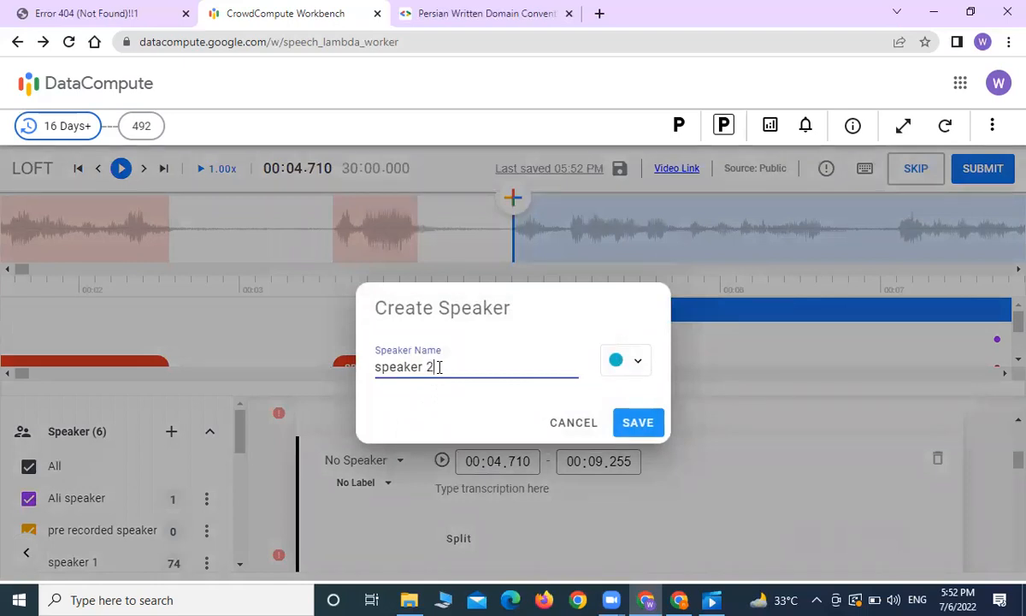
{"action": "left_click", "coordinate": [635, 422]}
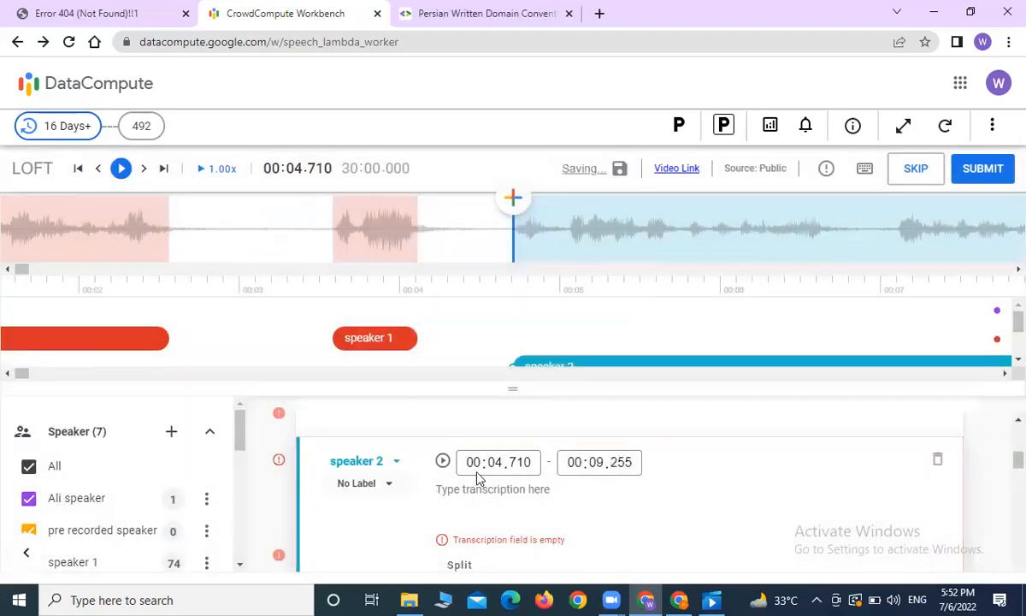
Go back to the opening of the recording and select the two speaker 1 segments in turn to review them
{"action": "left_click", "coordinate": [392, 235]}
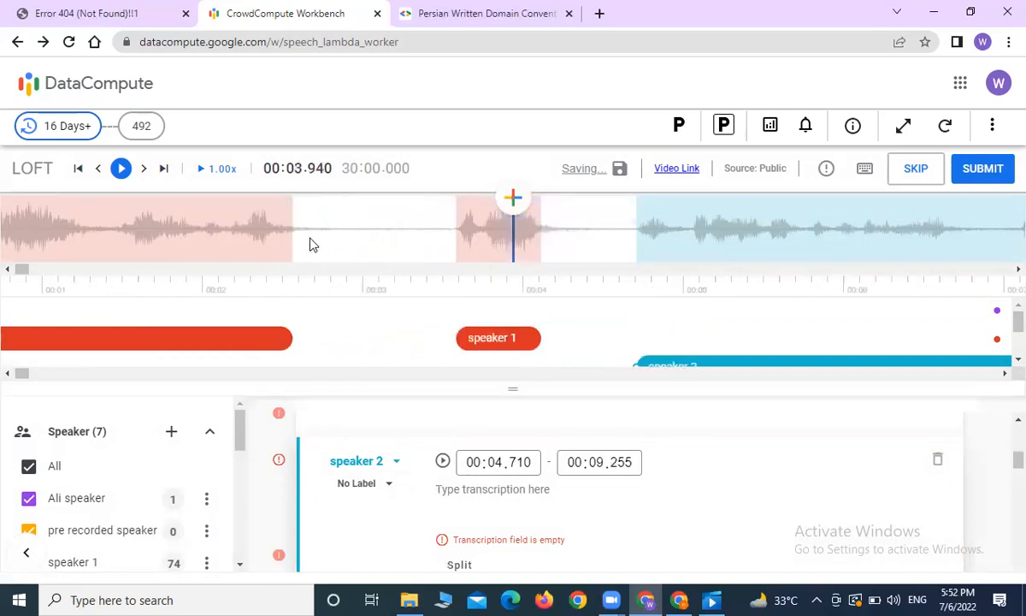
{"action": "left_click", "coordinate": [259, 243]}
{"action": "left_click", "coordinate": [248, 243]}
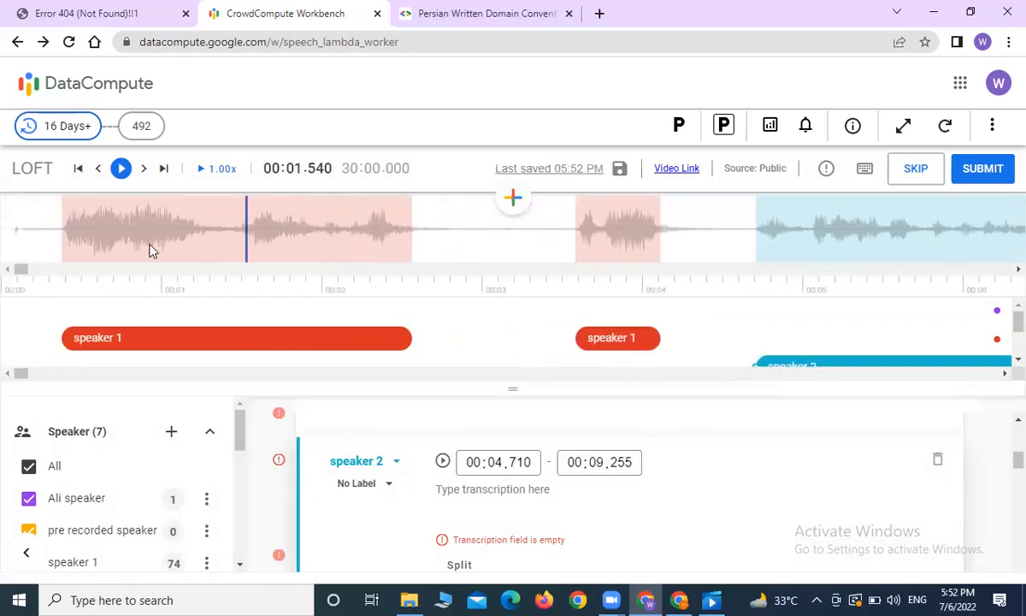
{"action": "left_click", "coordinate": [192, 335]}
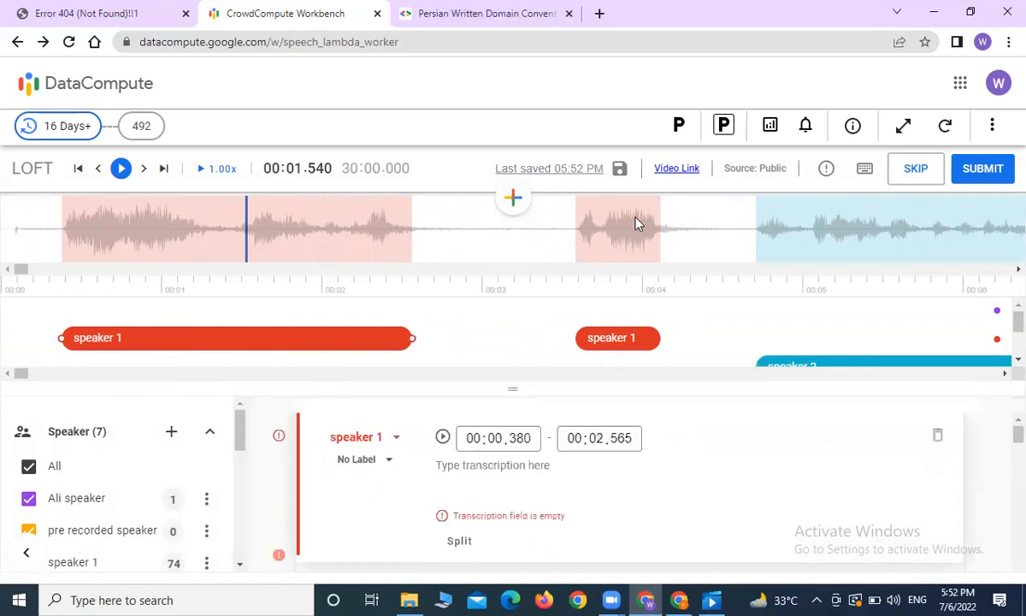
{"action": "left_click", "coordinate": [625, 337]}
Move the playhead into the speaker 2 segment, enlarge the speaker track area and select that segment
{"action": "left_click", "coordinate": [812, 248]}
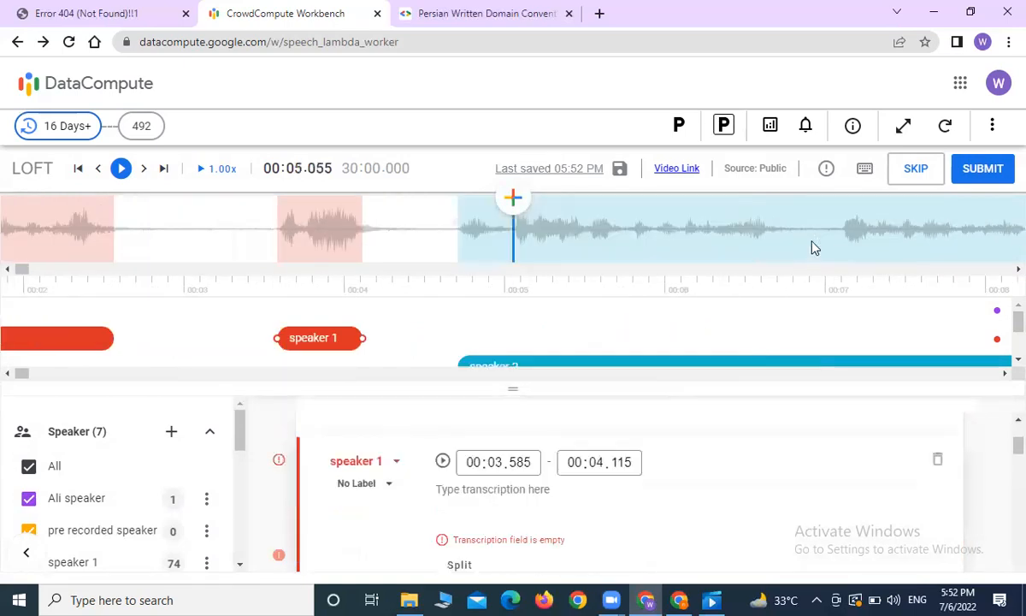
{"action": "left_click_drag", "start_coordinate": [515, 388], "coordinate": [513, 411]}
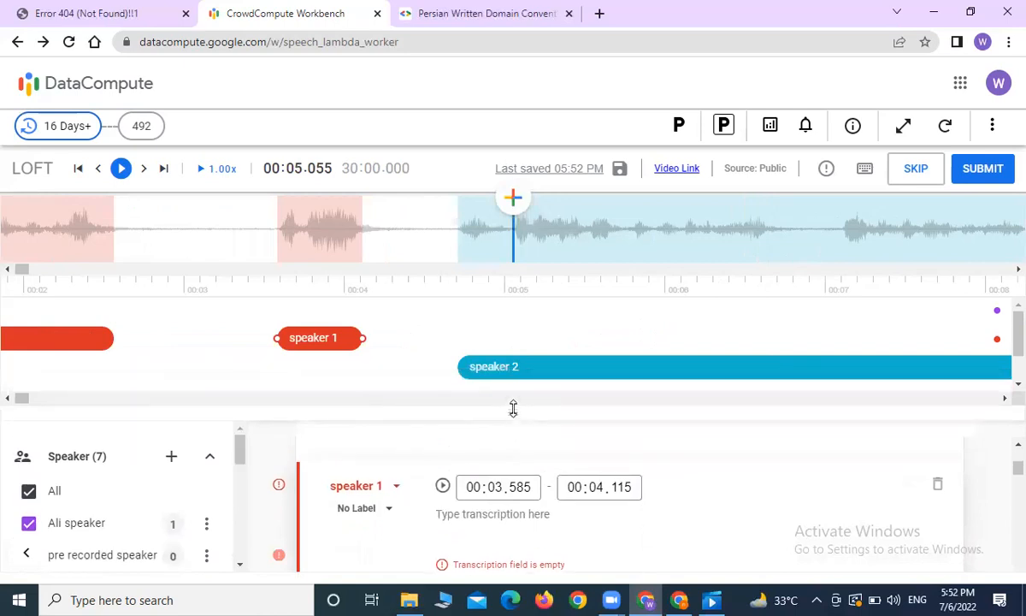
{"action": "left_click", "coordinate": [489, 366]}
Create a segment at the first burst of speech after the speaker 2 segment, starting at 00:10.775
{"action": "left_click", "coordinate": [672, 234]}
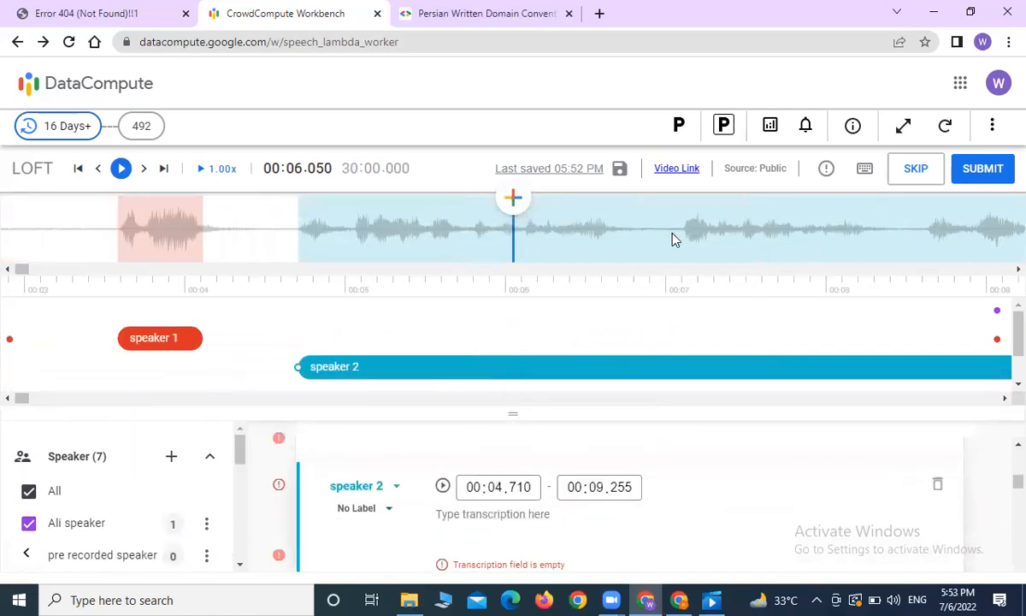
{"action": "left_click", "coordinate": [672, 233]}
{"action": "left_click", "coordinate": [672, 233]}
{"action": "left_click", "coordinate": [672, 234]}
{"action": "left_click", "coordinate": [672, 234]}
{"action": "double_click", "coordinate": [672, 234]}
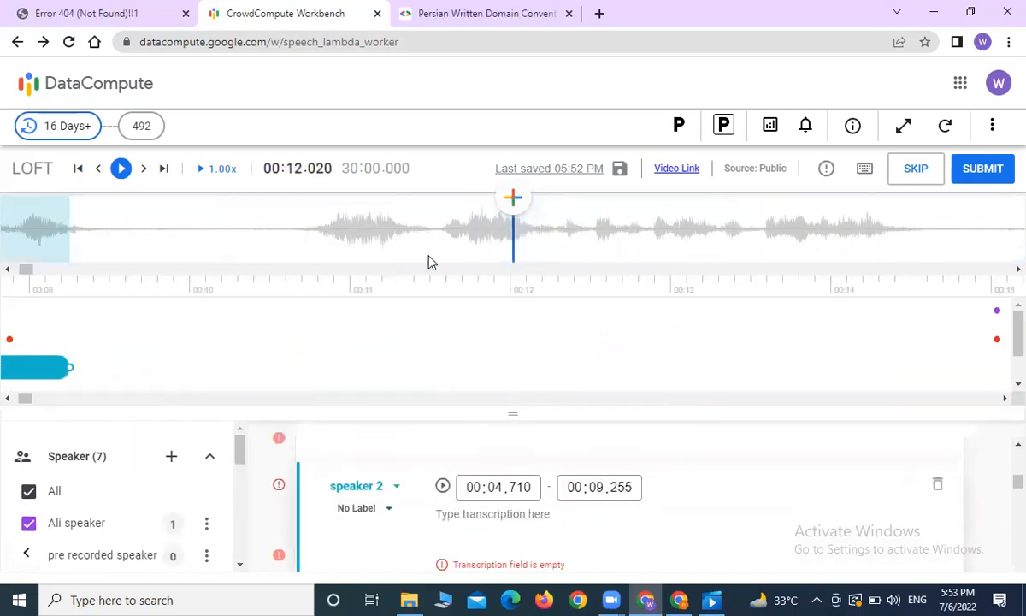
{"action": "left_click", "coordinate": [314, 231]}
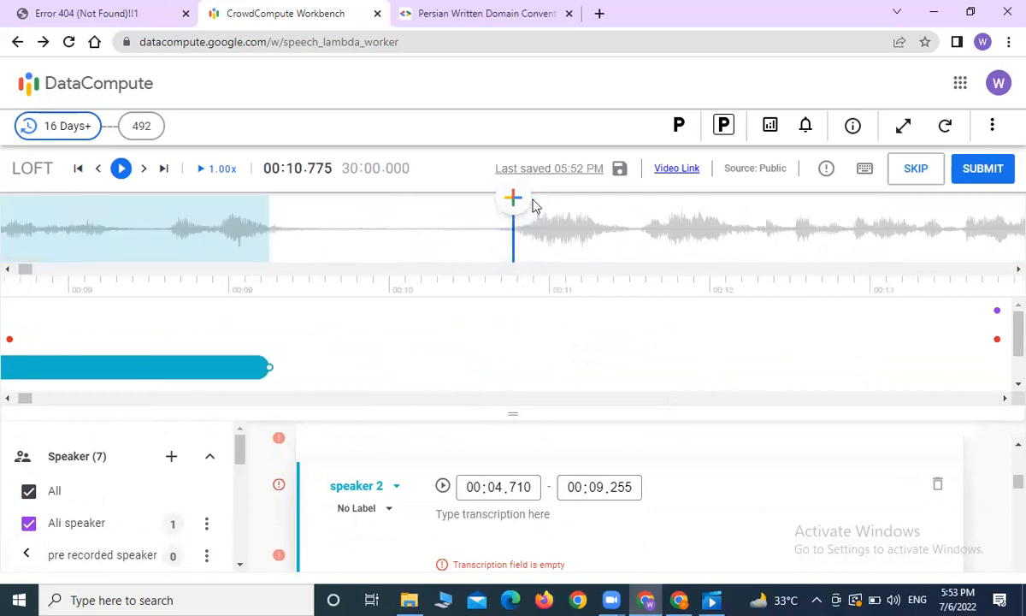
{"action": "left_click", "coordinate": [514, 200]}
Extend the new segment's end to about 00:14.365 and assign it to speaker 3
{"action": "left_click", "coordinate": [735, 242]}
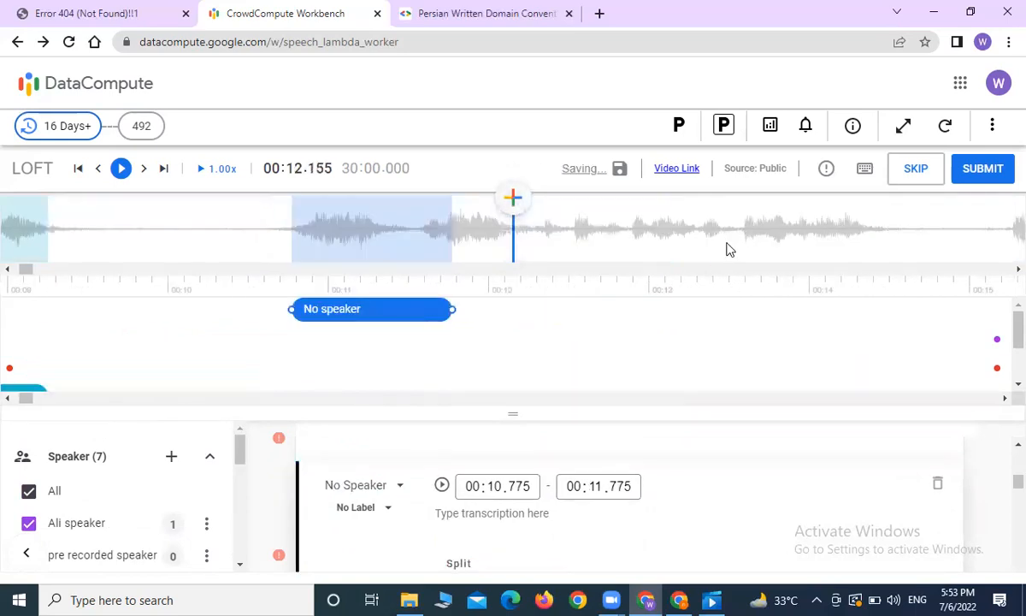
{"action": "left_click_drag", "start_coordinate": [453, 308], "coordinate": [867, 312]}
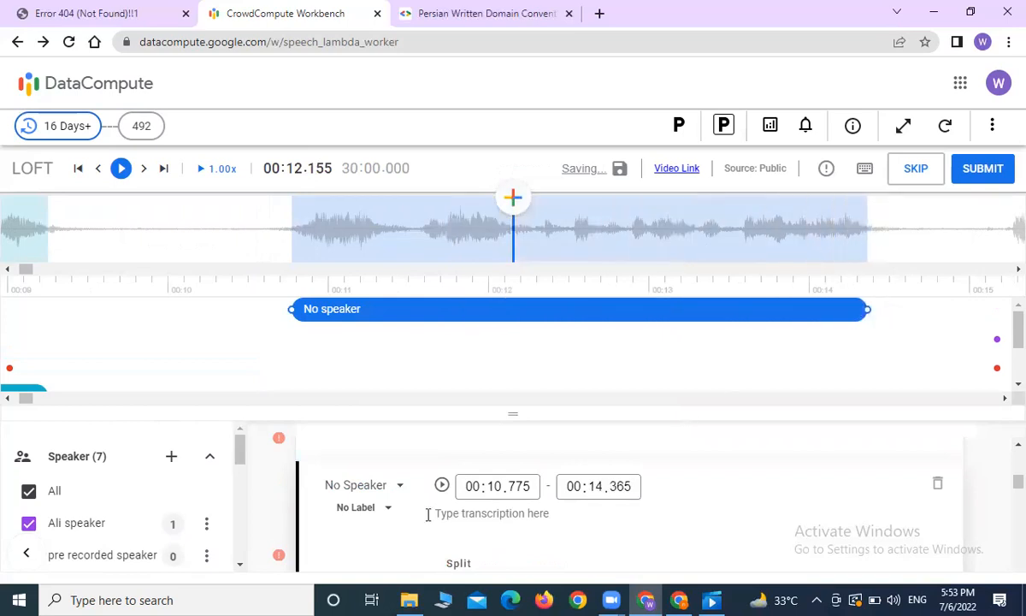
{"action": "left_click", "coordinate": [393, 486]}
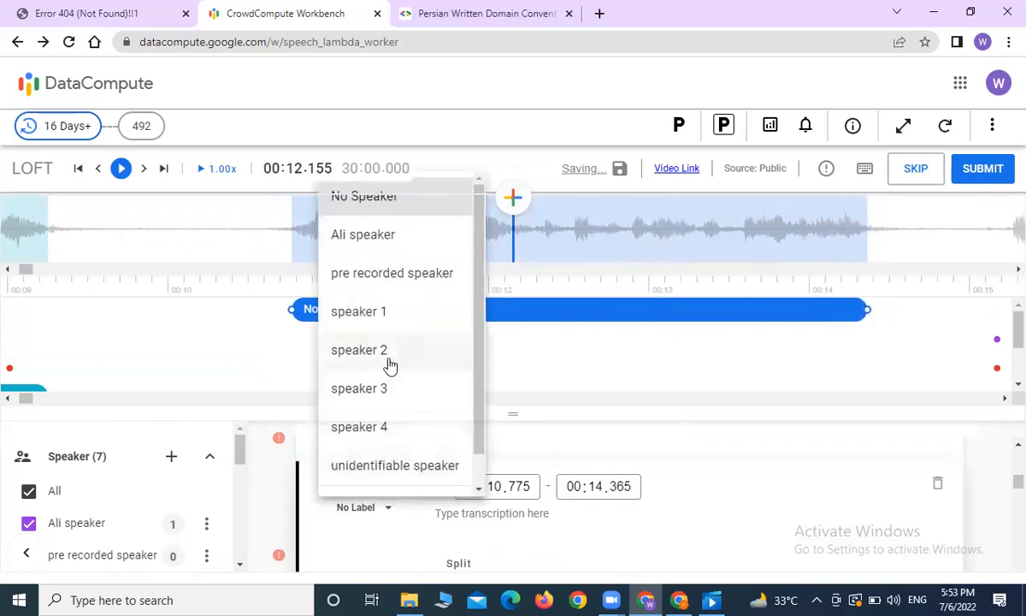
{"action": "left_click", "coordinate": [393, 388]}
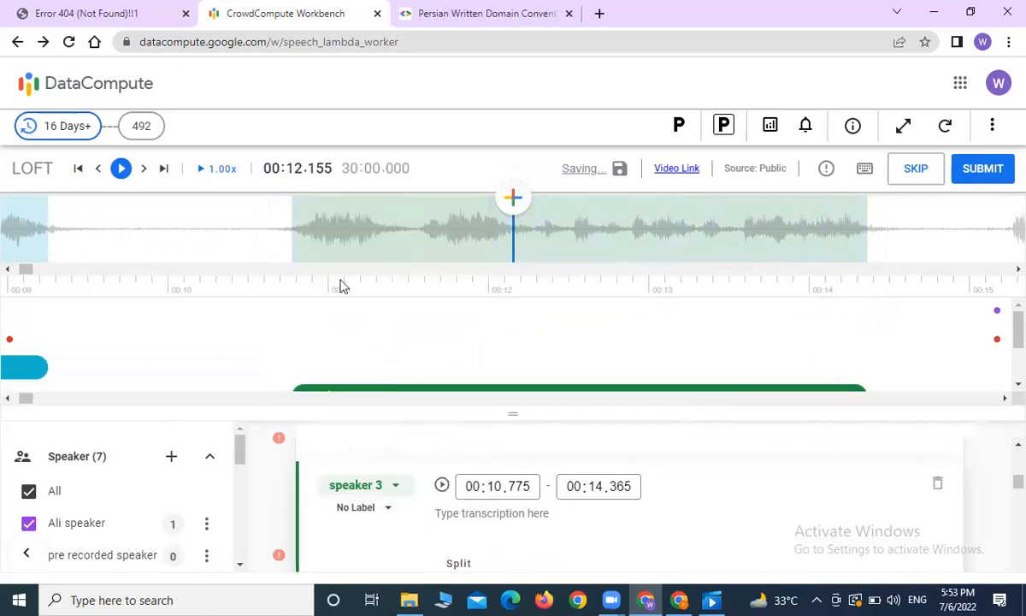
Review the segments from the beginning, placing the playhead at 00:01.750 and in the silent gap at 00:04.375
{"action": "scroll", "coordinate": [282, 238], "scroll_direction": "up", "scroll_amount": 10}
{"action": "left_click", "coordinate": [281, 239]}
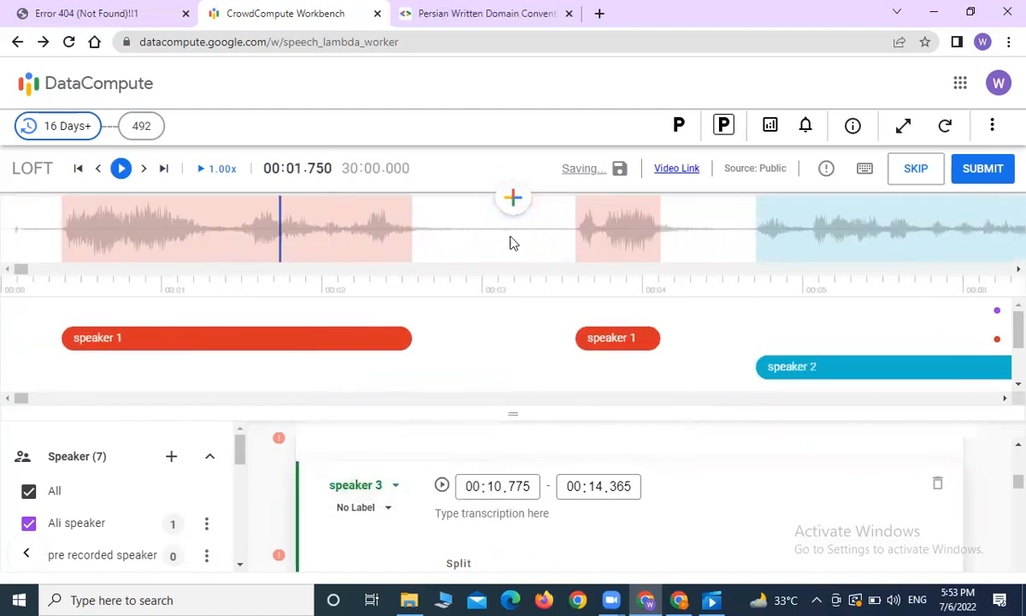
{"action": "left_click", "coordinate": [702, 230]}
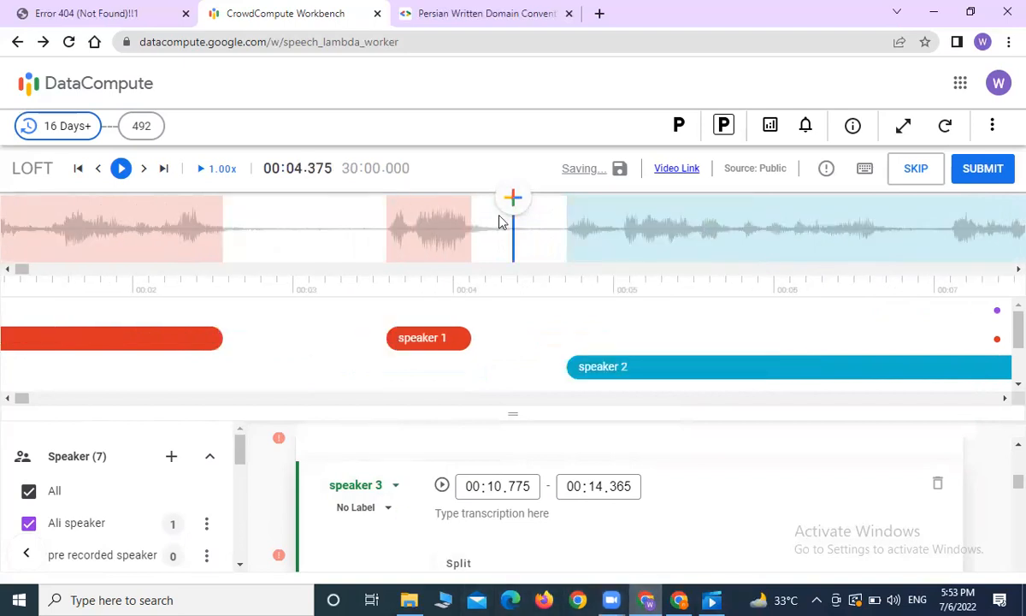
Play the unsegmented speech after the speaker 3 segment, from 00:15.260 to about 00:16.580, to find where it starts and ends
{"action": "key", "text": "space"}
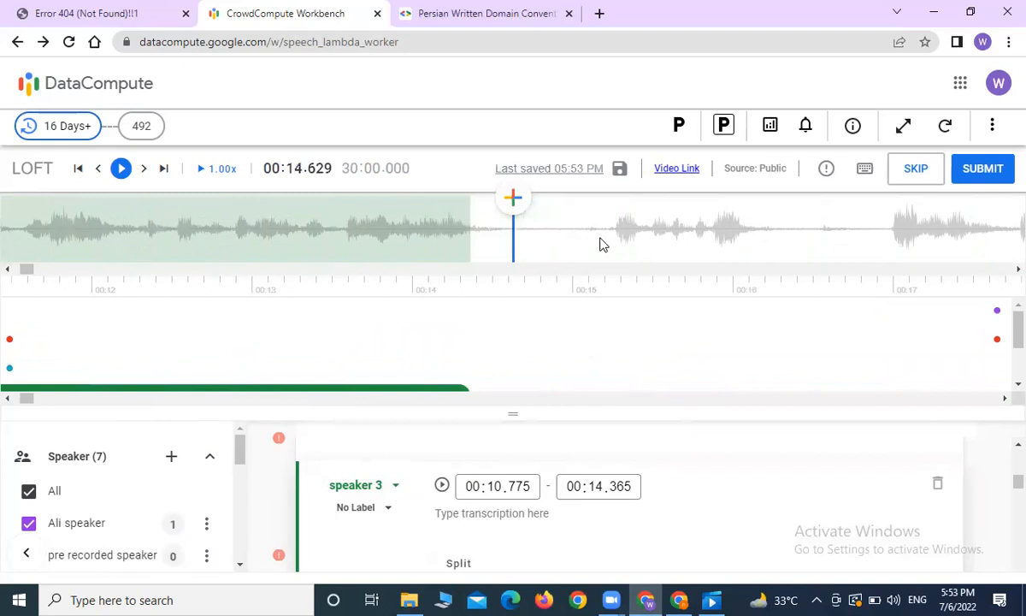
{"action": "key", "text": "space"}
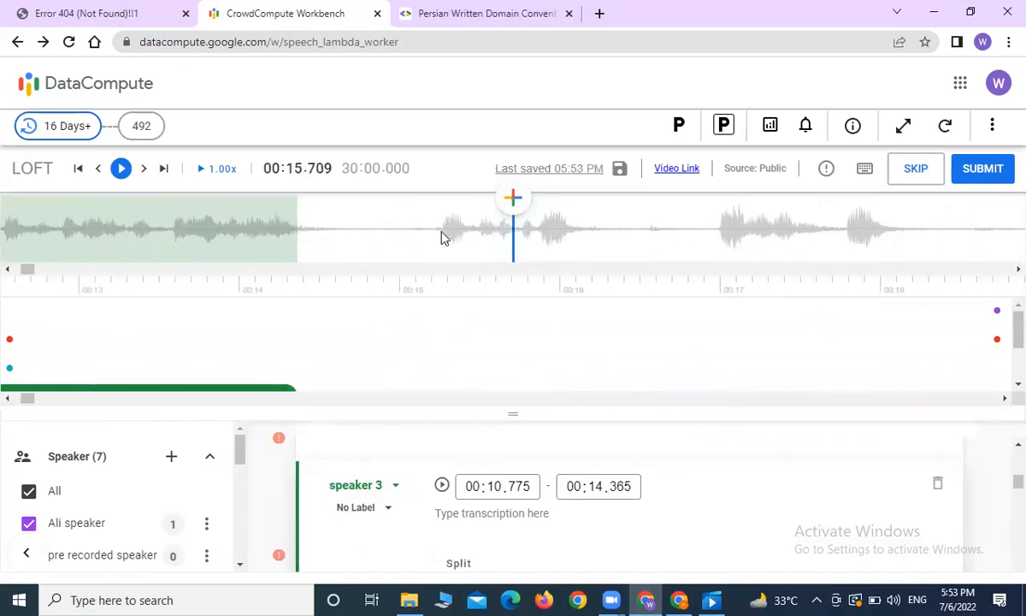
{"action": "left_click", "coordinate": [442, 237]}
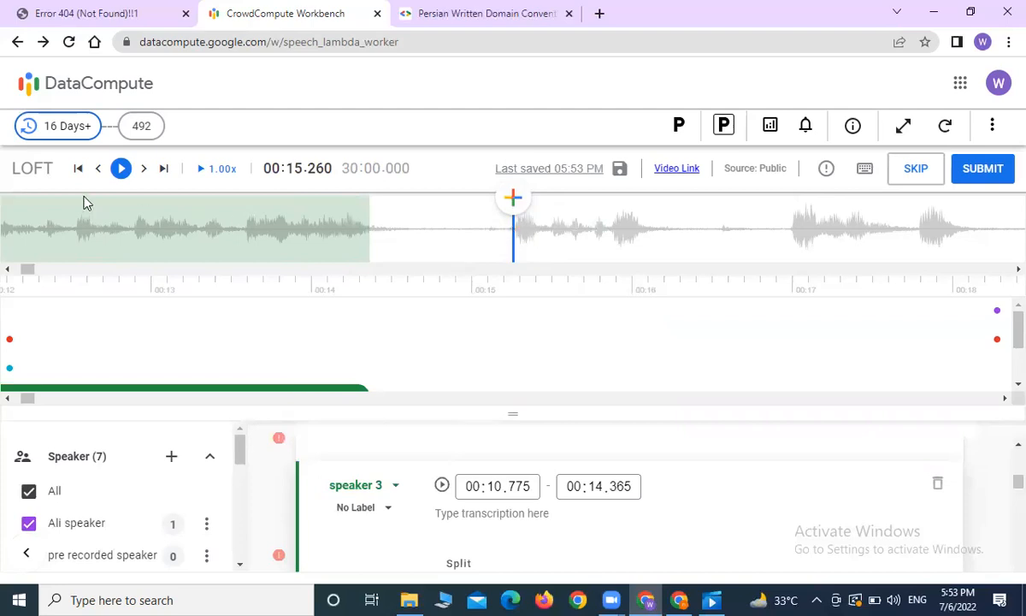
{"action": "left_click", "coordinate": [120, 170]}
{"action": "left_click", "coordinate": [121, 169]}
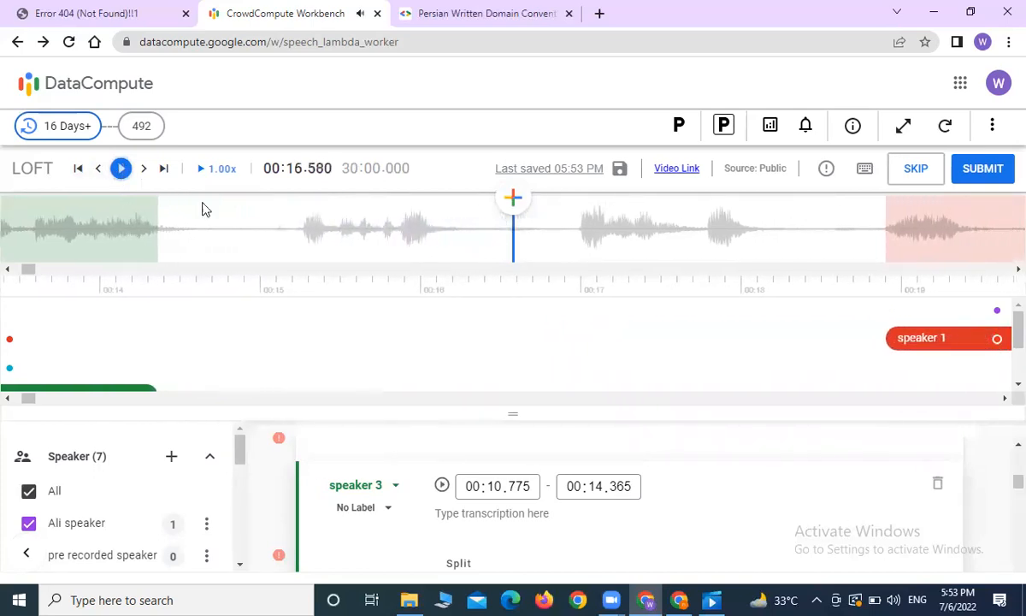
Create a segment starting at 00:15.275 and shorten it so it ends at about 00:16.075
{"action": "left_click", "coordinate": [306, 232]}
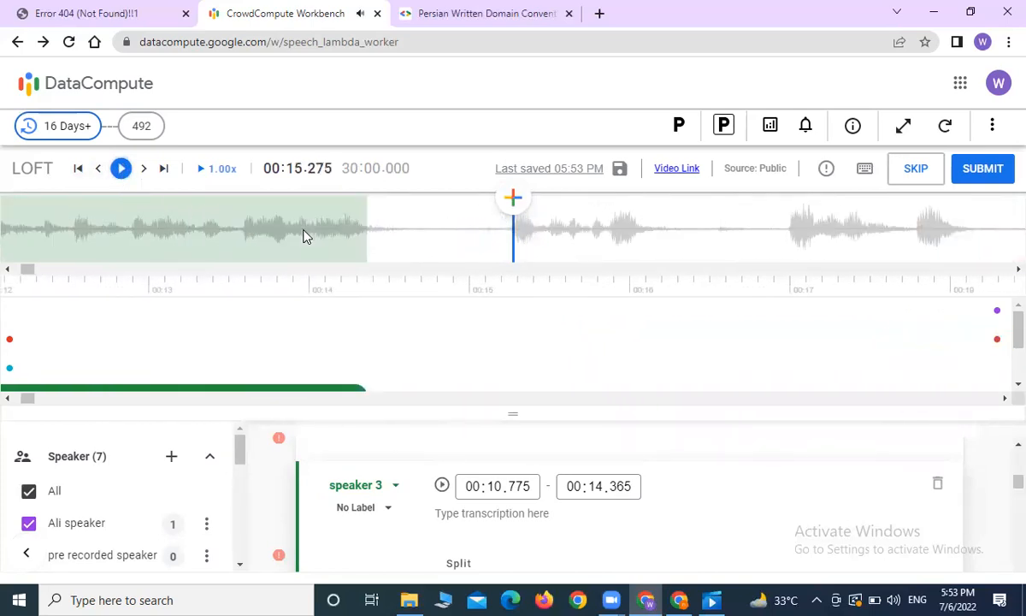
{"action": "left_click", "coordinate": [513, 200]}
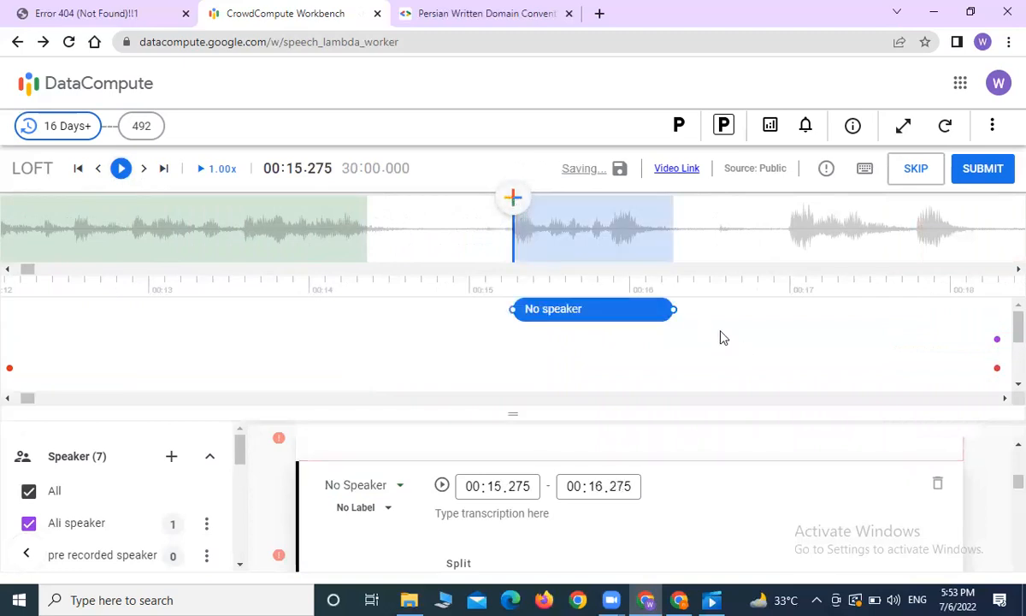
{"action": "left_click_drag", "start_coordinate": [673, 310], "coordinate": [643, 323]}
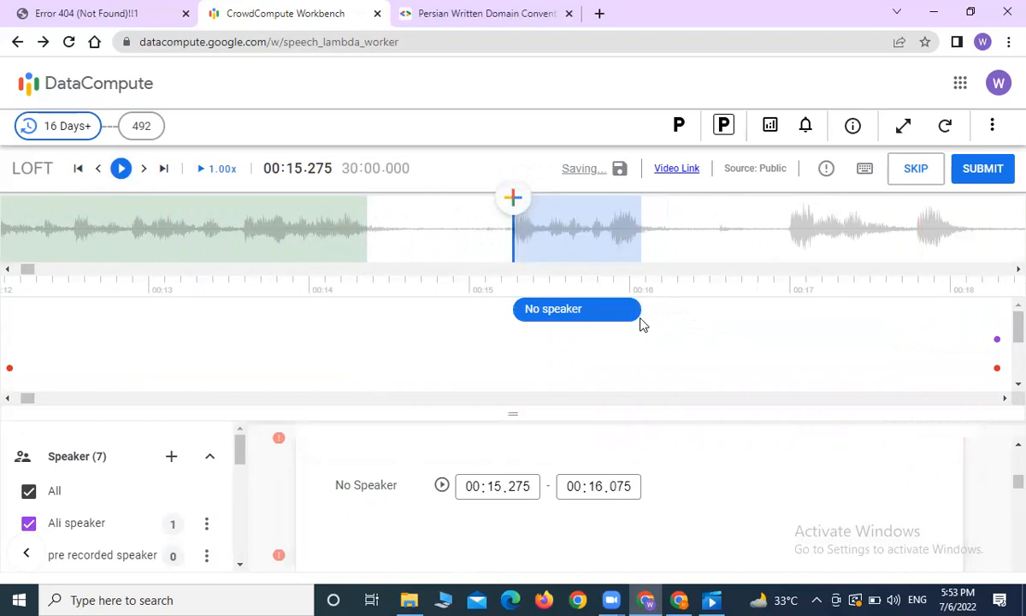
Play the audio around the new segment's end, from 00:15.964 and again from 00:16.070, to check where the speech stops
{"action": "left_click", "coordinate": [624, 244]}
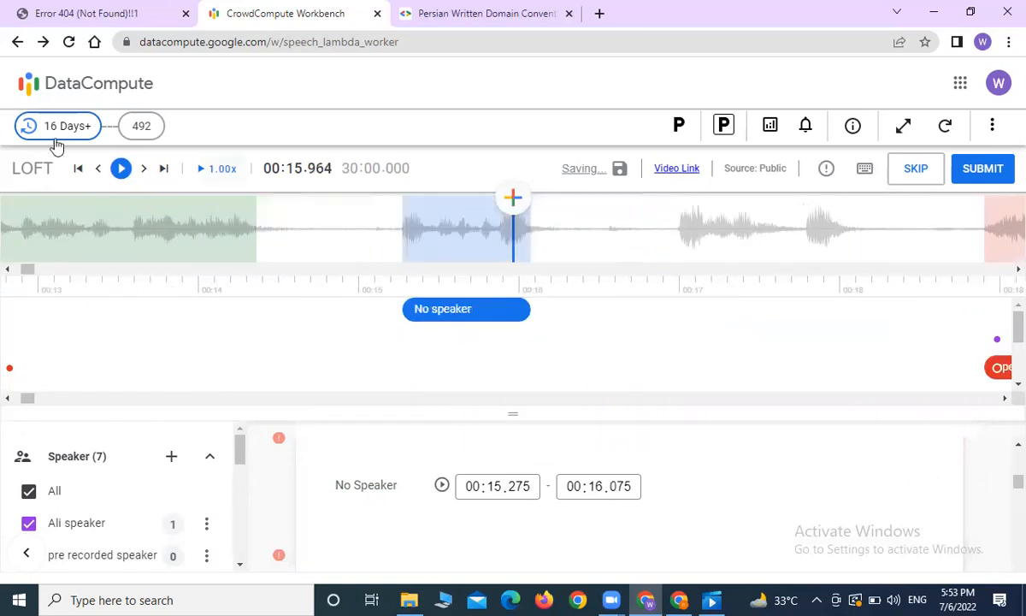
{"action": "left_click", "coordinate": [121, 168]}
{"action": "left_click", "coordinate": [120, 169]}
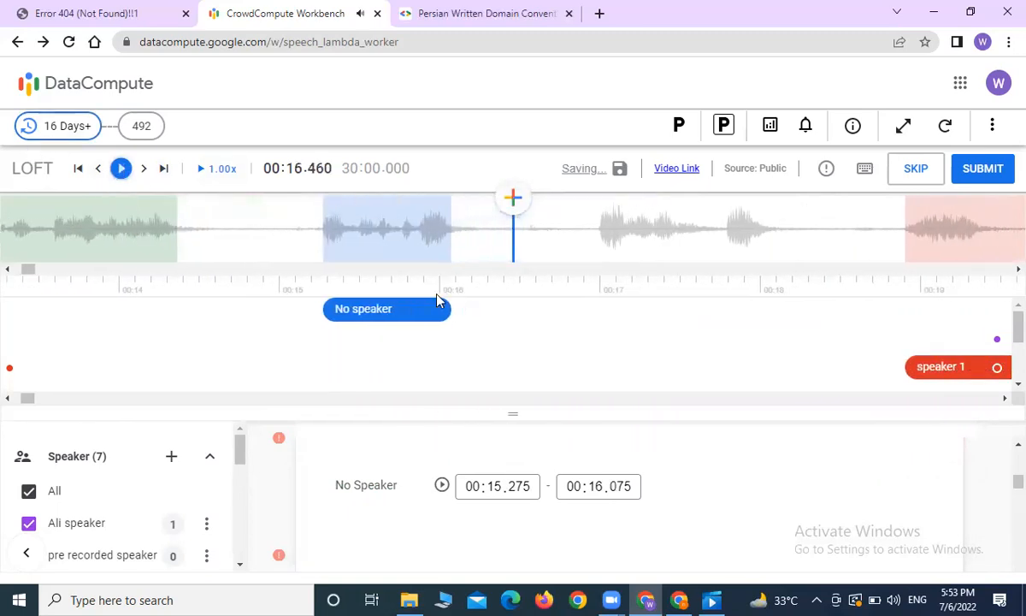
{"action": "left_click", "coordinate": [453, 235]}
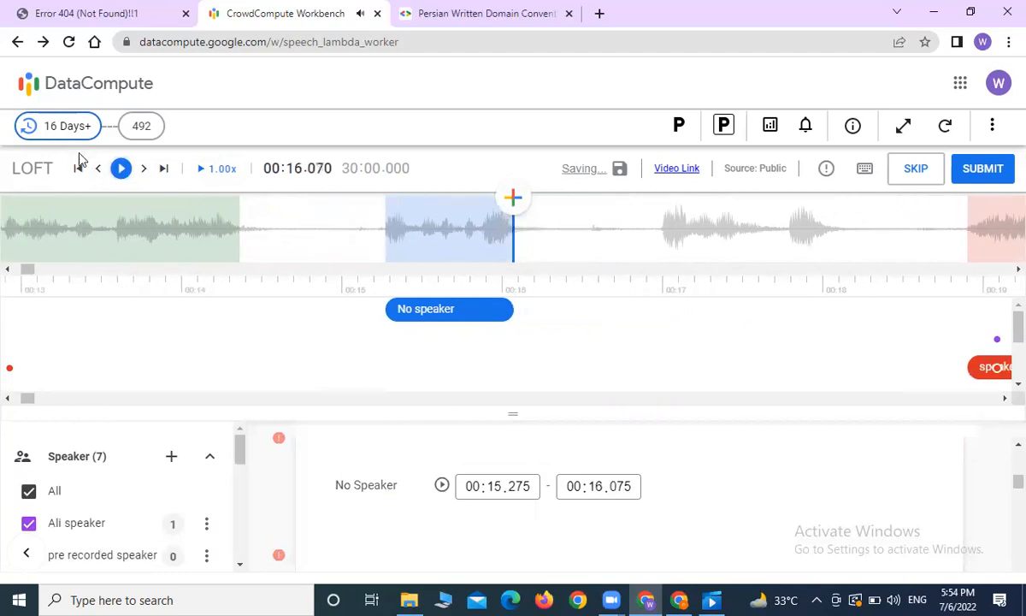
{"action": "left_click", "coordinate": [123, 170]}
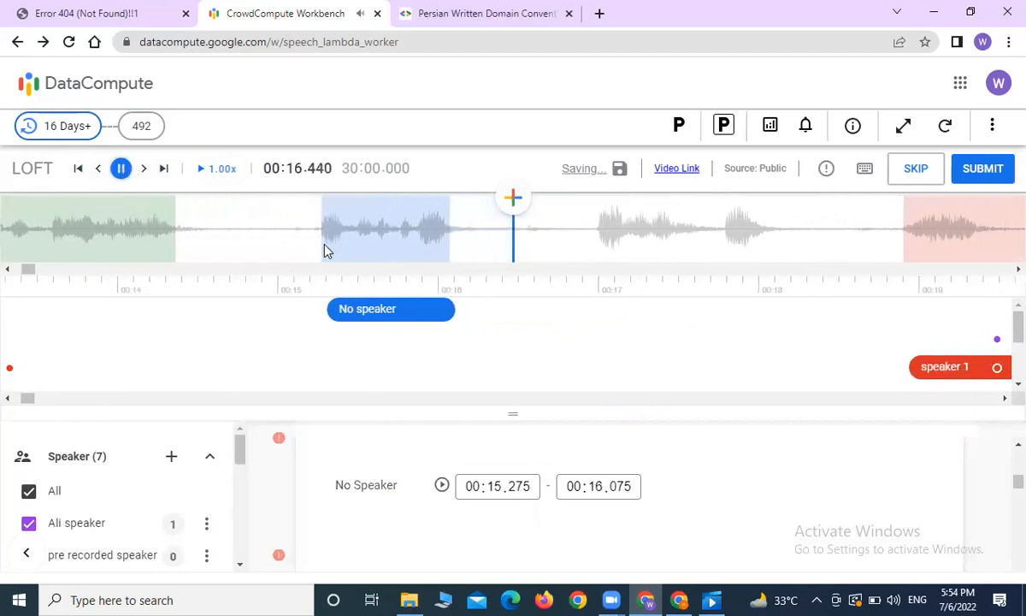
Extend the new segment's end to 00:16.100 and assign it to speaker 1
{"action": "left_click", "coordinate": [443, 307]}
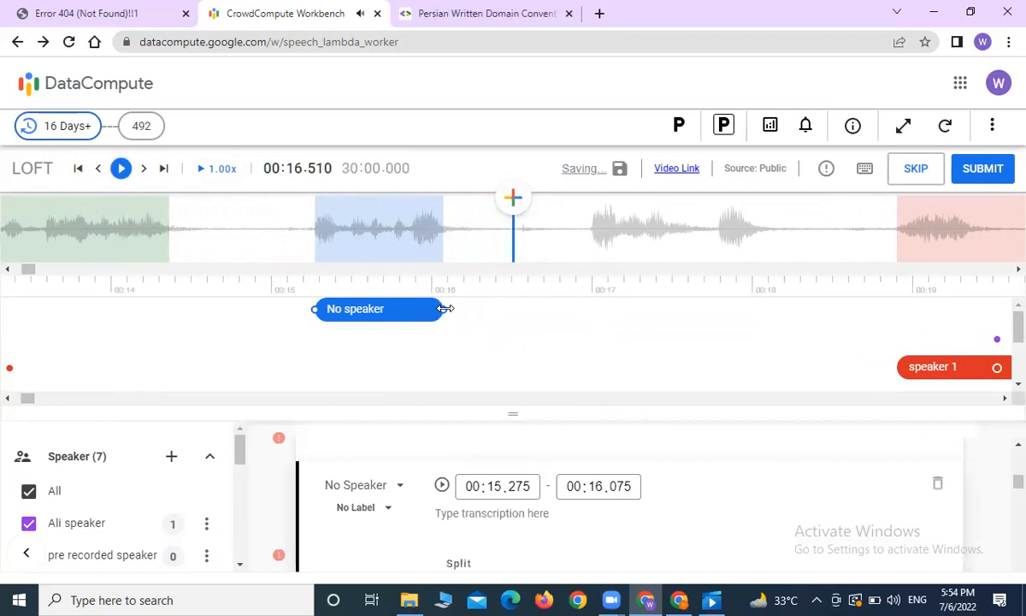
{"action": "left_click_drag", "start_coordinate": [445, 308], "coordinate": [446, 309]}
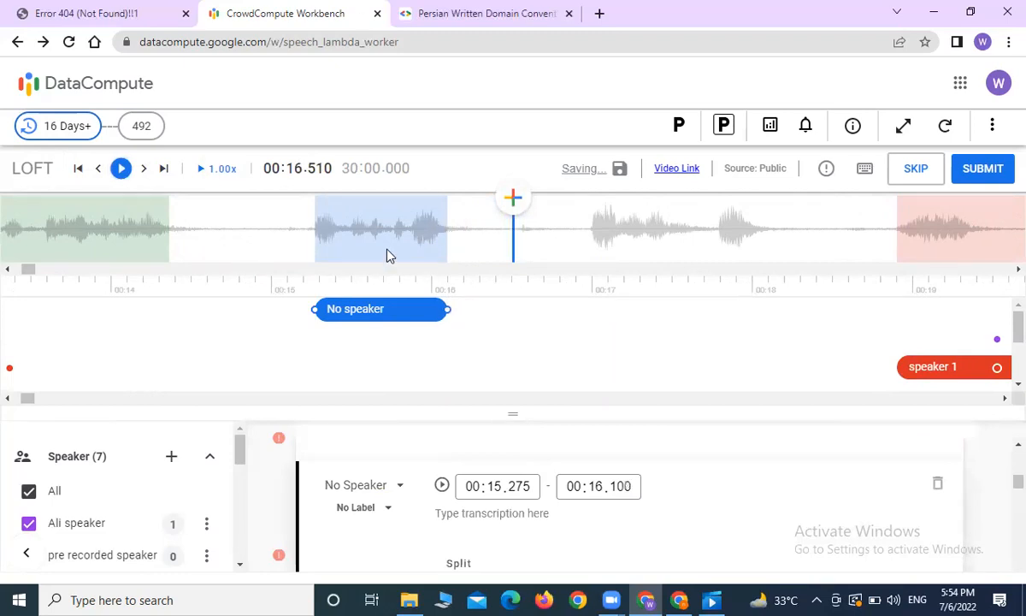
{"action": "left_click", "coordinate": [378, 485]}
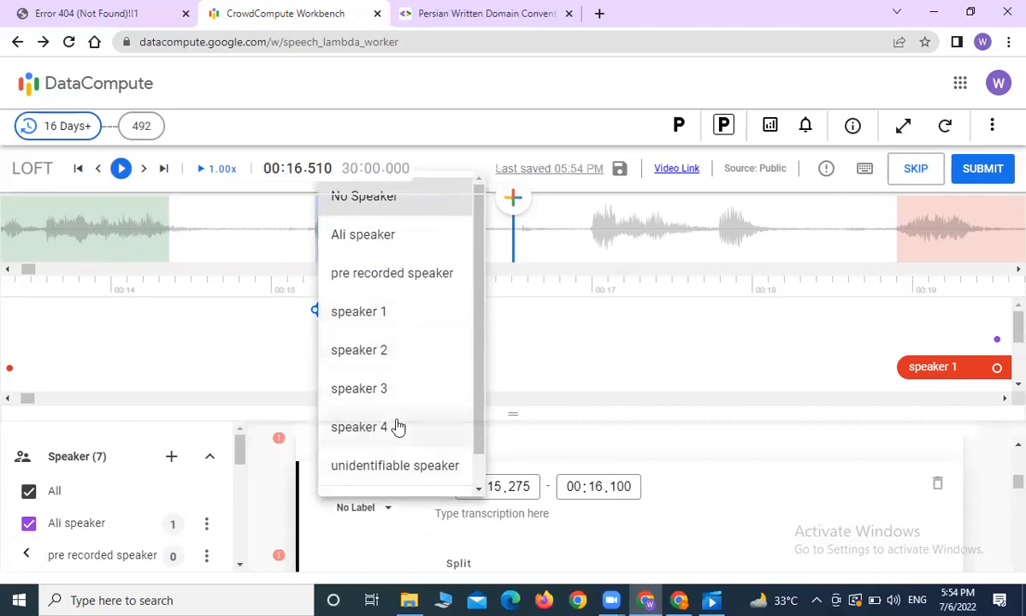
{"action": "left_click", "coordinate": [400, 313]}
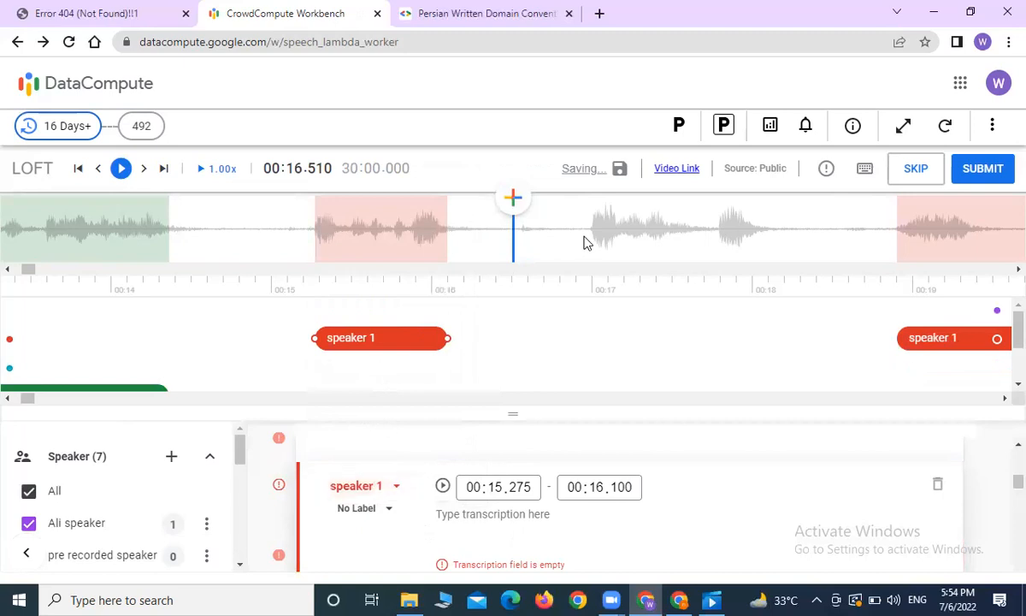
Place the playhead at the start of the next unsegmented speech, 00:16.985, and in the silent gap at 00:14.730
{"action": "left_click", "coordinate": [584, 240]}
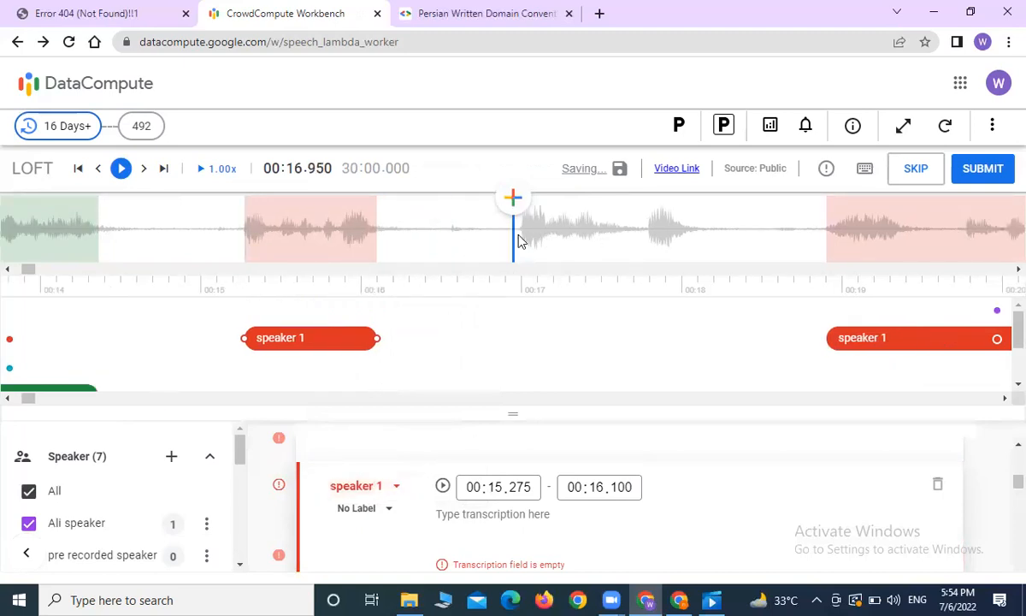
{"action": "left_click", "coordinate": [518, 241]}
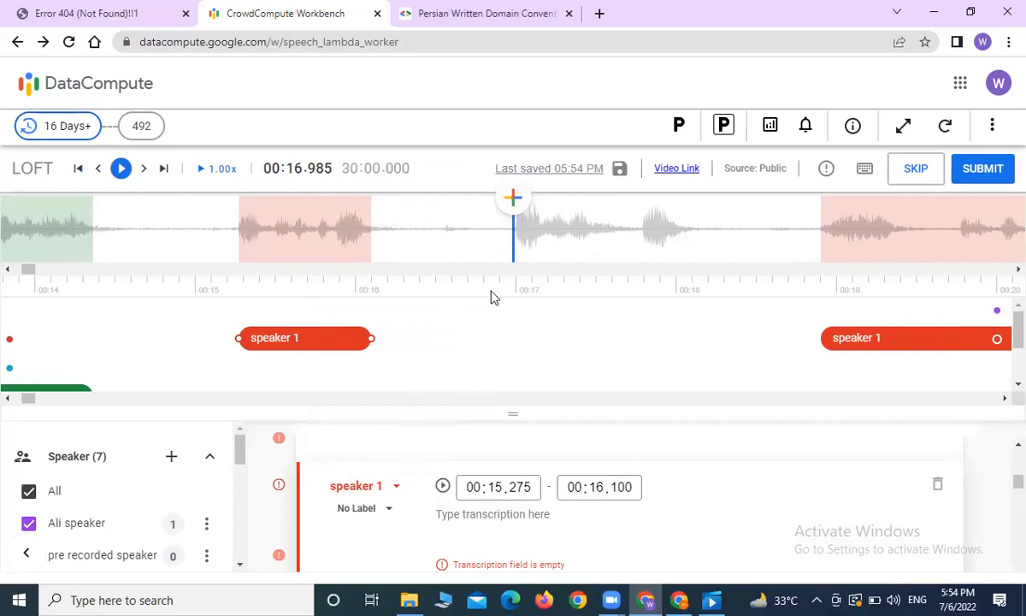
{"action": "left_click", "coordinate": [433, 233]}
{"action": "left_click", "coordinate": [231, 229]}
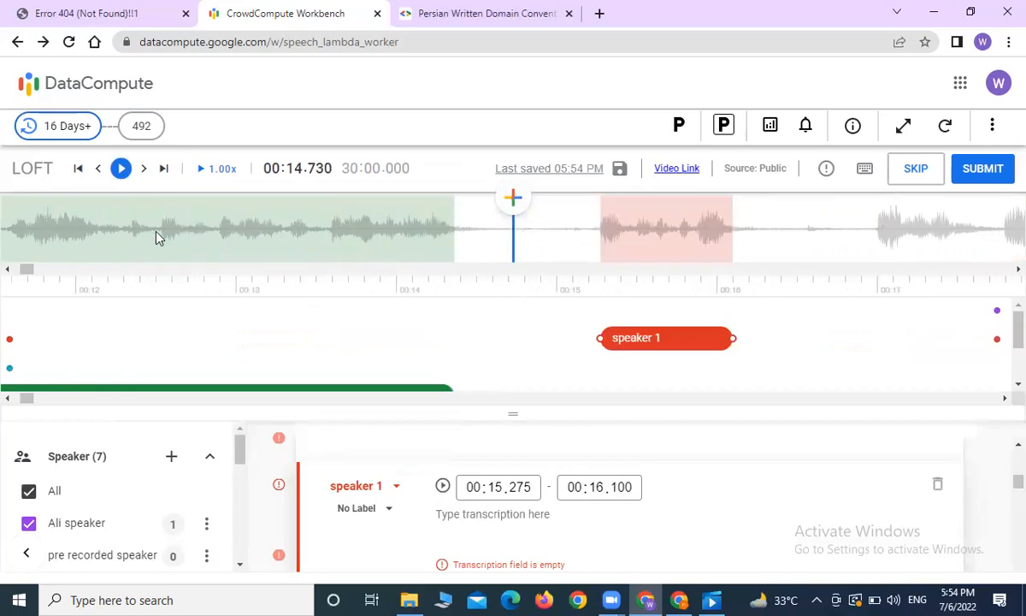
Return to the start of the recording and play the segments from 00:00.045 to about 00:11.870
{"action": "left_click", "coordinate": [156, 231]}
{"action": "left_click", "coordinate": [155, 231]}
{"action": "left_click", "coordinate": [156, 231]}
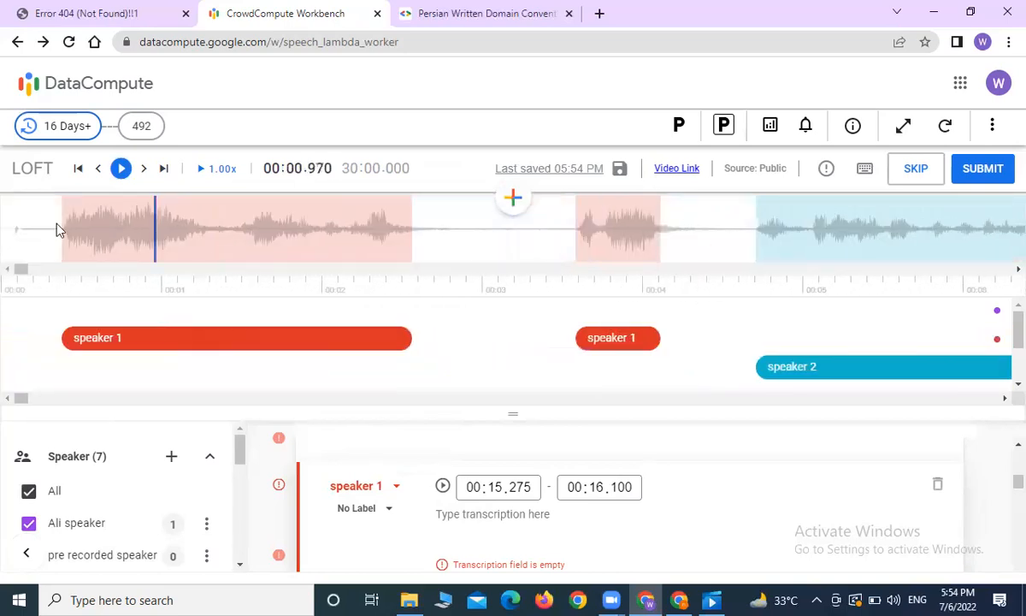
{"action": "left_click", "coordinate": [9, 233]}
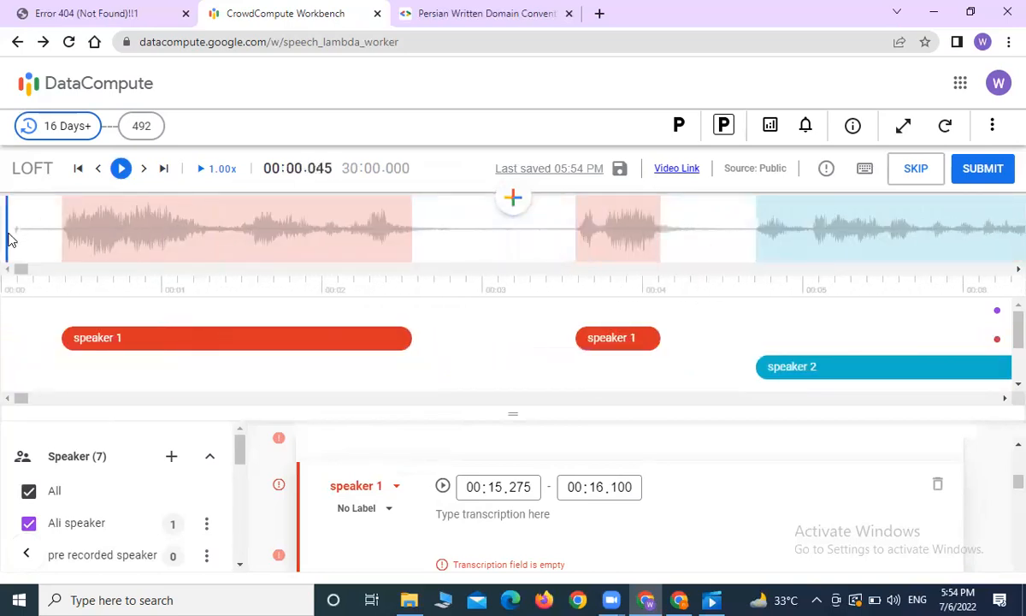
{"action": "left_click", "coordinate": [122, 169]}
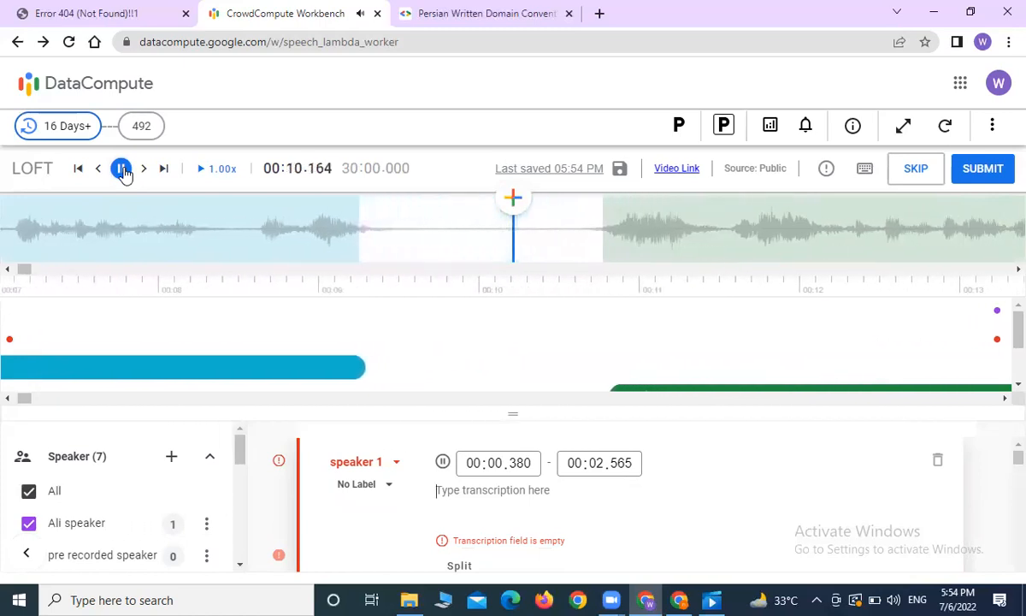
{"action": "left_click", "coordinate": [124, 175]}
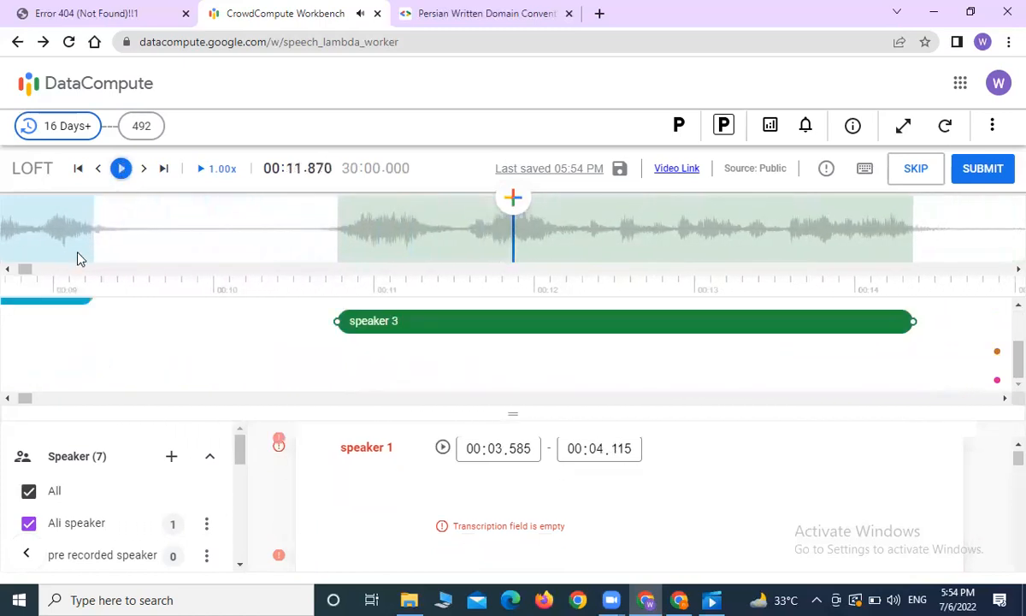
Review the first segments from the beginning, placing the playhead at 00:00.305, 00:03.720 and 00:01.490
{"action": "left_click_drag", "start_coordinate": [27, 270], "coordinate": [15, 271]}
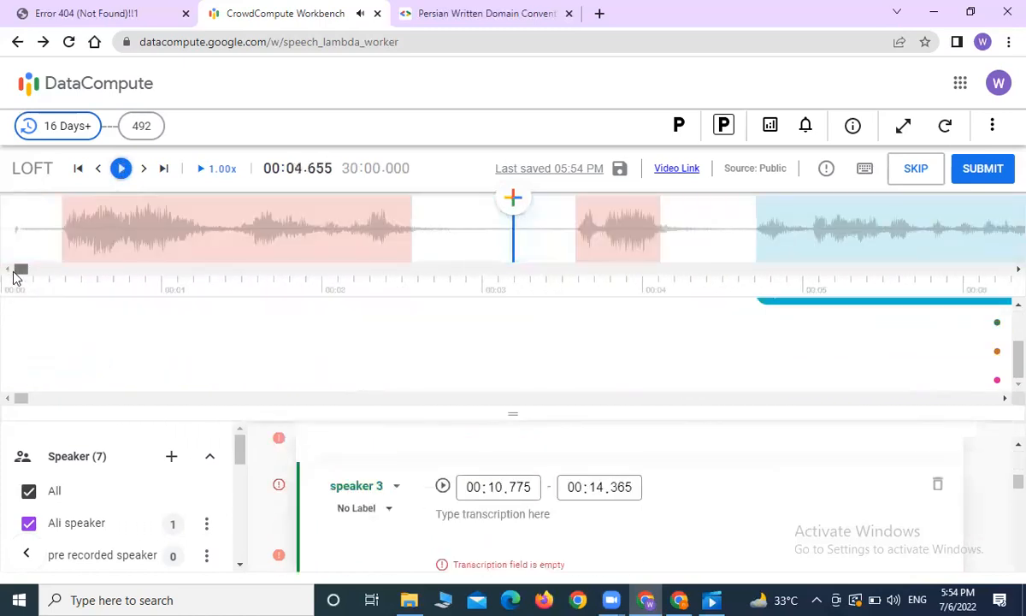
{"action": "left_click", "coordinate": [49, 238]}
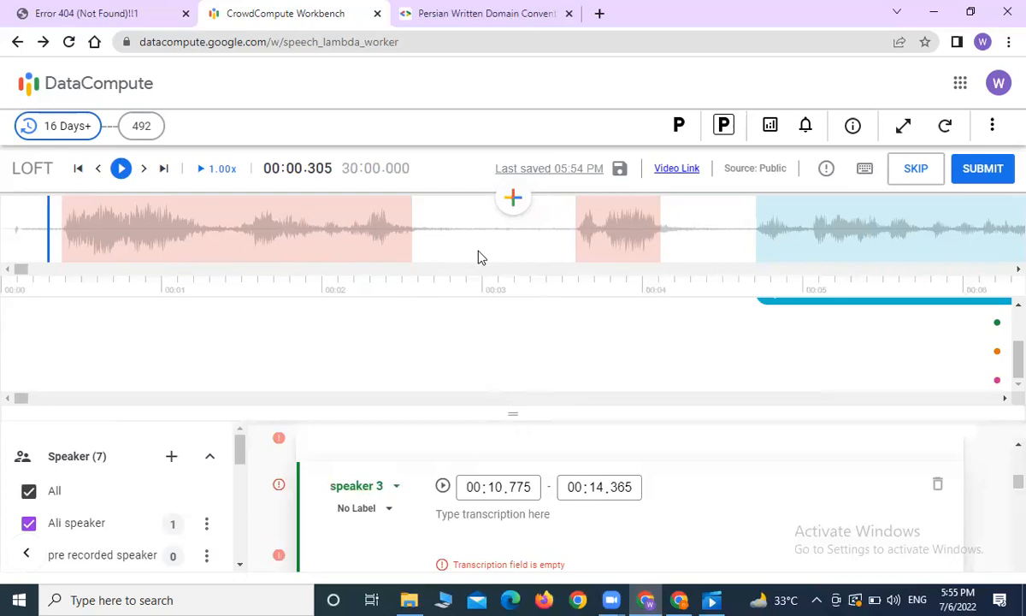
{"action": "left_click", "coordinate": [539, 236]}
{"action": "left_click", "coordinate": [573, 223]}
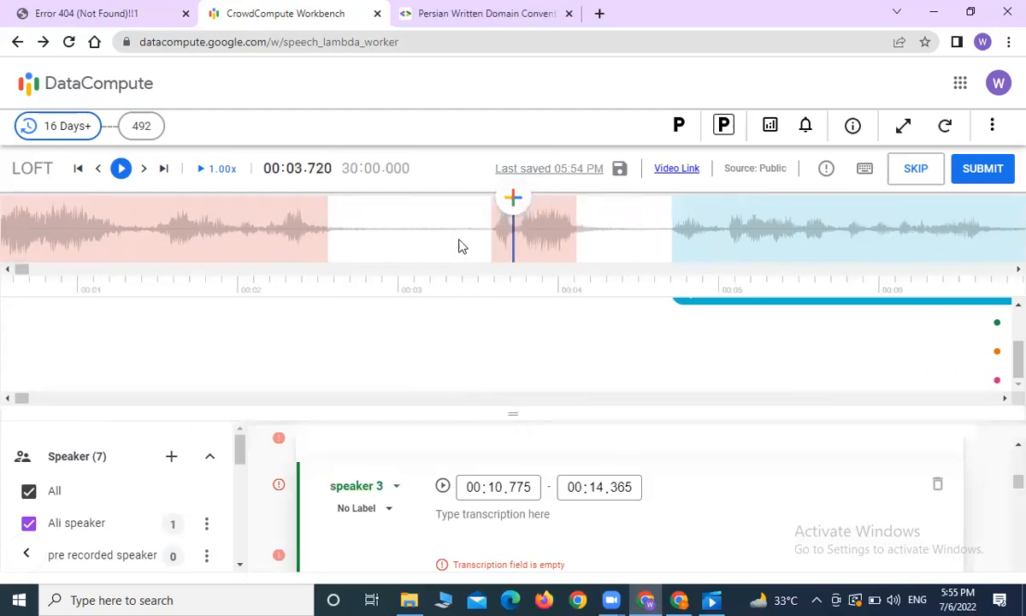
{"action": "left_click", "coordinate": [162, 231]}
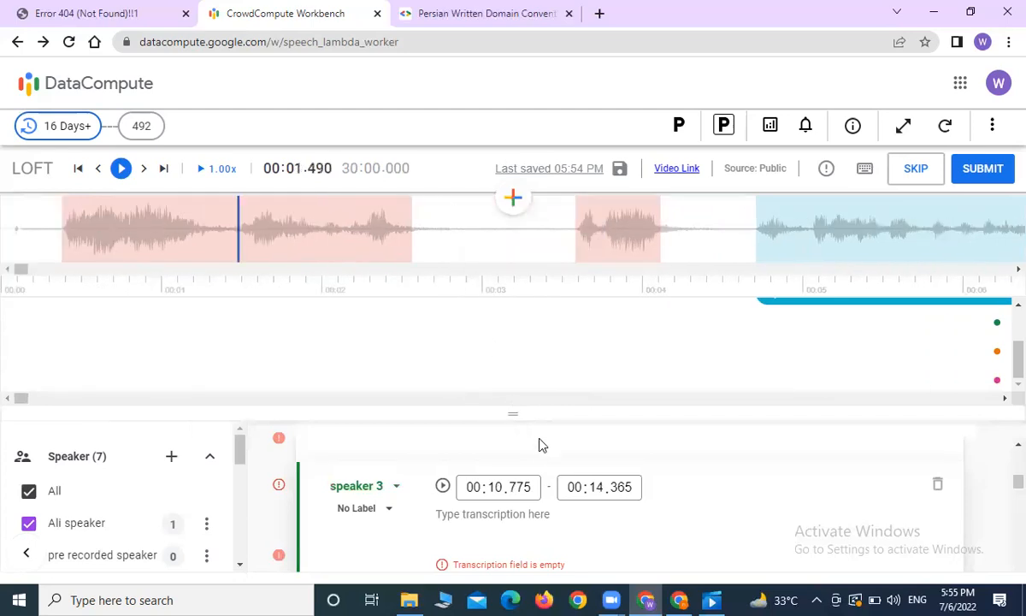
Enlarge the transcription area to examine the first two speaker 1 entries, and shrink it again to show the speaker timeline
{"action": "left_click_drag", "start_coordinate": [516, 411], "coordinate": [536, 300]}
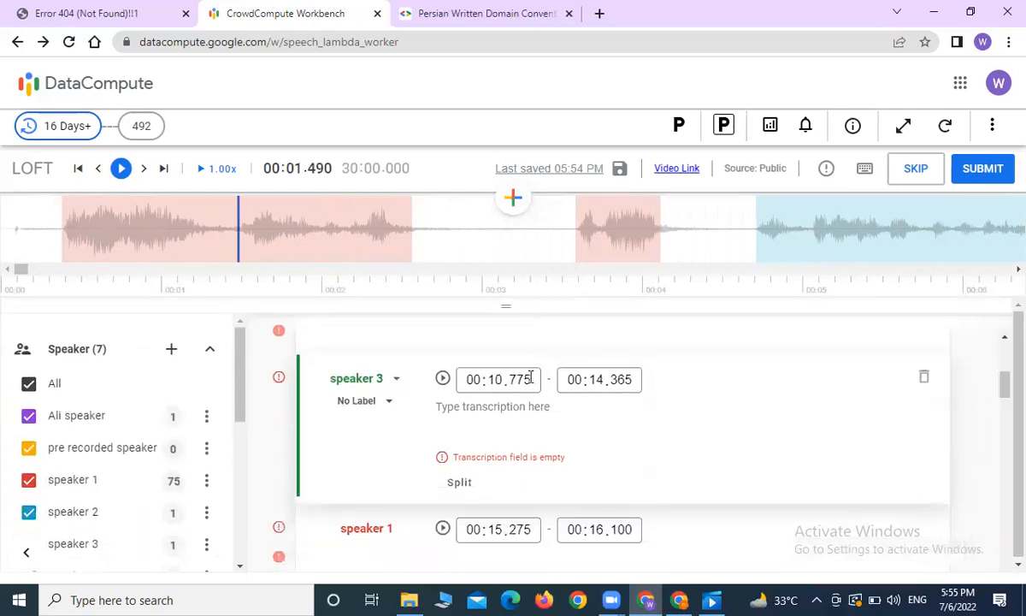
{"action": "scroll", "coordinate": [560, 472], "scroll_direction": "up", "scroll_amount": 2}
{"action": "scroll", "coordinate": [561, 471], "scroll_direction": "up", "scroll_amount": 3}
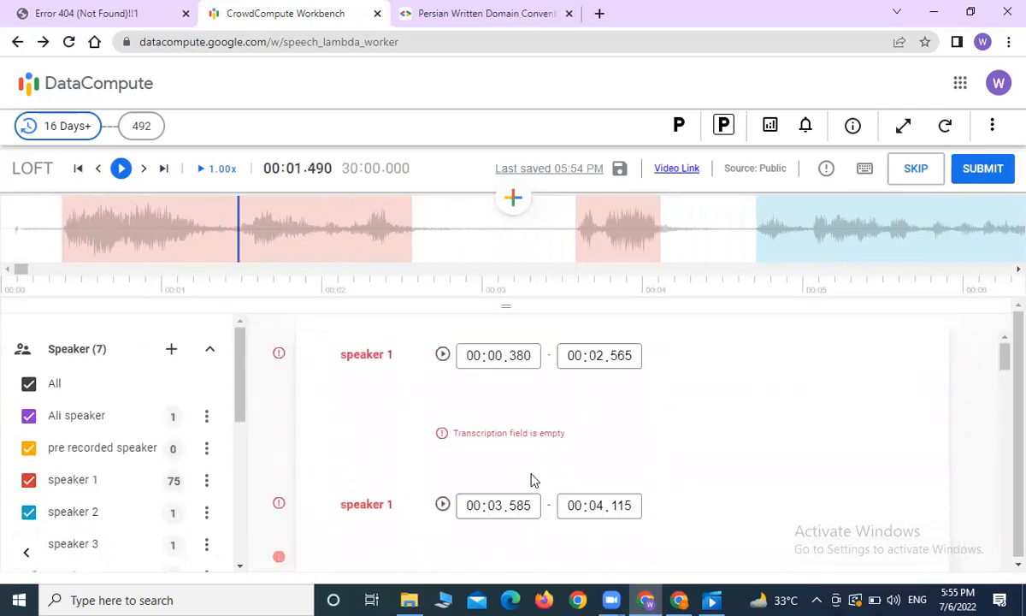
{"action": "left_click", "coordinate": [625, 243]}
{"action": "left_click_drag", "start_coordinate": [504, 304], "coordinate": [518, 459]}
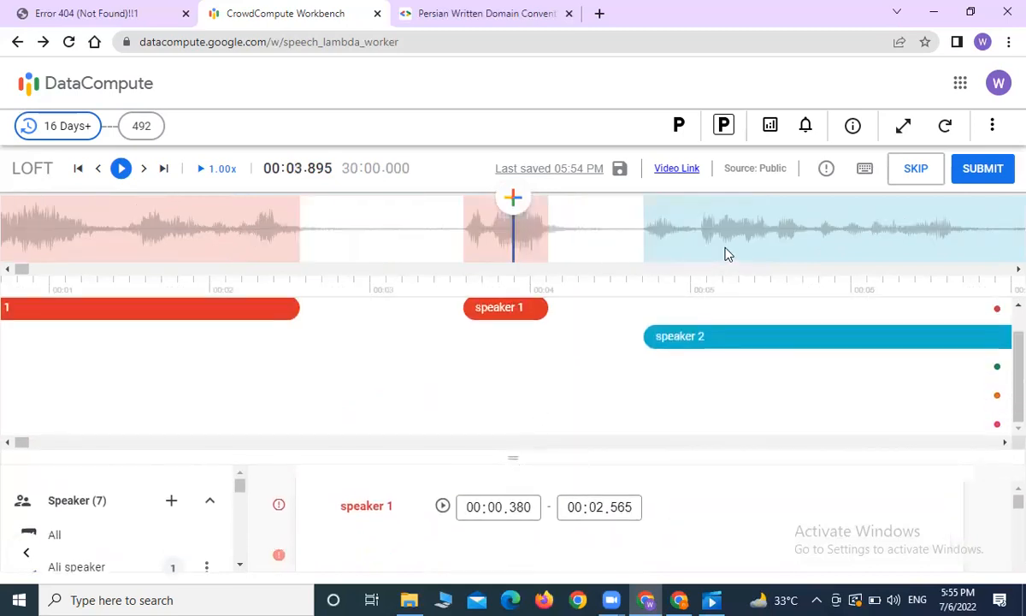
Delete the speaker 2 segment running from 00:04.710 to 00:09.255
{"action": "left_click", "coordinate": [726, 254]}
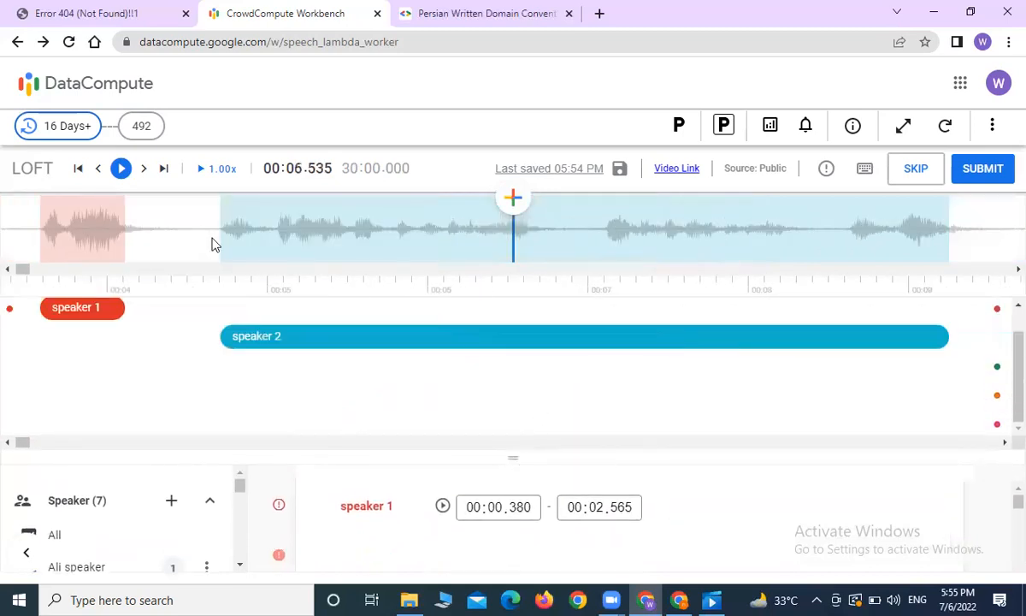
{"action": "left_click", "coordinate": [546, 231]}
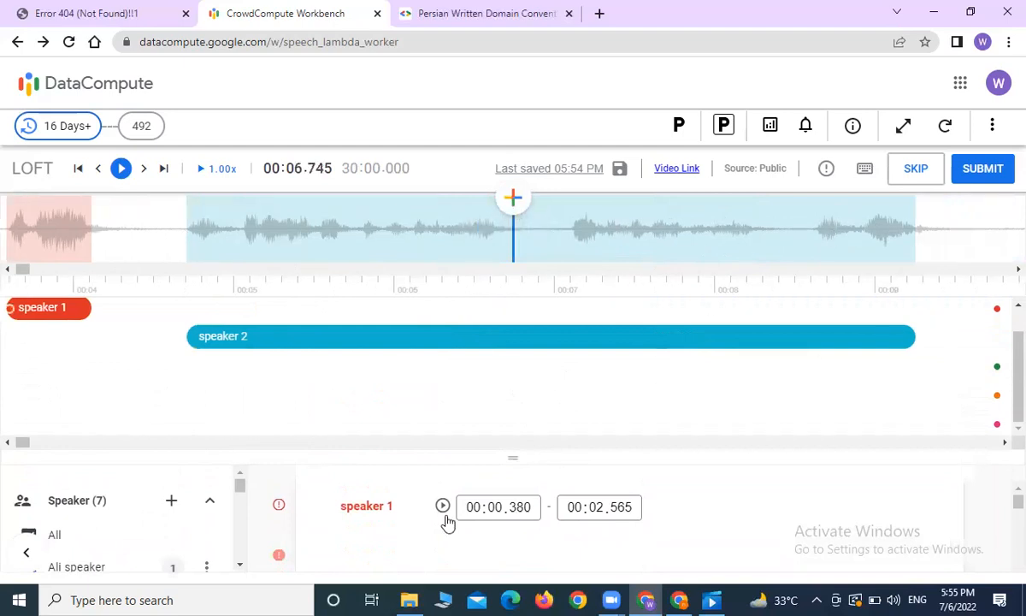
{"action": "left_click_drag", "start_coordinate": [515, 452], "coordinate": [511, 334]}
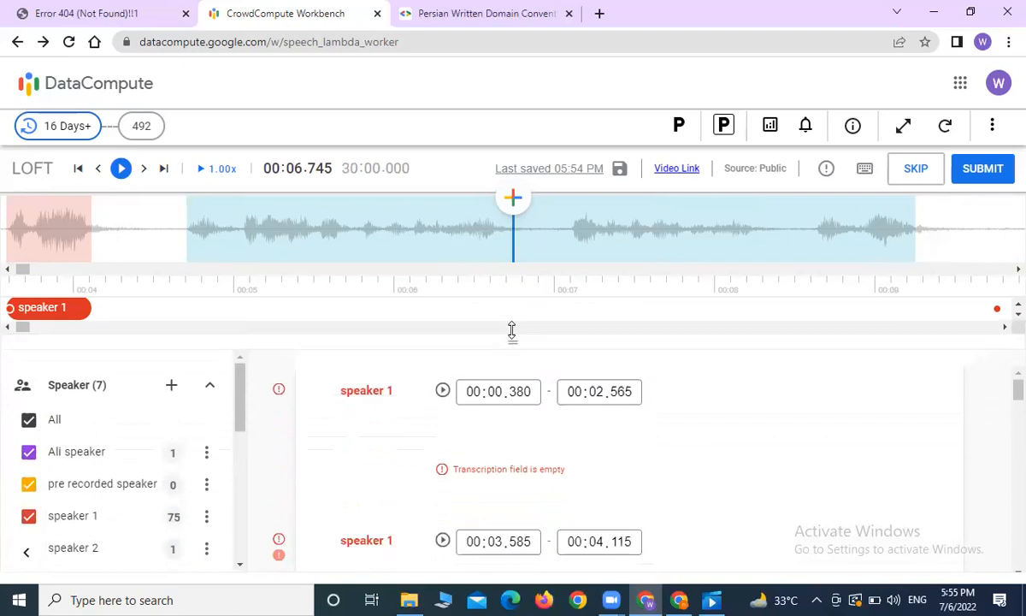
{"action": "scroll", "coordinate": [517, 461], "scroll_direction": "down", "scroll_amount": 3}
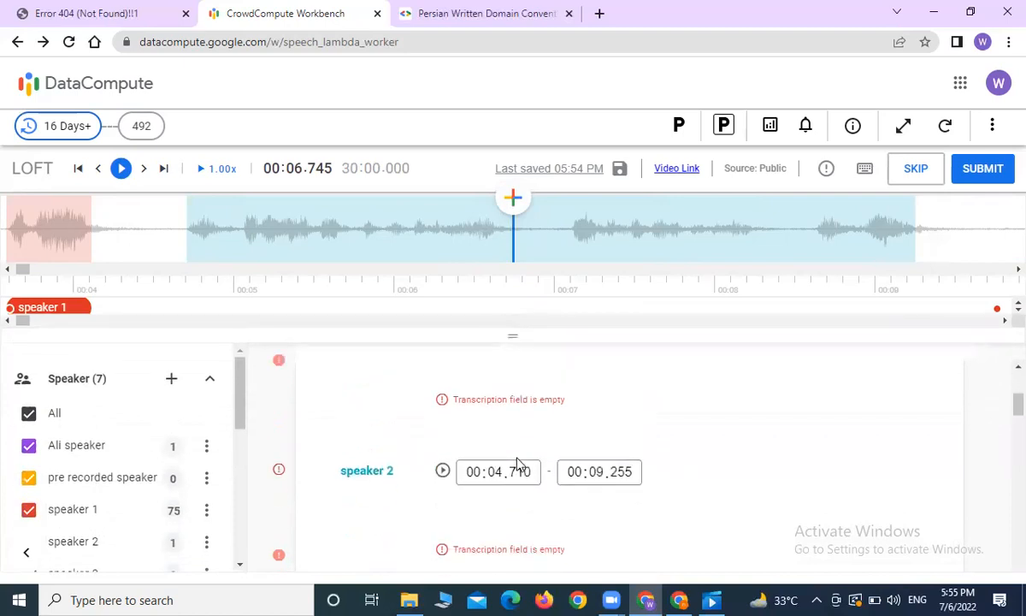
{"action": "left_click", "coordinate": [710, 486]}
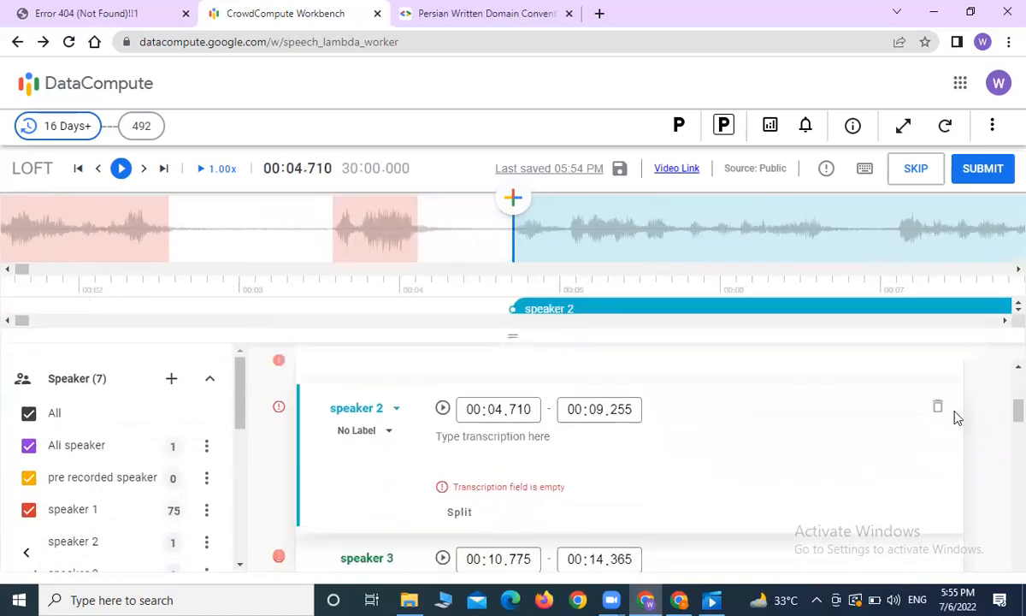
{"action": "left_click", "coordinate": [938, 406]}
{"action": "left_click", "coordinate": [658, 412]}
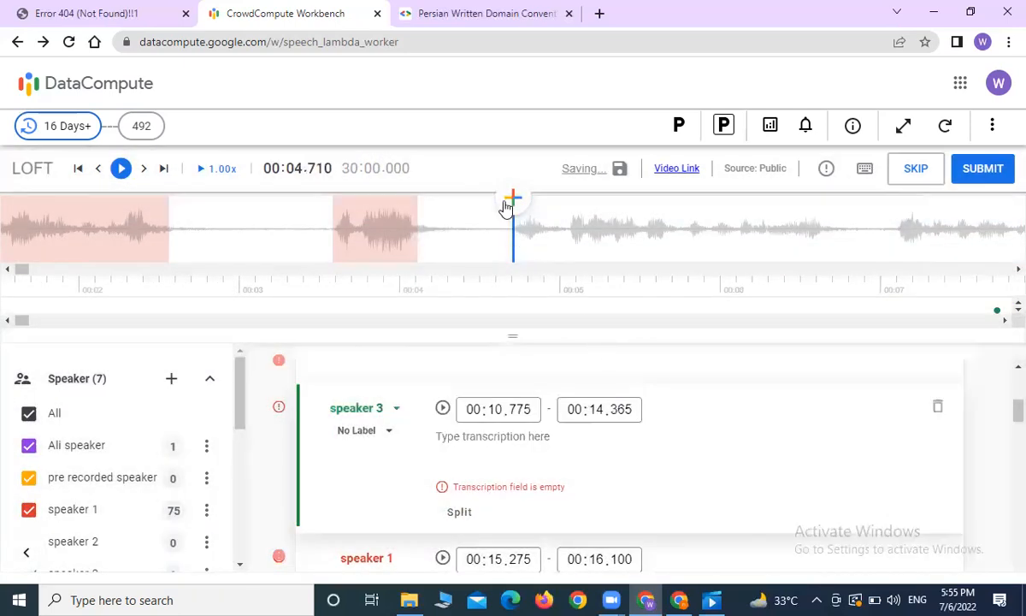
Create a segment starting at 00:04.710 and extend its end over the whole utterance to about 00:09.3
{"action": "left_click", "coordinate": [510, 199]}
{"action": "left_click_drag", "start_coordinate": [514, 330], "coordinate": [513, 530]}
{"action": "left_click", "coordinate": [767, 260]}
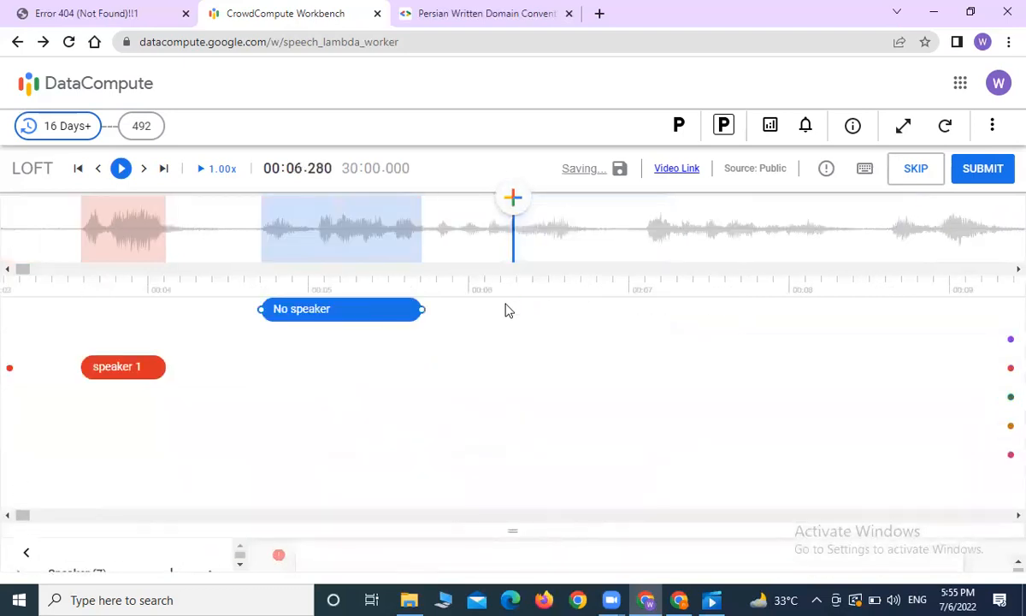
{"action": "left_click_drag", "start_coordinate": [428, 315], "coordinate": [972, 322]}
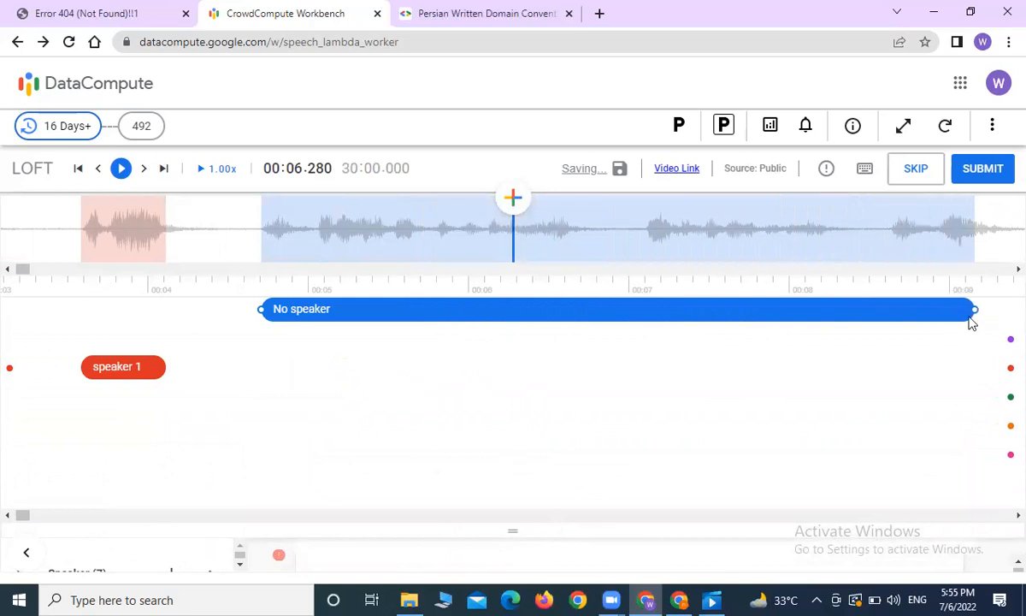
{"action": "left_click", "coordinate": [874, 224]}
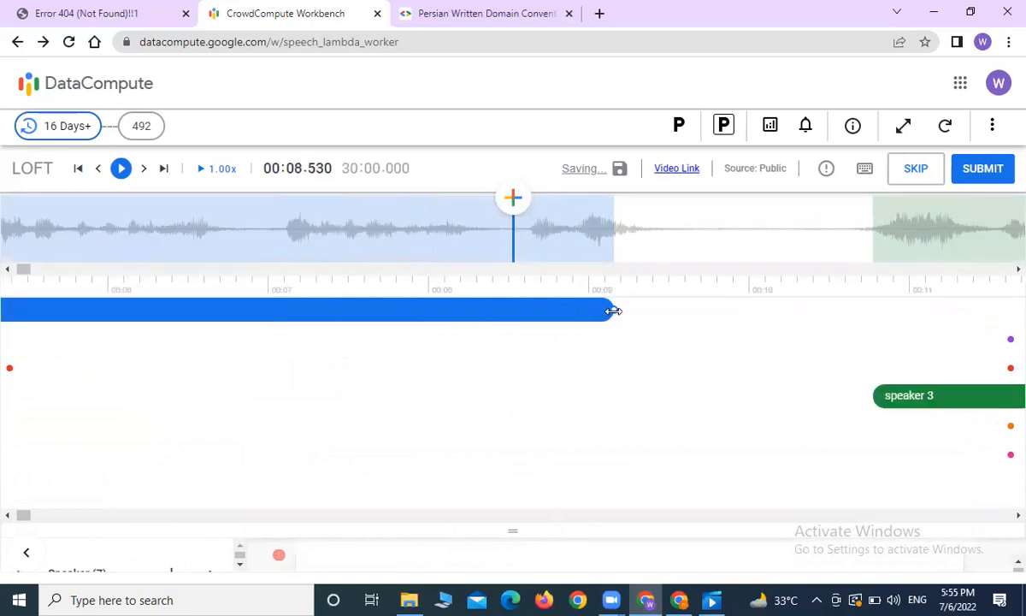
{"action": "left_click_drag", "start_coordinate": [618, 309], "coordinate": [641, 307]}
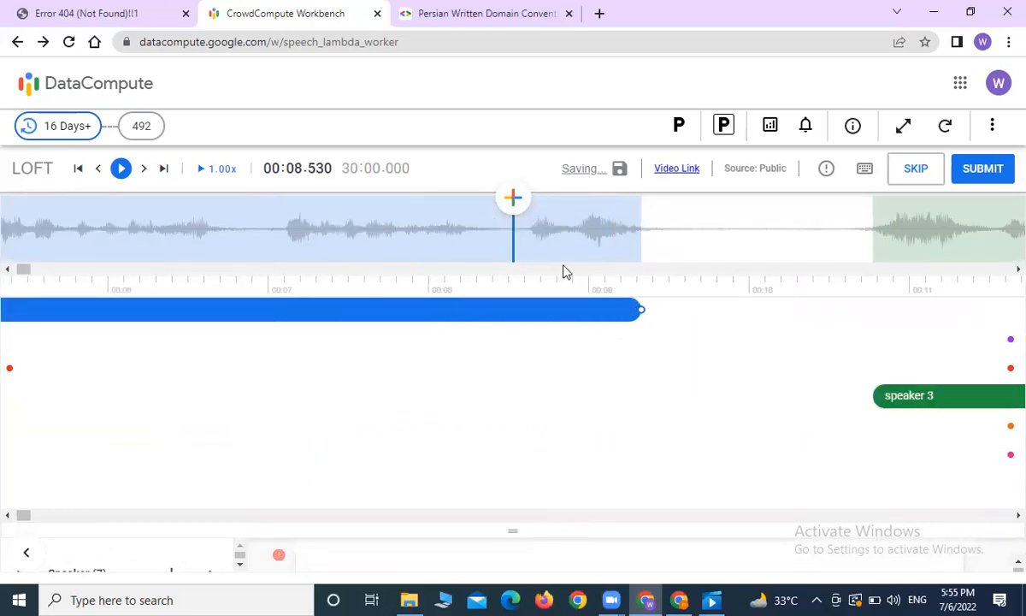
Shorten the unassigned segment starting at 00:04.710 so it ends at 00:06.775 before the pause, and assign it to speaker 1
{"action": "left_click", "coordinate": [448, 229]}
{"action": "left_click", "coordinate": [448, 228]}
{"action": "left_click", "coordinate": [448, 228]}
{"action": "left_click", "coordinate": [448, 229]}
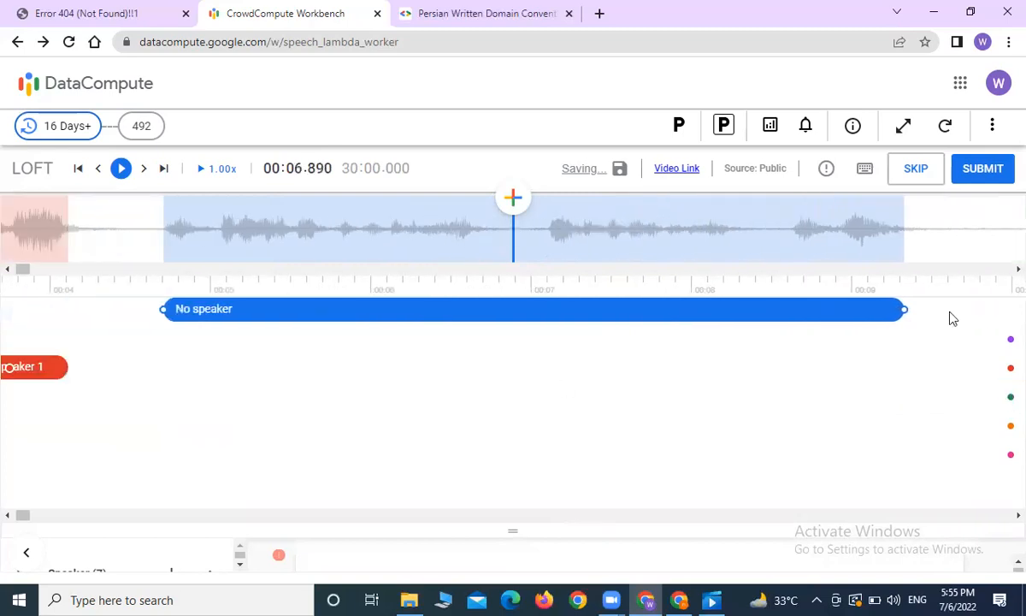
{"action": "left_click_drag", "start_coordinate": [905, 307], "coordinate": [495, 309]}
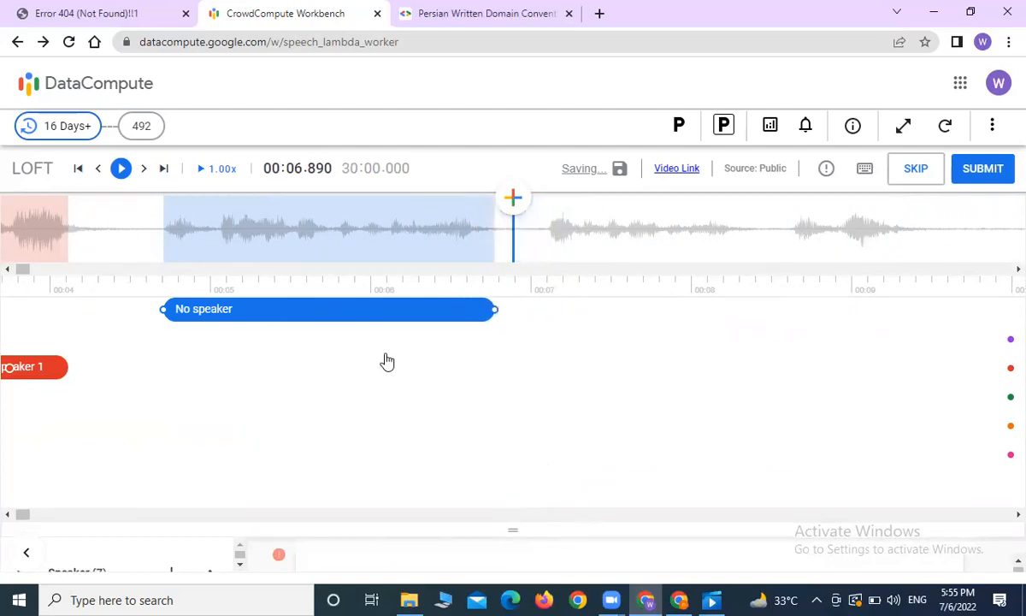
{"action": "left_click", "coordinate": [385, 441]}
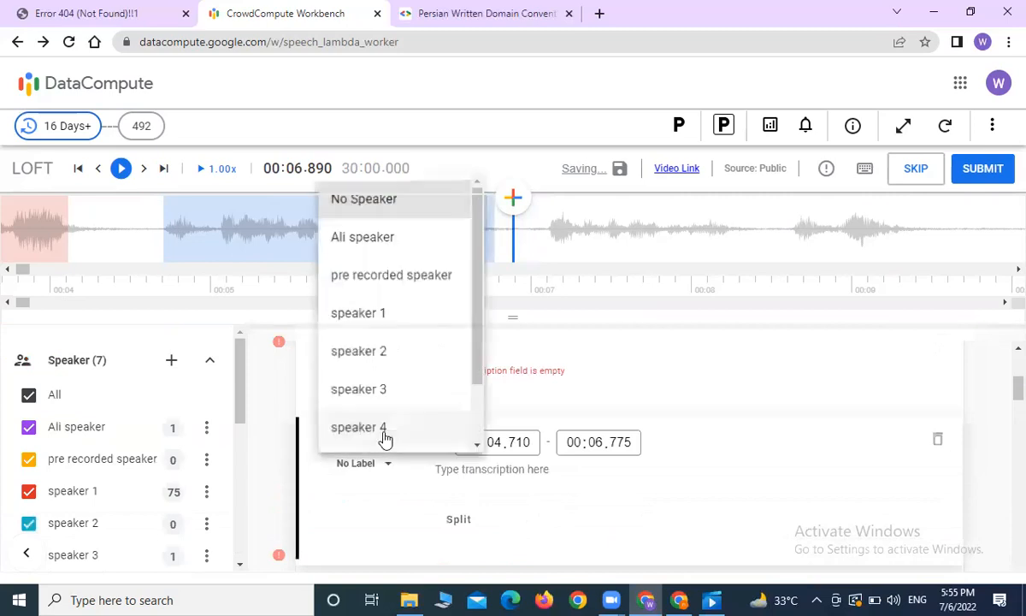
{"action": "left_click", "coordinate": [418, 319]}
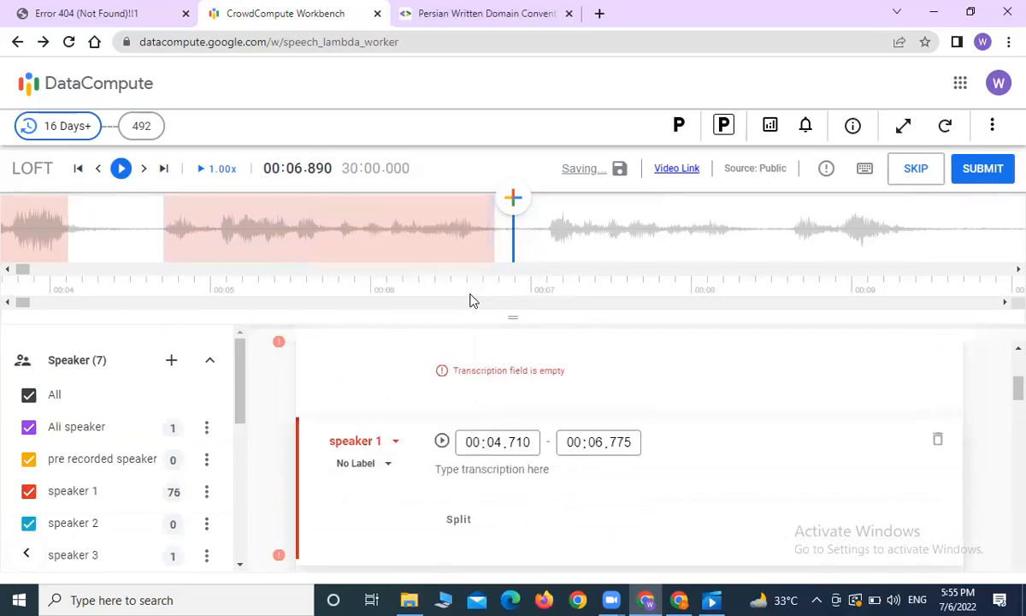
Create a segment from 00:07.100 to 00:09.370 over the speech after the pause and assign it to speaker 2
{"action": "left_click", "coordinate": [548, 230]}
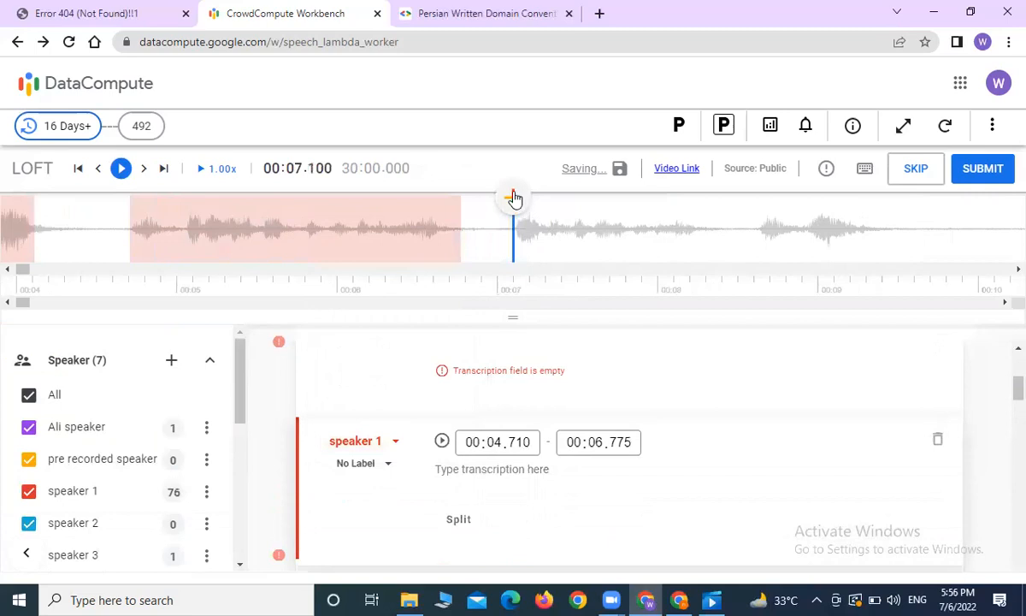
{"action": "left_click", "coordinate": [515, 199]}
{"action": "left_click_drag", "start_coordinate": [524, 316], "coordinate": [532, 389]}
{"action": "left_click_drag", "start_coordinate": [671, 308], "coordinate": [877, 311]}
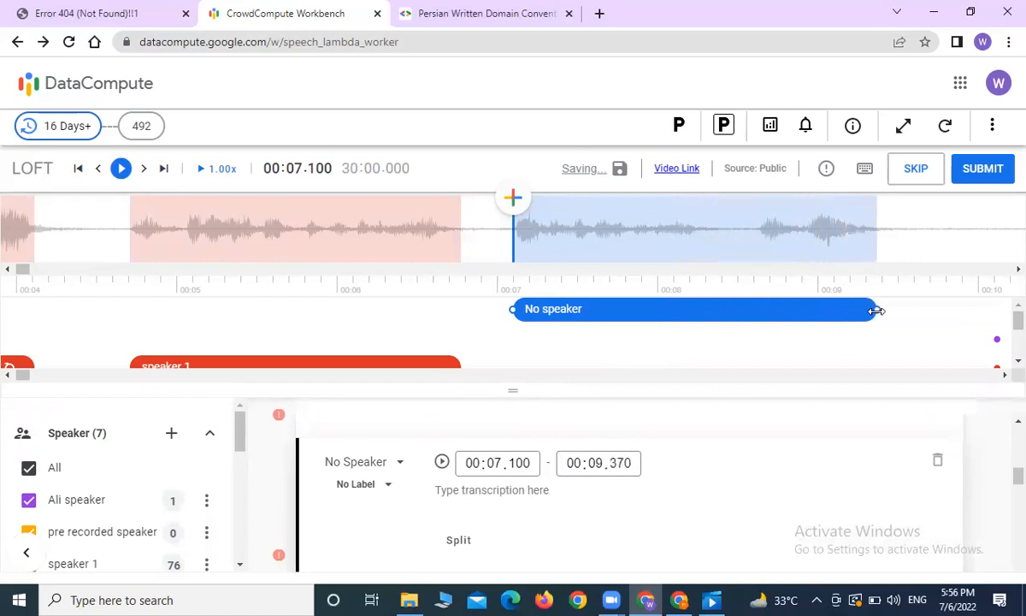
{"action": "left_click", "coordinate": [382, 462]}
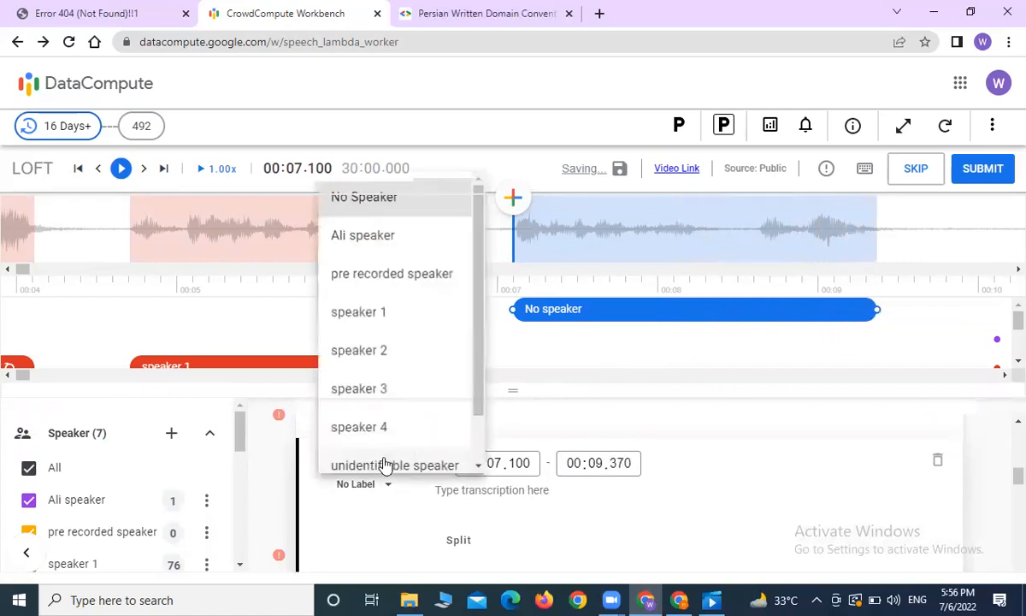
{"action": "left_click", "coordinate": [401, 351]}
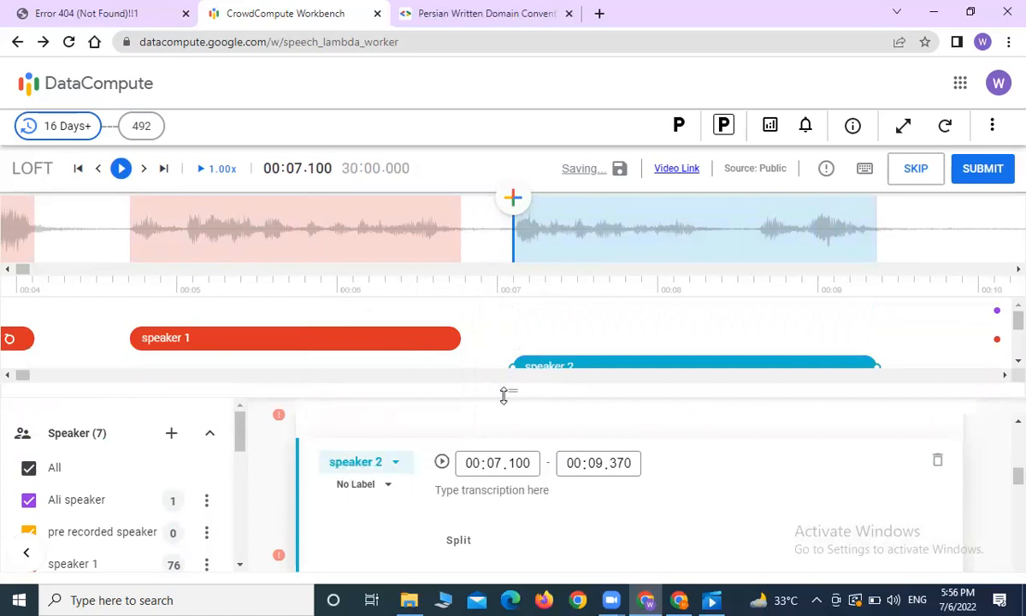
Extend the speaker 2 segment's start back to 00:06.795, close to the speaker 1 segment, and review the two neighbouring segments
{"action": "left_click_drag", "start_coordinate": [513, 393], "coordinate": [521, 440]}
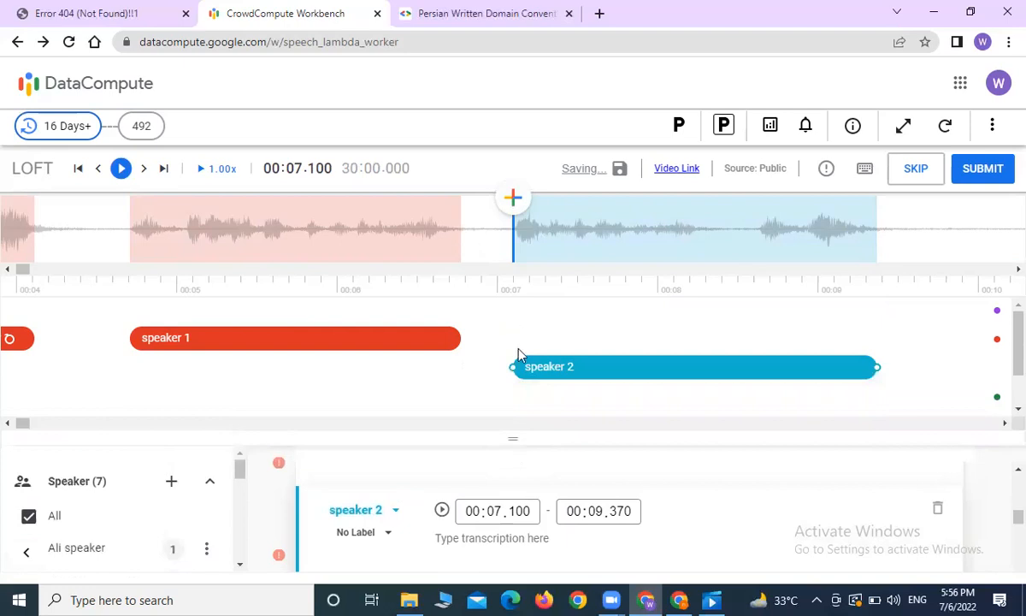
{"action": "left_click_drag", "start_coordinate": [509, 367], "coordinate": [463, 383]}
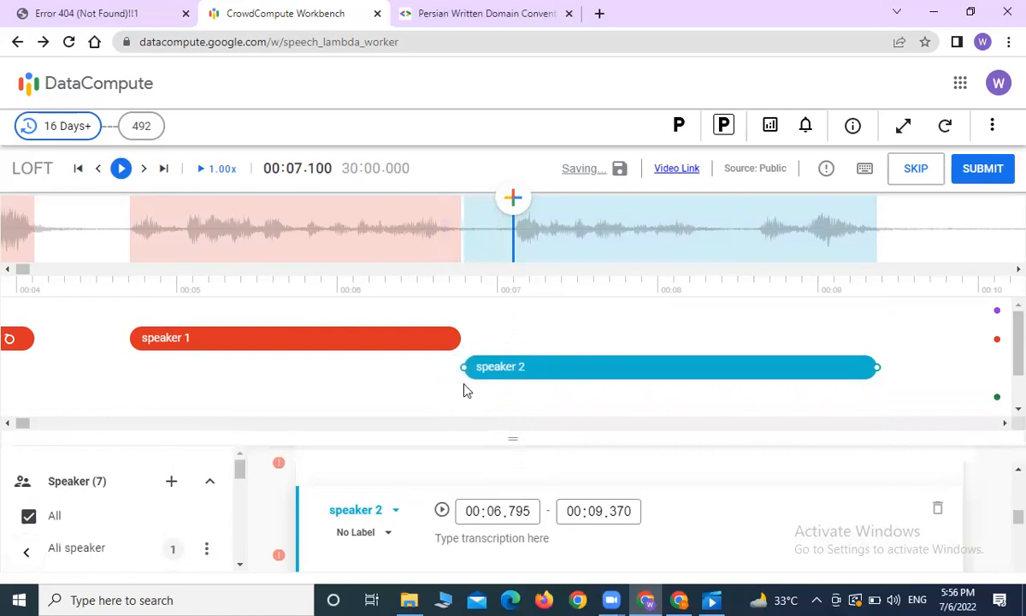
{"action": "left_click", "coordinate": [464, 383]}
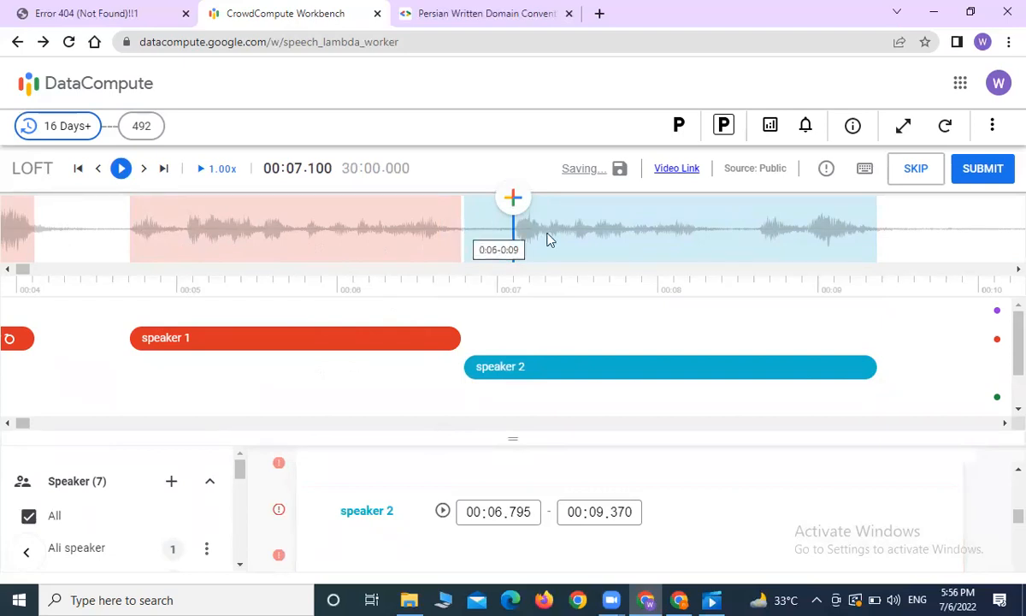
{"action": "left_click", "coordinate": [358, 337]}
{"action": "left_click", "coordinate": [556, 361]}
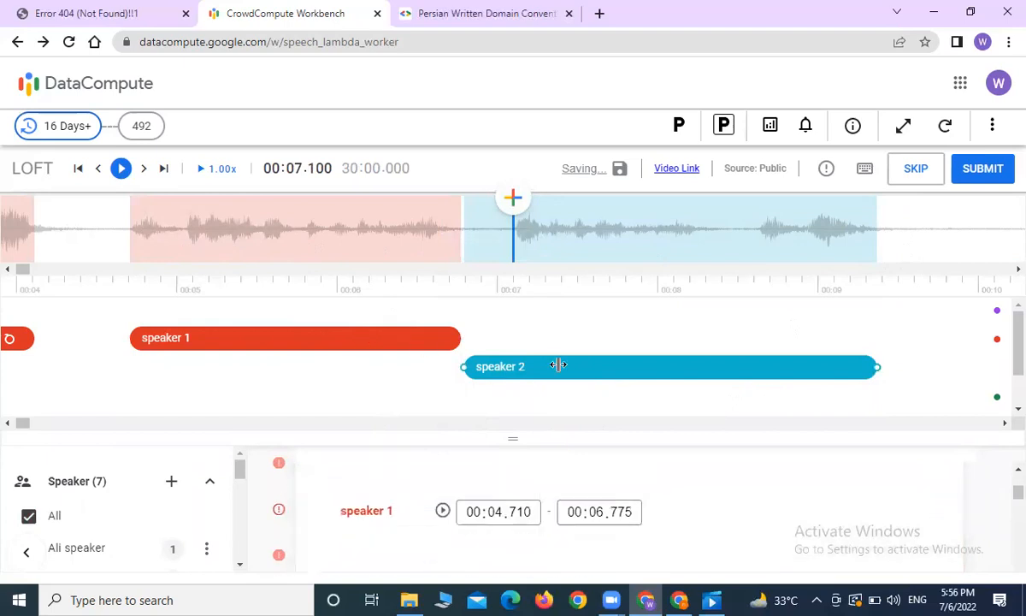
{"action": "left_click_drag", "start_coordinate": [502, 437], "coordinate": [516, 482]}
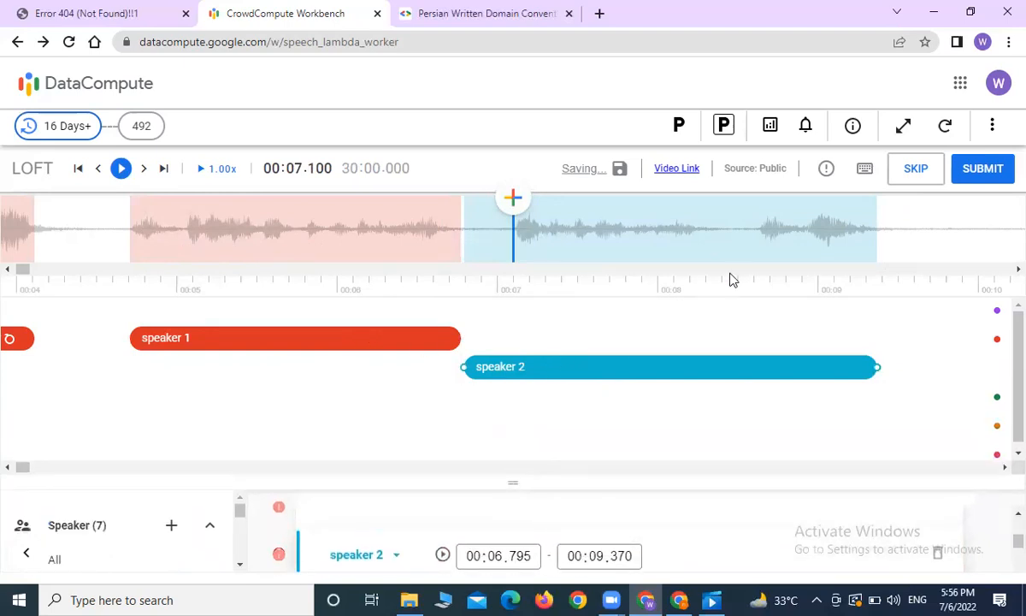
Create a segment from 00:16.980 to 00:18.075 over the unmarked speech and assign it to speaker 1
{"action": "left_click", "coordinate": [827, 235]}
{"action": "left_click", "coordinate": [827, 237]}
{"action": "left_click", "coordinate": [827, 235]}
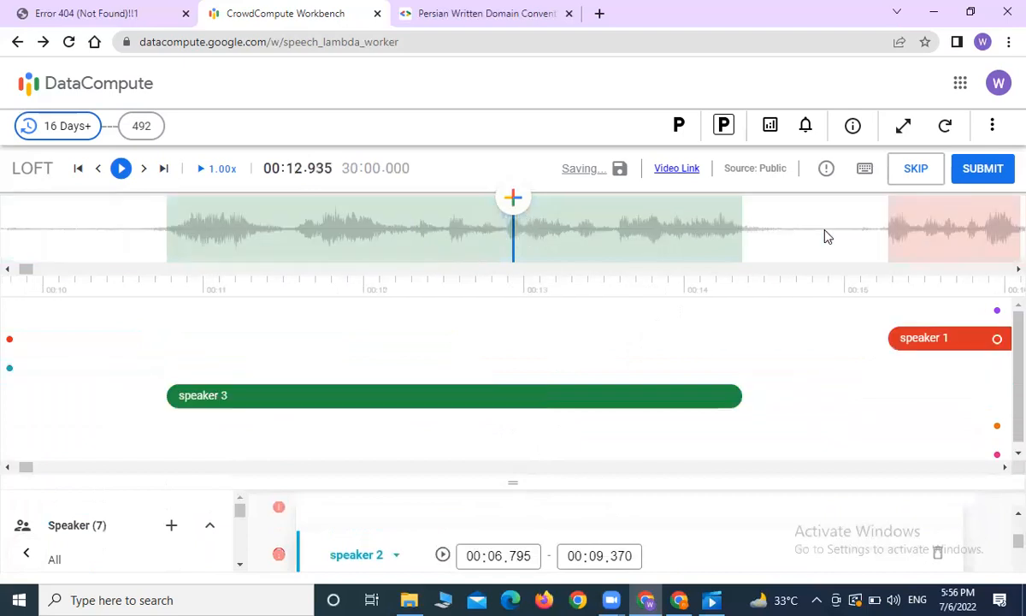
{"action": "left_click", "coordinate": [827, 235]}
{"action": "left_click", "coordinate": [827, 236]}
{"action": "left_click", "coordinate": [827, 235]}
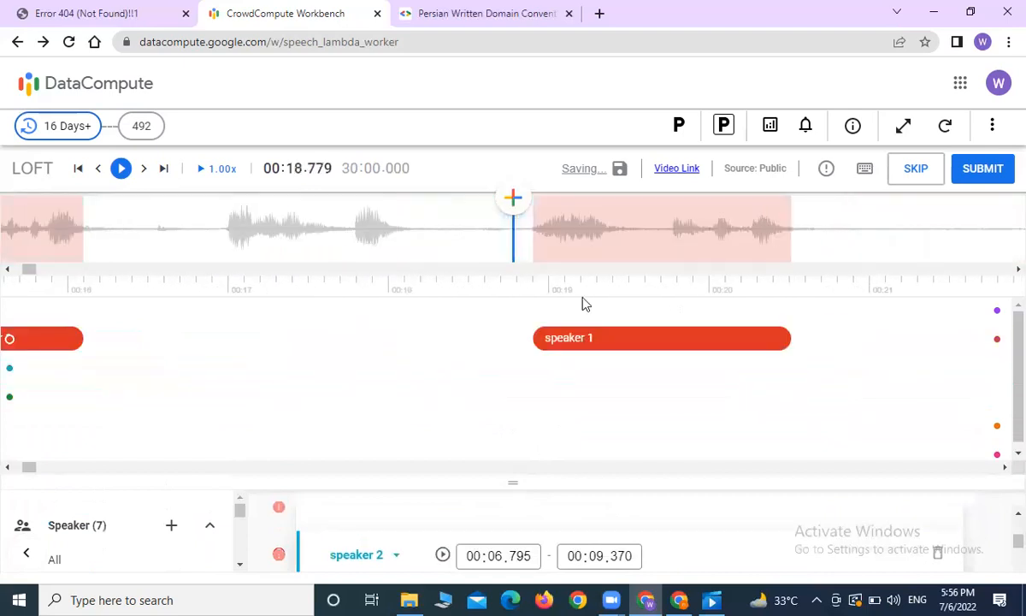
{"action": "left_click", "coordinate": [224, 242]}
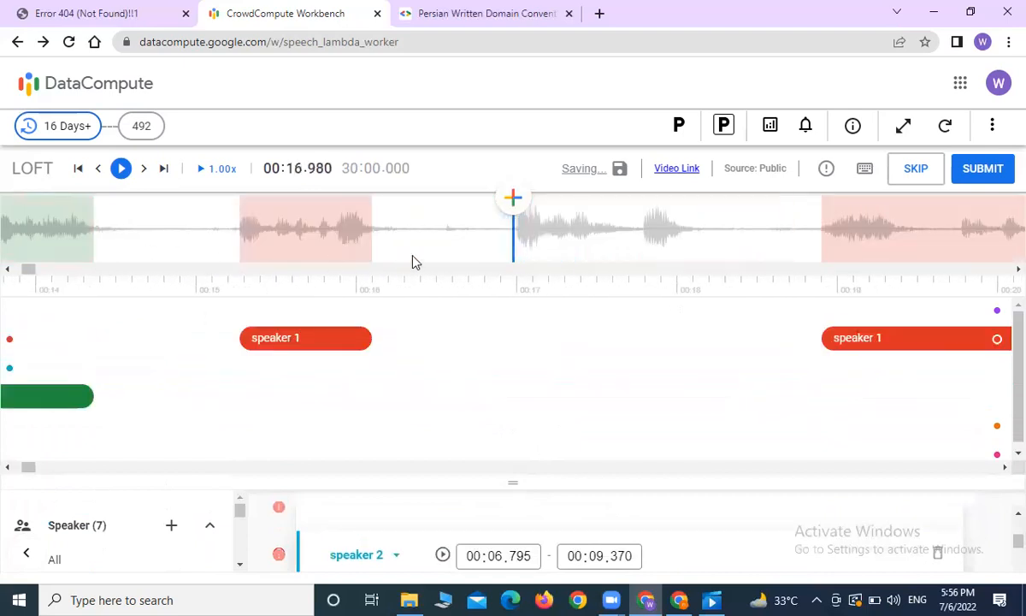
{"action": "left_click", "coordinate": [513, 198]}
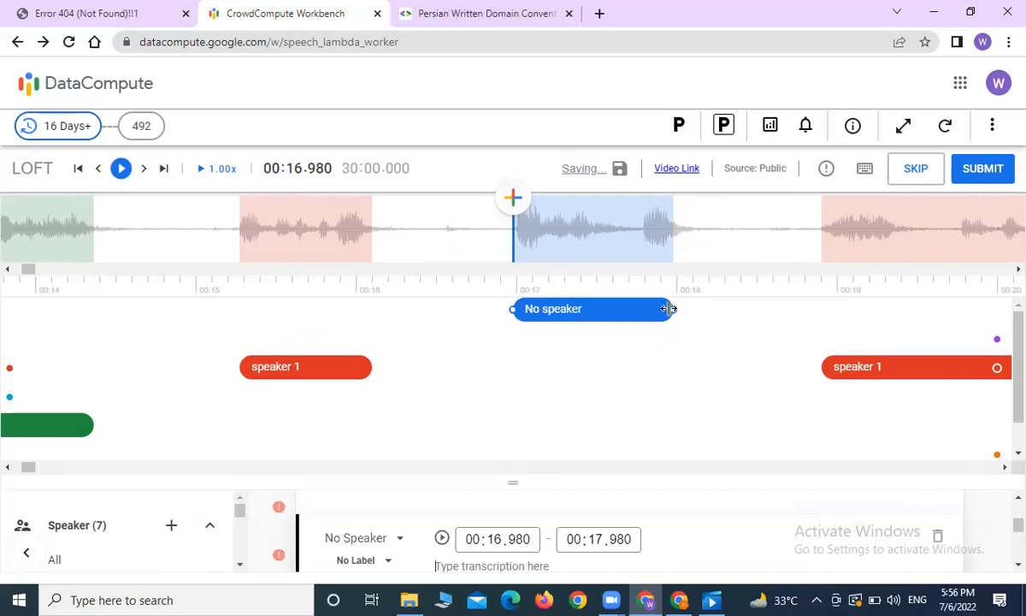
{"action": "left_click_drag", "start_coordinate": [675, 310], "coordinate": [691, 310]}
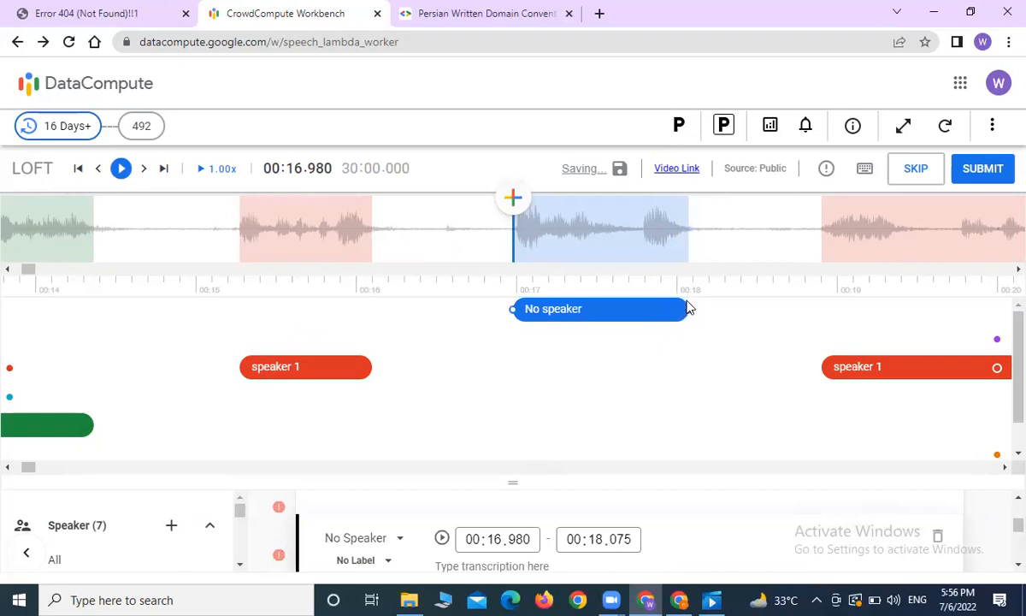
{"action": "left_click_drag", "start_coordinate": [510, 482], "coordinate": [522, 386]}
{"action": "left_click", "coordinate": [381, 458]}
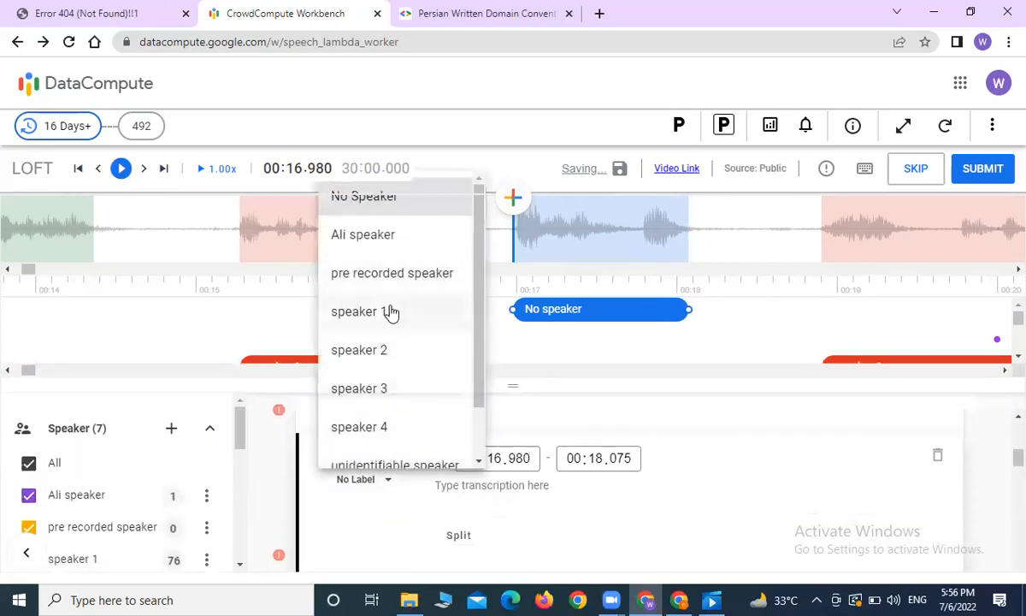
{"action": "left_click", "coordinate": [389, 313]}
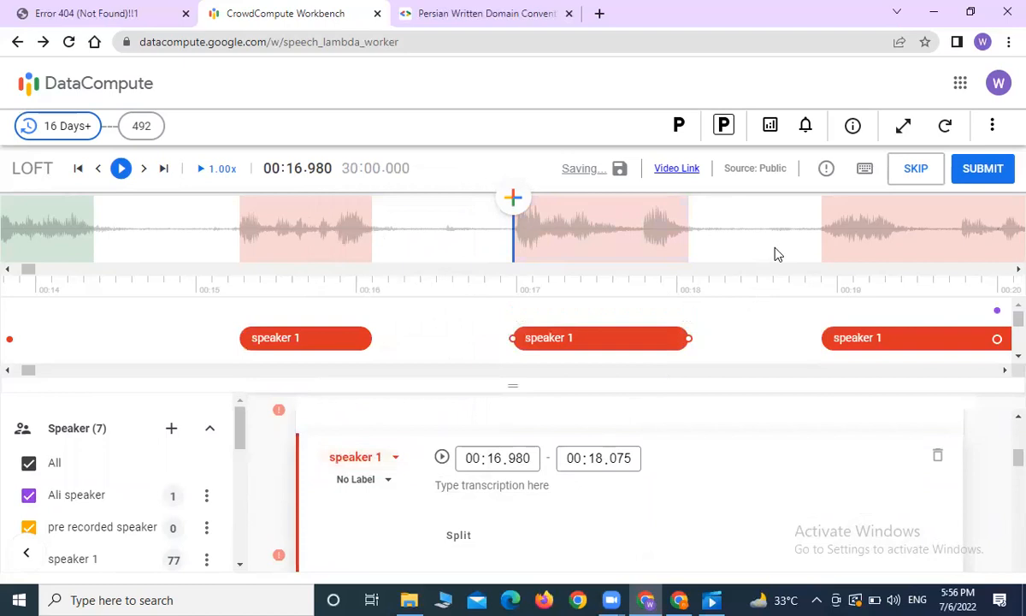
Play the unmarked speech from about 00:22.5, and create a speaker 1 segment there from 00:22.555 to 00:24.140
{"action": "scroll", "coordinate": [774, 251], "scroll_direction": "down", "scroll_amount": 2}
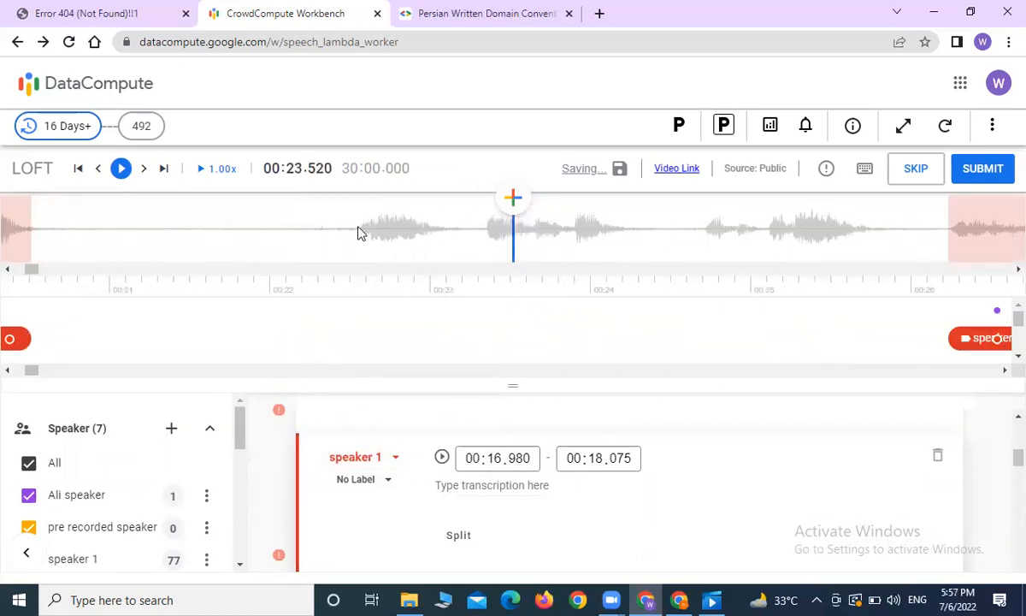
{"action": "scroll", "coordinate": [359, 235], "scroll_direction": "up", "scroll_amount": 1}
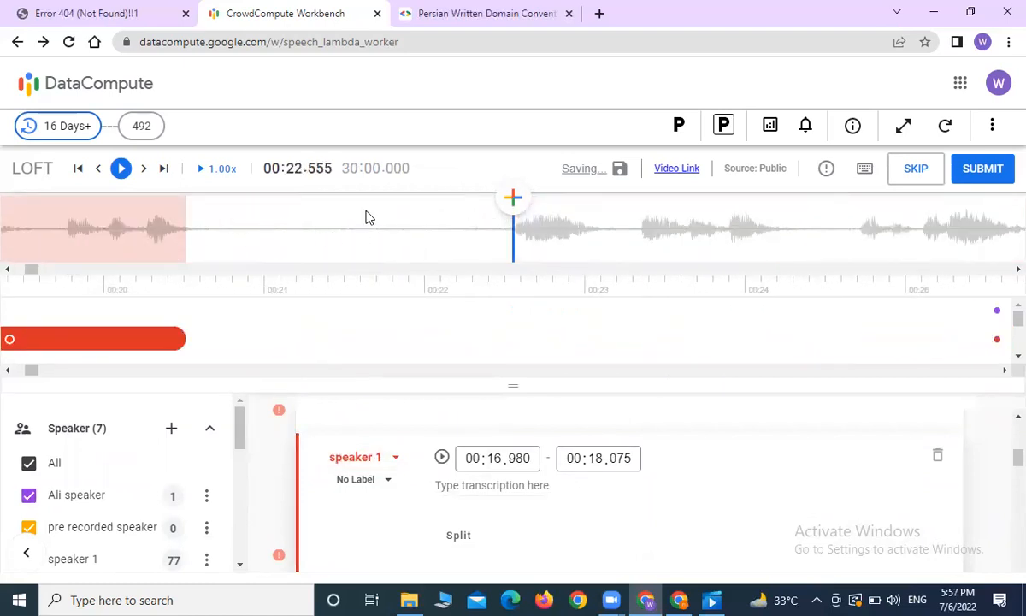
{"action": "left_click", "coordinate": [515, 231]}
{"action": "left_click", "coordinate": [504, 238]}
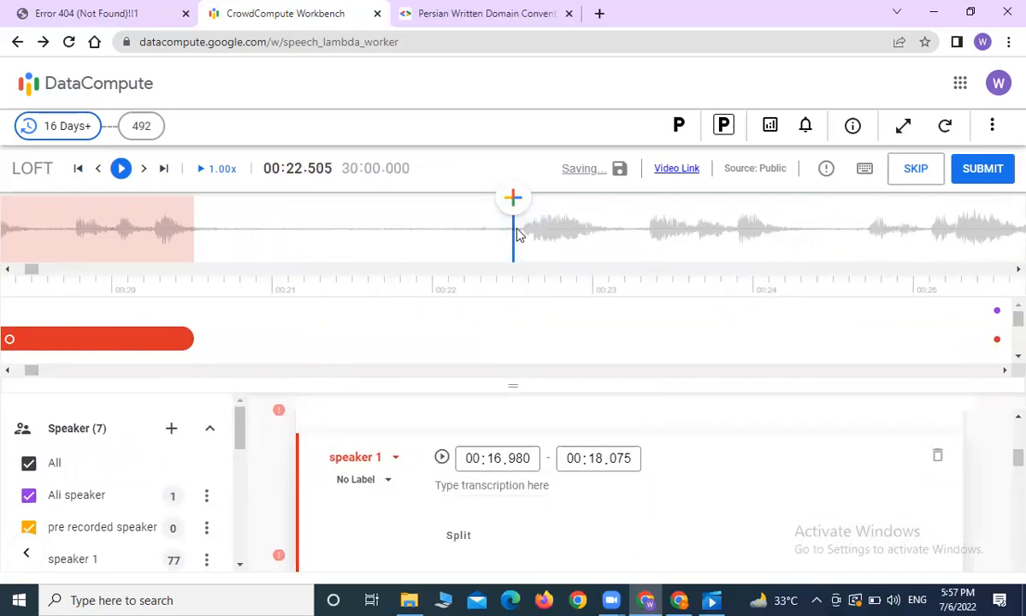
{"action": "left_click", "coordinate": [121, 168]}
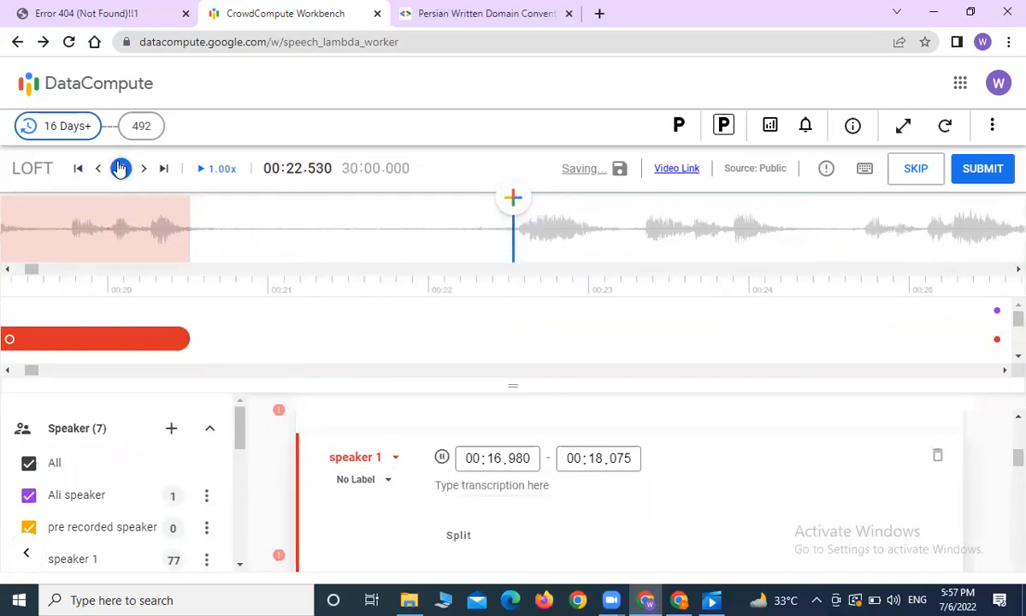
{"action": "left_click", "coordinate": [120, 168]}
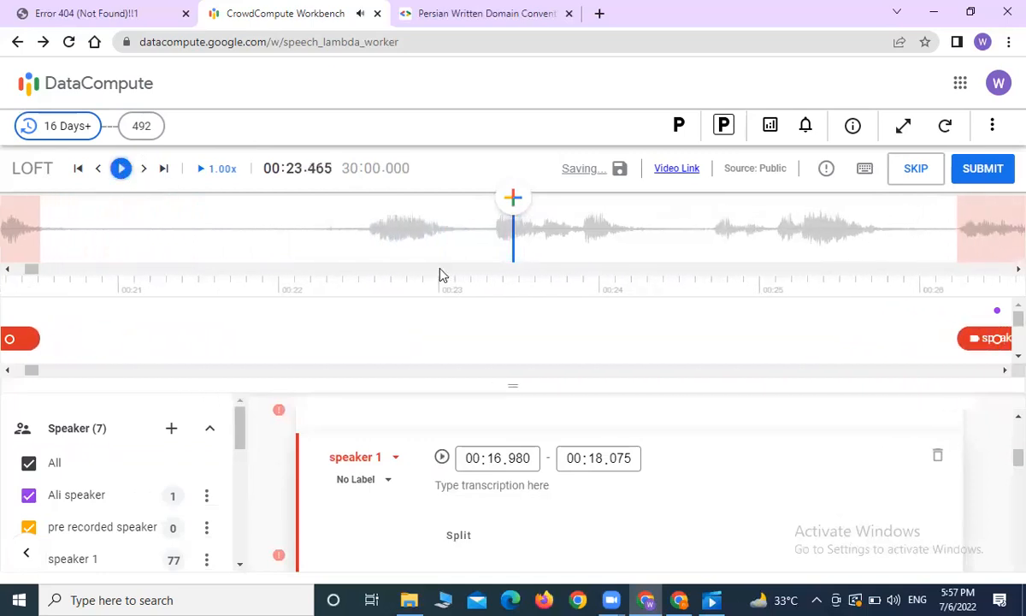
{"action": "left_click", "coordinate": [368, 233]}
{"action": "left_click", "coordinate": [513, 198]}
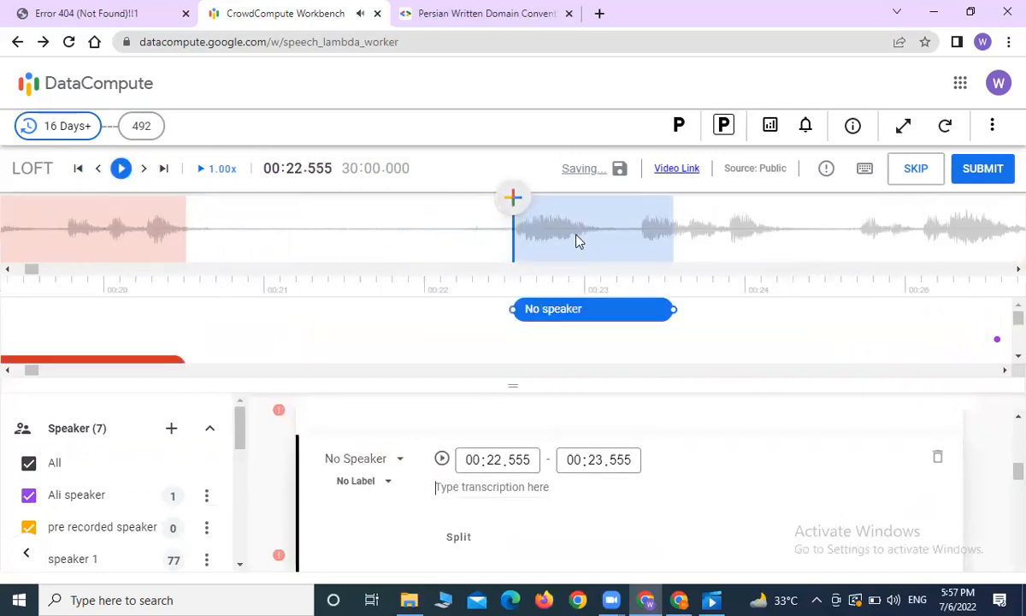
{"action": "left_click_drag", "start_coordinate": [669, 310], "coordinate": [766, 312]}
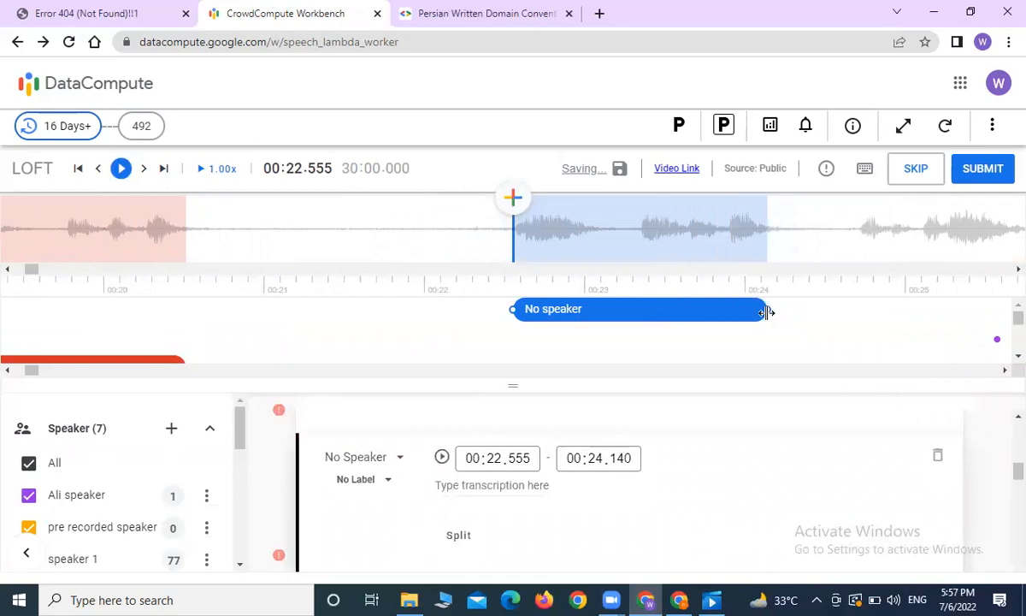
{"action": "left_click", "coordinate": [355, 457]}
{"action": "left_click", "coordinate": [366, 310]}
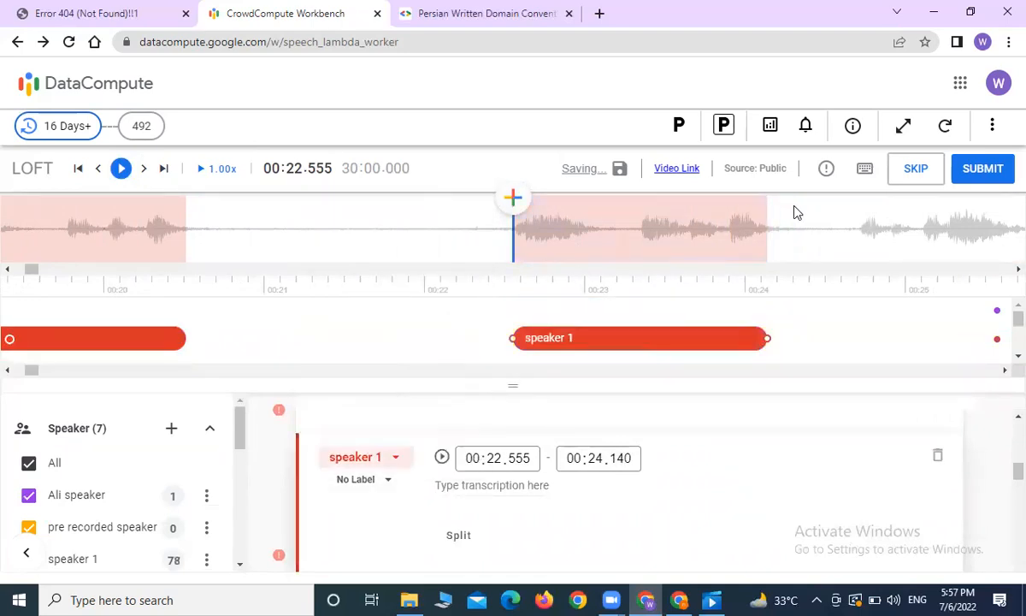
Create a segment from 00:24.730 to 00:25.680 over the next unmarked utterance and assign it to speaker 1
{"action": "left_click", "coordinate": [802, 220]}
{"action": "left_click", "coordinate": [564, 241]}
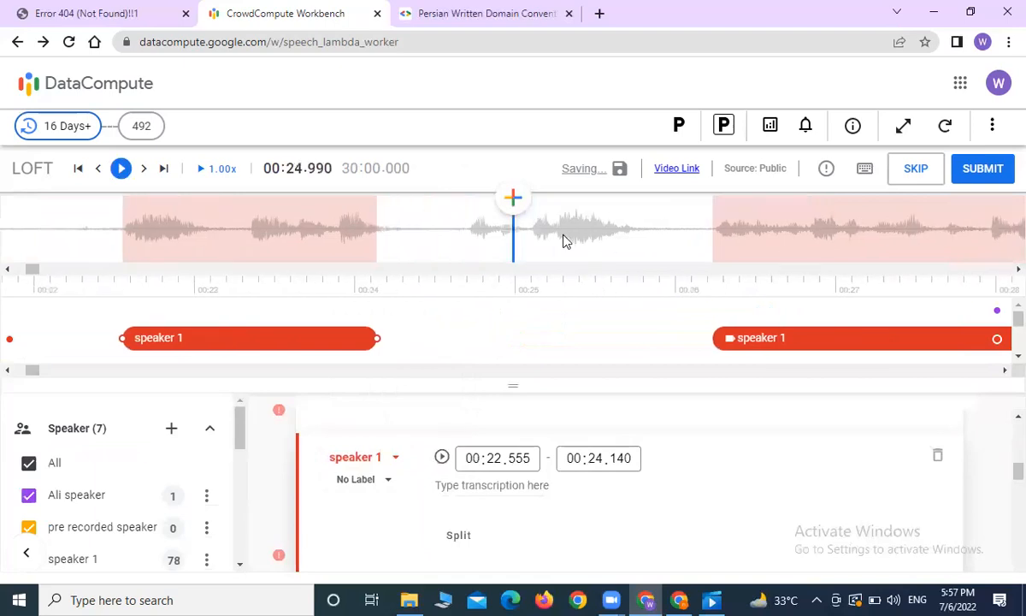
{"action": "left_click", "coordinate": [472, 233]}
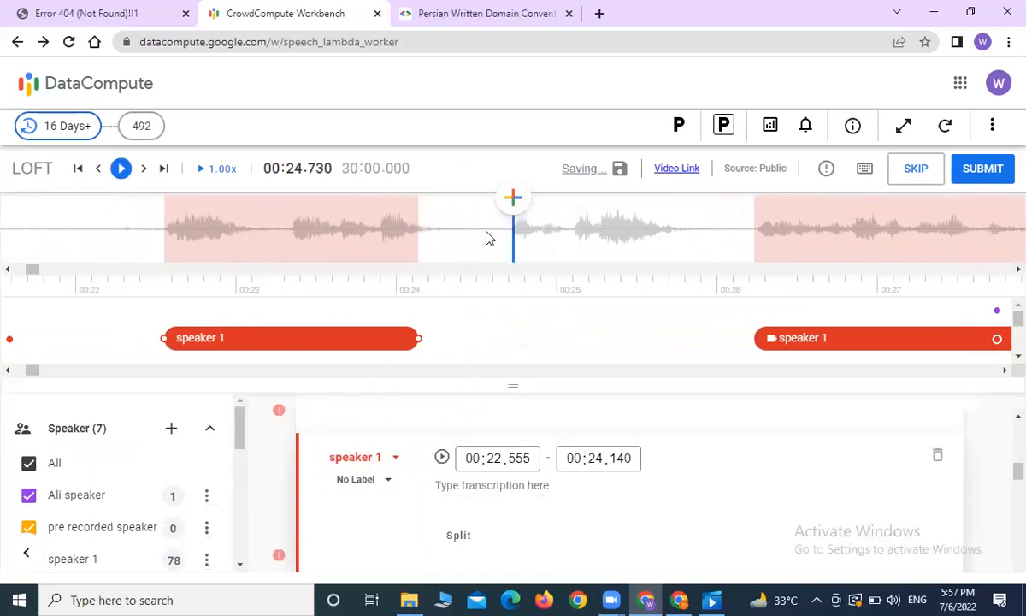
{"action": "left_click", "coordinate": [513, 197]}
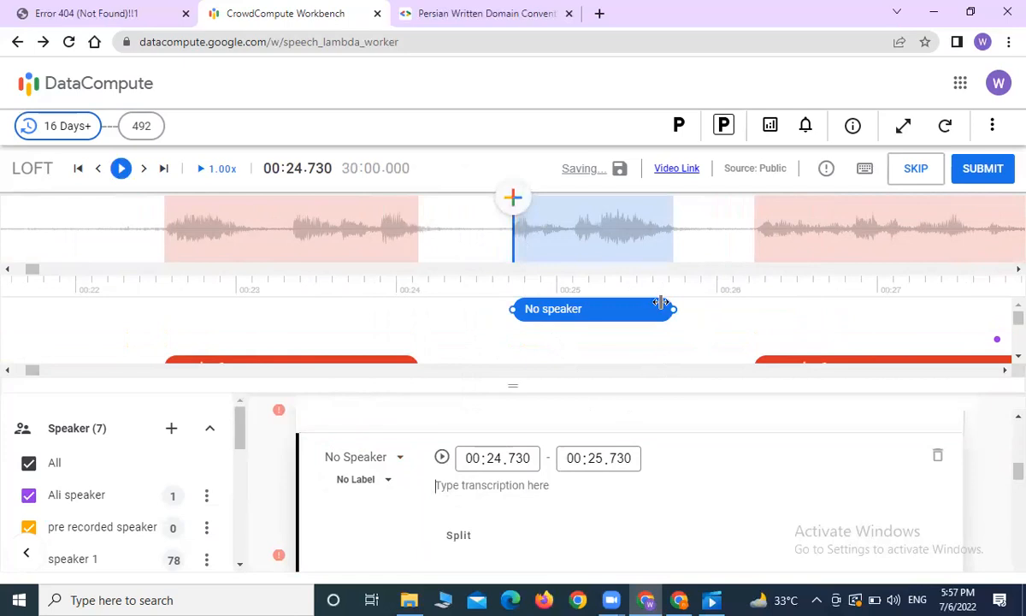
{"action": "left_click_drag", "start_coordinate": [673, 307], "coordinate": [666, 308]}
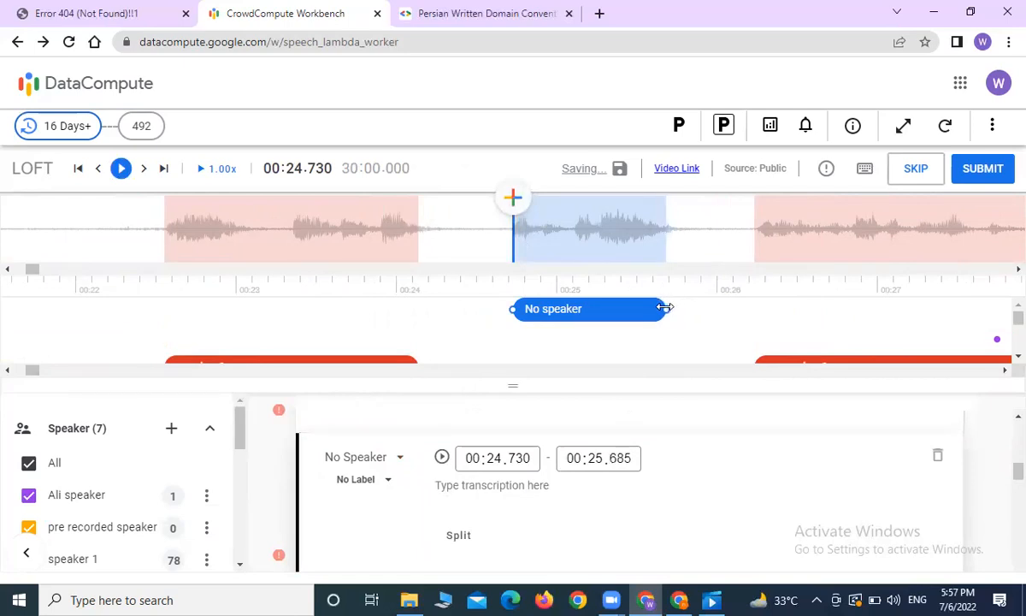
{"action": "left_click", "coordinate": [370, 462]}
{"action": "left_click", "coordinate": [394, 316]}
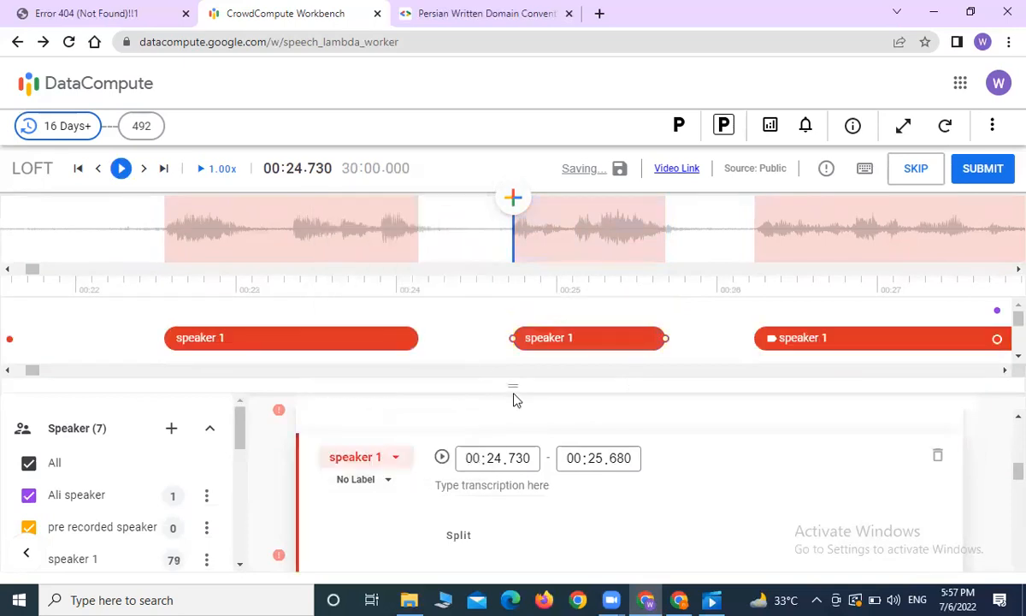
Enlarge the speaker timeline slightly and examine the rows of the remaining speakers
{"action": "left_click_drag", "start_coordinate": [511, 389], "coordinate": [531, 401]}
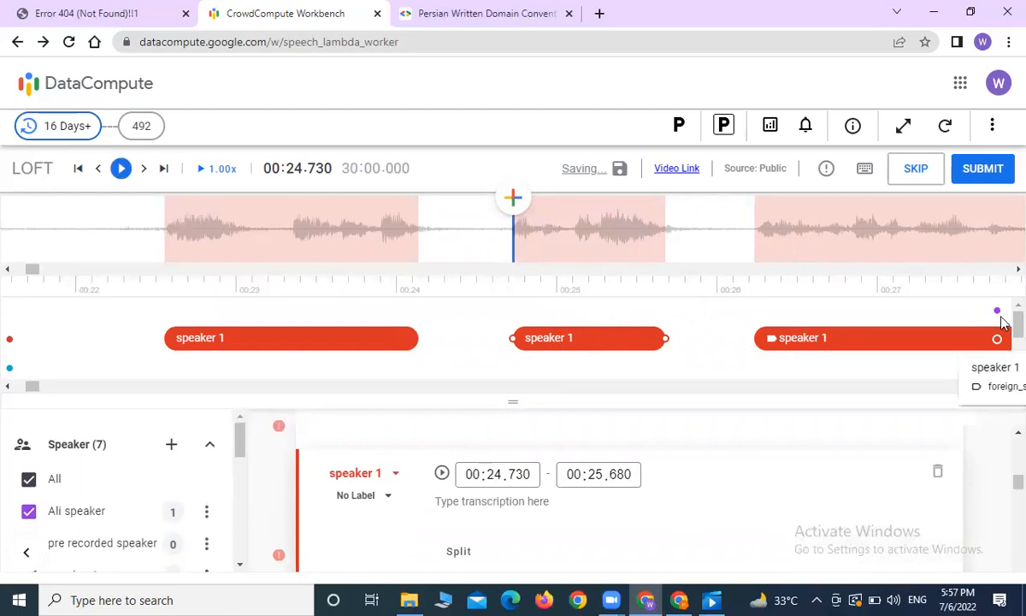
{"action": "scroll", "coordinate": [1004, 379], "scroll_direction": "down", "scroll_amount": 1}
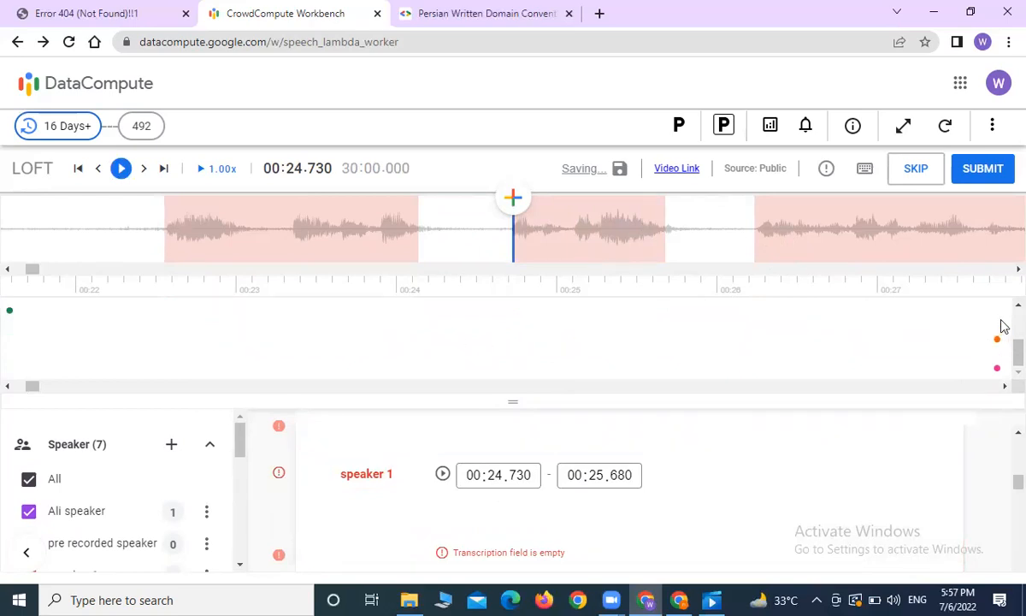
Locate the speaker 3 and speaker 2 segments, examine all speaker rows in an enlarged timeline, and collapse the timeline
{"action": "scroll", "coordinate": [953, 312], "scroll_direction": "up", "scroll_amount": 1}
{"action": "mouse_move", "coordinate": [30, 393]}
{"action": "left_mouse_down"}
{"action": "mouse_move", "coordinate": [7, 394]}
{"action": "mouse_move", "coordinate": [26, 389]}
{"action": "left_mouse_up"}
{"action": "left_click", "coordinate": [59, 344]}
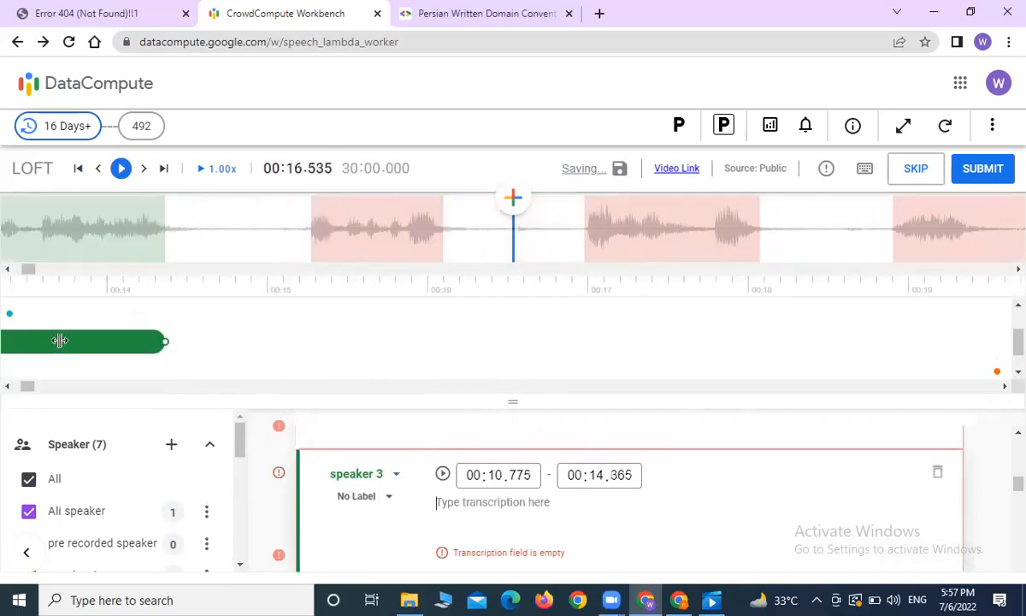
{"action": "left_click", "coordinate": [9, 314]}
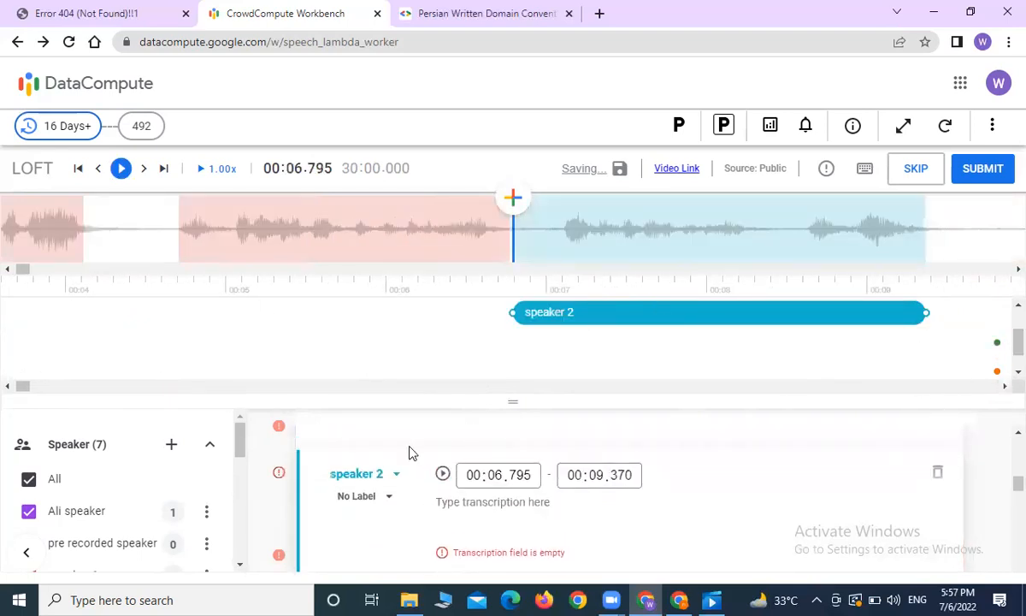
{"action": "left_click_drag", "start_coordinate": [511, 403], "coordinate": [531, 550]}
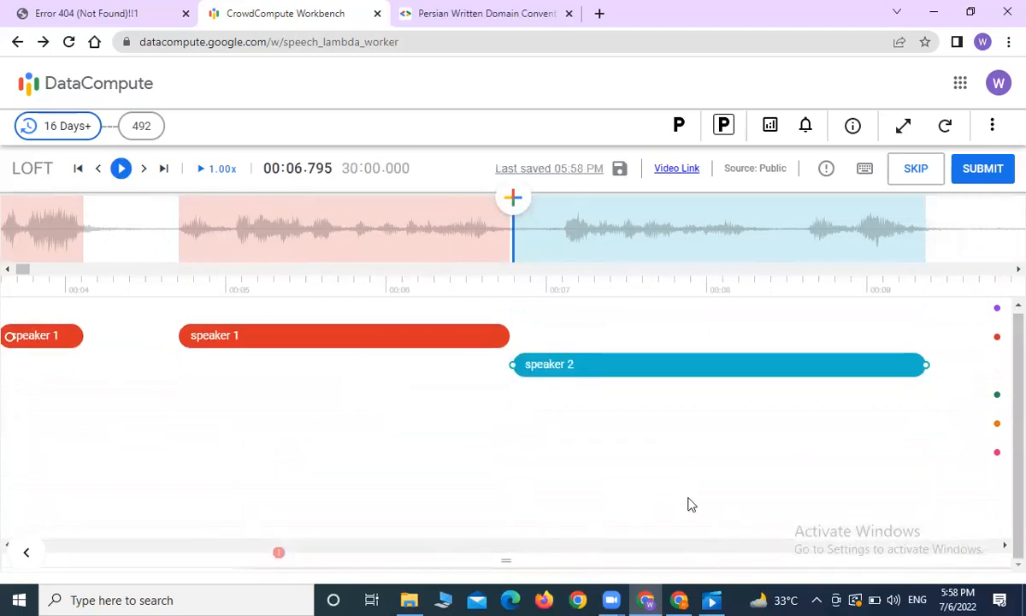
{"action": "left_click", "coordinate": [1004, 546]}
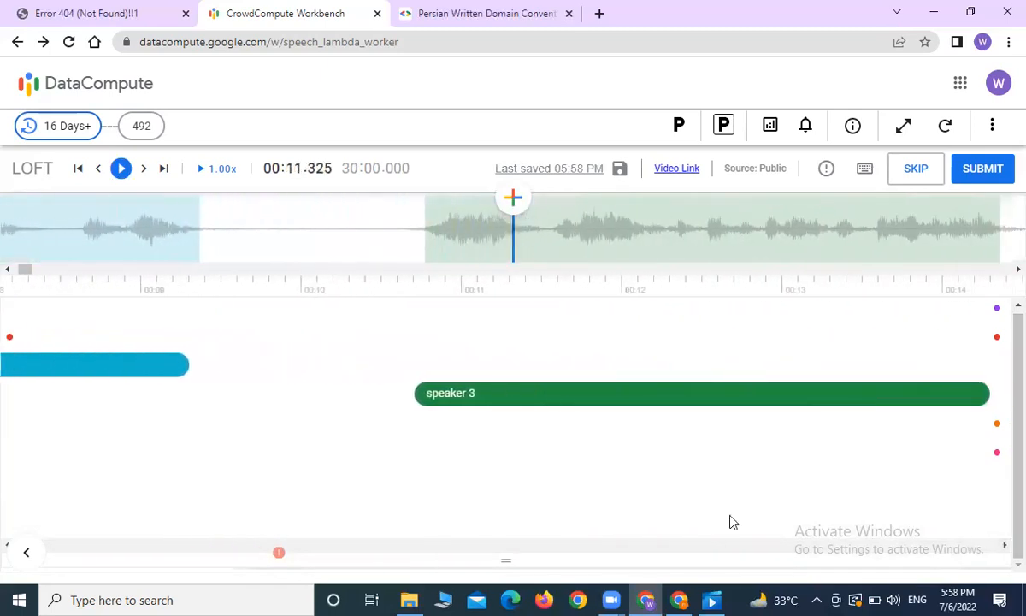
{"action": "left_click_drag", "start_coordinate": [502, 551], "coordinate": [513, 311]}
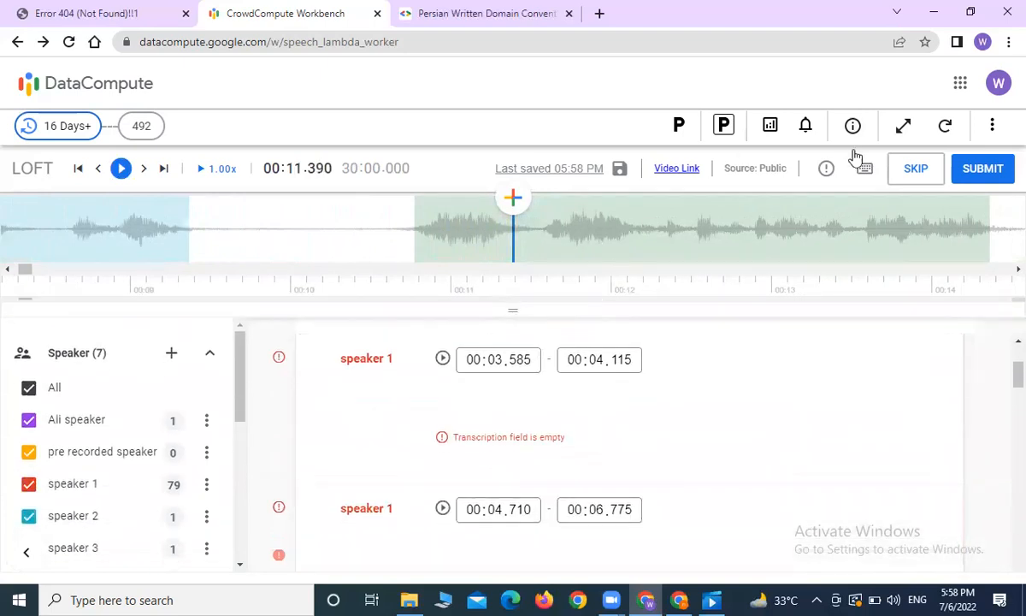
Review the marked segments along the waveform and place the playhead at 00:02.650 in the pause after the first segment
{"action": "scroll", "coordinate": [885, 238], "scroll_direction": "down", "scroll_amount": 10}
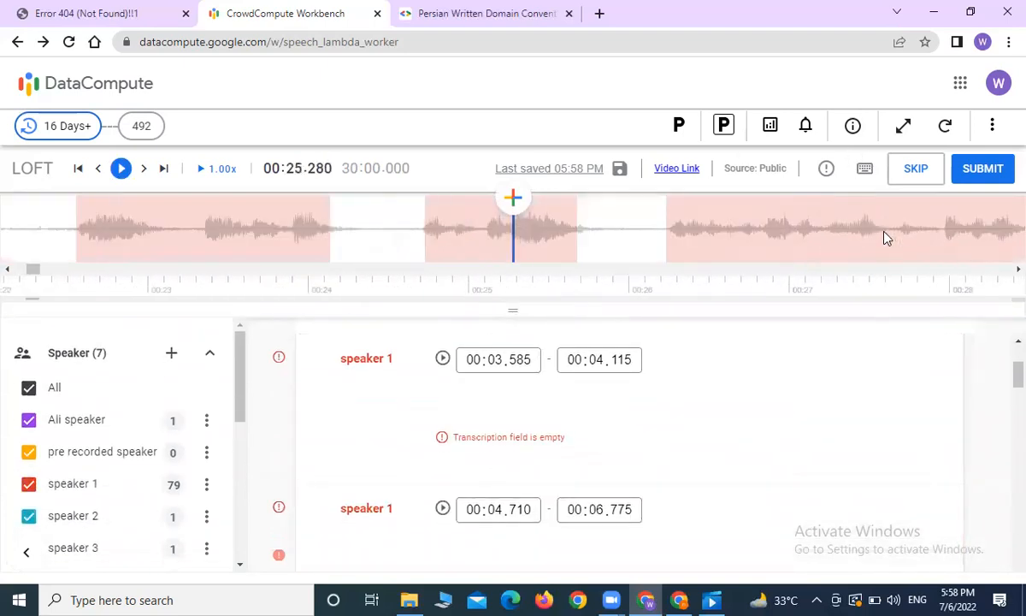
{"action": "scroll", "coordinate": [316, 229], "scroll_direction": "up", "scroll_amount": 5}
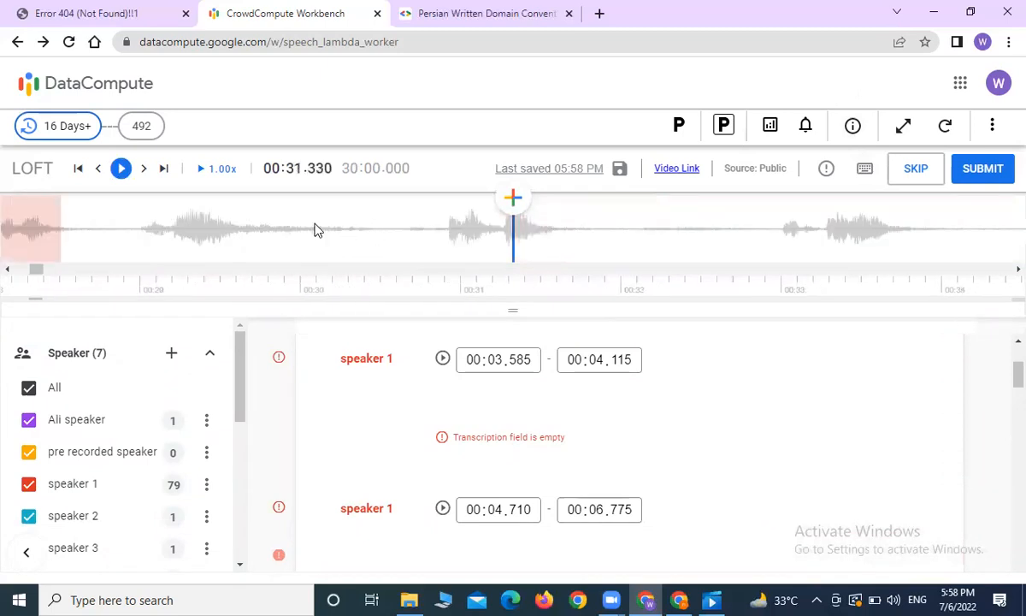
{"action": "scroll", "coordinate": [317, 229], "scroll_direction": "up", "scroll_amount": 8}
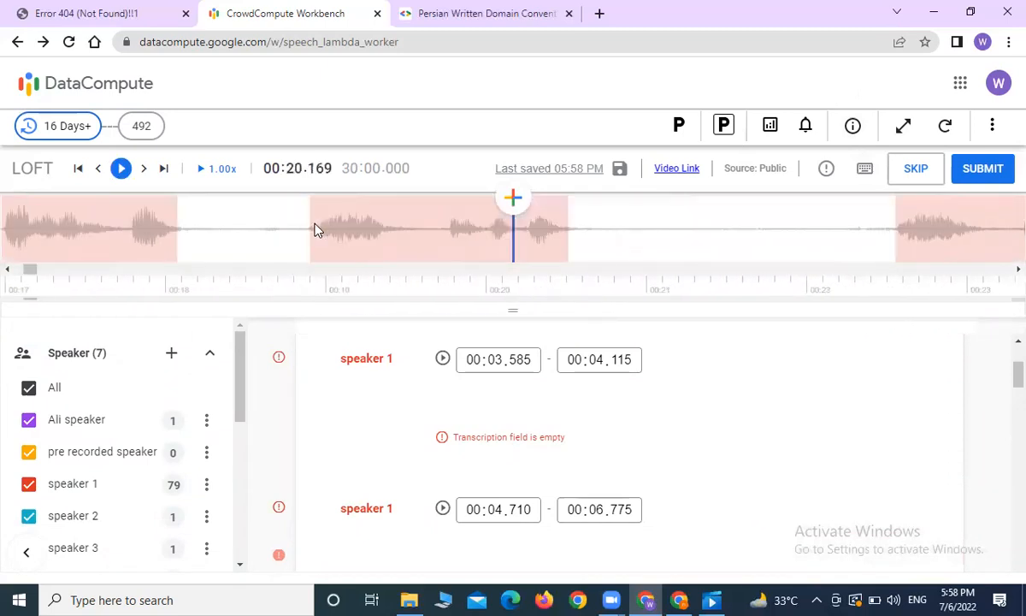
{"action": "scroll", "coordinate": [317, 229], "scroll_direction": "up", "scroll_amount": 7}
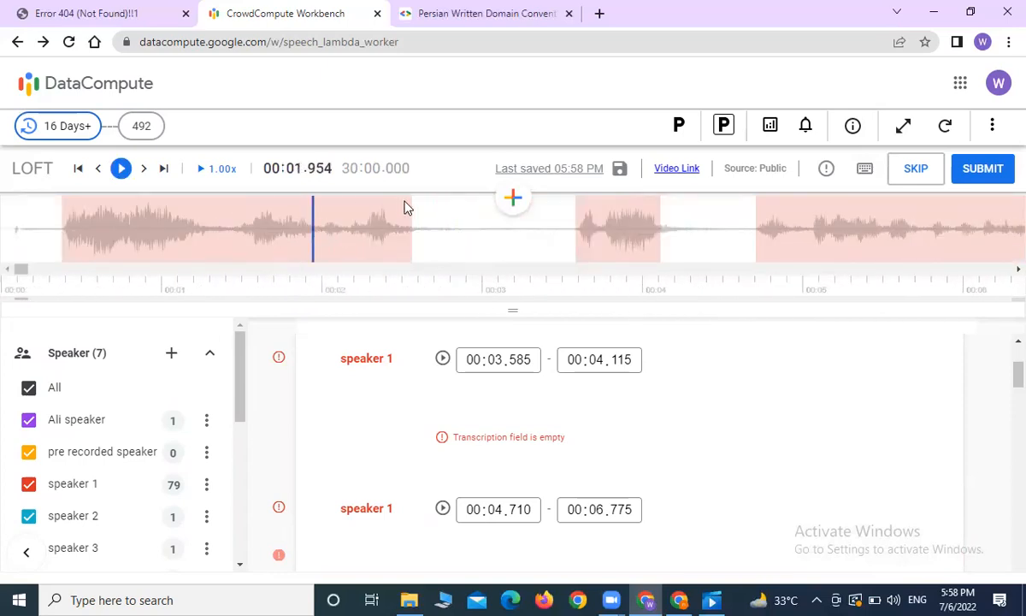
{"action": "left_click", "coordinate": [424, 229]}
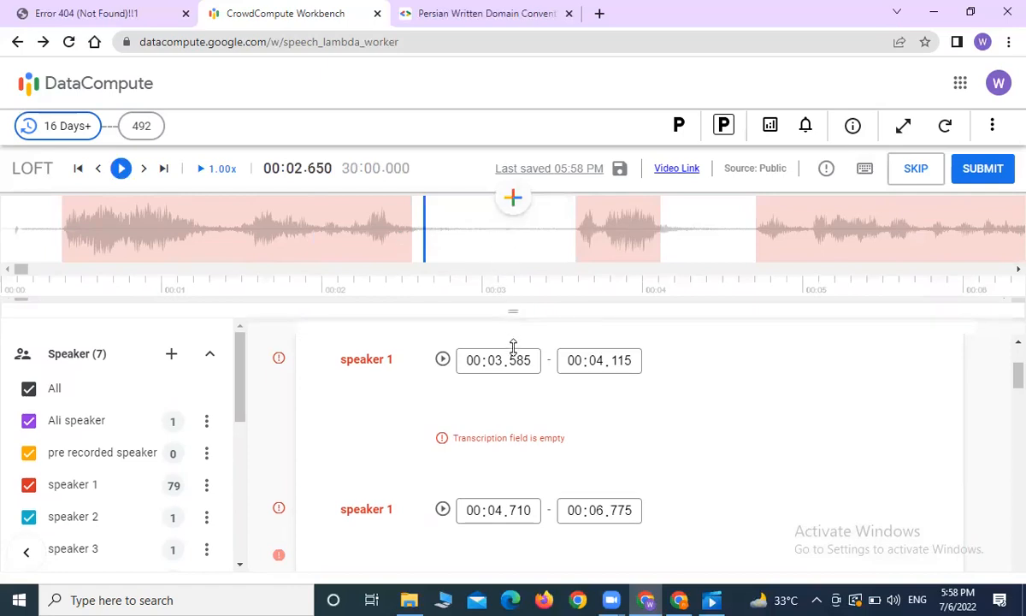
Reveal a narrow strip of the speaker timeline and create a segment from 00:29.025 to 00:30.025 over the unmarked speech
{"action": "left_click_drag", "start_coordinate": [513, 309], "coordinate": [513, 349]}
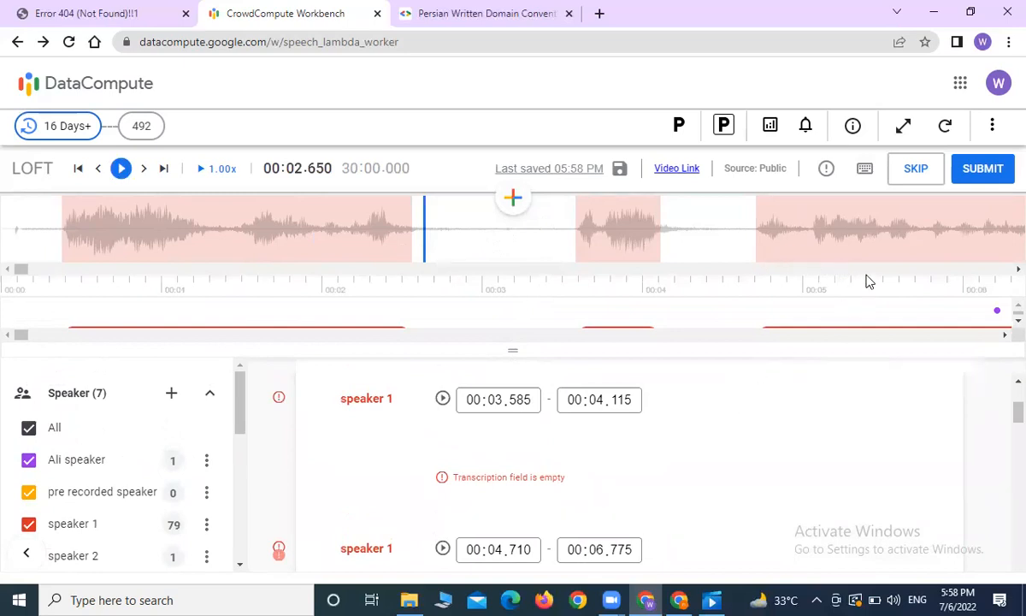
{"action": "scroll", "coordinate": [881, 243], "scroll_direction": "down", "scroll_amount": 9}
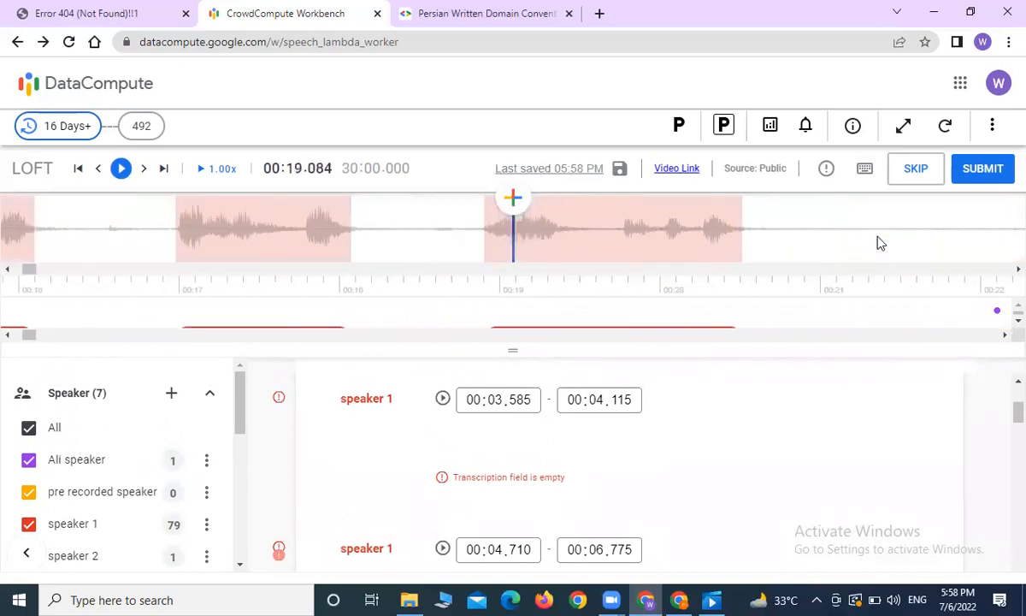
{"action": "scroll", "coordinate": [881, 242], "scroll_direction": "down", "scroll_amount": 4}
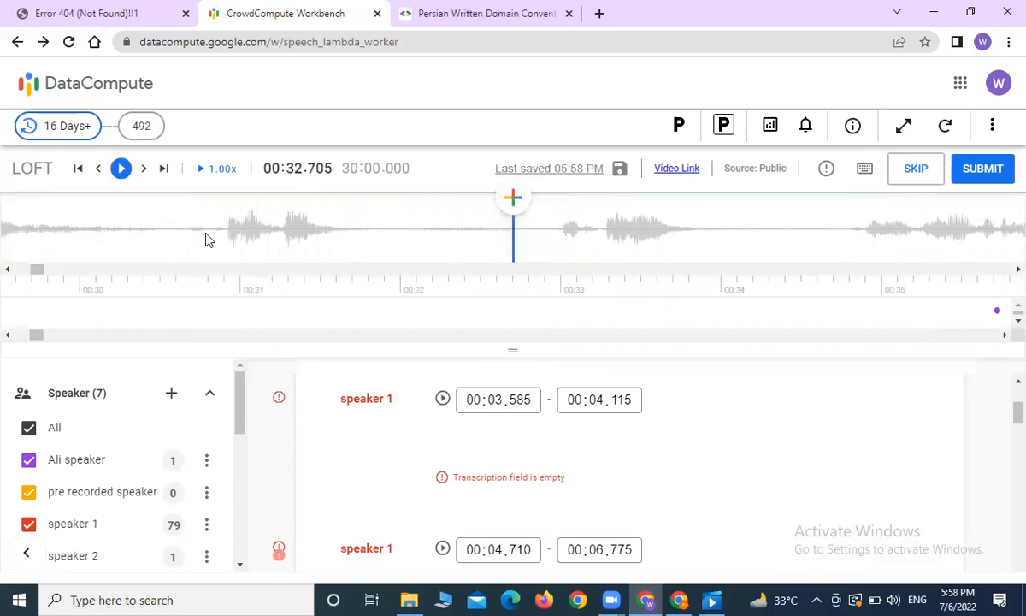
{"action": "scroll", "coordinate": [213, 235], "scroll_direction": "up", "scroll_amount": 2}
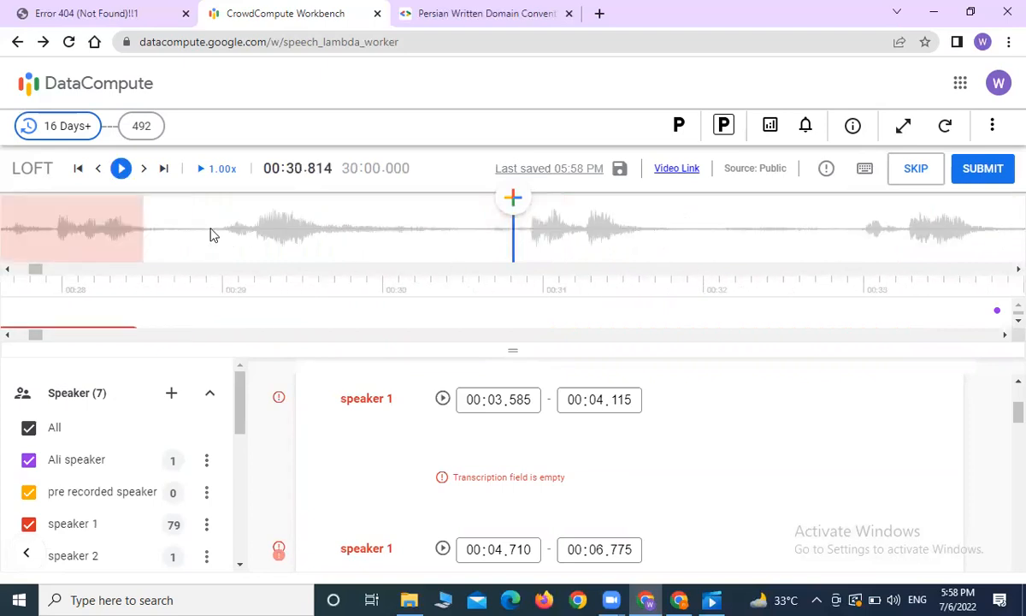
{"action": "left_click", "coordinate": [530, 227]}
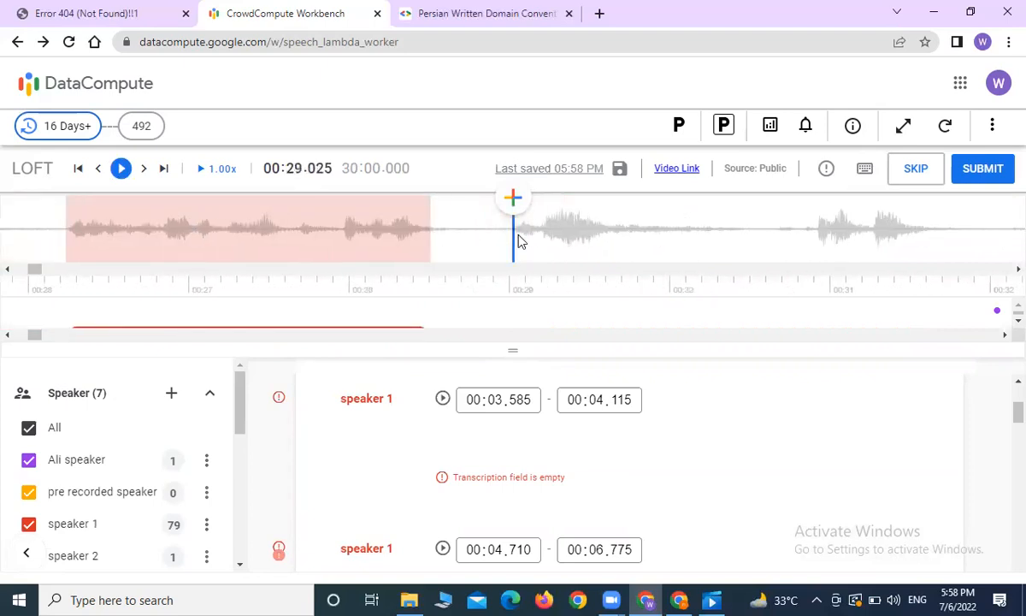
{"action": "left_click", "coordinate": [513, 198]}
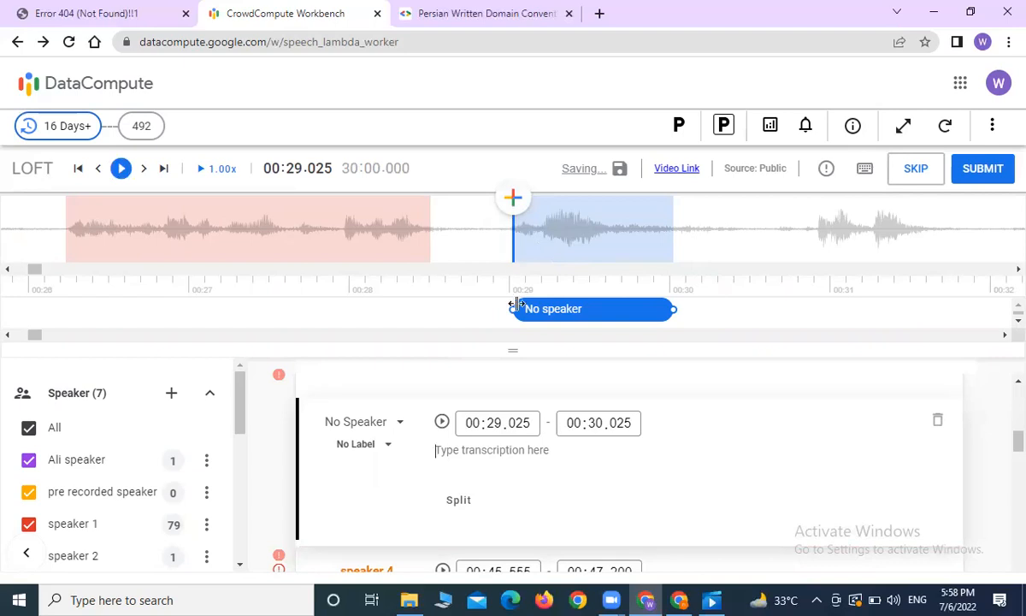
Move the new segment's start back to 00:28.705, and snap it forward to the playhead at 00:29.014
{"action": "left_click_drag", "start_coordinate": [511, 308], "coordinate": [462, 309]}
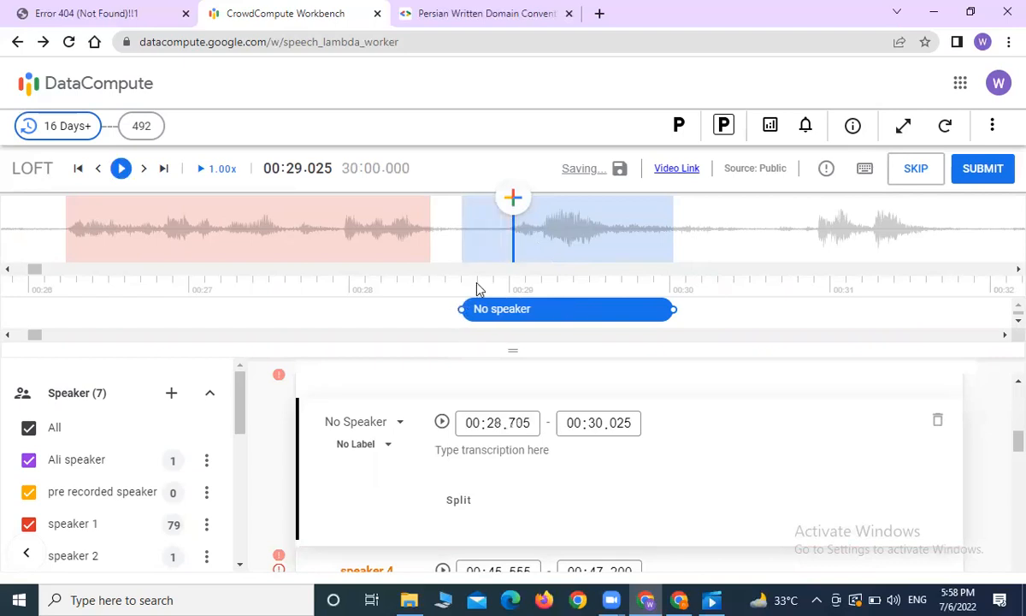
{"action": "left_click", "coordinate": [513, 234]}
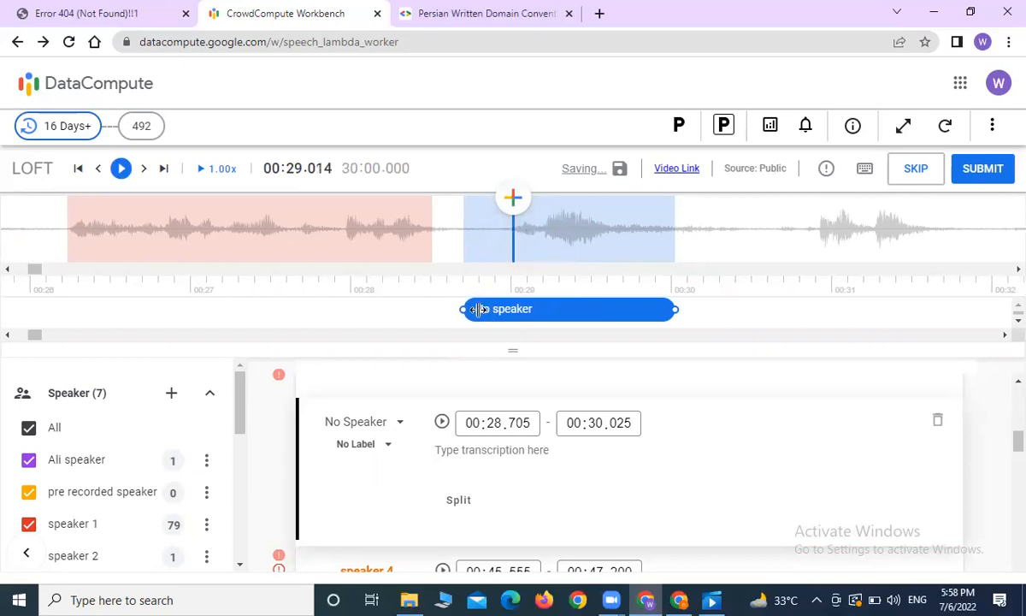
{"action": "mouse_move", "coordinate": [462, 307]}
{"action": "left_mouse_down"}
{"action": "mouse_move", "coordinate": [503, 311]}
{"action": "mouse_move", "coordinate": [449, 314]}
{"action": "mouse_move", "coordinate": [486, 311]}
{"action": "mouse_move", "coordinate": [463, 308]}
{"action": "left_mouse_up"}
{"action": "mouse_move", "coordinate": [461, 308]}
{"action": "left_mouse_down"}
{"action": "mouse_move", "coordinate": [517, 309]}
{"action": "mouse_move", "coordinate": [466, 309]}
{"action": "left_mouse_up"}
{"action": "key", "text": "ctrl+bracketleft"}
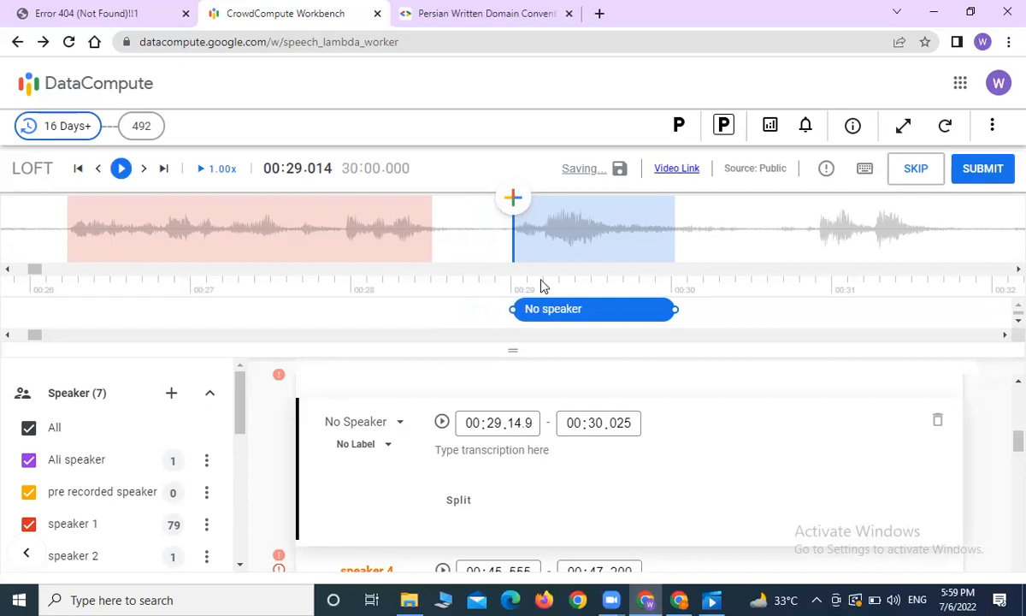
Snap the segment's end to the playhead at 00:29.635, and shorten it to 00:29.560
{"action": "left_click", "coordinate": [613, 236]}
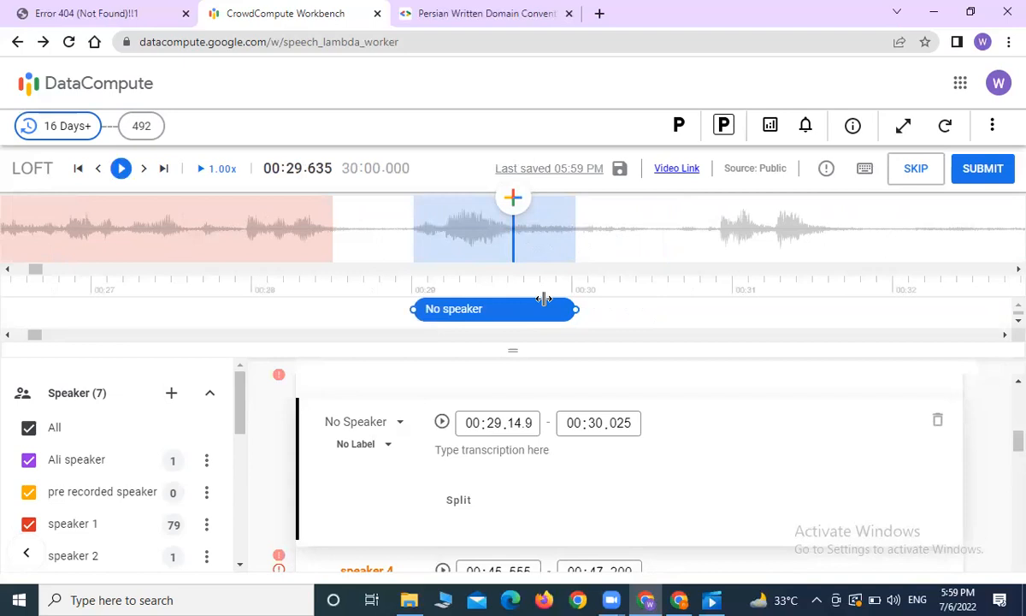
{"action": "key", "text": "]"}
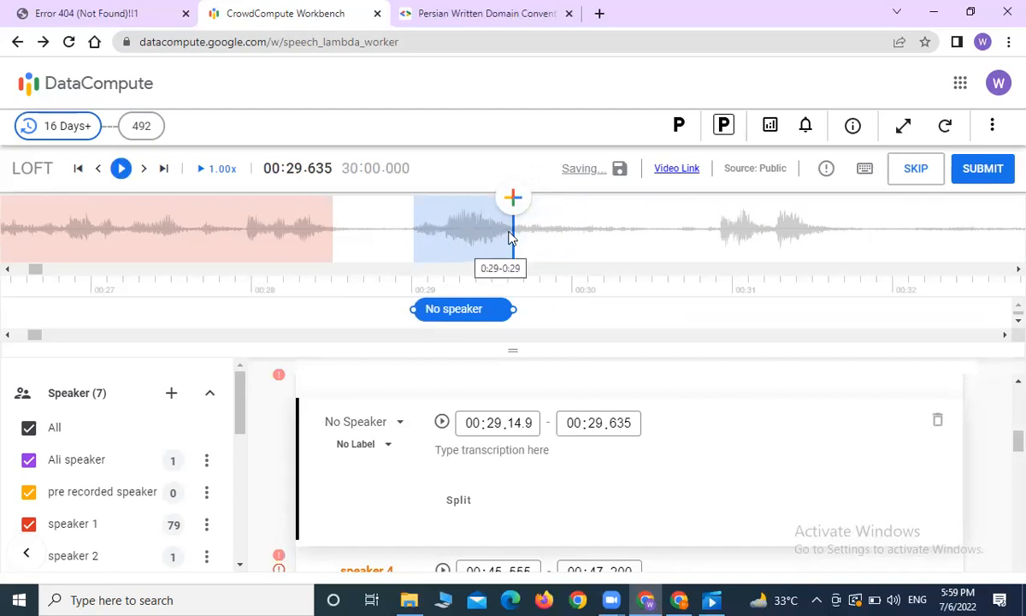
{"action": "mouse_move", "coordinate": [515, 312]}
{"action": "left_mouse_down"}
{"action": "mouse_move", "coordinate": [584, 310]}
{"action": "mouse_move", "coordinate": [483, 327]}
{"action": "mouse_move", "coordinate": [568, 300]}
{"action": "mouse_move", "coordinate": [502, 323]}
{"action": "left_mouse_up"}
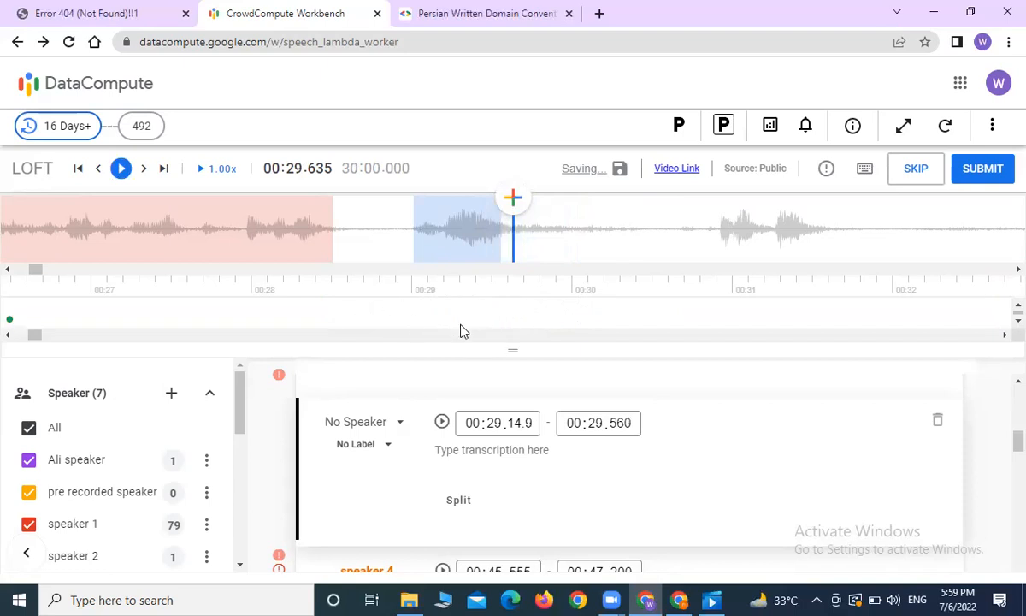
Extend the segment's start into the preceding pause at 00:28.580, and snap it to the playhead at 00:29.010
{"action": "left_click", "coordinate": [416, 231]}
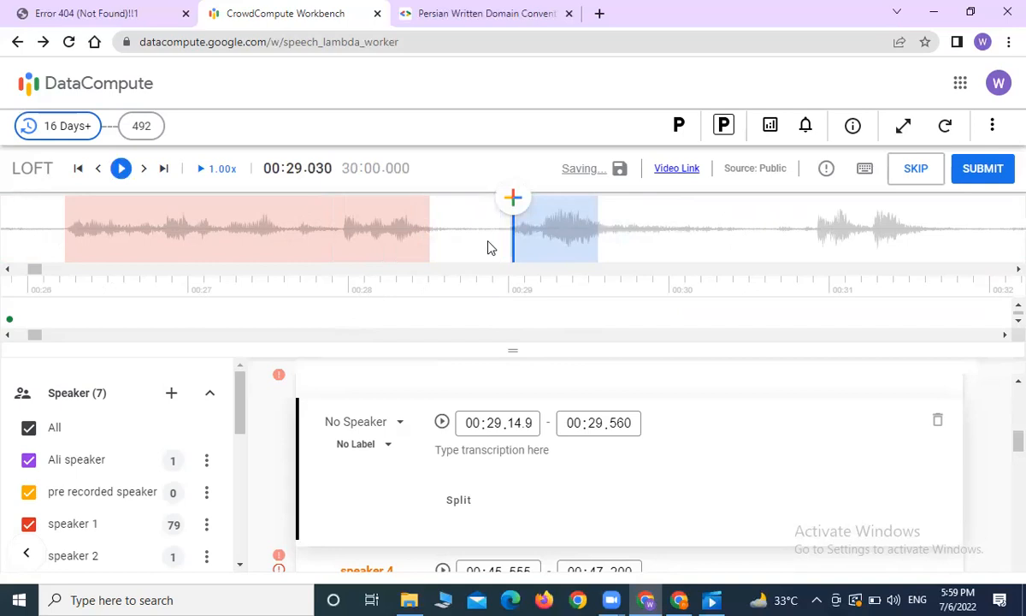
{"action": "left_click_drag", "start_coordinate": [508, 308], "coordinate": [441, 307]}
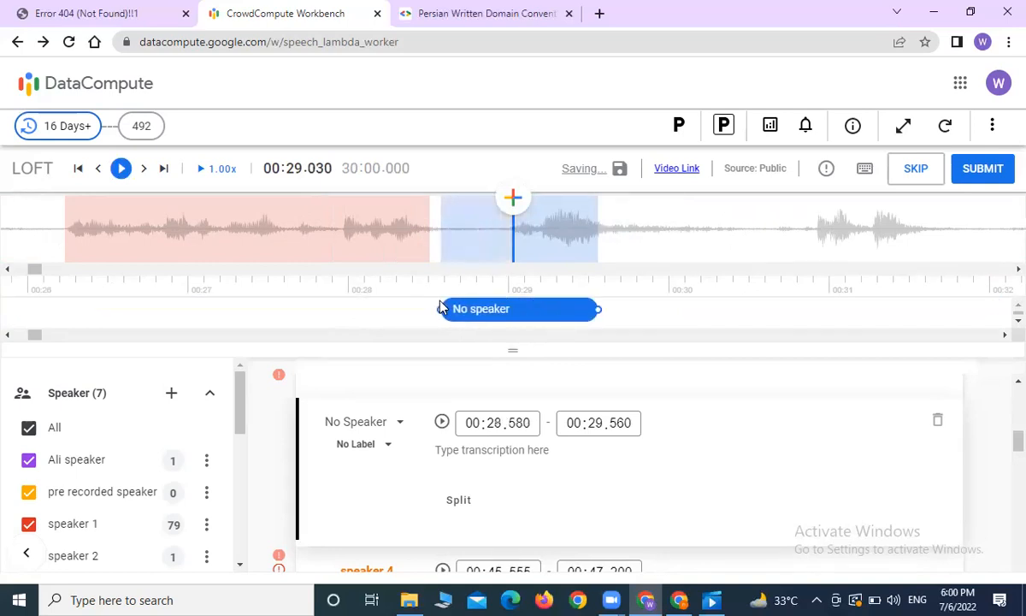
{"action": "left_click", "coordinate": [511, 229]}
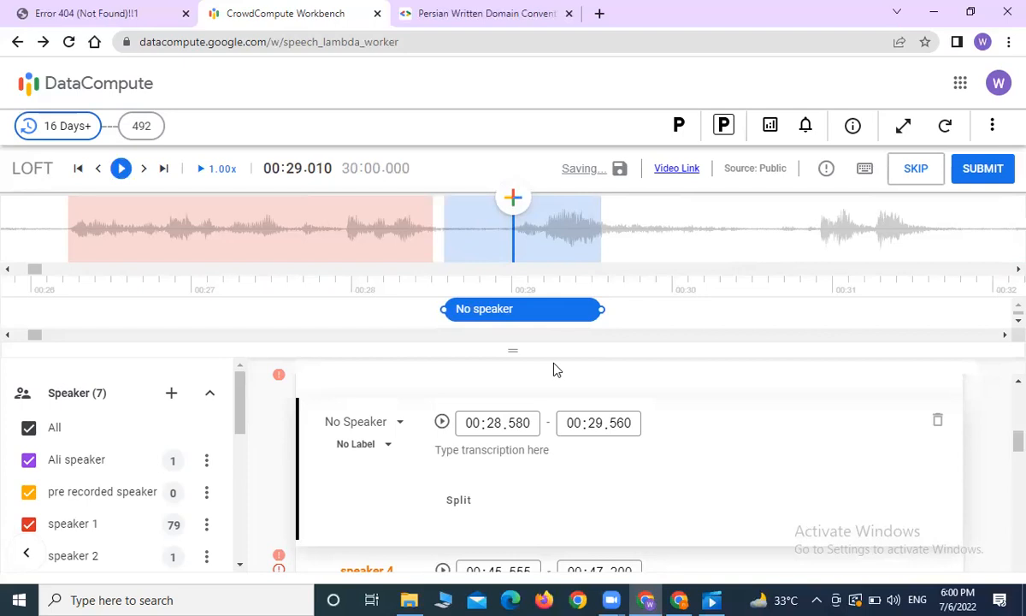
{"action": "key", "text": "ctrl+["}
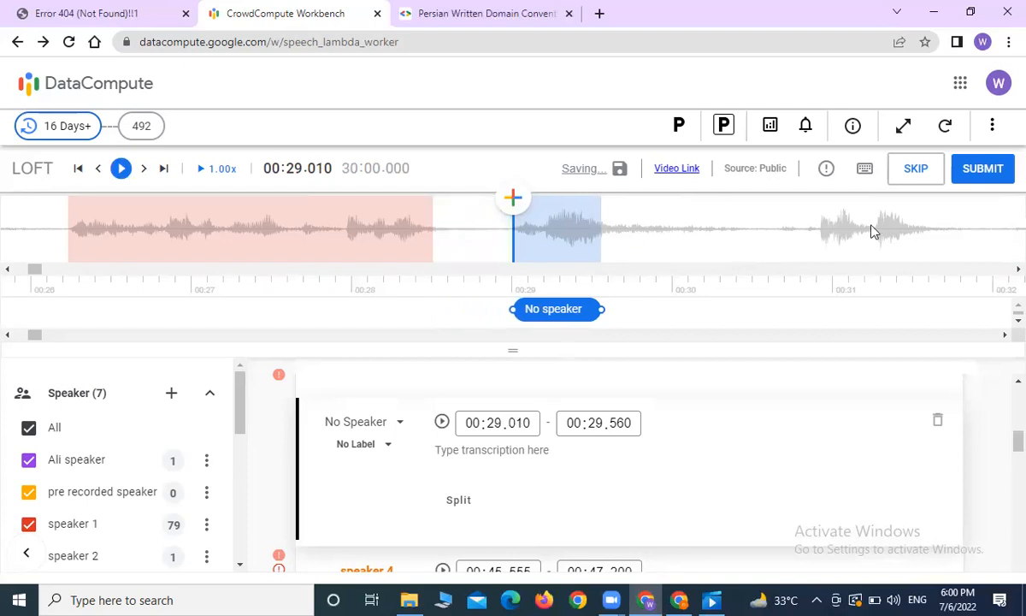
Extend the segment's end to the playhead at 00:31.495 and assign the segment to speaker 1
{"action": "left_click", "coordinate": [909, 237]}
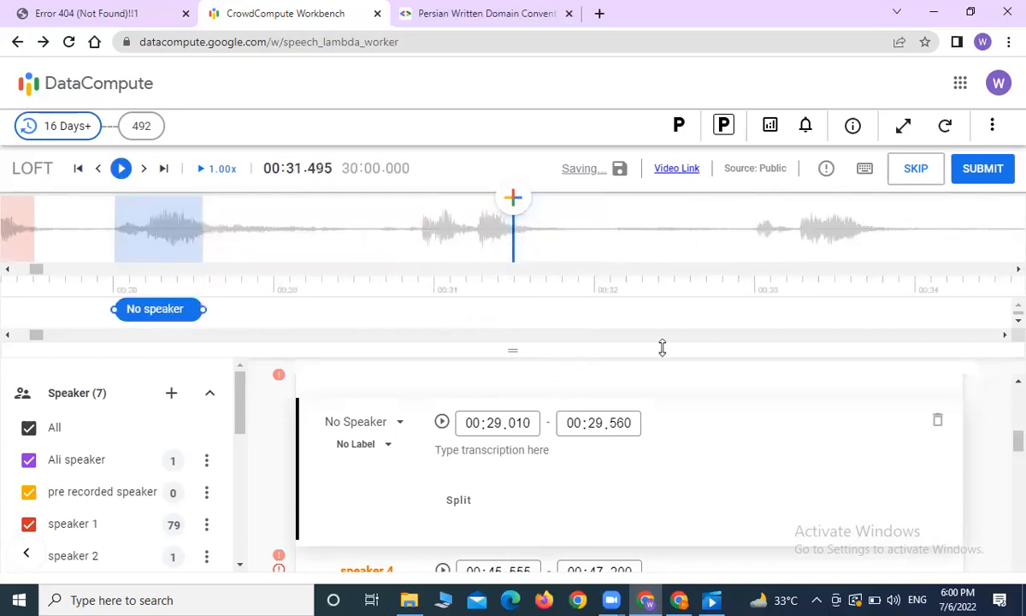
{"action": "key", "text": "]"}
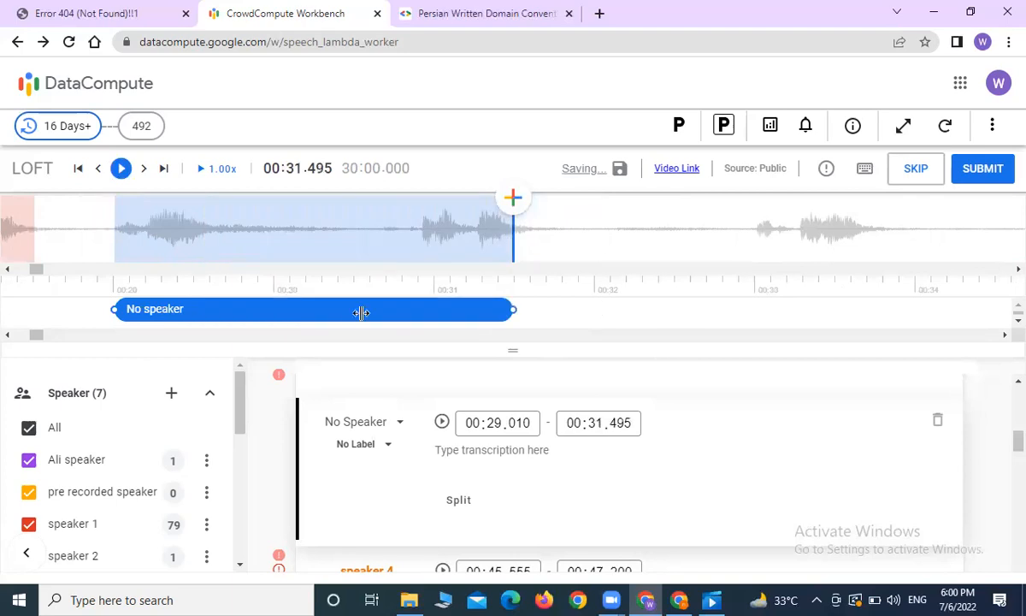
{"action": "left_click", "coordinate": [373, 423]}
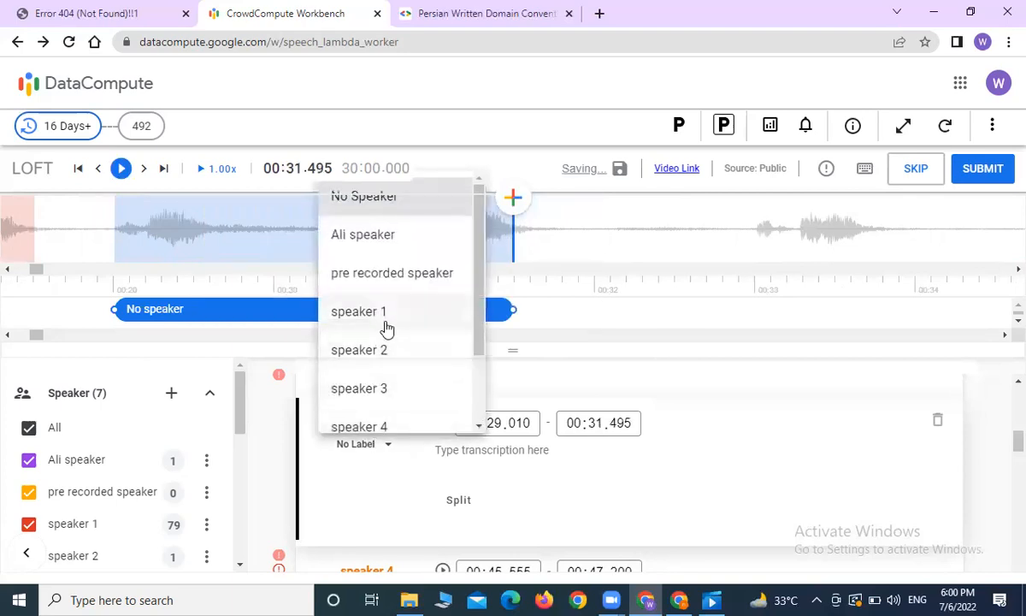
{"action": "left_click", "coordinate": [419, 323]}
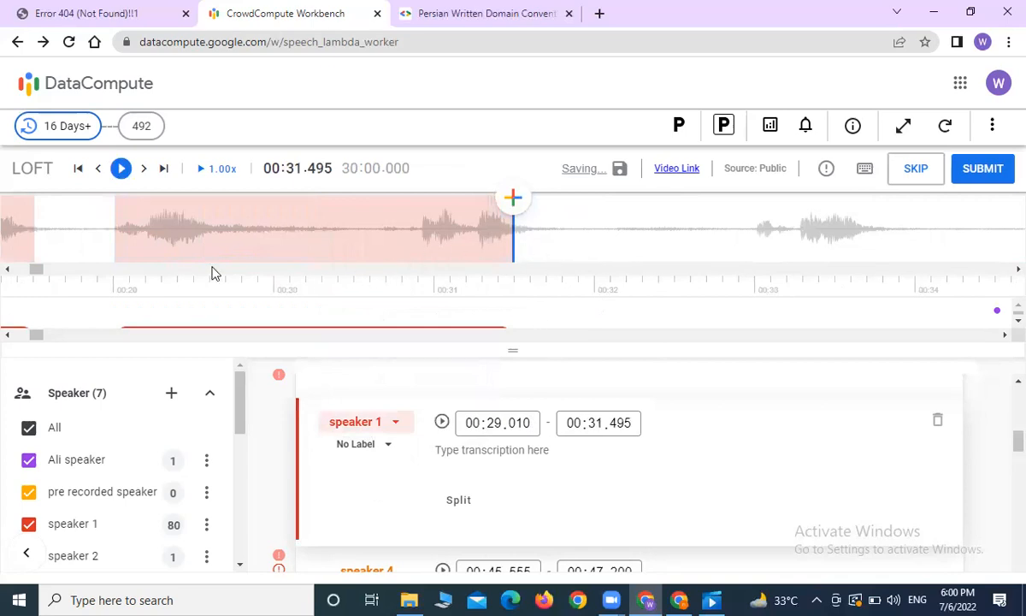
Switch to the Audio Transcription document in Google Docs, examine the outline of portal work topics, and return to DataCompute
{"action": "left_click_drag", "start_coordinate": [37, 269], "coordinate": [26, 269]}
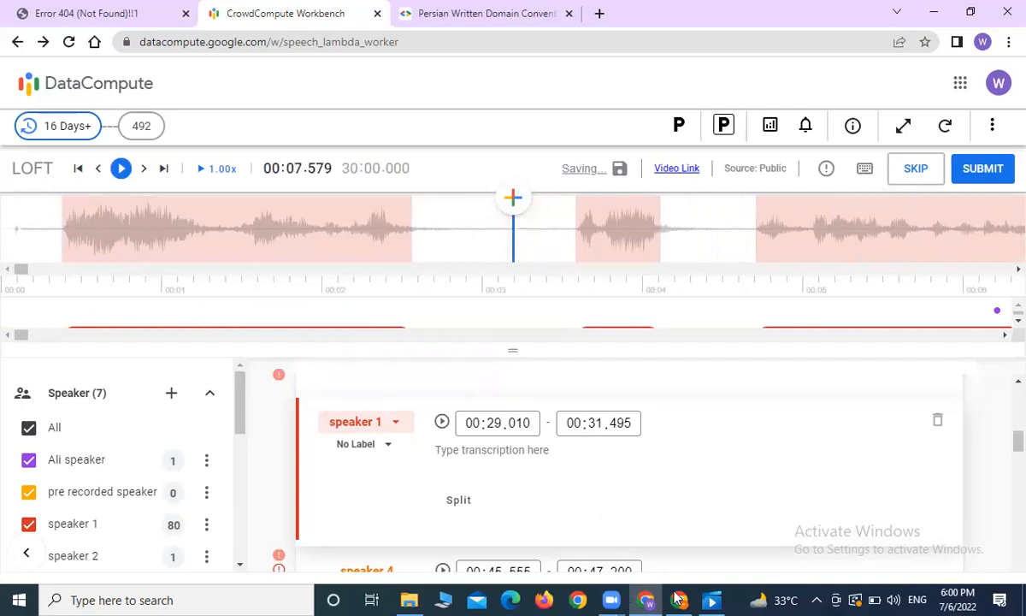
{"action": "mouse_move", "coordinate": [678, 599]}
{"action": "left_click", "coordinate": [676, 513]}
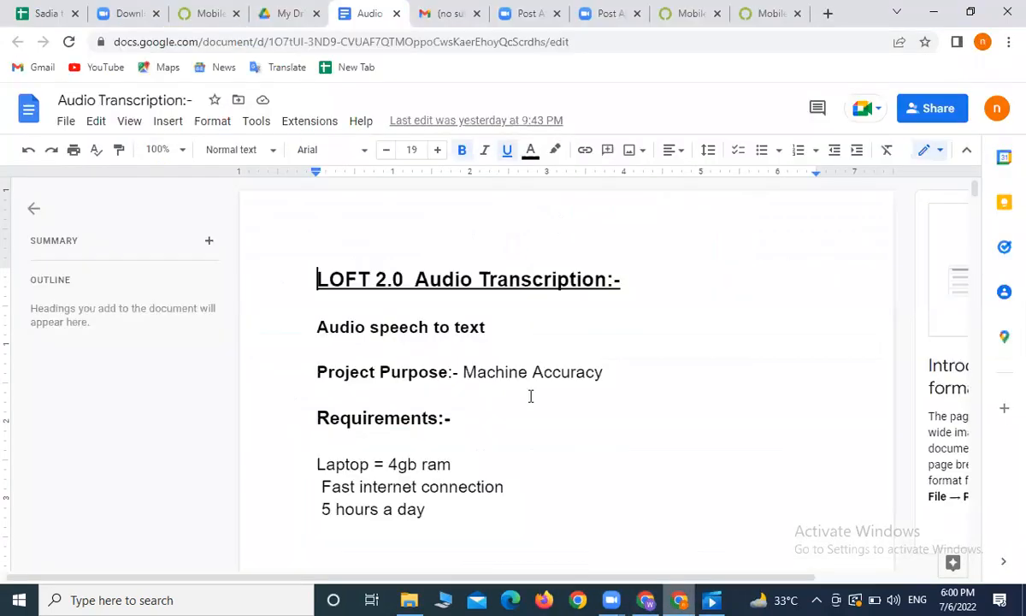
{"action": "scroll", "coordinate": [530, 396], "scroll_direction": "down", "scroll_amount": 10}
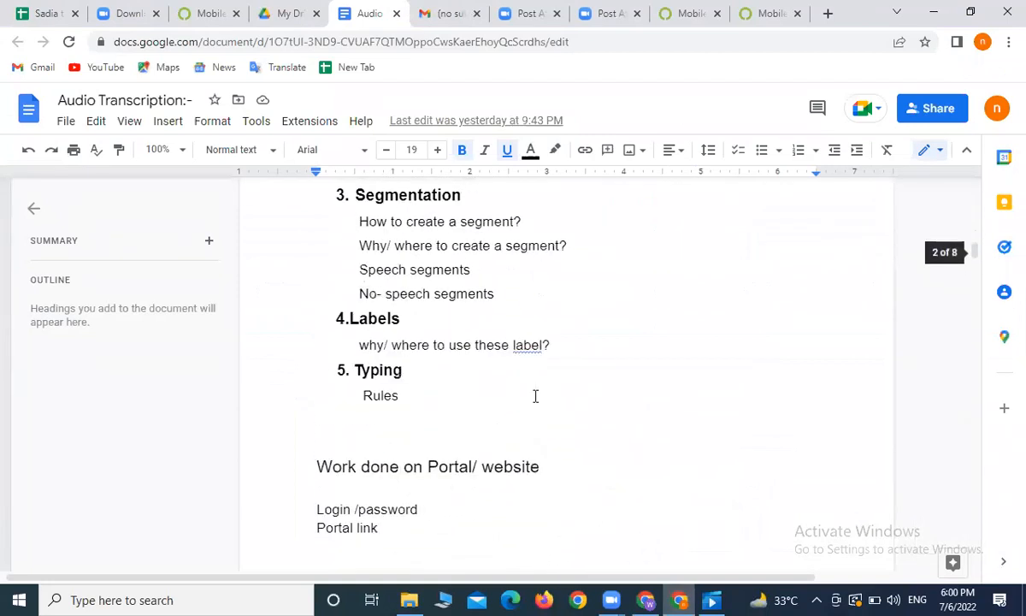
{"action": "scroll", "coordinate": [313, 308], "scroll_direction": "up", "scroll_amount": 1}
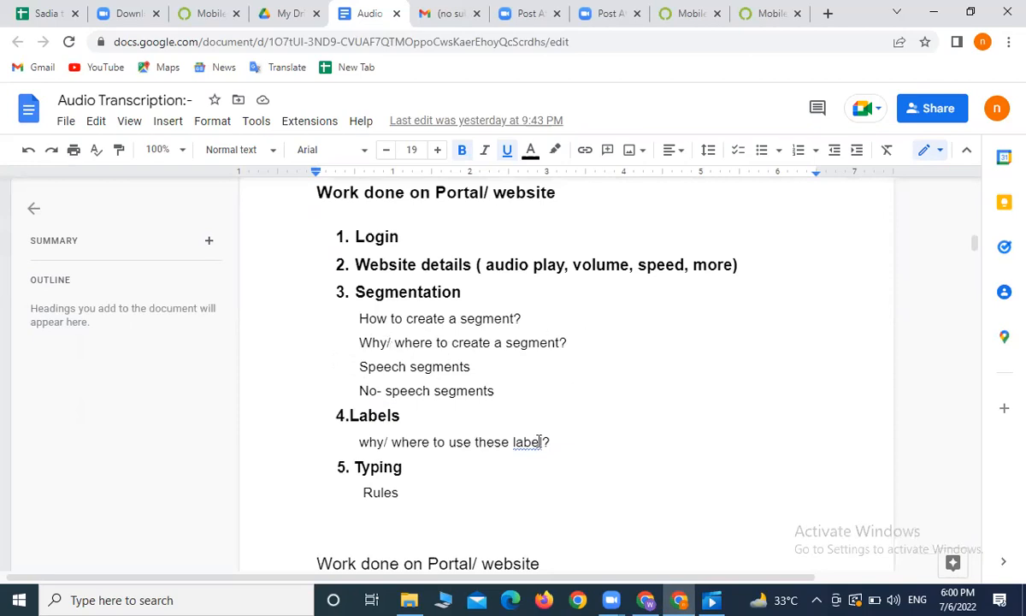
{"action": "left_click", "coordinate": [676, 597]}
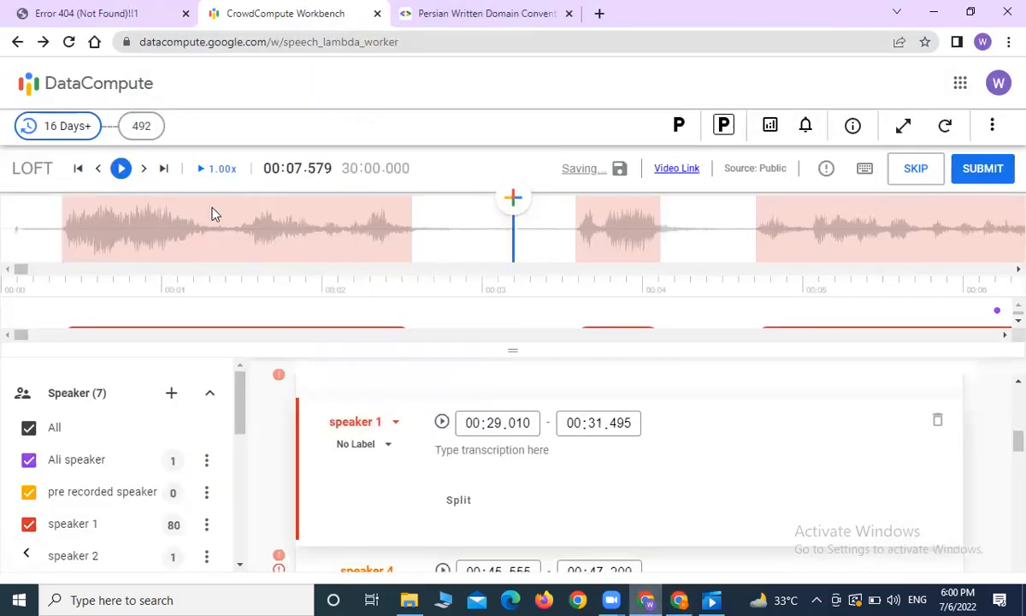
Examine the segments on the speaker tracks from the start to about 00:32, and return the playhead to the first segment's start at 00:00.385
{"action": "left_click", "coordinate": [212, 229]}
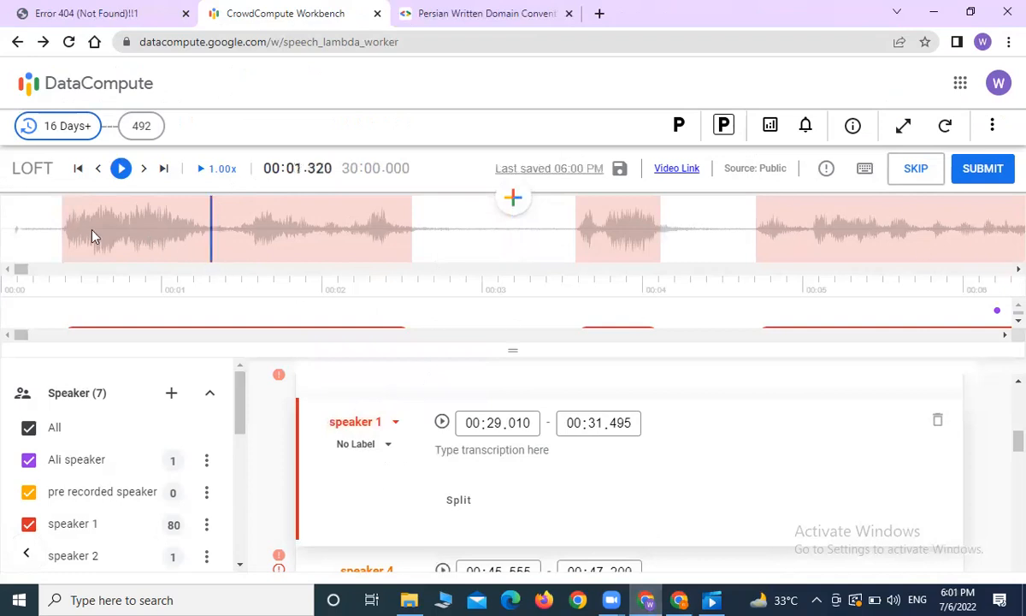
{"action": "left_click", "coordinate": [66, 233]}
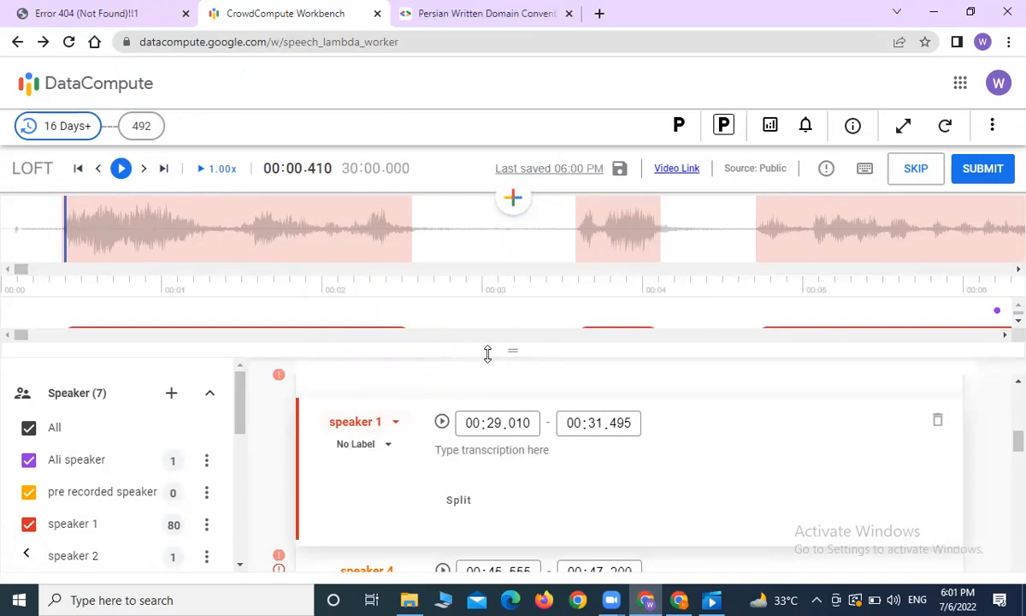
{"action": "left_click_drag", "start_coordinate": [503, 351], "coordinate": [513, 452]}
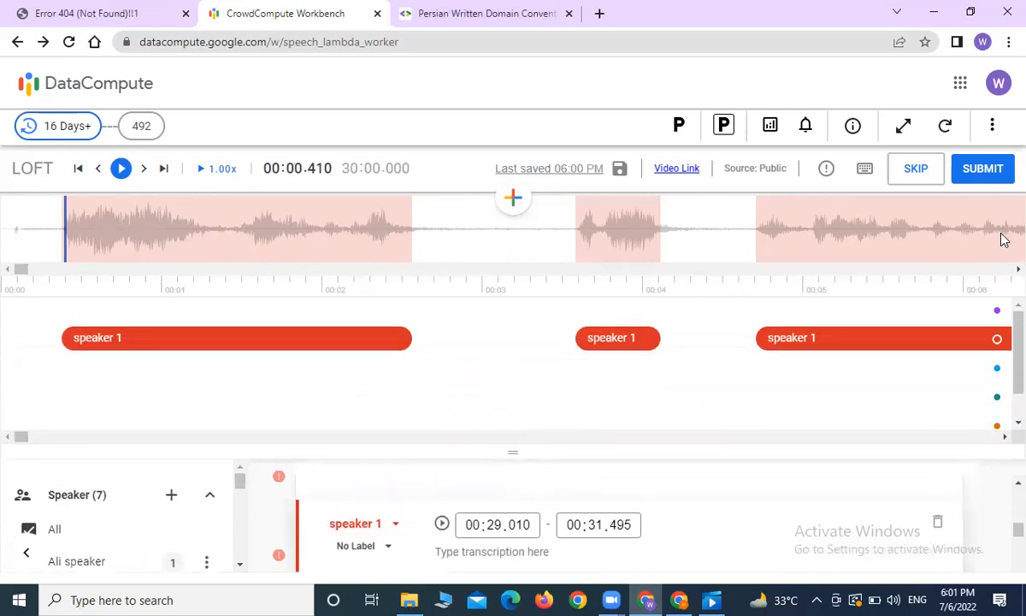
{"action": "left_click", "coordinate": [1017, 268]}
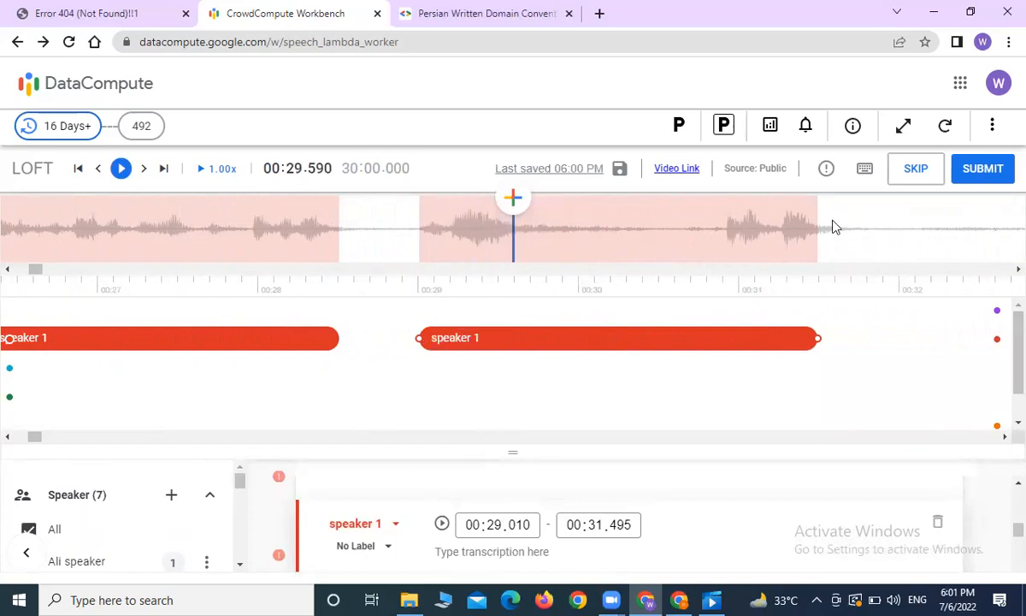
{"action": "left_click_drag", "start_coordinate": [509, 451], "coordinate": [509, 376]}
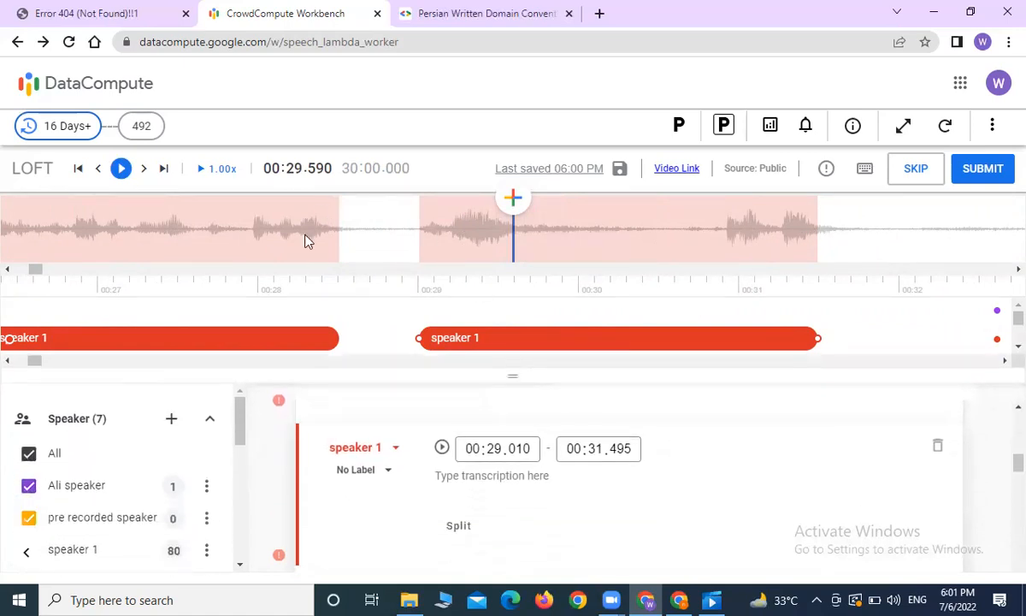
{"action": "scroll", "coordinate": [308, 237], "scroll_direction": "up", "scroll_amount": 5}
{"action": "scroll", "coordinate": [308, 242], "scroll_direction": "up", "scroll_amount": 8}
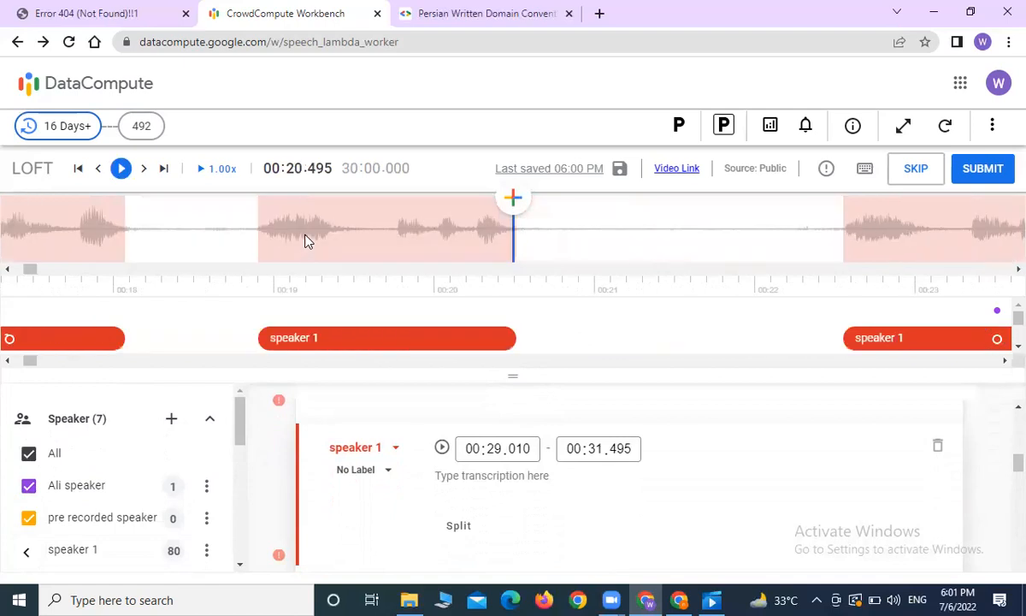
{"action": "scroll", "coordinate": [308, 241], "scroll_direction": "up", "scroll_amount": 8}
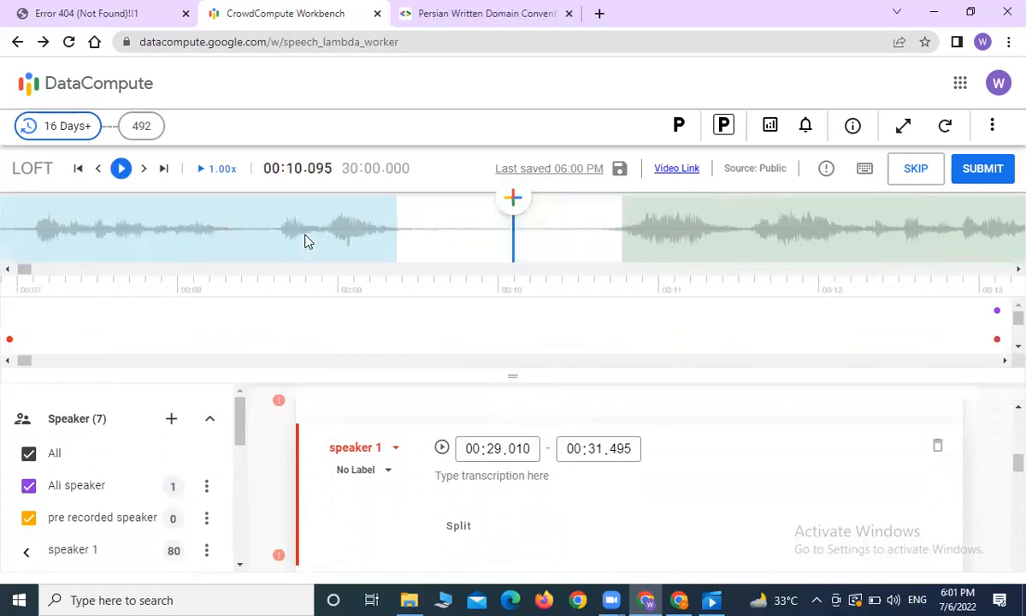
{"action": "left_click", "coordinate": [307, 240]}
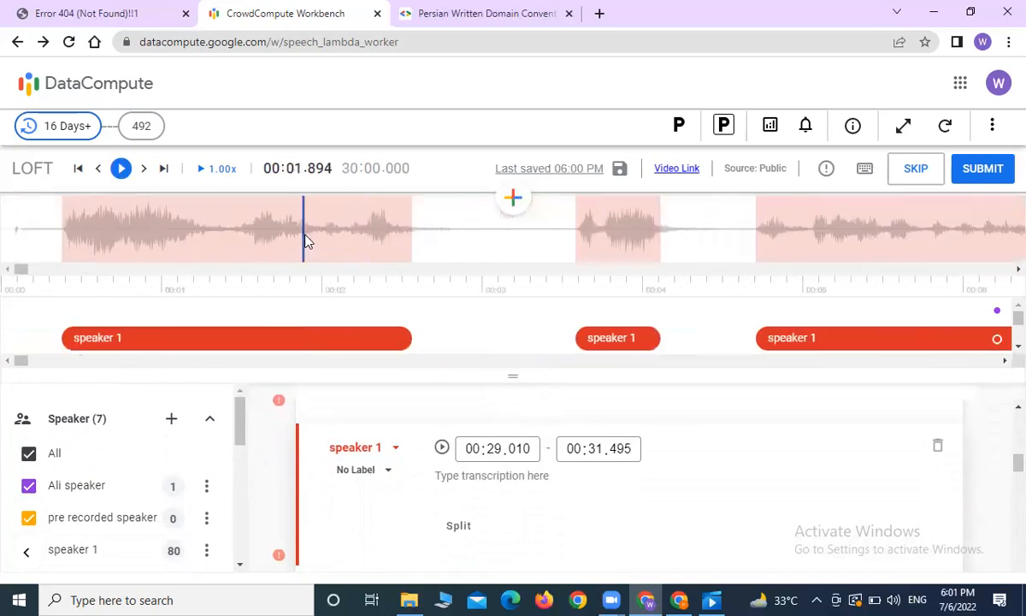
{"action": "left_click", "coordinate": [112, 235]}
{"action": "left_click", "coordinate": [62, 229]}
Remove the two speaker 1 segments at 00:03.585–00:04.115 and 00:04.710–00:06.775
{"action": "left_click", "coordinate": [610, 338]}
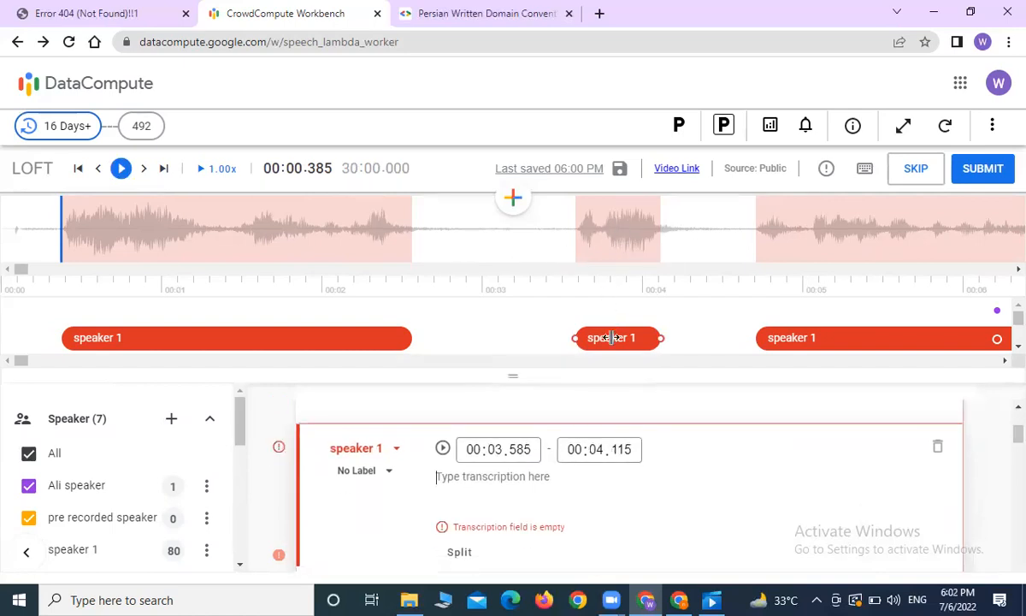
{"action": "left_click", "coordinate": [937, 448]}
{"action": "left_click", "coordinate": [657, 415]}
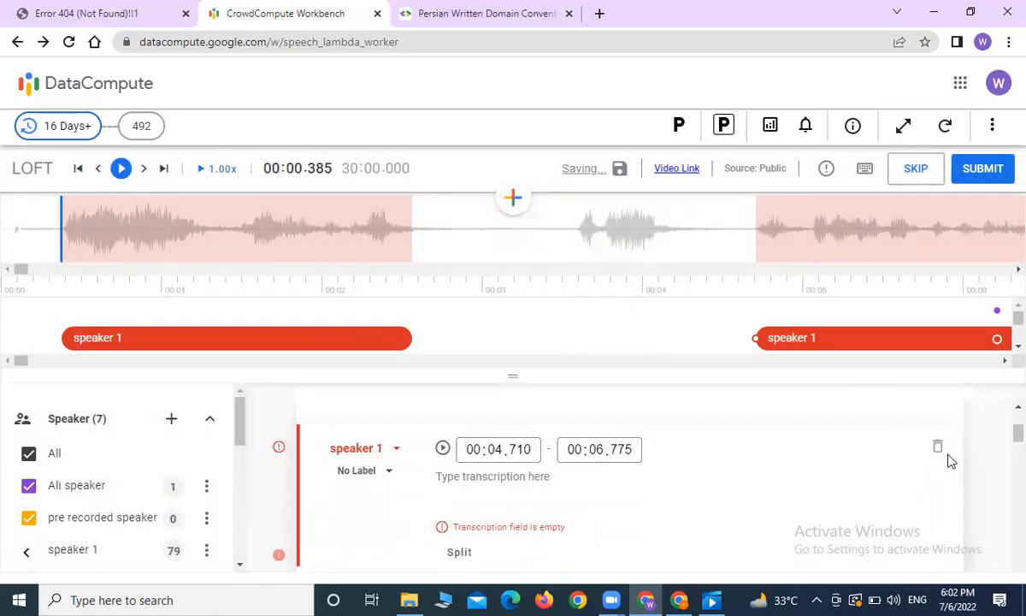
{"action": "left_click", "coordinate": [937, 451]}
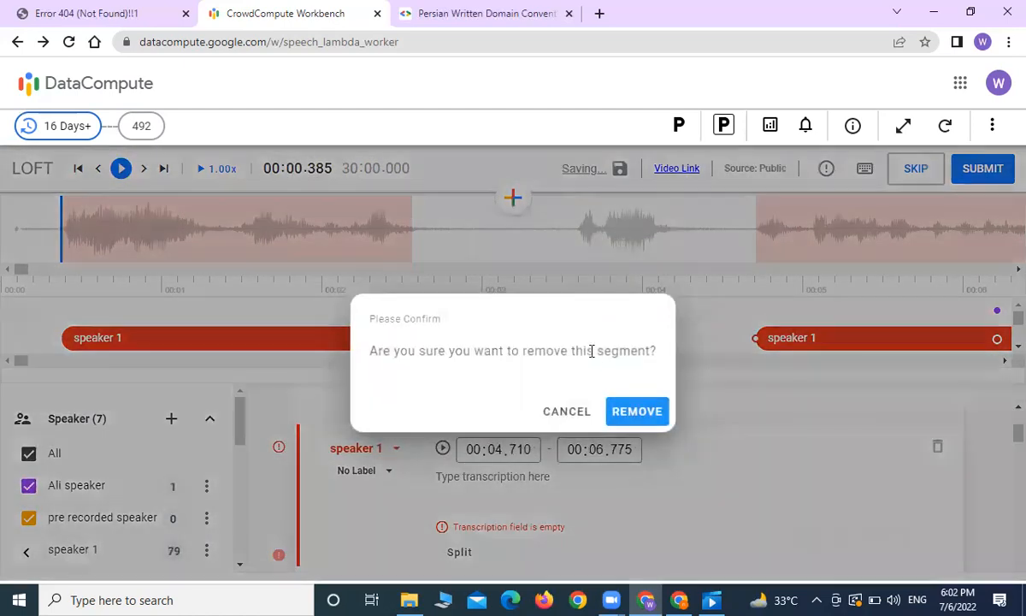
{"action": "left_click", "coordinate": [636, 414]}
Extend the first speaker 1 segment's end across the following pauses to about 00:05.945
{"action": "left_click", "coordinate": [407, 338]}
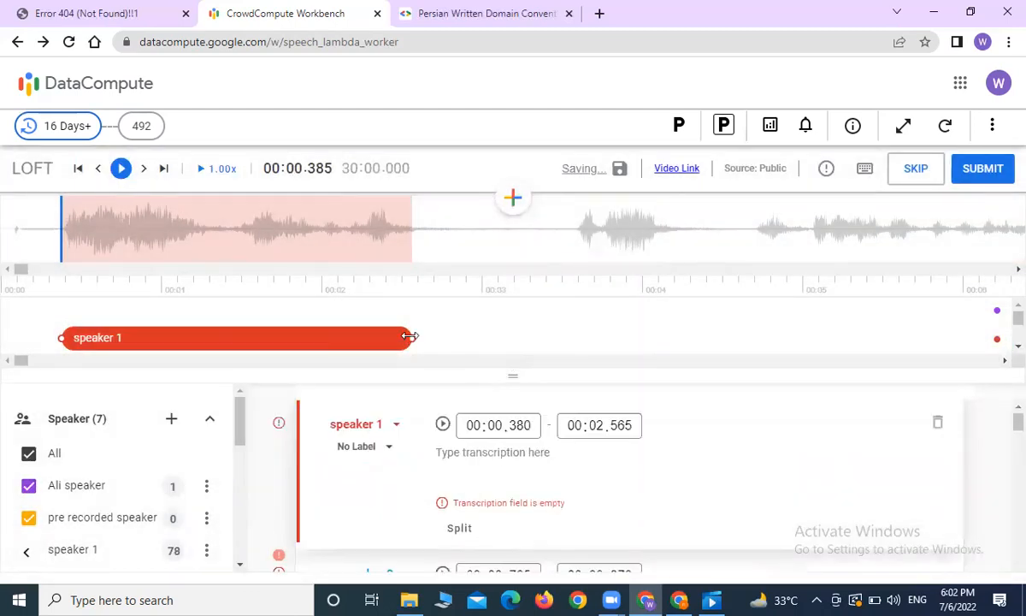
{"action": "left_click_drag", "start_coordinate": [410, 338], "coordinate": [955, 321]}
{"action": "left_click", "coordinate": [1016, 270]}
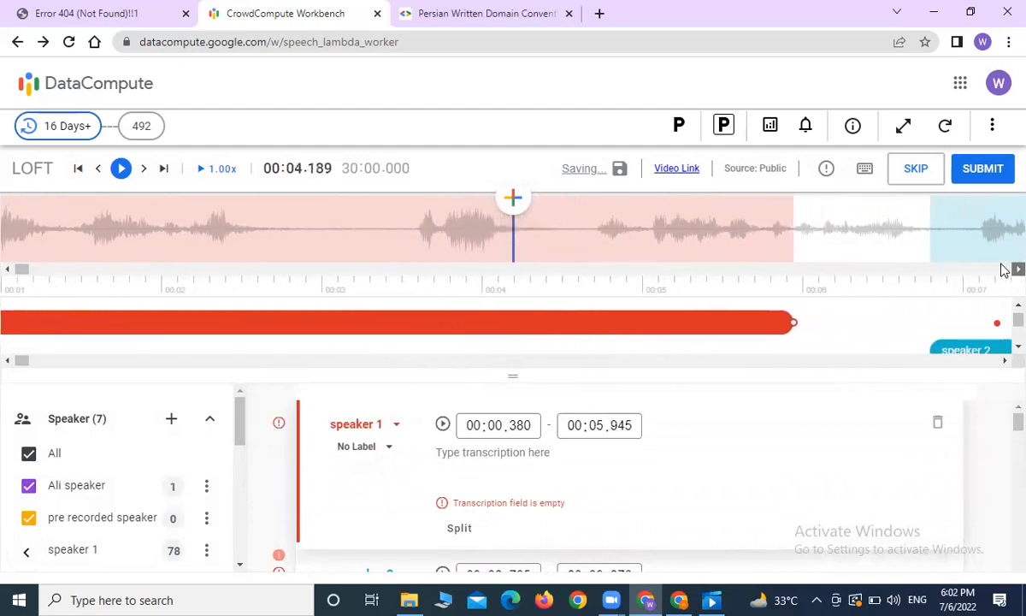
{"action": "left_click", "coordinate": [1017, 269]}
{"action": "left_click", "coordinate": [1017, 269]}
{"action": "left_click", "coordinate": [1017, 269]}
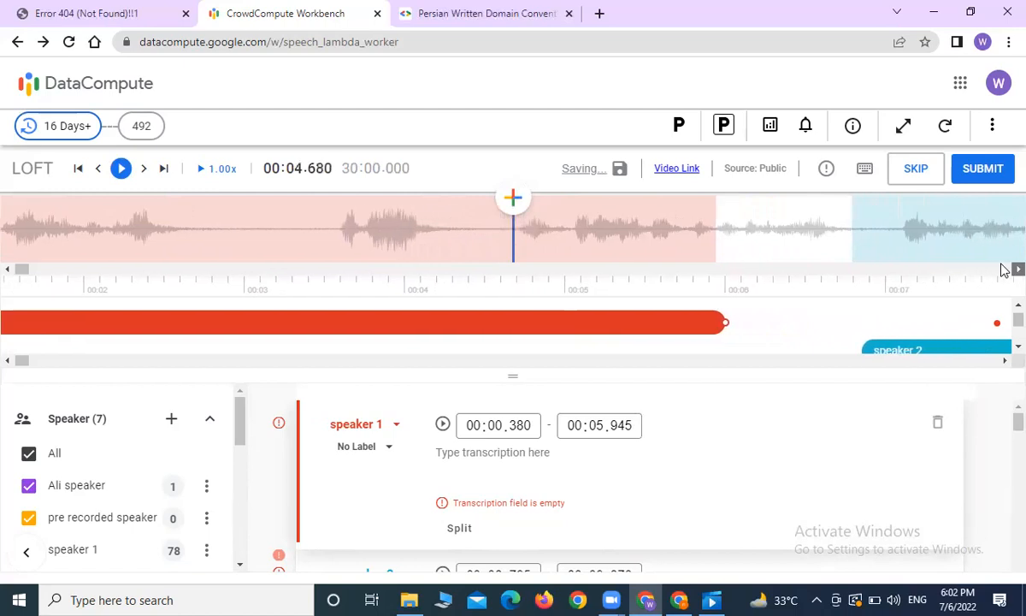
Remove the speaker 2 segment starting at 00:06.795, and extend the first speaker 1 segment's end to about 00:07.855
{"action": "left_click", "coordinate": [915, 350]}
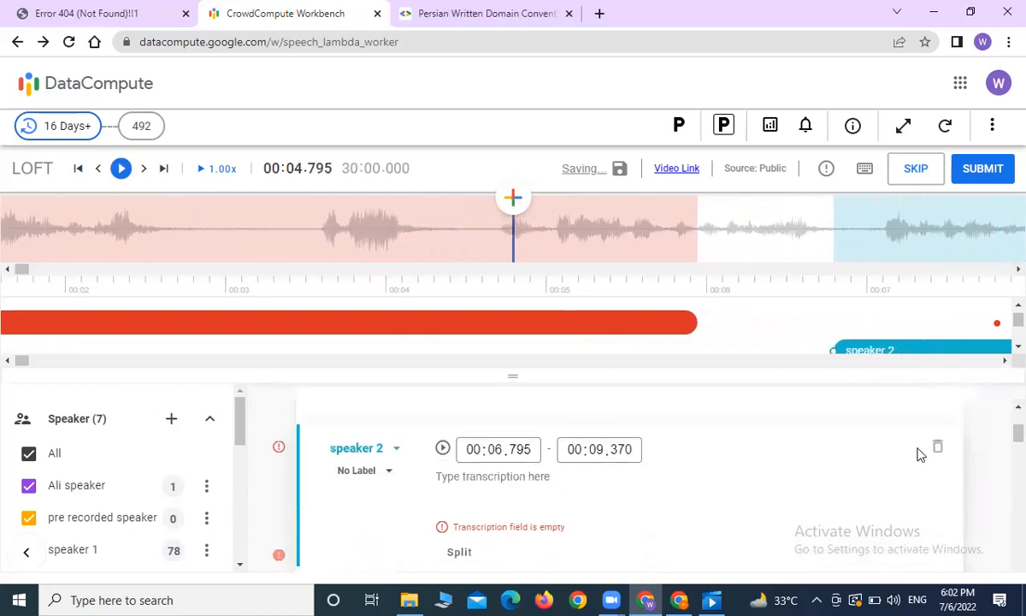
{"action": "left_click", "coordinate": [936, 447]}
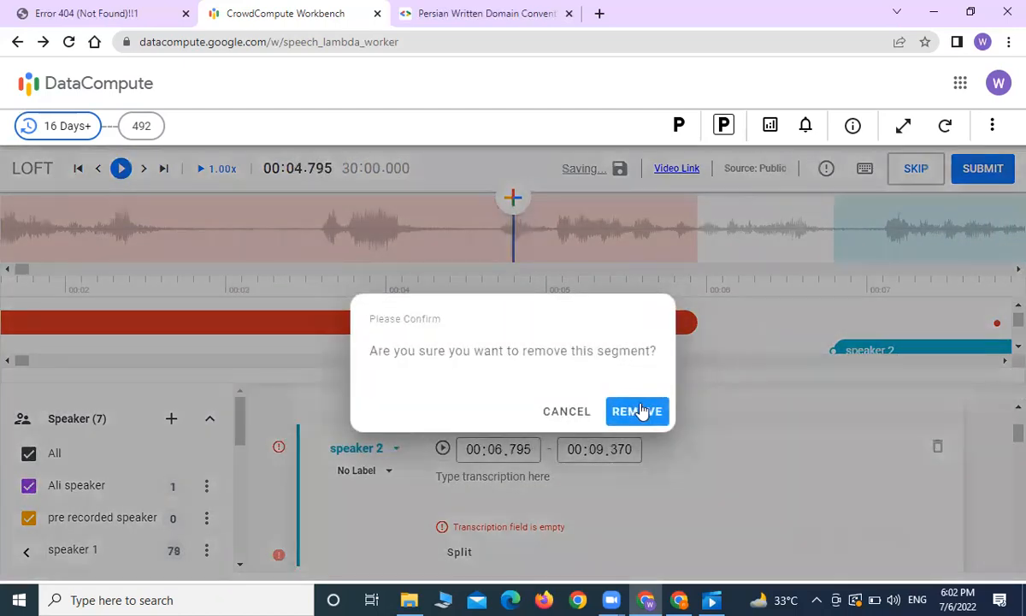
{"action": "left_click", "coordinate": [640, 411]}
{"action": "left_click_drag", "start_coordinate": [697, 322], "coordinate": [1001, 337]}
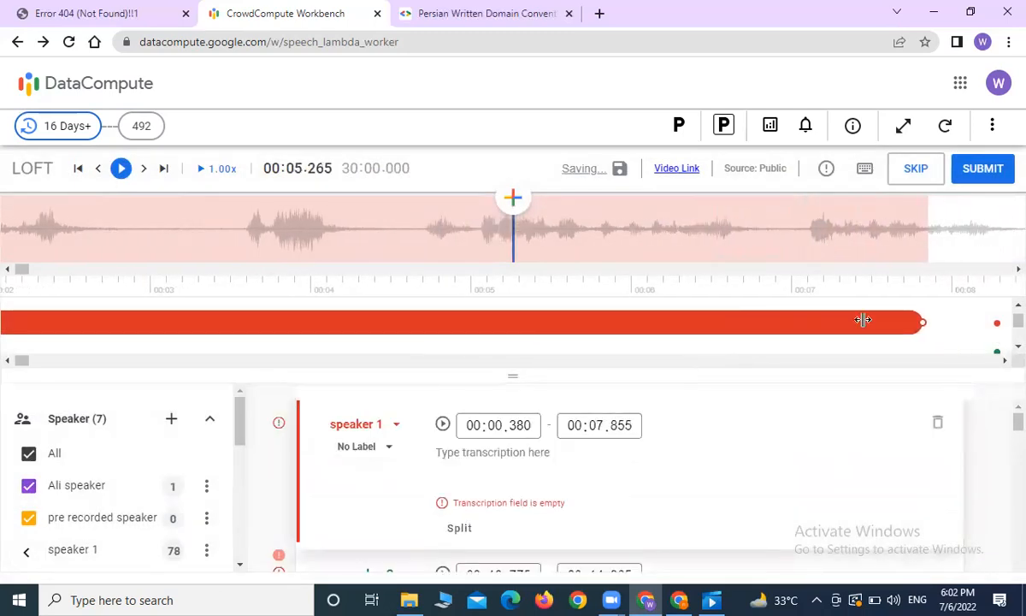
Examine the pause inside the long speaker 1 segment by placing the playhead at its edges, about 00:02.5 and 00:03.6
{"action": "left_click", "coordinate": [254, 239]}
{"action": "left_click", "coordinate": [254, 243]}
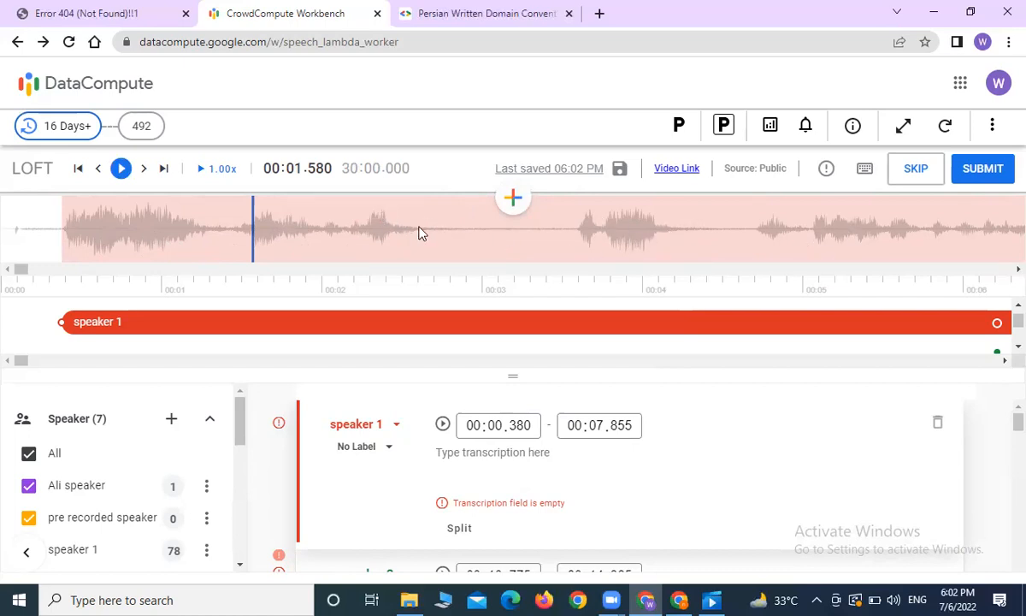
{"action": "left_click", "coordinate": [392, 238]}
{"action": "left_click", "coordinate": [402, 242]}
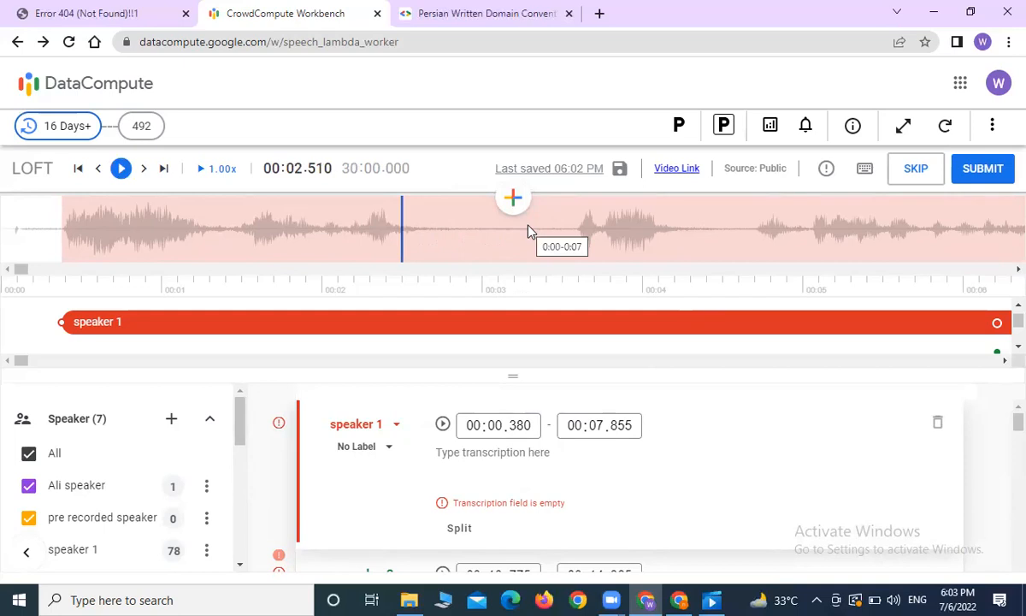
{"action": "left_click", "coordinate": [394, 233]}
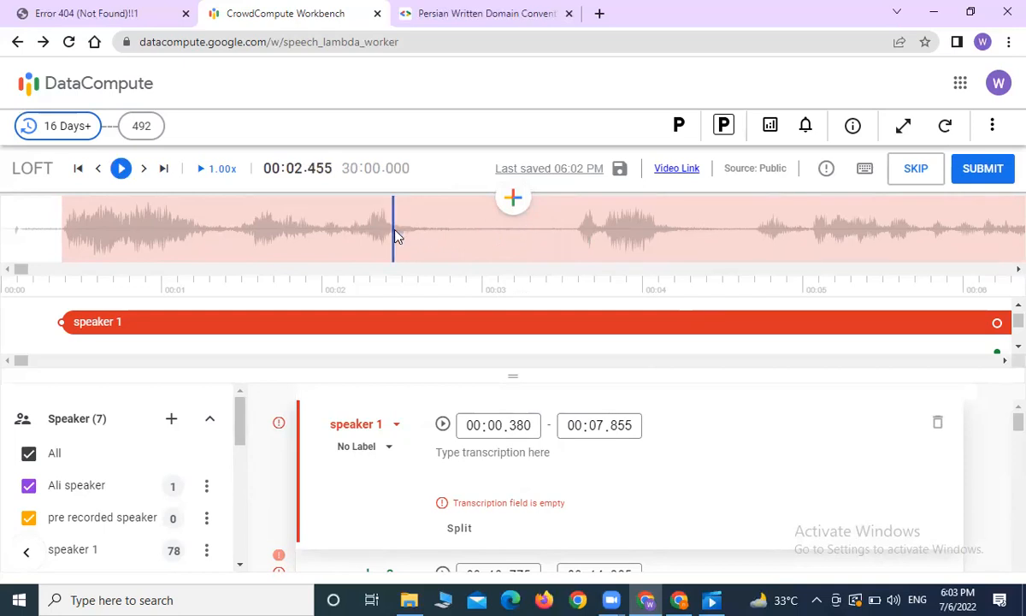
{"action": "left_click", "coordinate": [579, 233]}
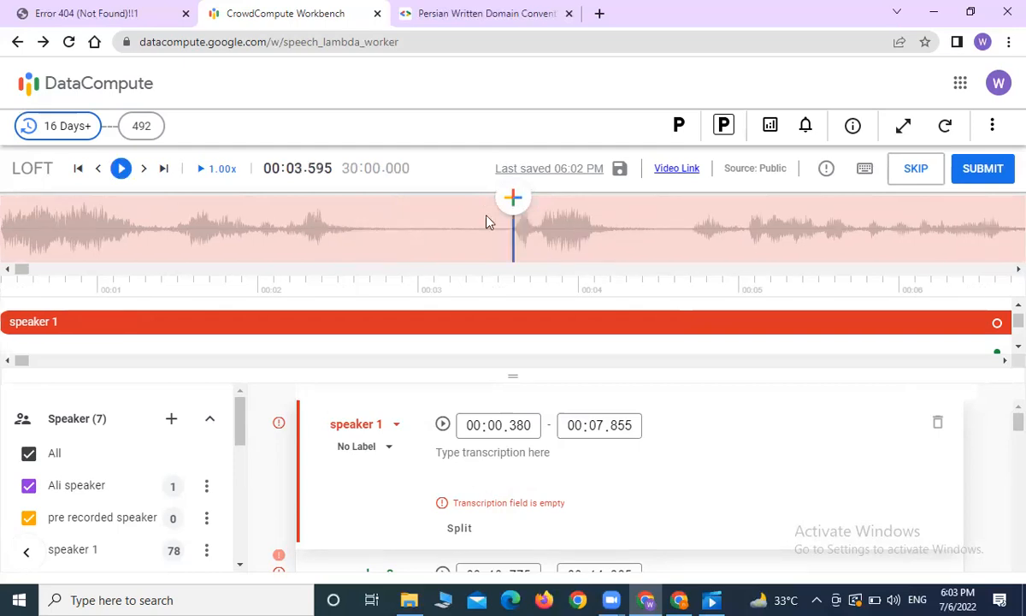
{"action": "left_click", "coordinate": [337, 237]}
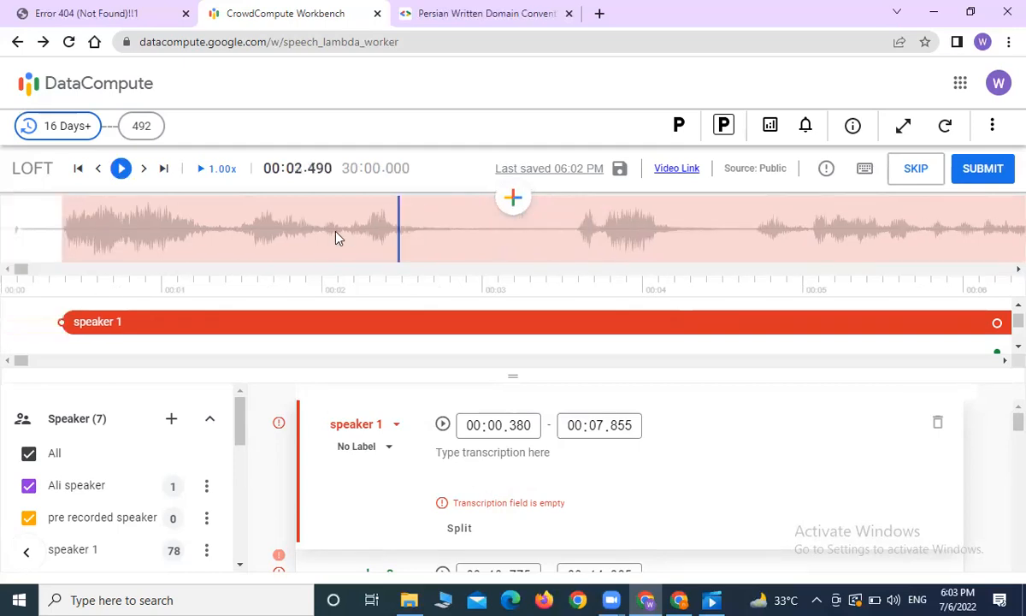
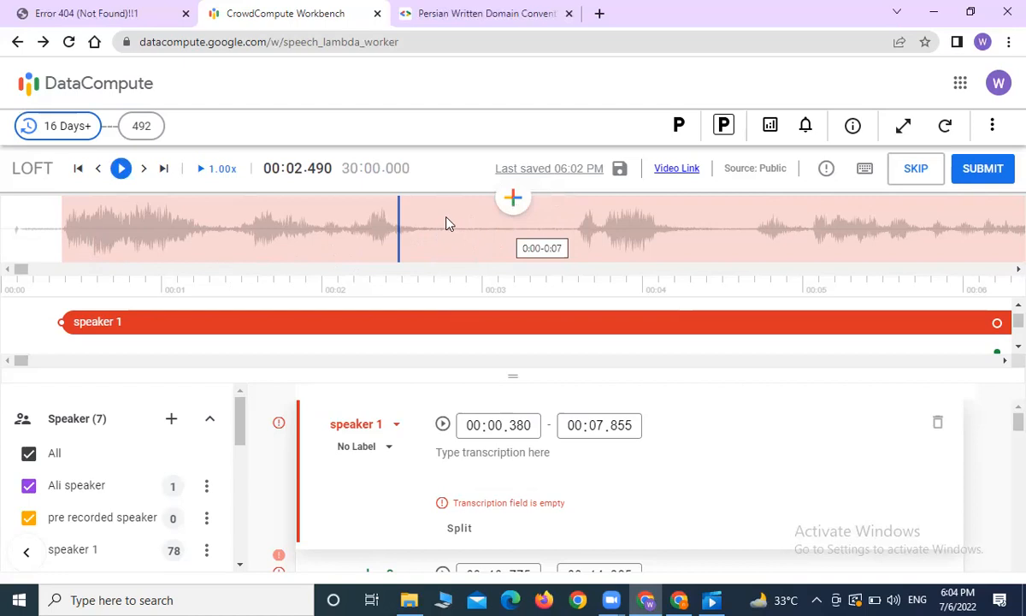
{"action": "left_click", "coordinate": [395, 235]}
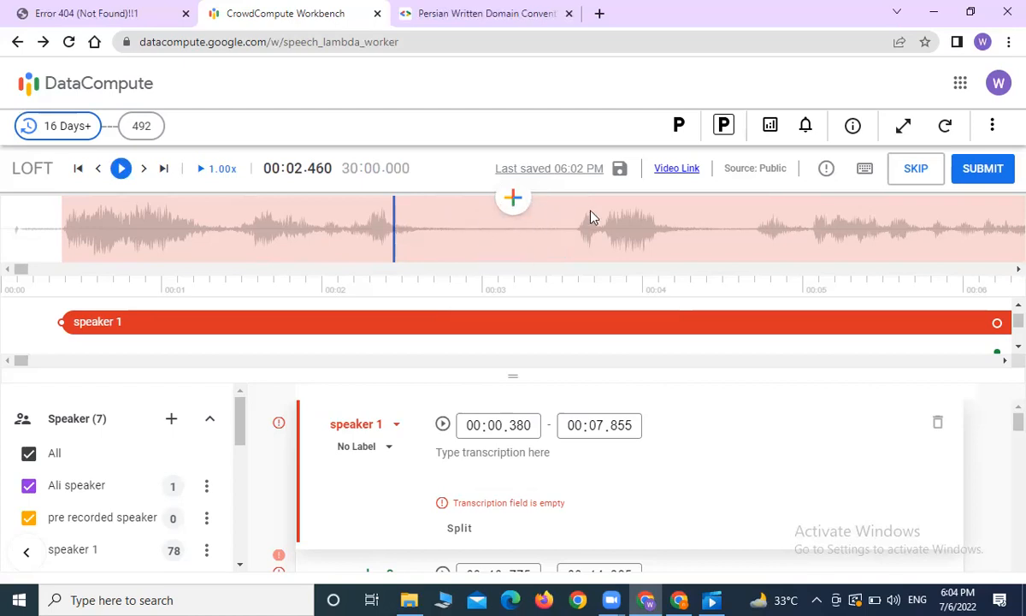
{"action": "left_click", "coordinate": [578, 234]}
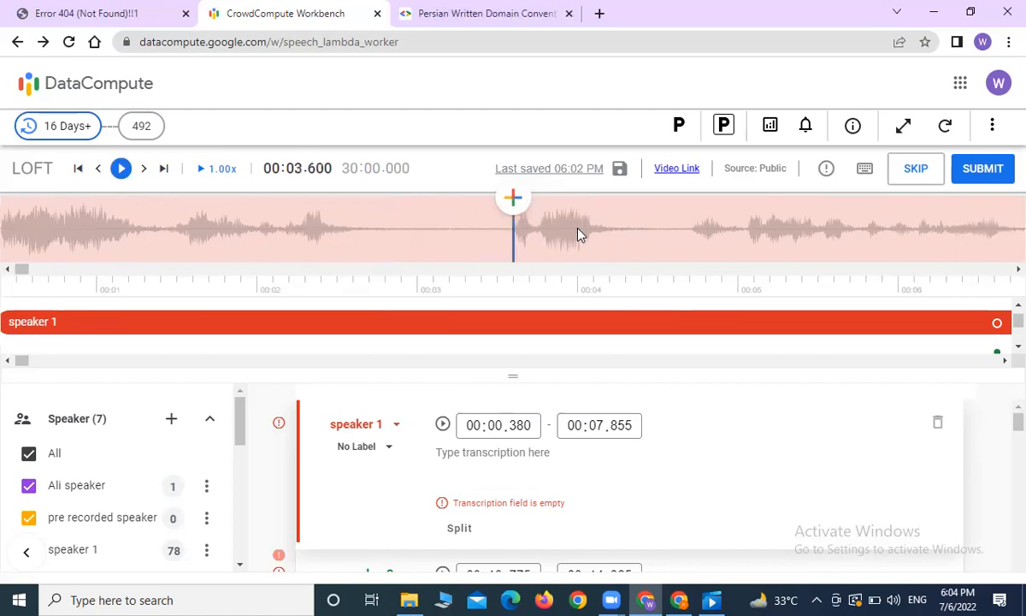
{"action": "left_click", "coordinate": [337, 233]}
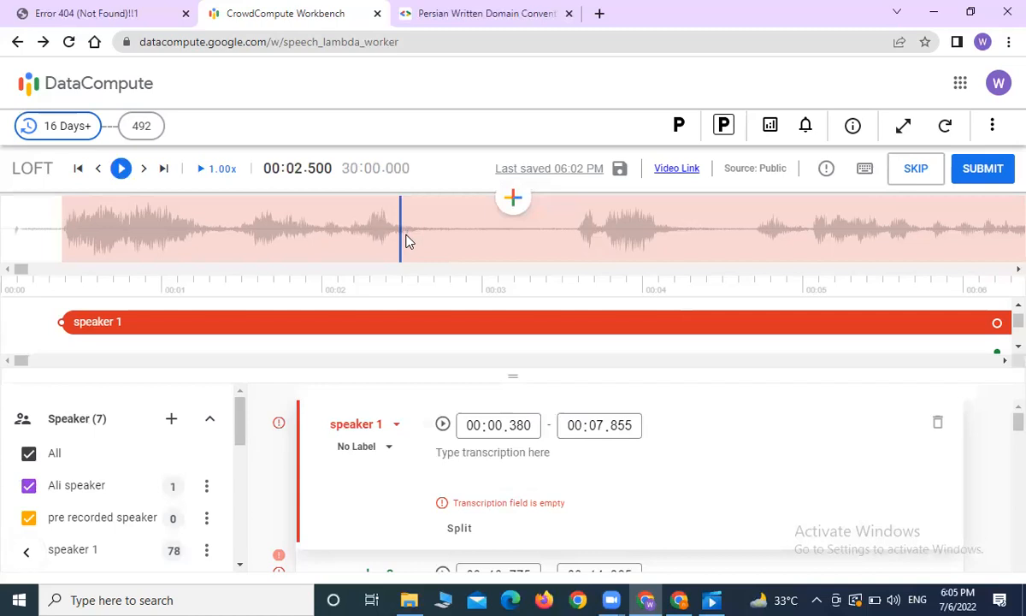
{"action": "left_click", "coordinate": [575, 229]}
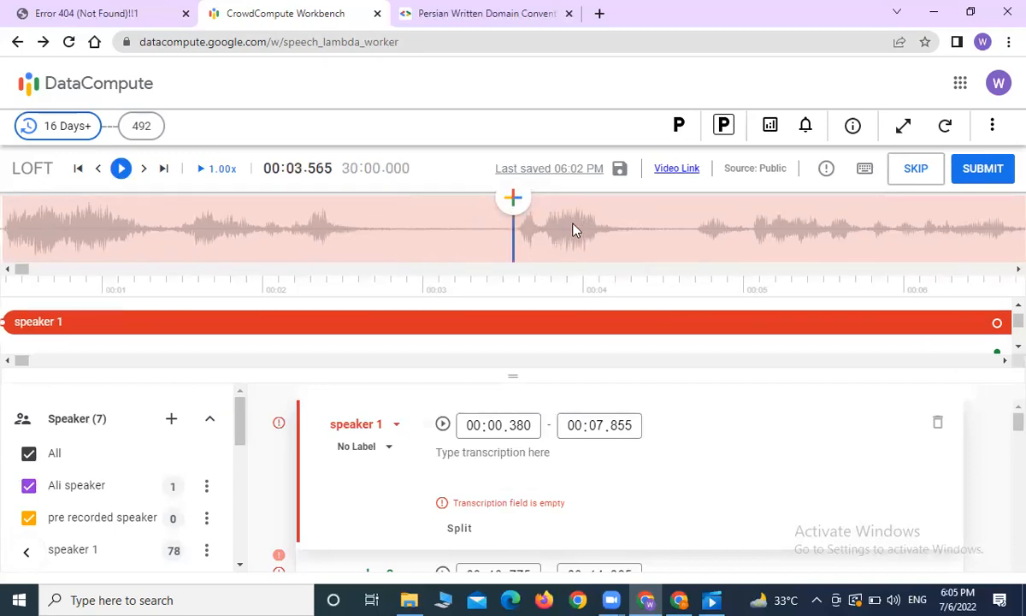
Split the long speaker 1 segment at 00:02.555, and move the second part's start past the pause to 00:03.595
{"action": "left_click", "coordinate": [350, 230]}
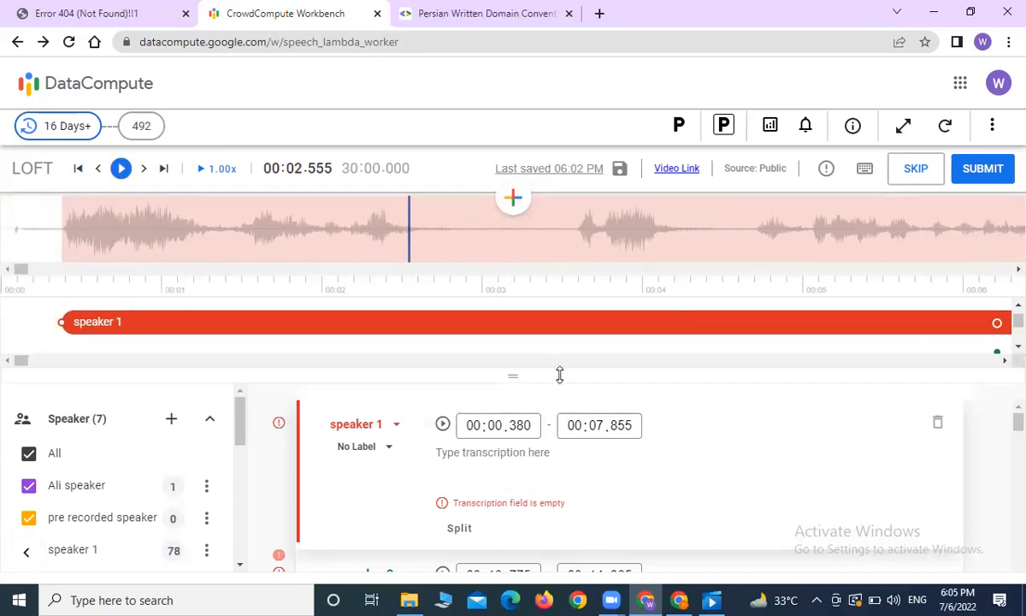
{"action": "left_click", "coordinate": [459, 527]}
{"action": "left_click", "coordinate": [463, 321]}
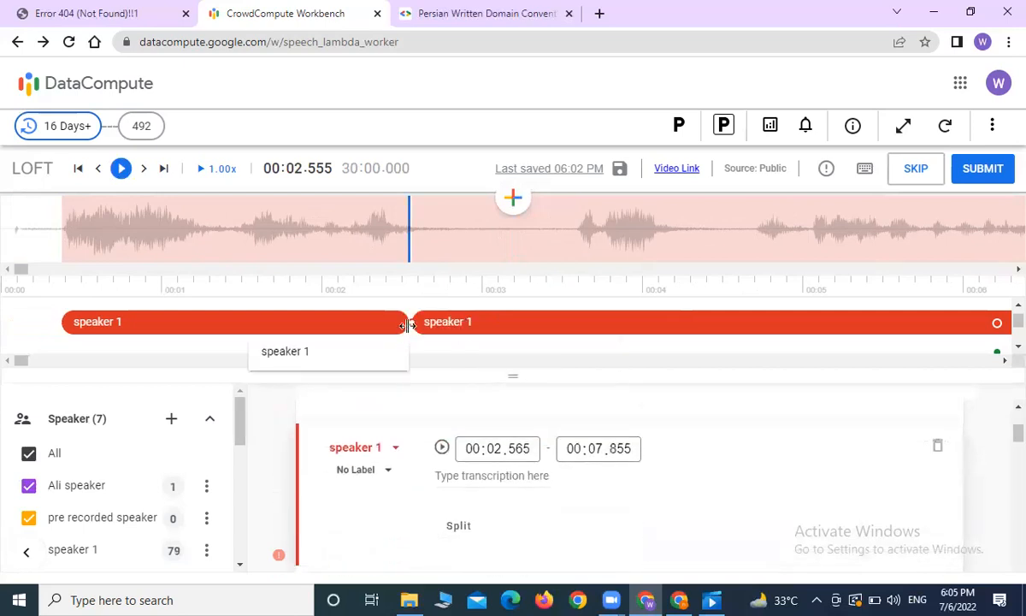
{"action": "left_click_drag", "start_coordinate": [410, 323], "coordinate": [577, 319]}
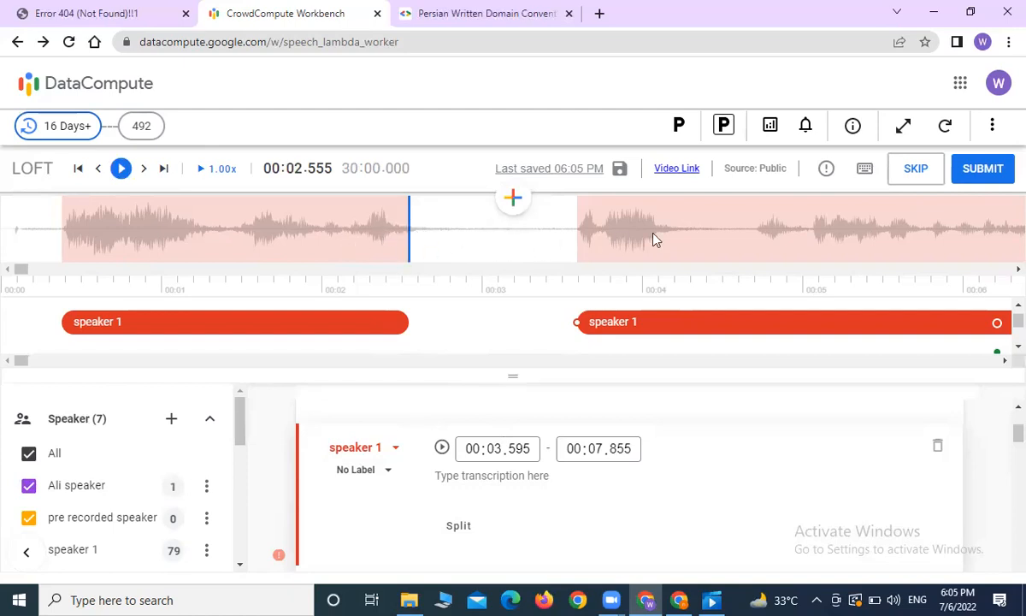
Split the segment starting at 00:03.595 at playhead position 00:04.195, and move the new part's start past the pause to 00:04.705
{"action": "left_click", "coordinate": [715, 244]}
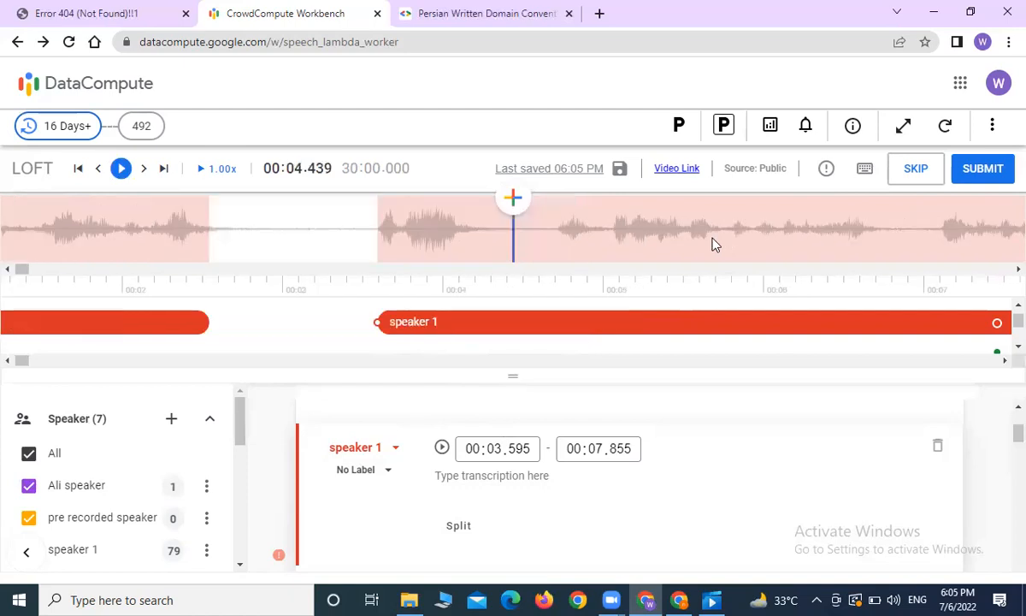
{"action": "left_click", "coordinate": [474, 231]}
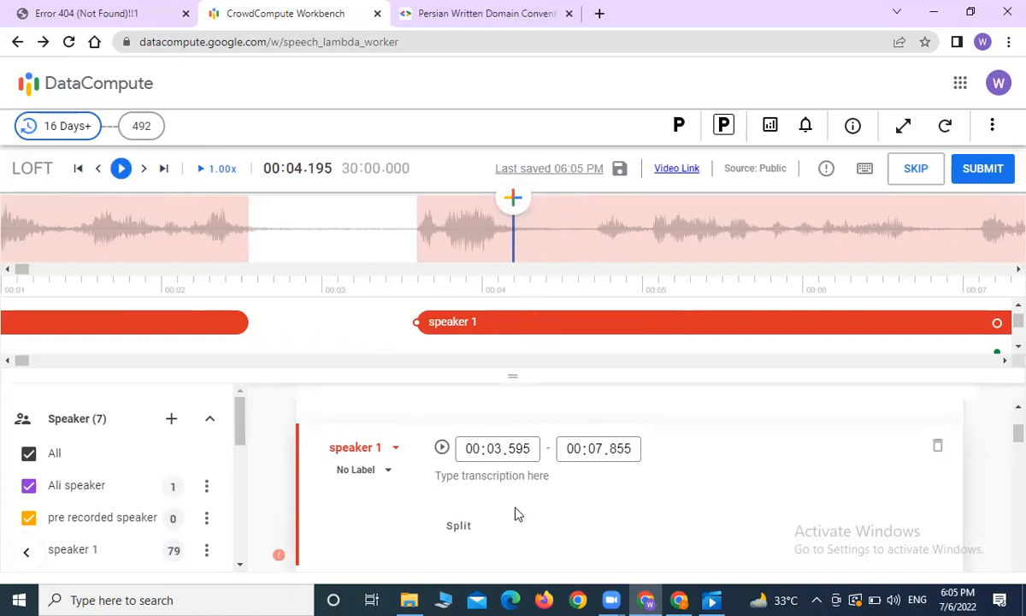
{"action": "left_click", "coordinate": [460, 526]}
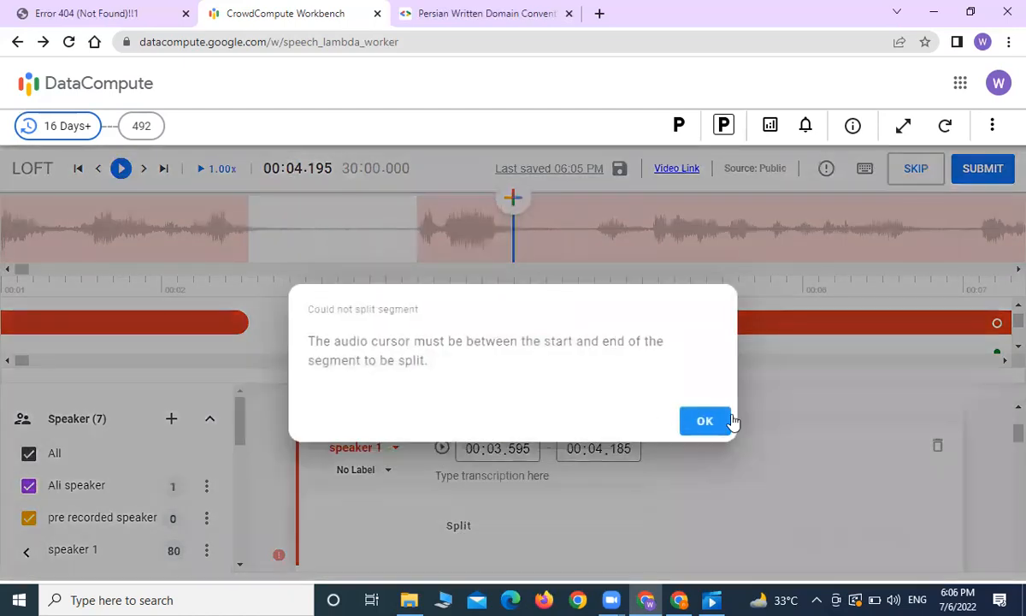
{"action": "left_click", "coordinate": [706, 429]}
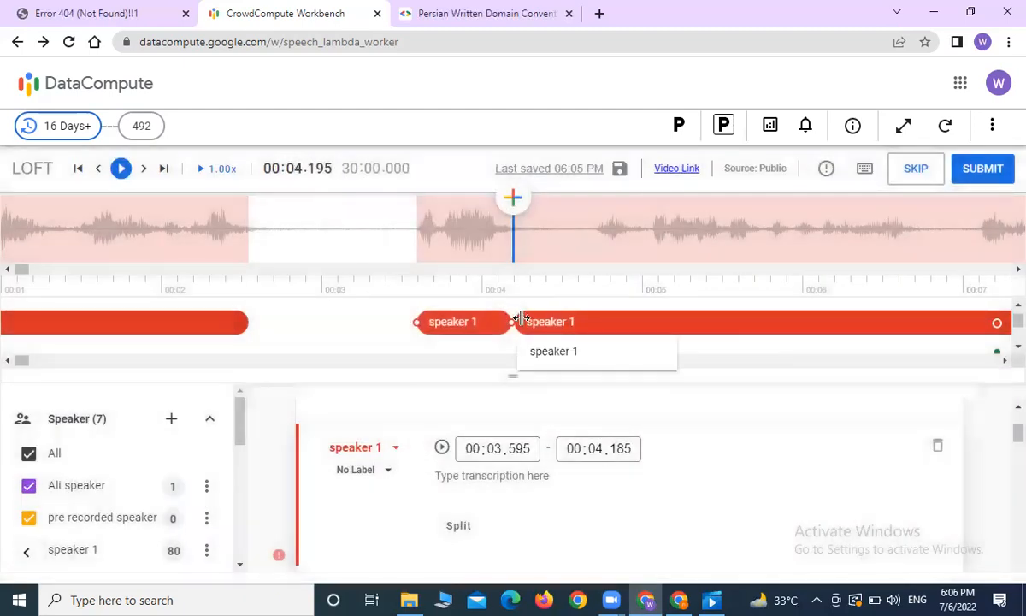
{"action": "left_click", "coordinate": [518, 321]}
{"action": "left_click_drag", "start_coordinate": [517, 321], "coordinate": [594, 321]}
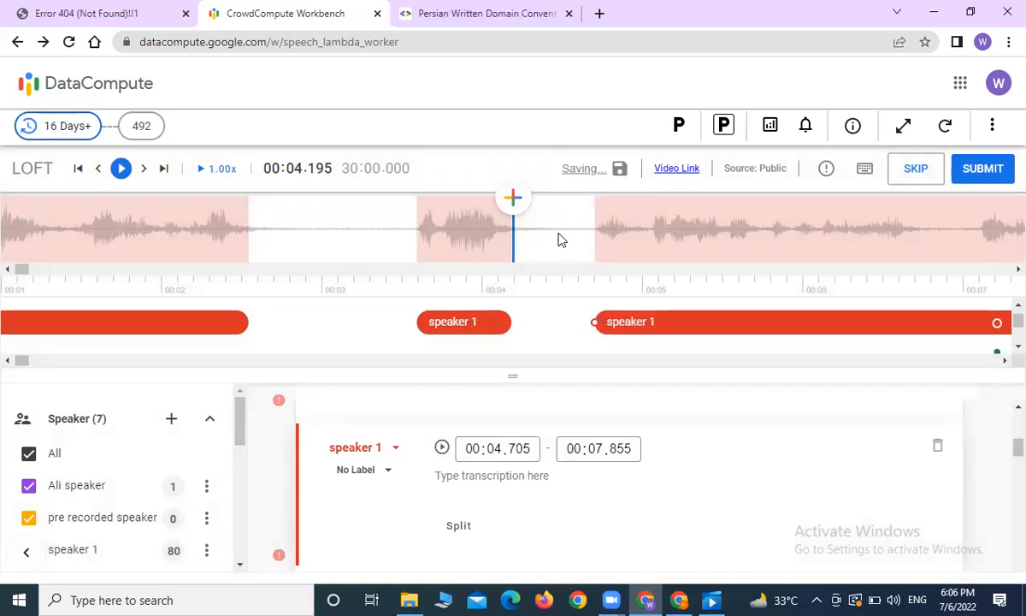
Extend the end of the speaker 1 segment starting at 00:04.705 to about 00:09.225, past the short pause near 00:06.680
{"action": "left_click", "coordinate": [686, 231]}
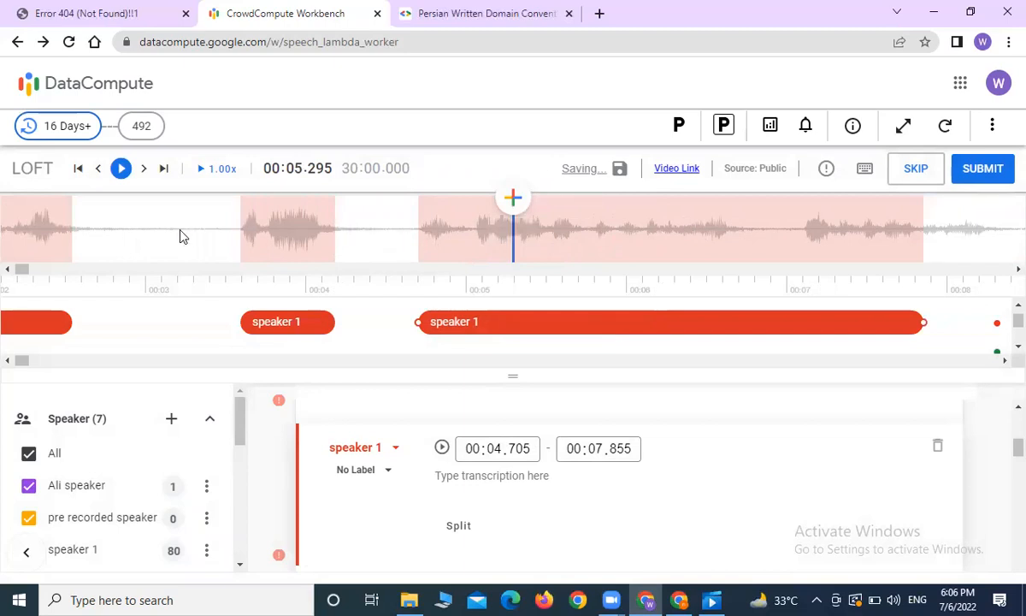
{"action": "left_click", "coordinate": [673, 236]}
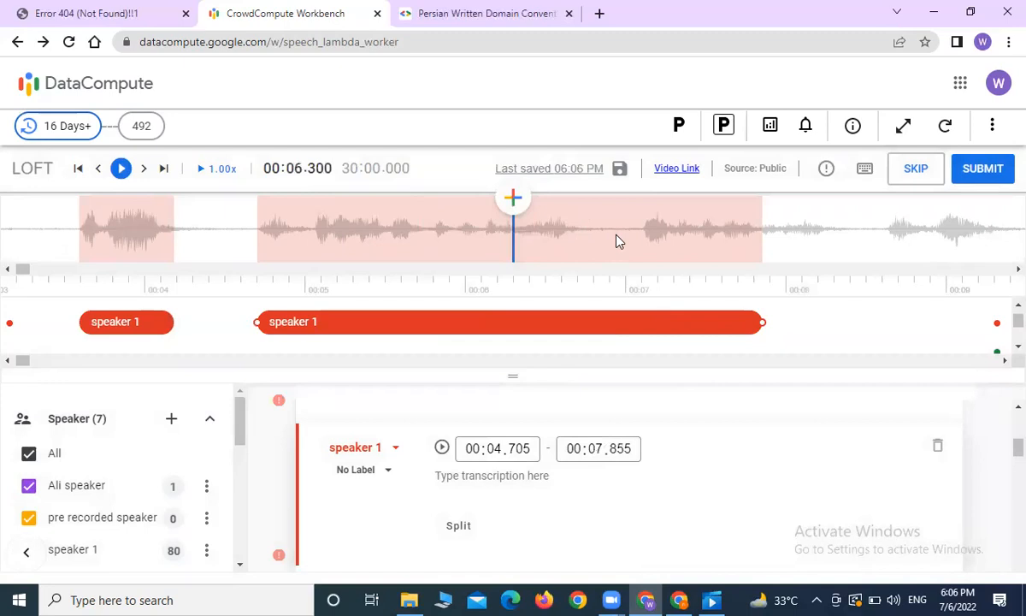
{"action": "left_click", "coordinate": [614, 239]}
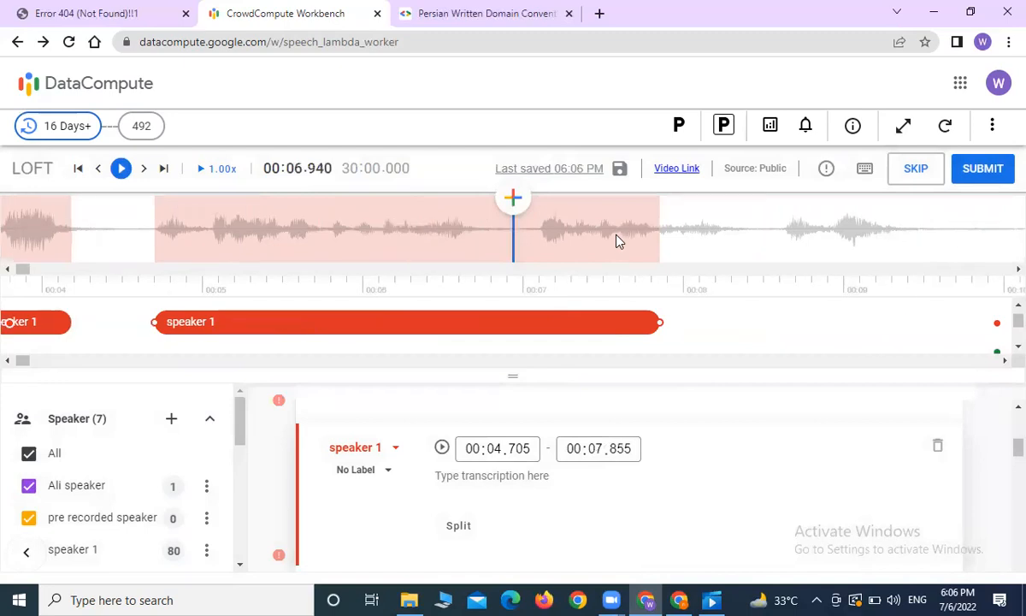
{"action": "left_click", "coordinate": [473, 226]}
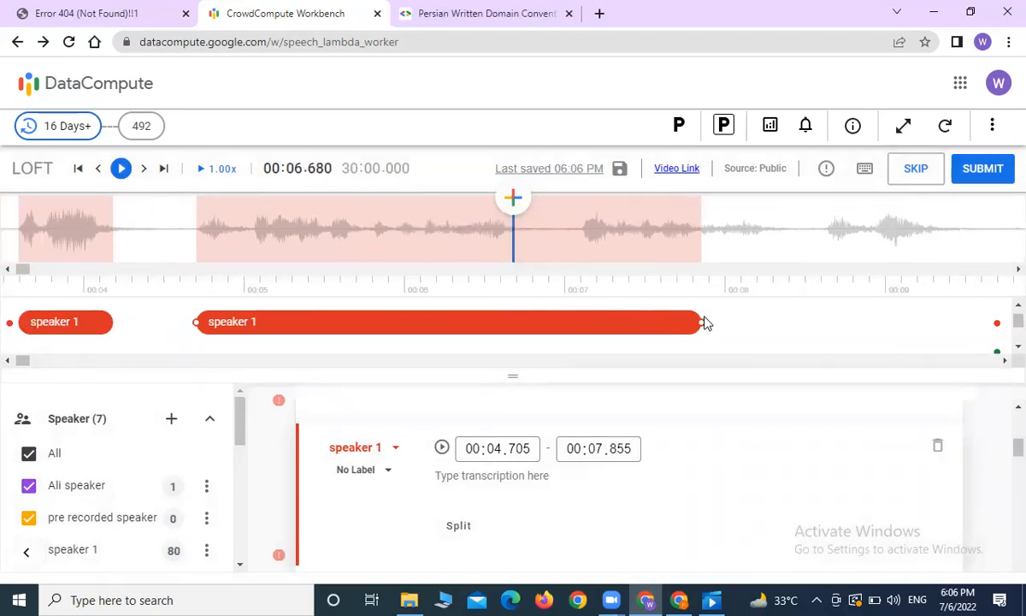
{"action": "left_click_drag", "start_coordinate": [701, 321], "coordinate": [923, 331]}
Check the length of the pause after the first speaker 1 segment by moving the playhead from 00:02.555 to 00:03.555
{"action": "scroll", "coordinate": [241, 239], "scroll_direction": "up", "scroll_amount": 2}
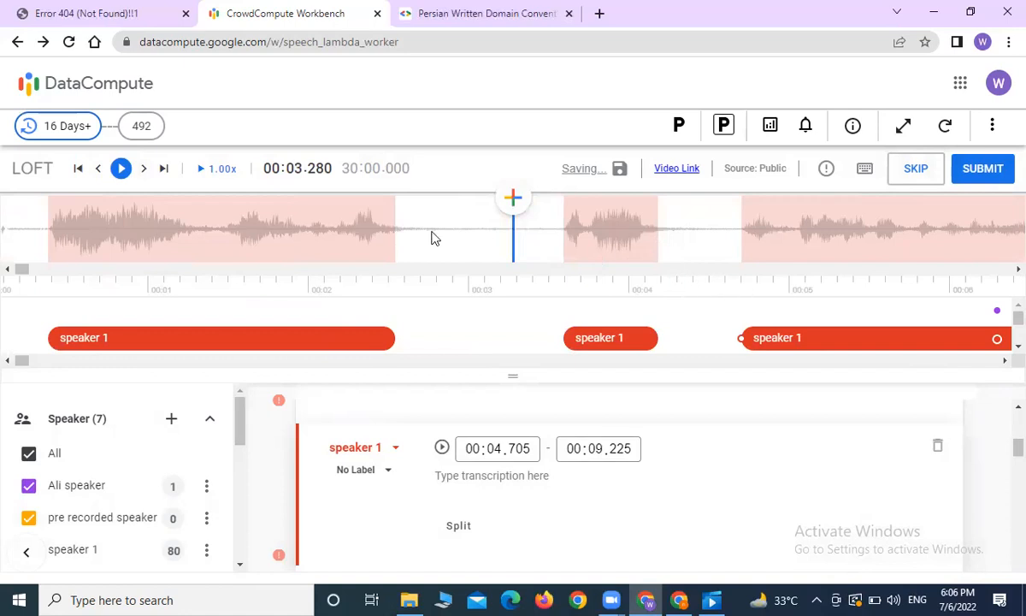
{"action": "left_click", "coordinate": [392, 236]}
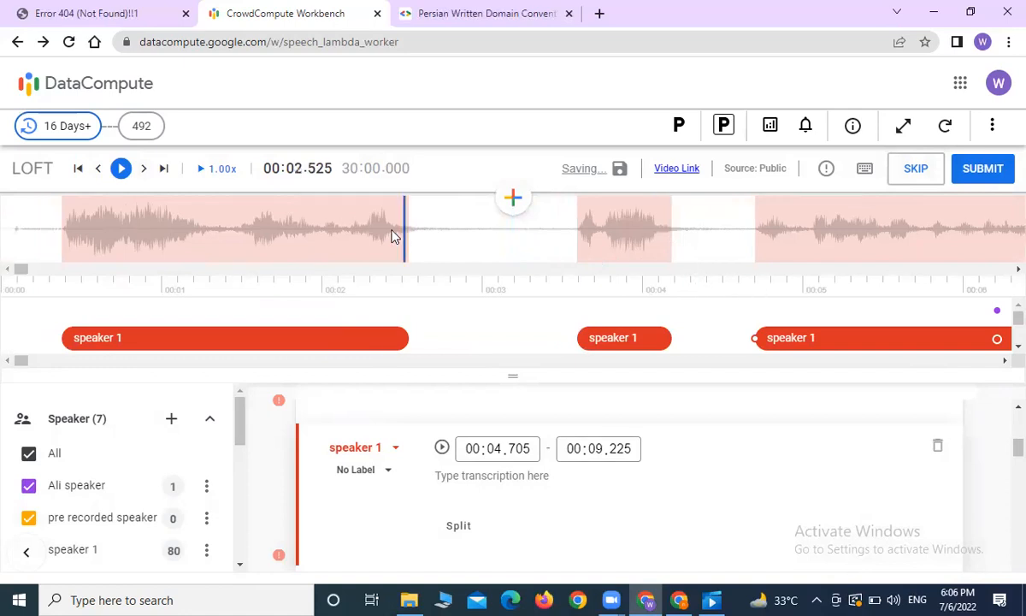
{"action": "left_click", "coordinate": [410, 234]}
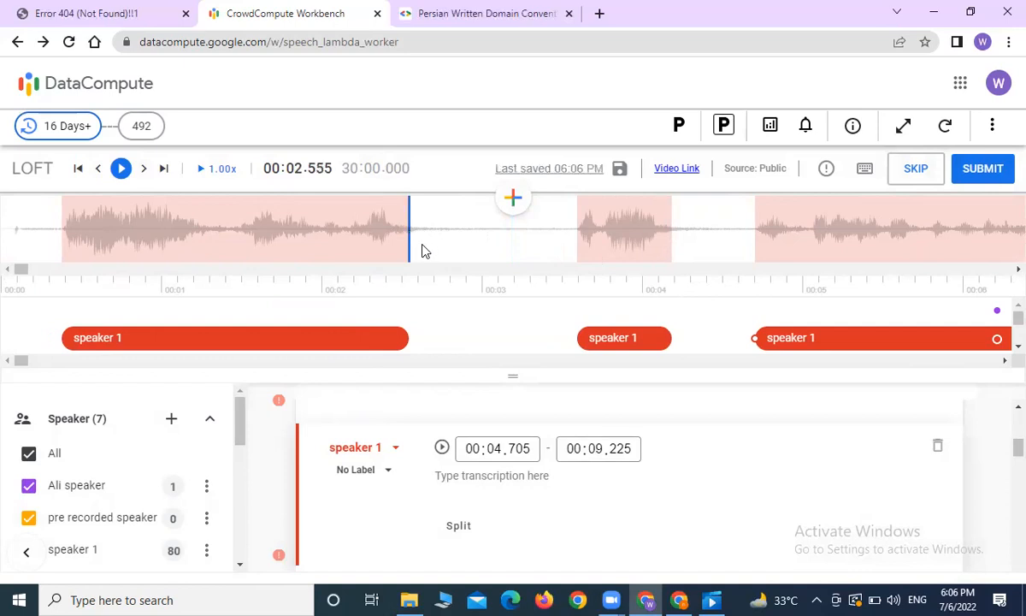
{"action": "key", "text": "space"}
{"action": "key", "text": "Right"}
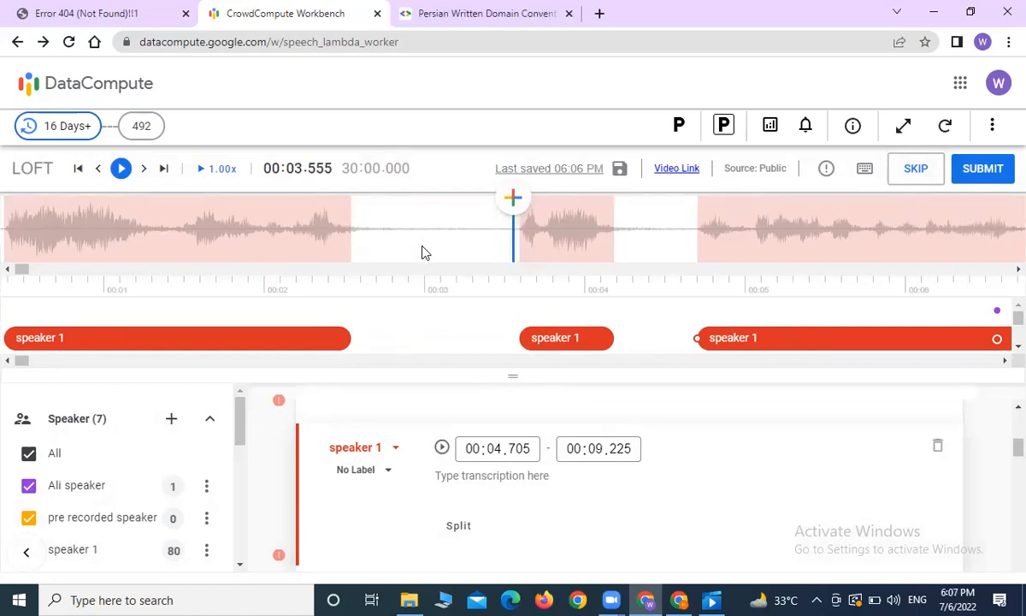
Check the short pause inside the extended segment from 00:06.635 to 00:07.135, and view the speaker 1 segments around 00:20
{"action": "left_click", "coordinate": [794, 248]}
{"action": "left_click", "coordinate": [763, 247]}
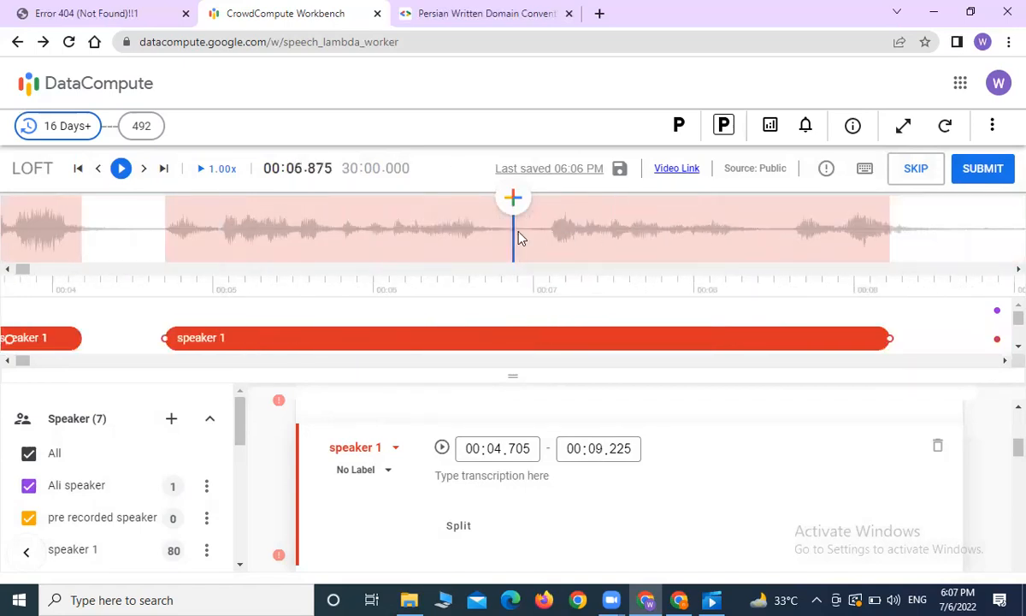
{"action": "left_click", "coordinate": [476, 231]}
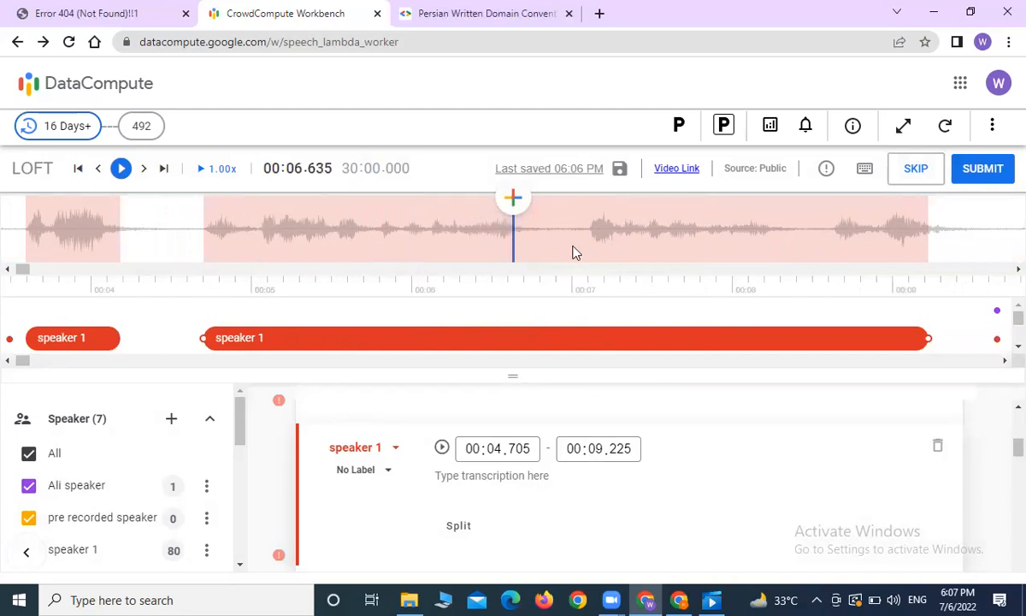
{"action": "key", "text": "Right"}
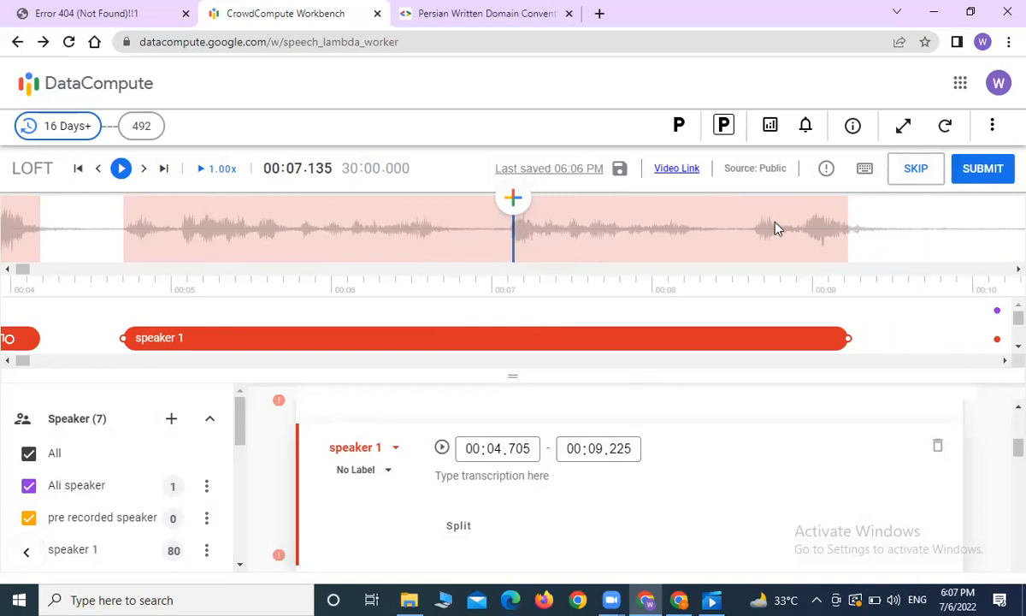
{"action": "scroll", "coordinate": [726, 207], "scroll_direction": "down", "scroll_amount": 10}
{"action": "scroll", "coordinate": [777, 227], "scroll_direction": "down", "scroll_amount": 6}
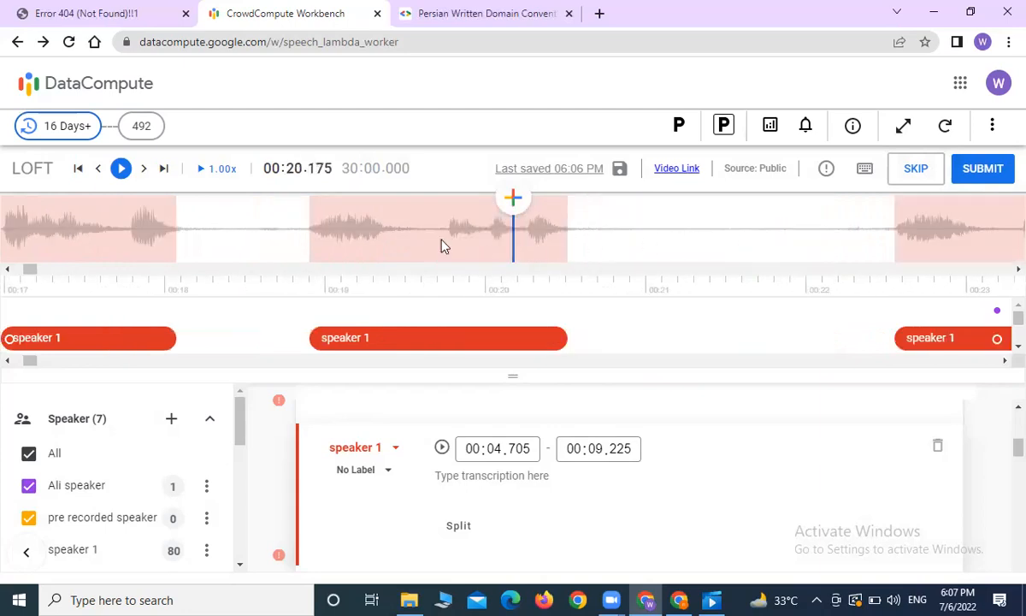
Examine the pauses within the speaker 1 segments of the waveform between 00:18 and 00:31
{"action": "scroll", "coordinate": [763, 209], "scroll_direction": "down", "scroll_amount": 2}
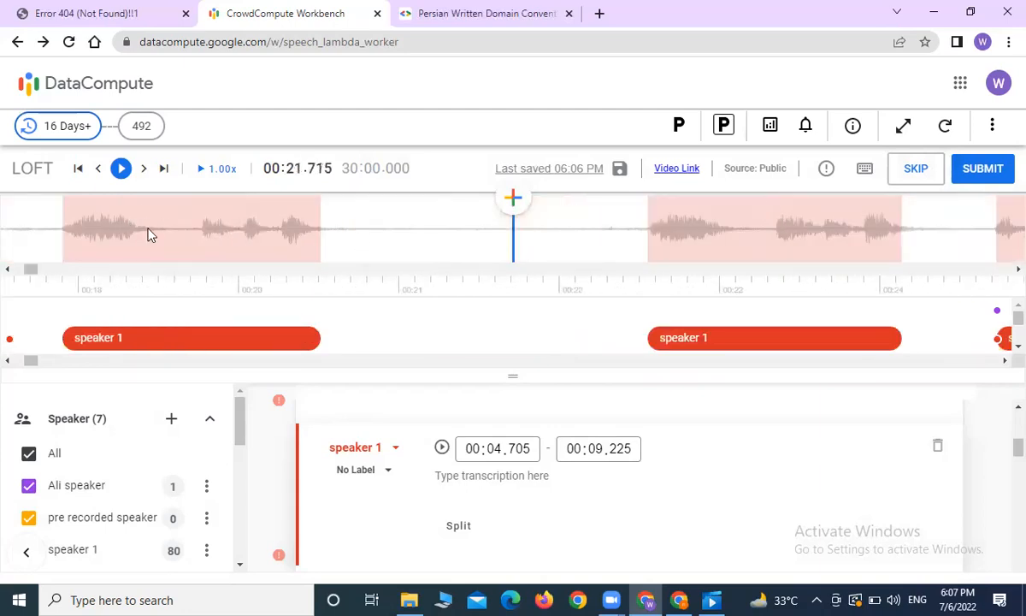
{"action": "scroll", "coordinate": [152, 232], "scroll_direction": "up", "scroll_amount": 3}
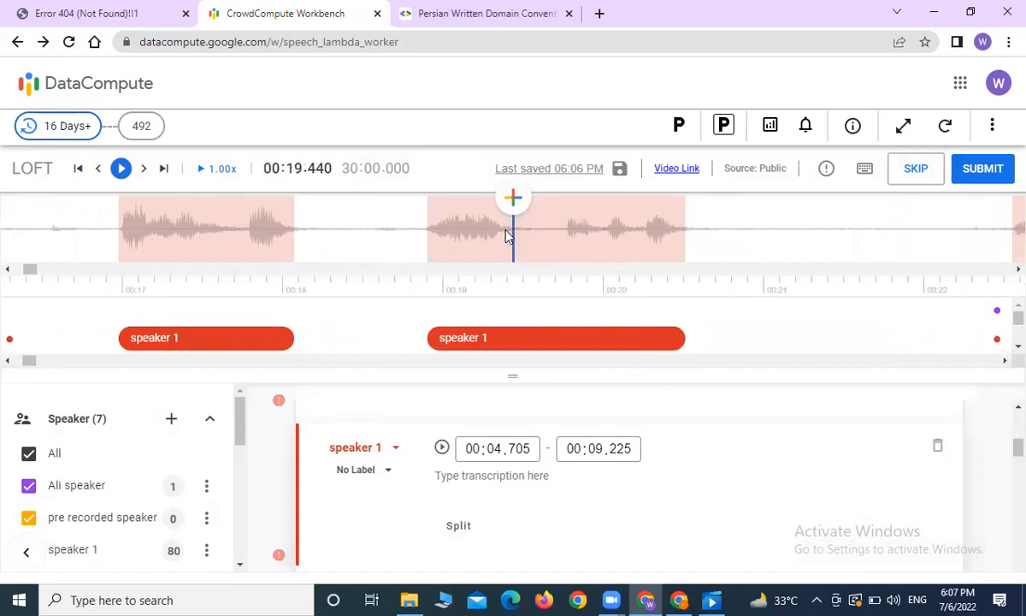
{"action": "scroll", "coordinate": [508, 235], "scroll_direction": "up", "scroll_amount": 1}
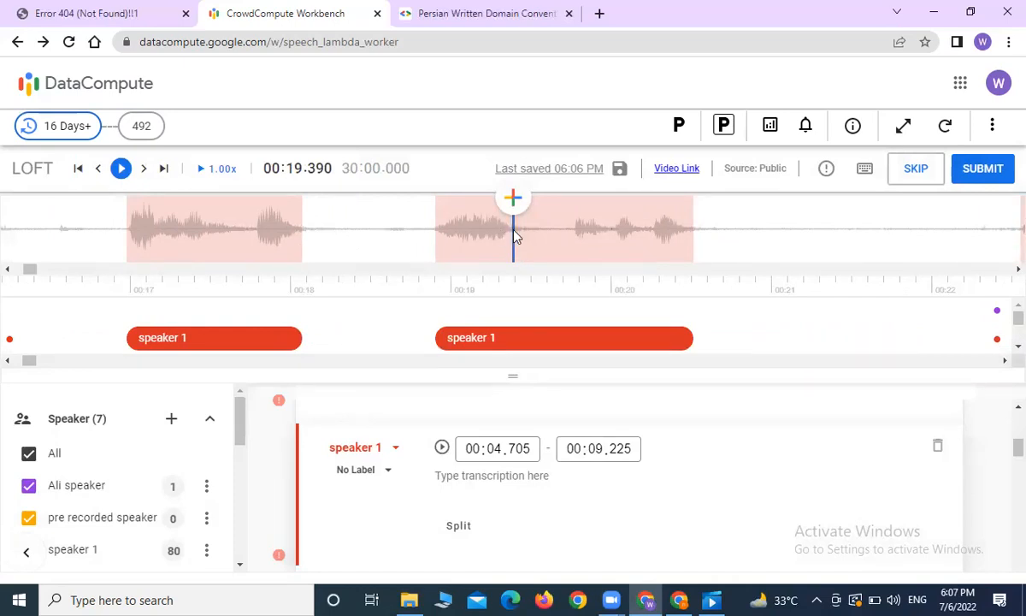
{"action": "scroll", "coordinate": [514, 231], "scroll_direction": "up", "scroll_amount": 1}
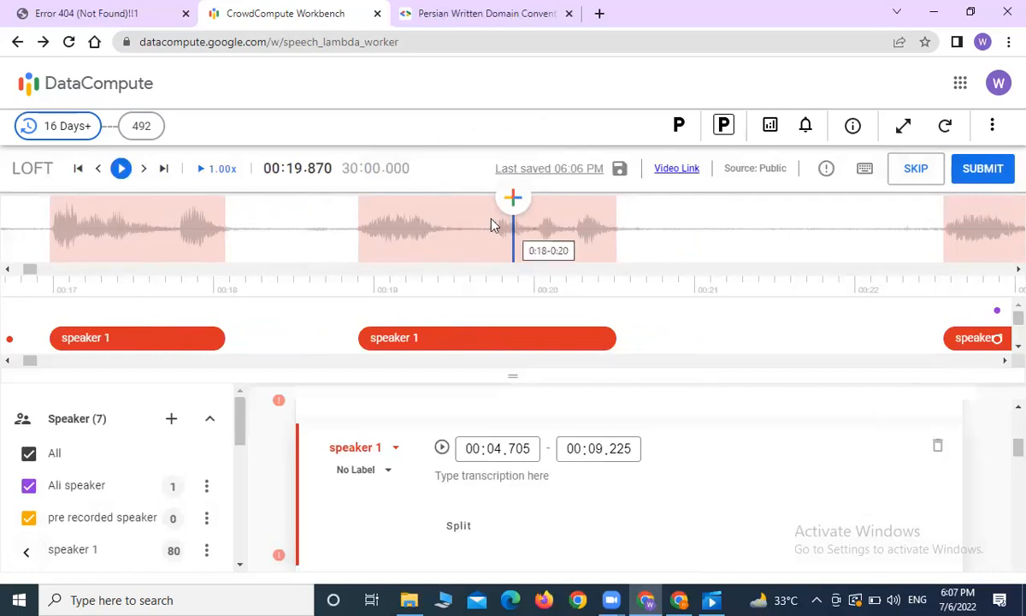
{"action": "scroll", "coordinate": [690, 248], "scroll_direction": "down", "scroll_amount": 16}
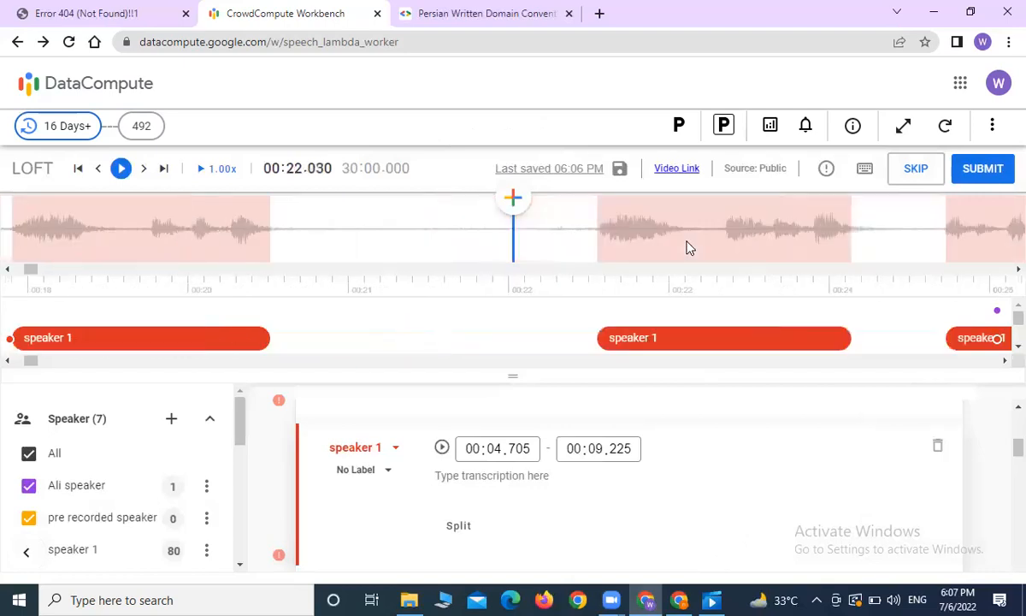
{"action": "scroll", "coordinate": [690, 248], "scroll_direction": "down", "scroll_amount": 2}
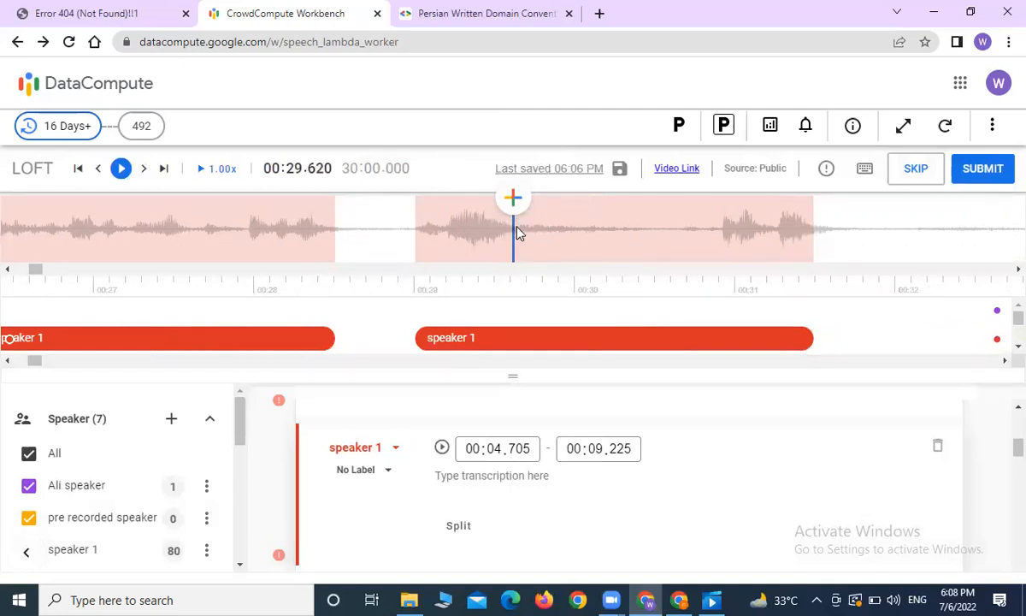
{"action": "scroll", "coordinate": [516, 233], "scroll_direction": "down", "scroll_amount": 1}
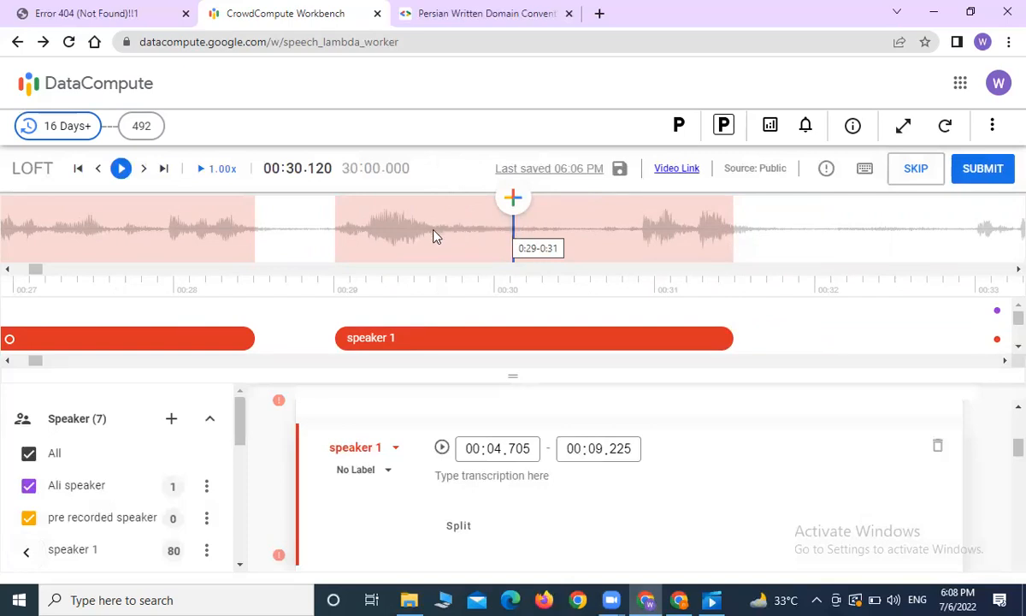
{"action": "left_click", "coordinate": [434, 232]}
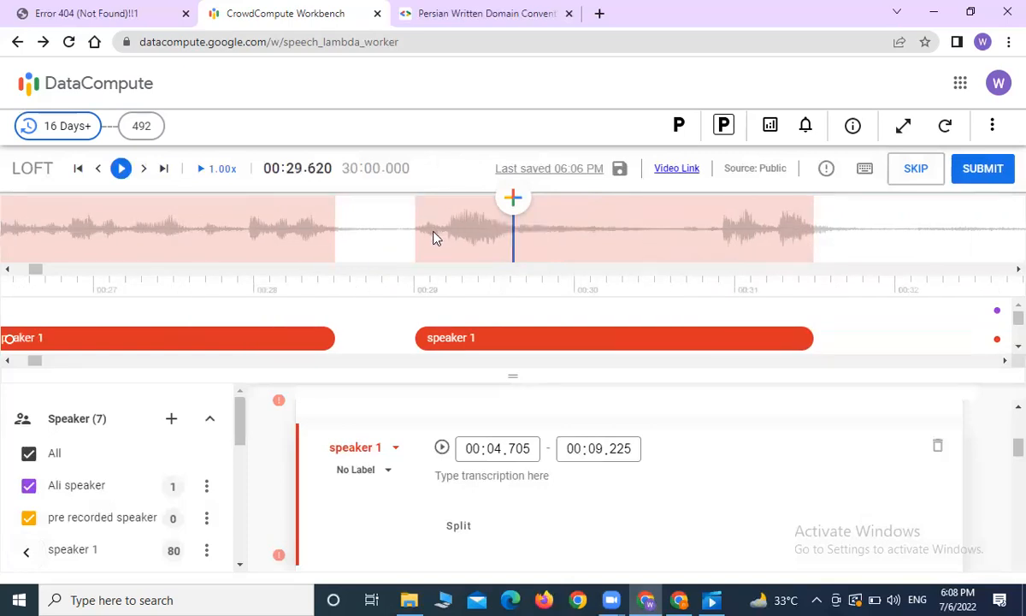
{"action": "left_click", "coordinate": [516, 232]}
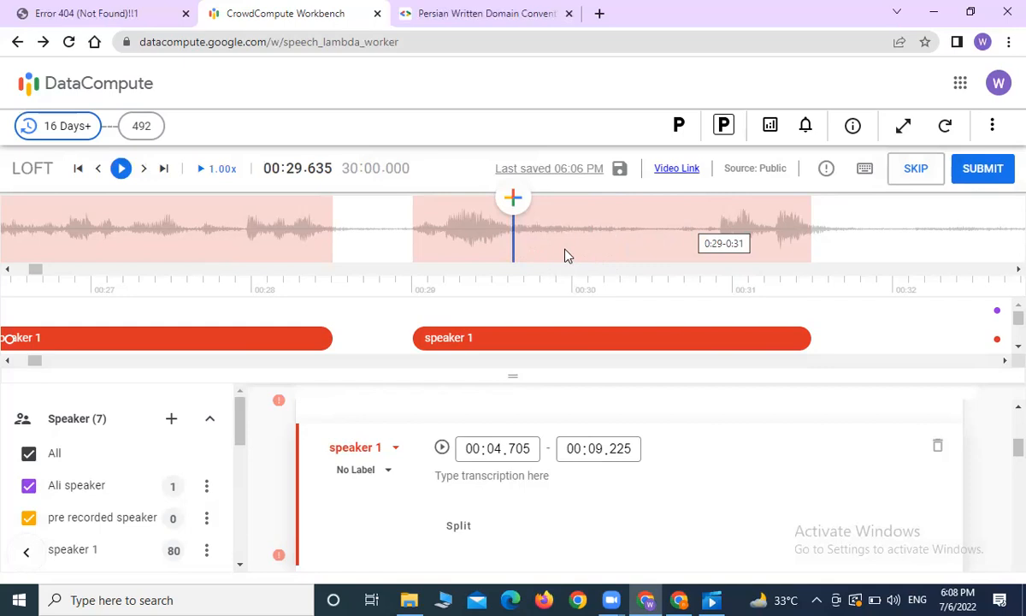
{"action": "scroll", "coordinate": [565, 250], "scroll_direction": "down", "scroll_amount": 1}
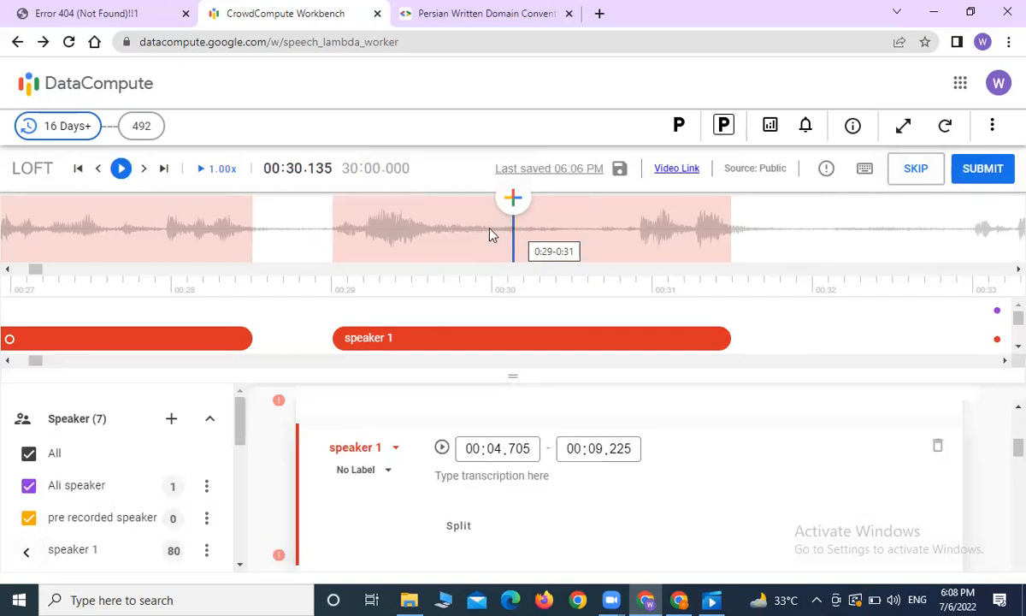
Draw green arrows over the waveform to mark the pause inside the speaker 1 segment between 00:29 and 00:31
{"action": "left_click", "coordinate": [710, 596]}
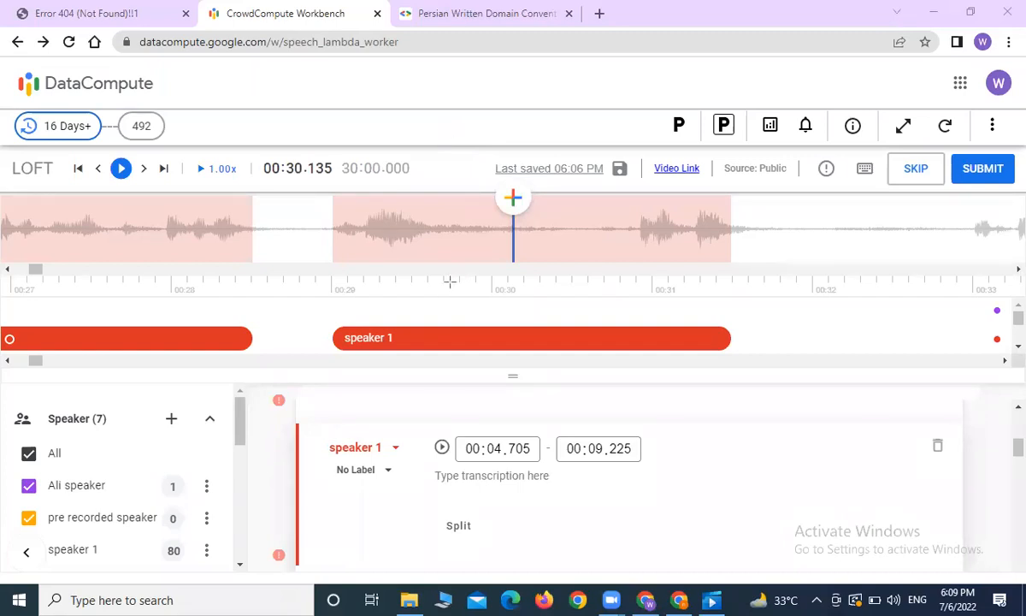
{"action": "left_click_drag", "start_coordinate": [452, 278], "coordinate": [484, 234]}
{"action": "left_click_drag", "start_coordinate": [501, 290], "coordinate": [511, 227]}
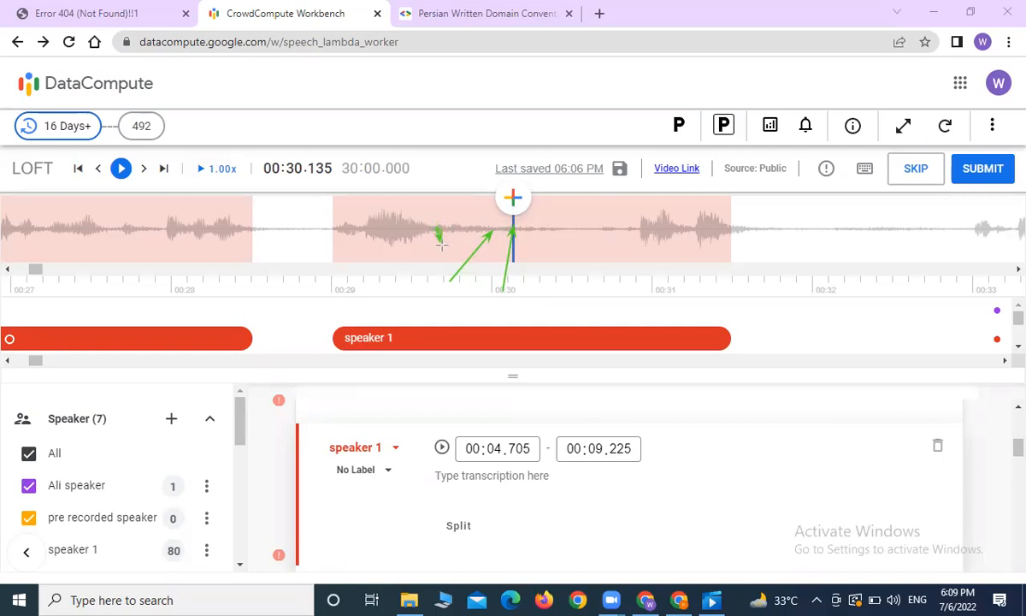
{"action": "left_click_drag", "start_coordinate": [435, 228], "coordinate": [435, 237]}
Erase the green arrows from the waveform and close the annotation tool
{"action": "left_click", "coordinate": [454, 136]}
{"action": "left_click", "coordinate": [473, 253]}
{"action": "left_click", "coordinate": [509, 262]}
{"action": "left_click", "coordinate": [438, 226]}
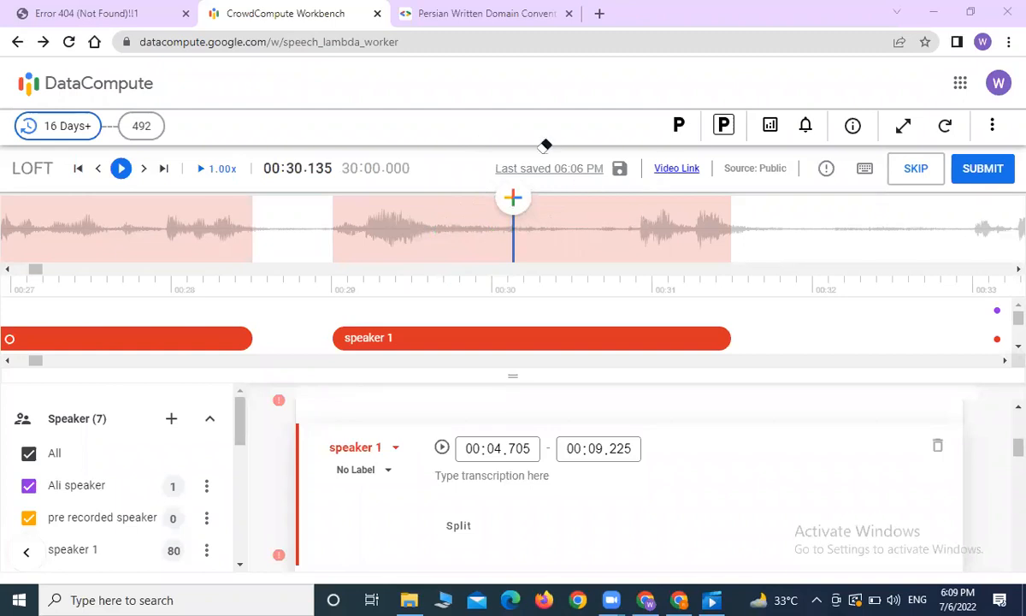
{"action": "left_click", "coordinate": [511, 137]}
Add a new segment from 00:32.980 to 00:35.545 and assign it to speaker 1
{"action": "left_click", "coordinate": [758, 245]}
{"action": "left_click", "coordinate": [758, 245]}
{"action": "left_click", "coordinate": [759, 245]}
{"action": "left_click", "coordinate": [758, 246]}
{"action": "left_click", "coordinate": [190, 242]}
{"action": "left_click", "coordinate": [190, 242]}
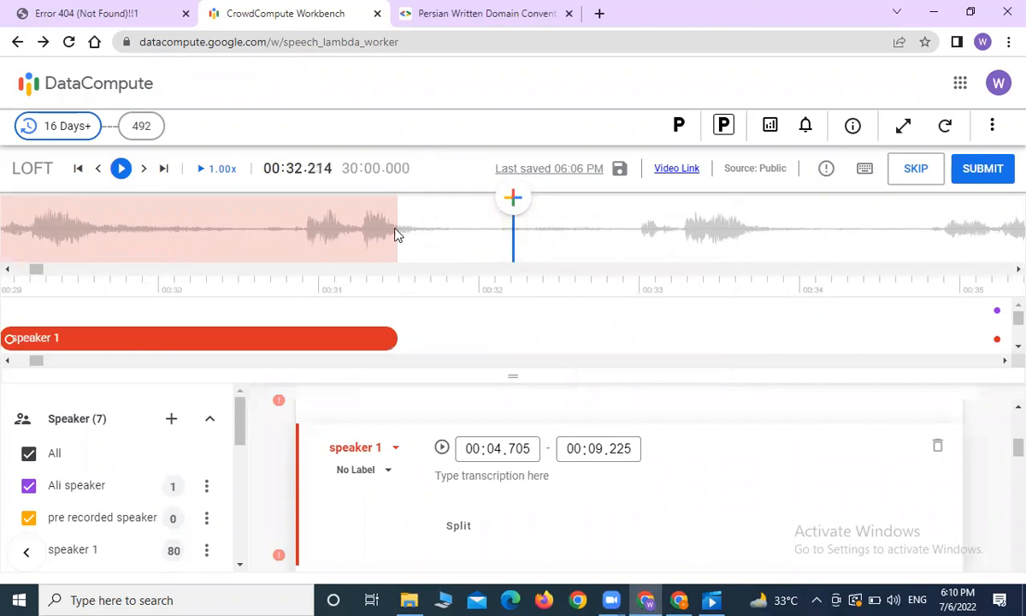
{"action": "left_click", "coordinate": [633, 237]}
{"action": "left_click", "coordinate": [515, 239]}
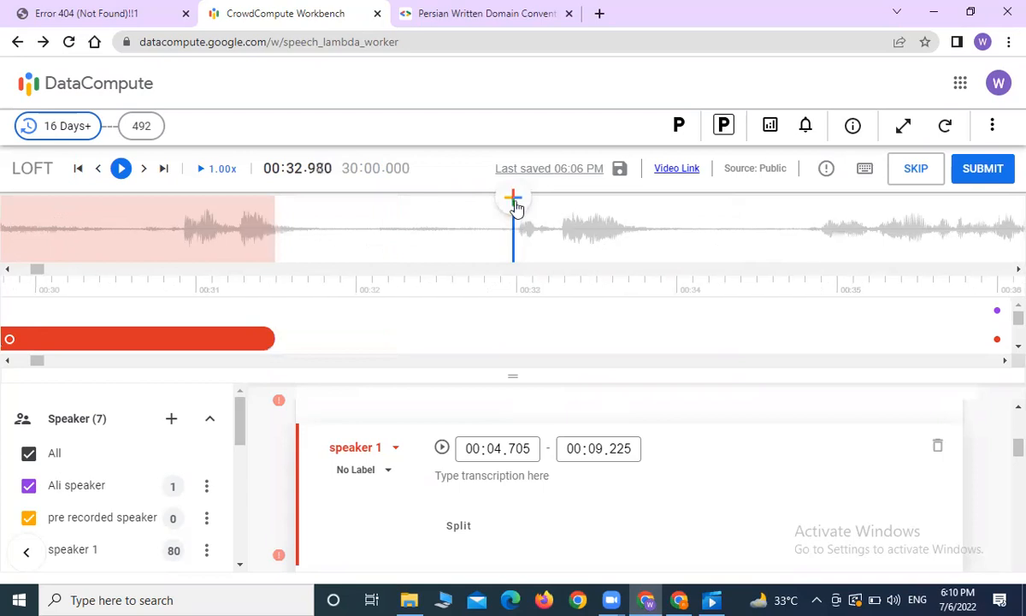
{"action": "left_click", "coordinate": [514, 200]}
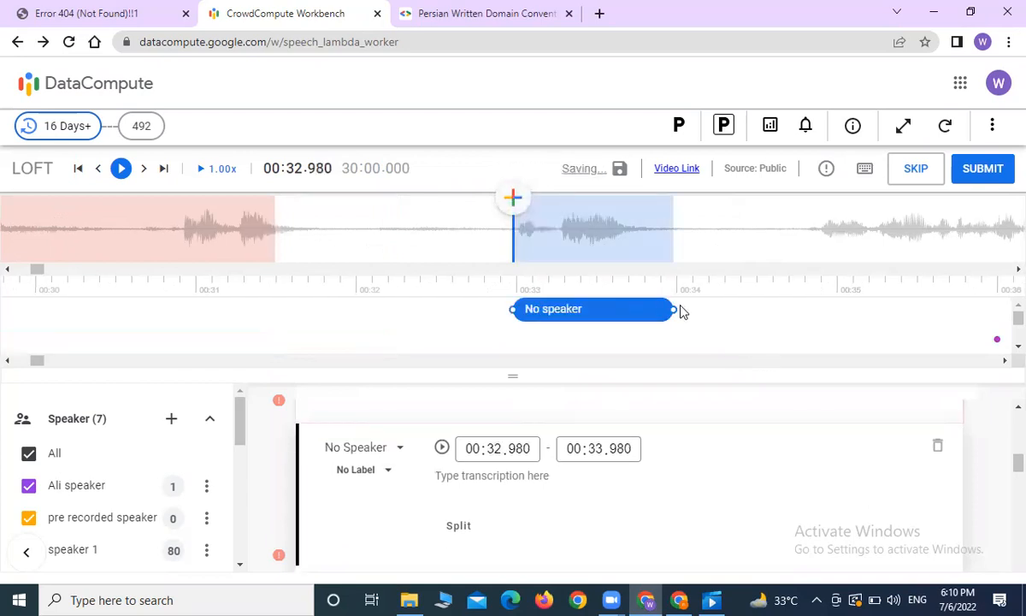
{"action": "left_click_drag", "start_coordinate": [675, 309], "coordinate": [972, 301]}
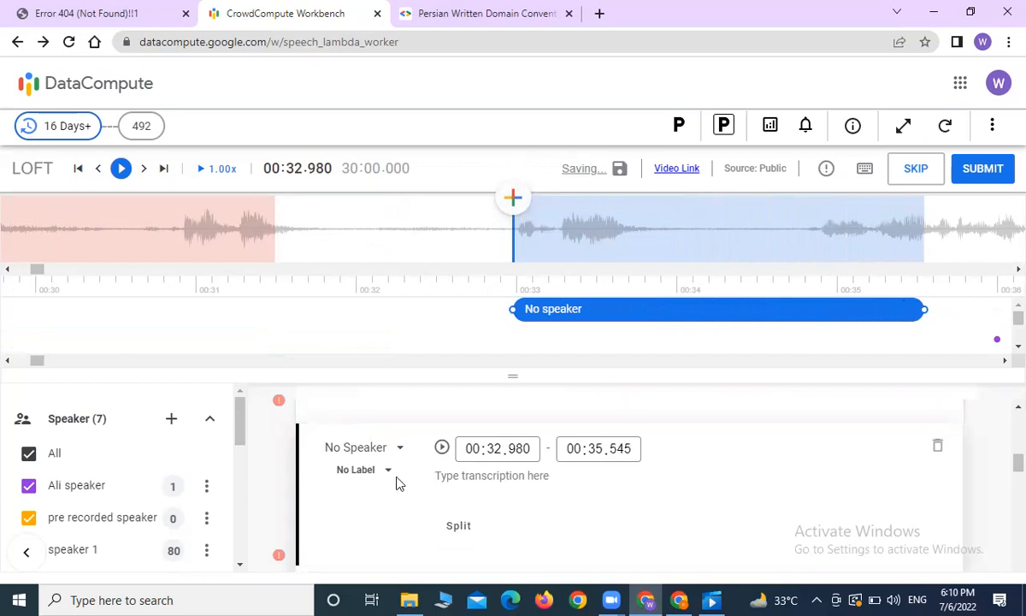
{"action": "left_click", "coordinate": [383, 448]}
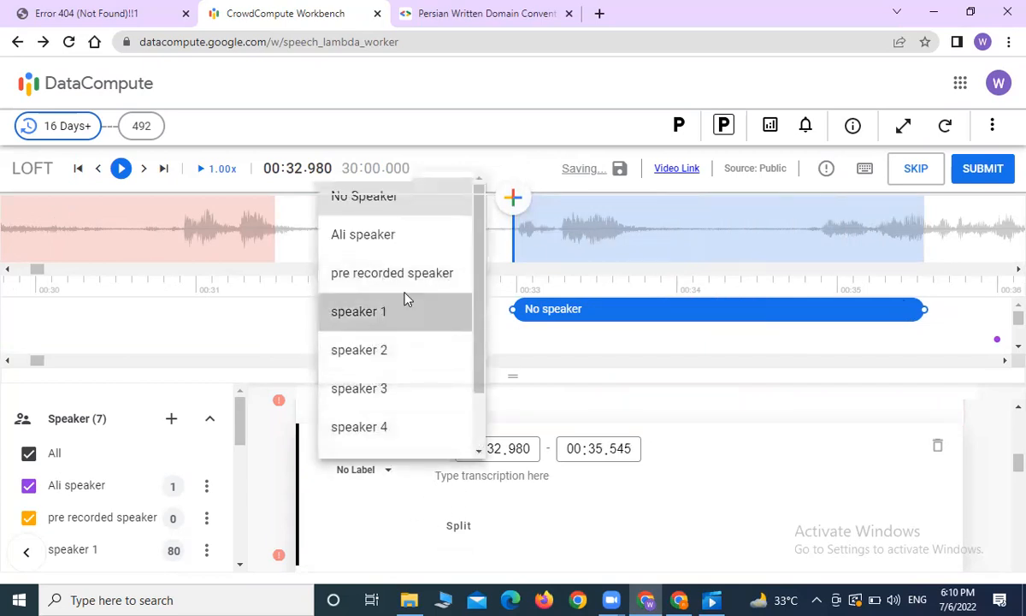
{"action": "left_click", "coordinate": [405, 299]}
Split the new speaker 1 segment at 00:33.720 after the first speech burst and move the second part's start to 00:34.850
{"action": "left_click", "coordinate": [705, 225]}
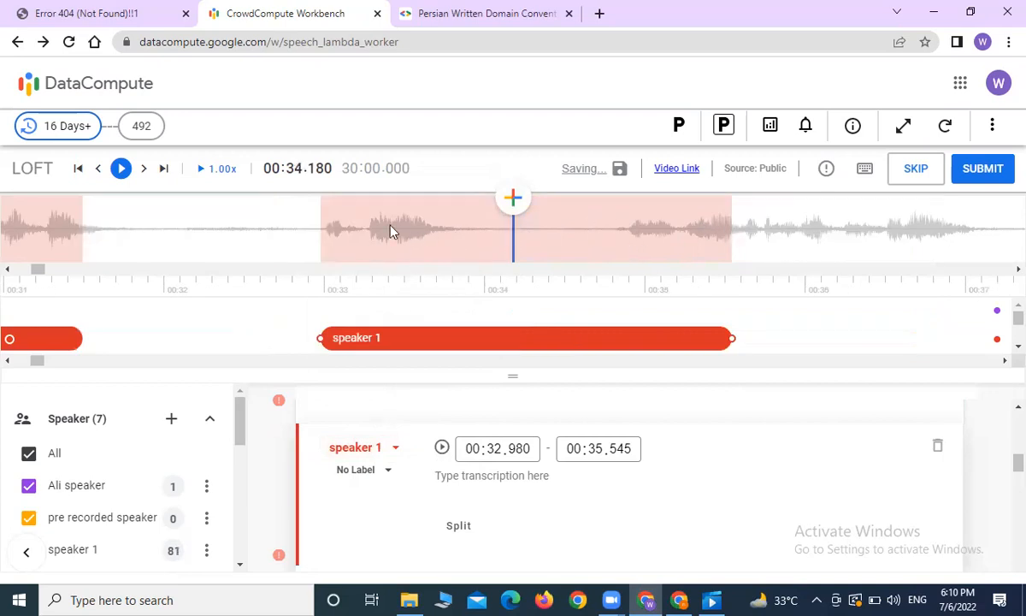
{"action": "left_click", "coordinate": [439, 232]}
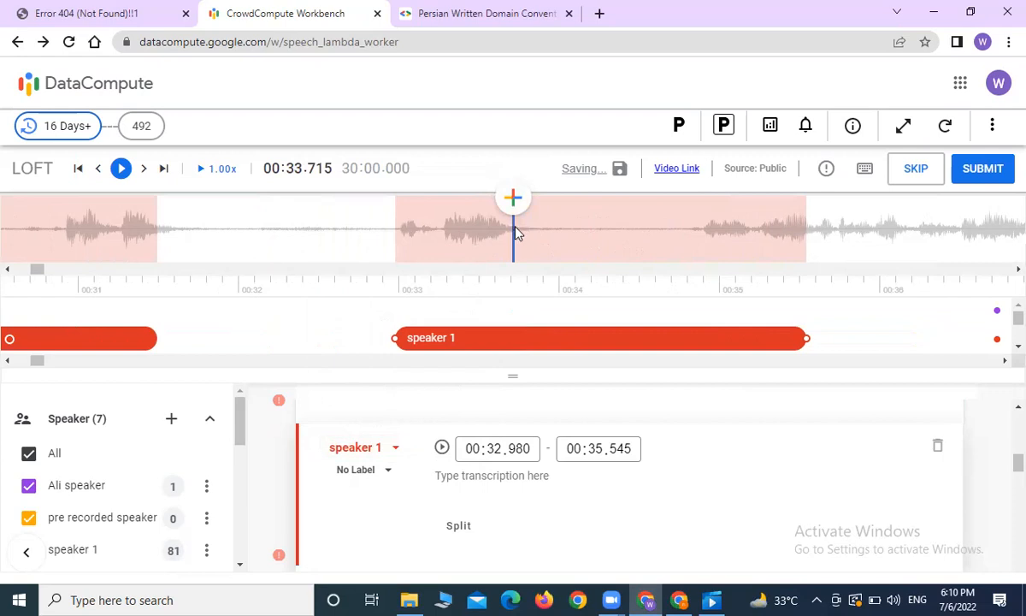
{"action": "scroll", "coordinate": [513, 232], "scroll_direction": "down", "scroll_amount": 1}
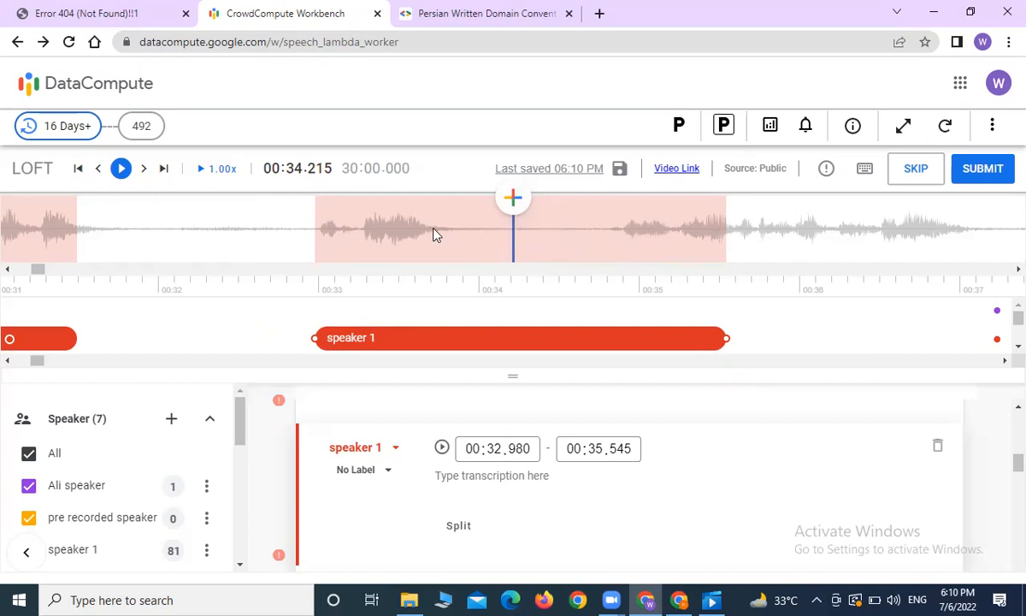
{"action": "left_click", "coordinate": [438, 235]}
{"action": "left_click", "coordinate": [466, 524]}
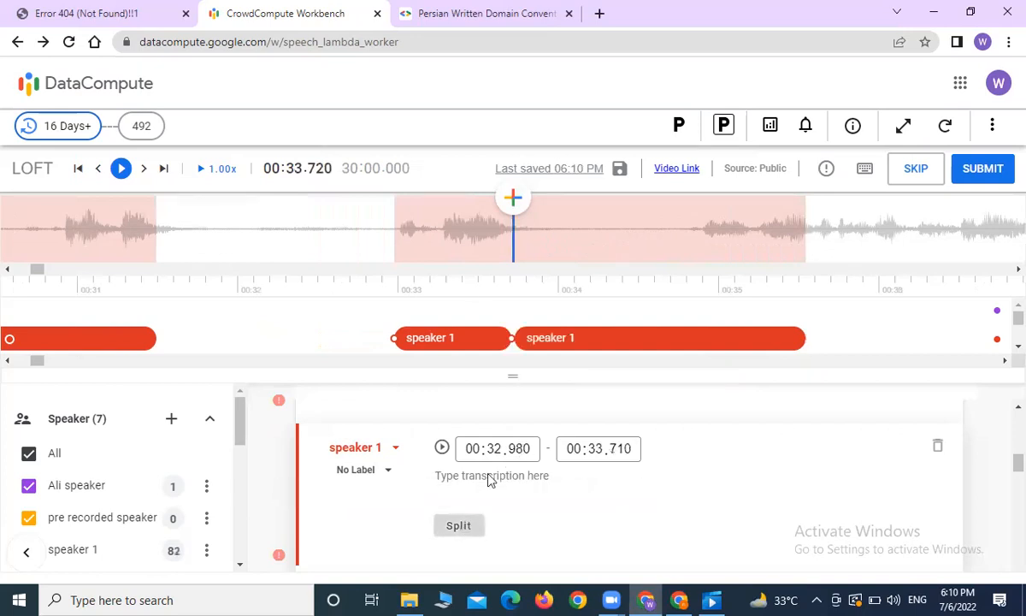
{"action": "left_click", "coordinate": [565, 338]}
{"action": "left_click_drag", "start_coordinate": [515, 333], "coordinate": [694, 330]}
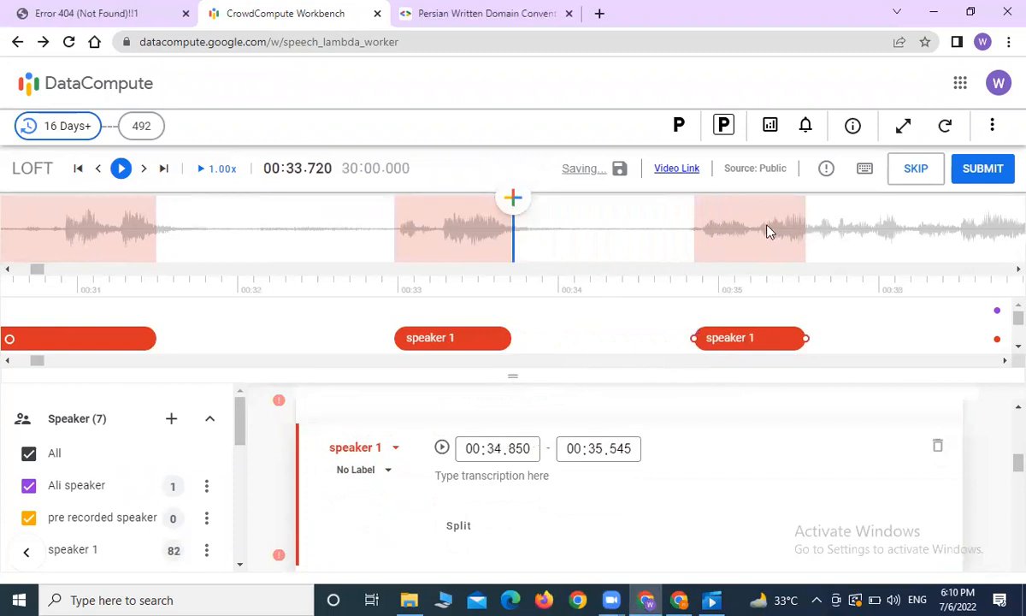
Look back through the segments on the timeline from about 00:36 to 00:17
{"action": "left_click", "coordinate": [768, 231]}
{"action": "left_click", "coordinate": [768, 232]}
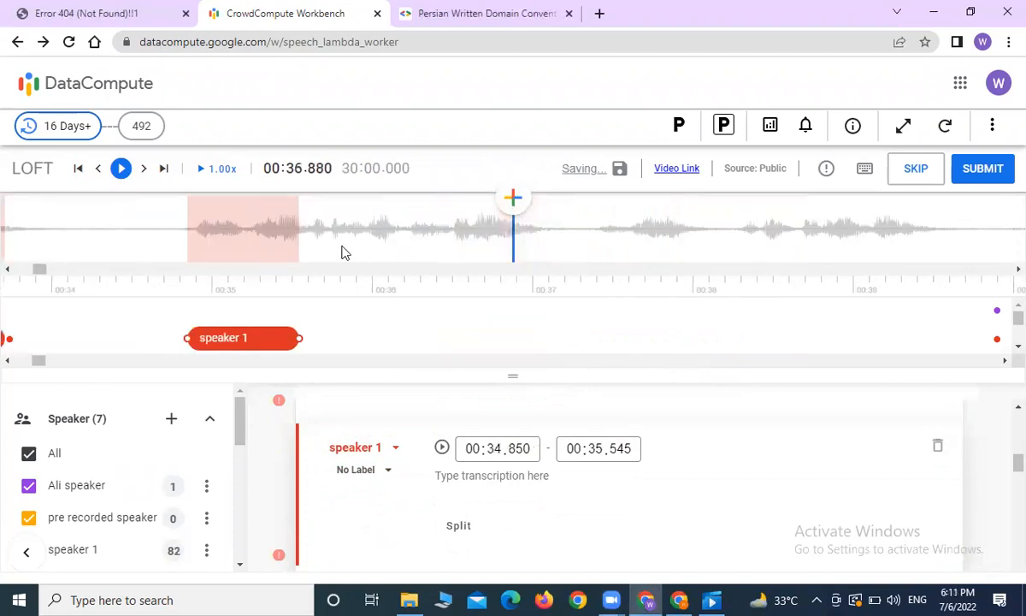
{"action": "left_click", "coordinate": [340, 249]}
{"action": "left_click", "coordinate": [340, 249]}
{"action": "left_click", "coordinate": [339, 249]}
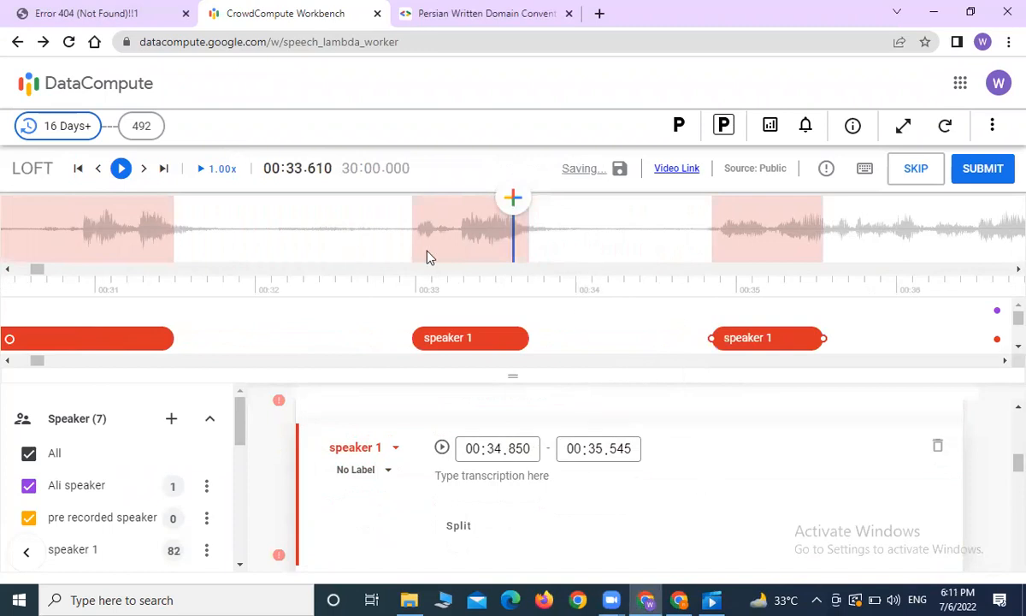
{"action": "left_click", "coordinate": [367, 230]}
{"action": "left_click", "coordinate": [367, 229]}
{"action": "left_click", "coordinate": [367, 229]}
{"action": "left_click", "coordinate": [367, 229]}
{"action": "left_click", "coordinate": [367, 230]}
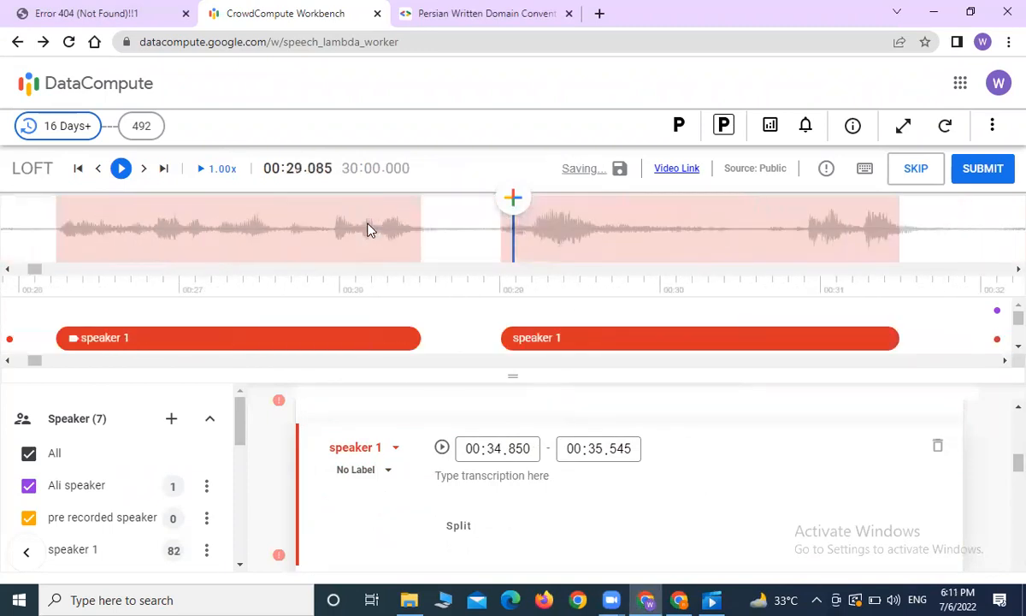
{"action": "left_click", "coordinate": [368, 229]}
{"action": "left_click", "coordinate": [368, 229]}
{"action": "double_click", "coordinate": [368, 229]}
{"action": "double_click", "coordinate": [367, 229]}
{"action": "triple_click", "coordinate": [367, 229]}
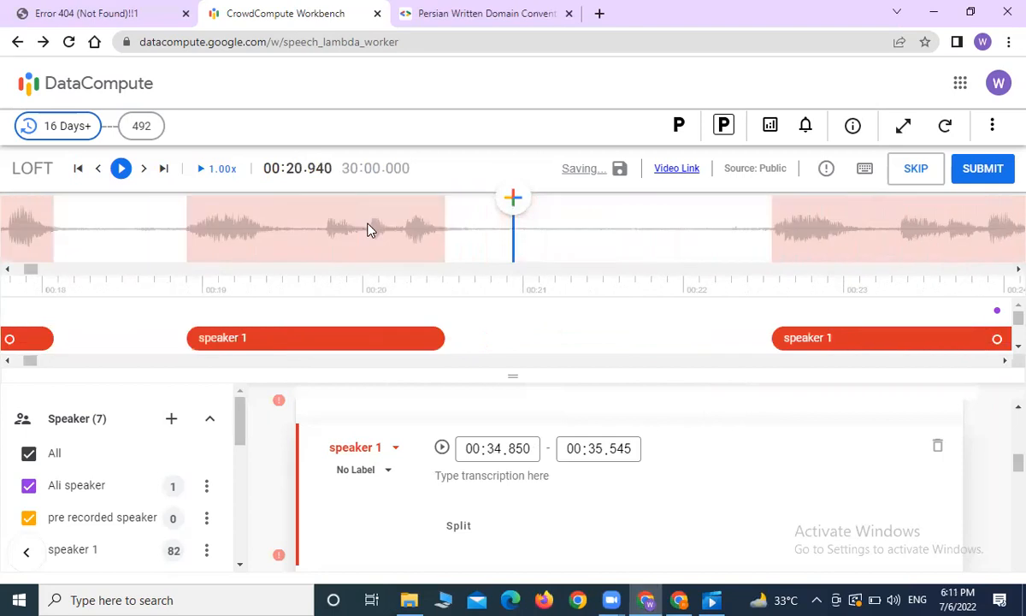
{"action": "double_click", "coordinate": [367, 229]}
{"action": "double_click", "coordinate": [368, 229]}
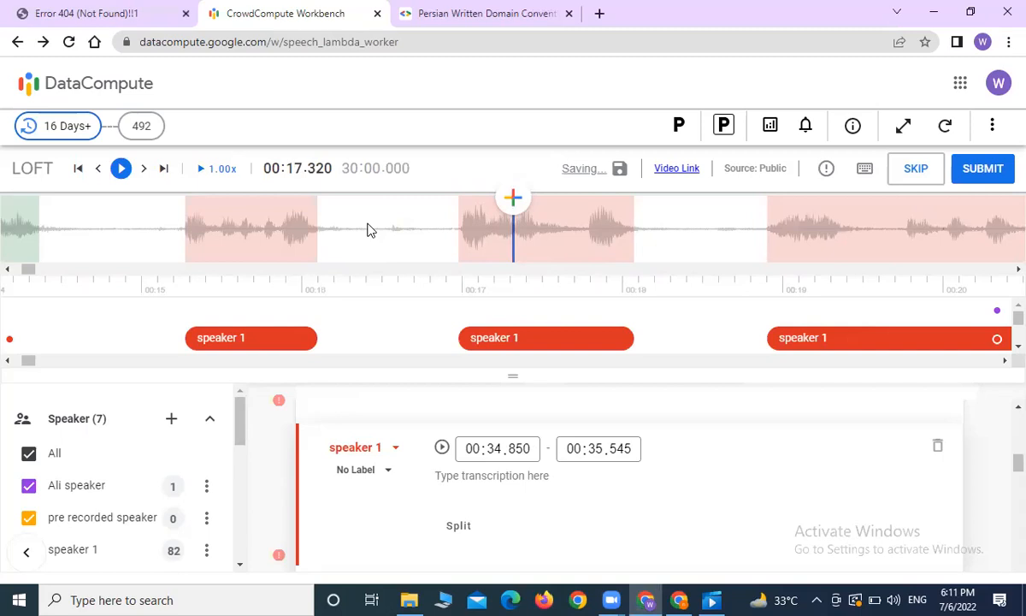
Enlarge the speaker timeline area and split the speaker 3 segment starting at 00:10.775 at 00:11.540
{"action": "scroll", "coordinate": [369, 230], "scroll_direction": "up", "scroll_amount": 5}
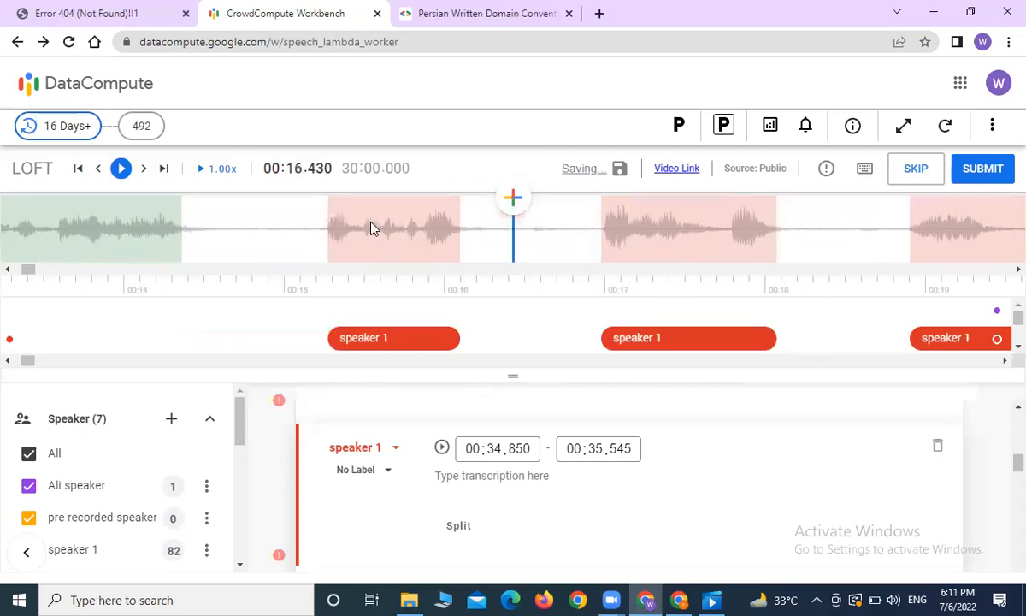
{"action": "scroll", "coordinate": [370, 229], "scroll_direction": "up", "scroll_amount": 2}
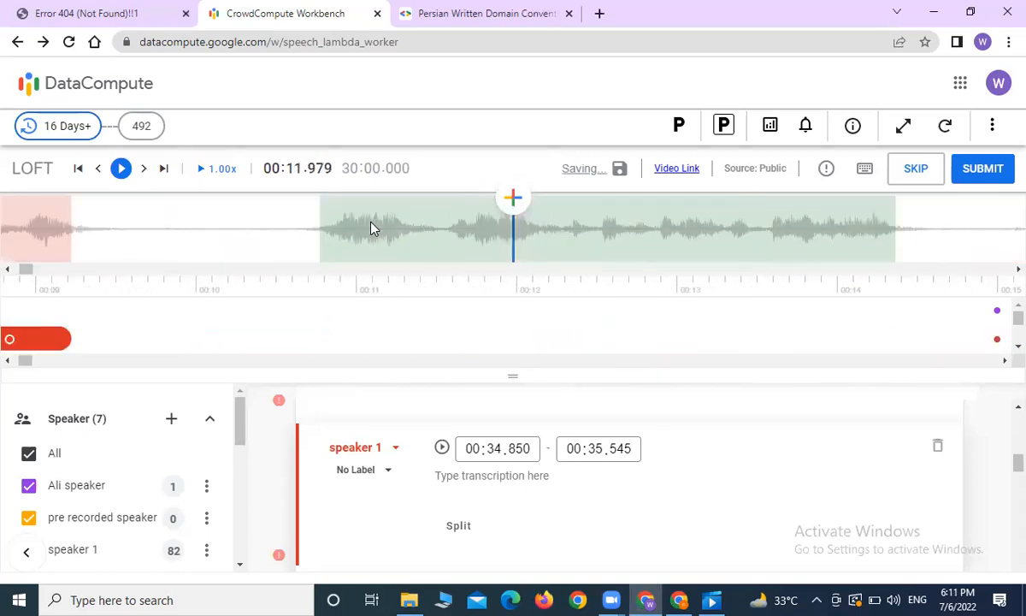
{"action": "scroll", "coordinate": [586, 235], "scroll_direction": "down", "scroll_amount": 1}
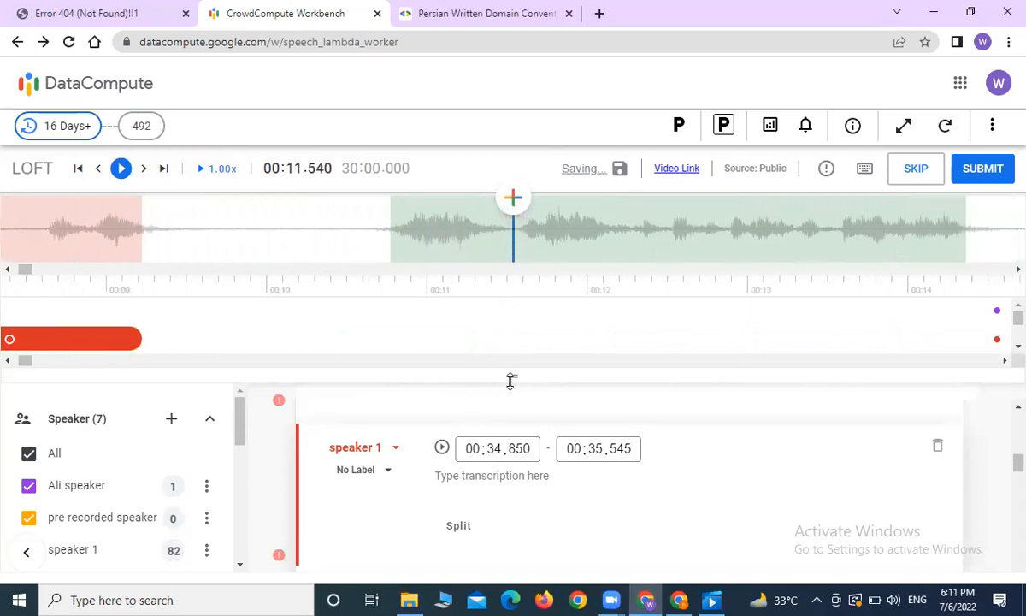
{"action": "left_click_drag", "start_coordinate": [511, 380], "coordinate": [513, 420]}
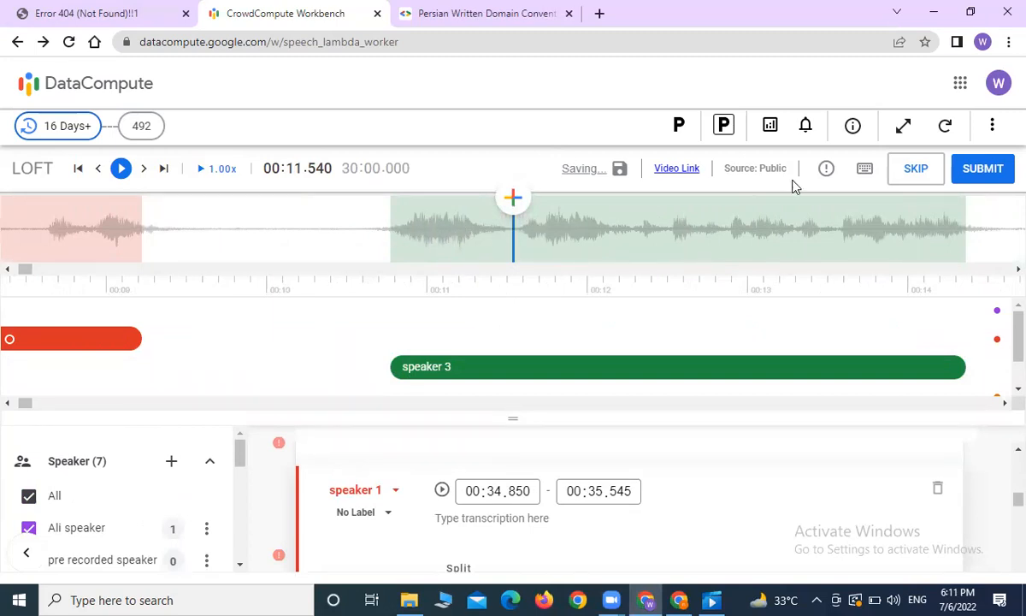
{"action": "left_click", "coordinate": [522, 367]}
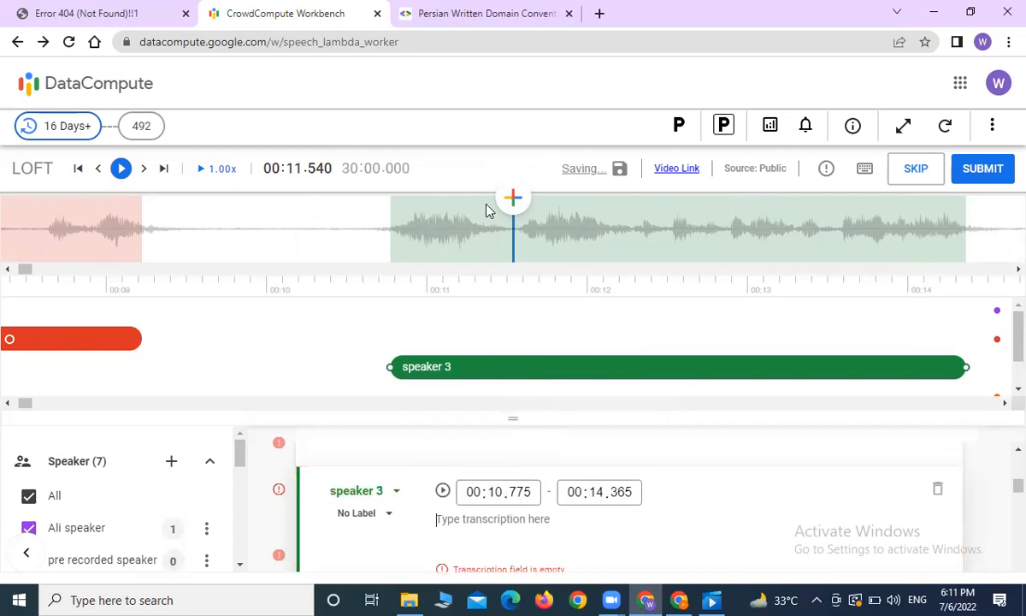
{"action": "scroll", "coordinate": [484, 541], "scroll_direction": "down", "scroll_amount": 2}
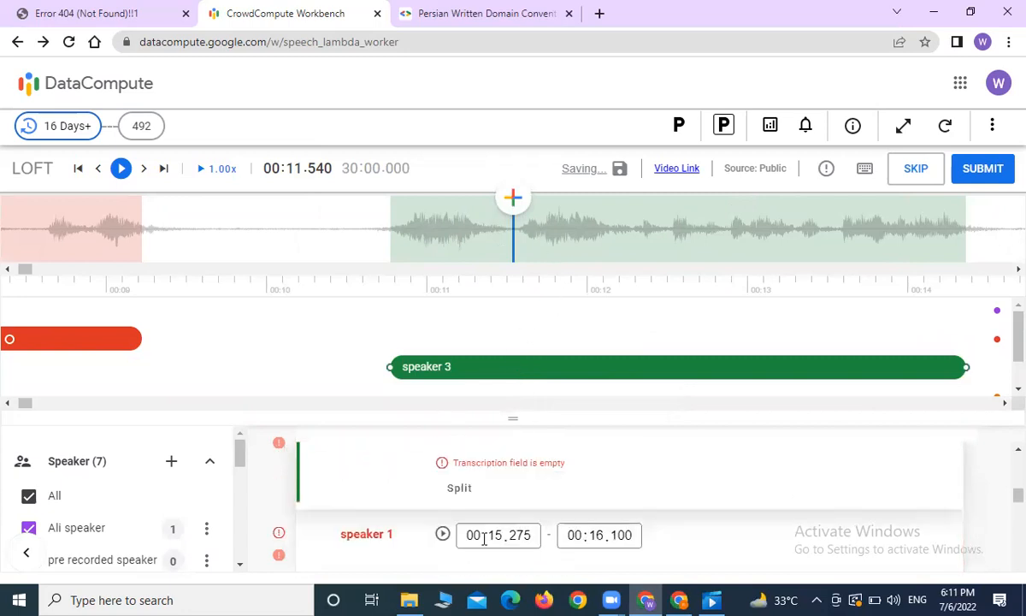
{"action": "left_click", "coordinate": [459, 487]}
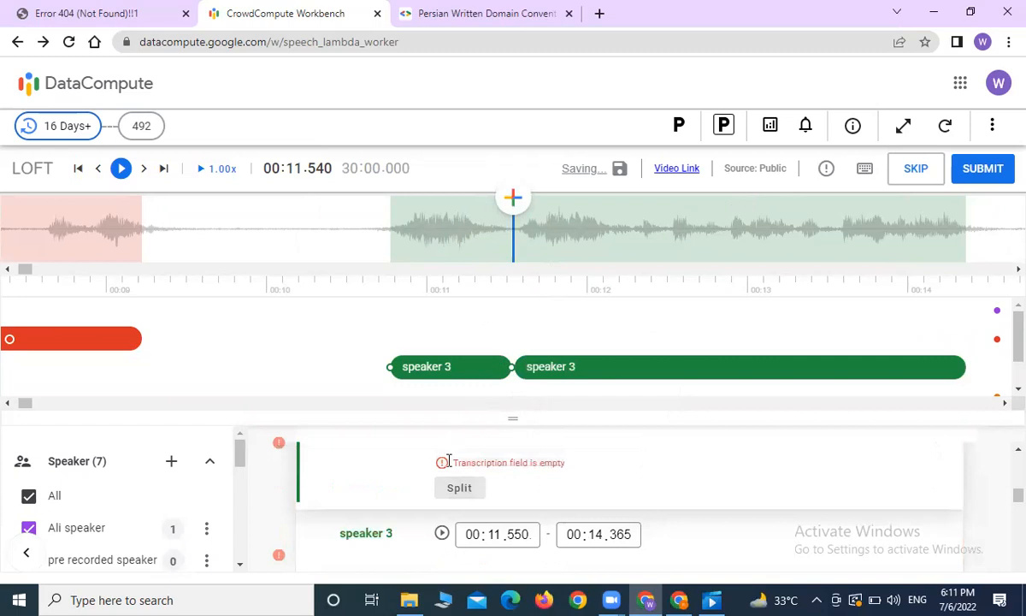
Reassign the speaker 3 segment from 00:10.775 to 00:11.530 to speaker 1
{"action": "scroll", "coordinate": [360, 503], "scroll_direction": "up", "scroll_amount": 2}
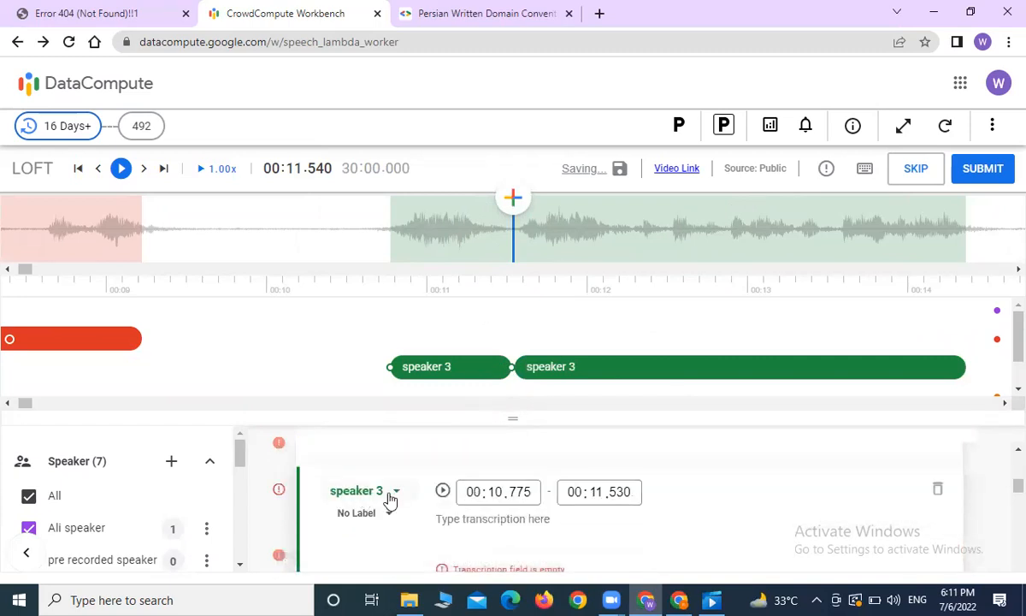
{"action": "left_click", "coordinate": [393, 491]}
{"action": "left_click", "coordinate": [385, 311]}
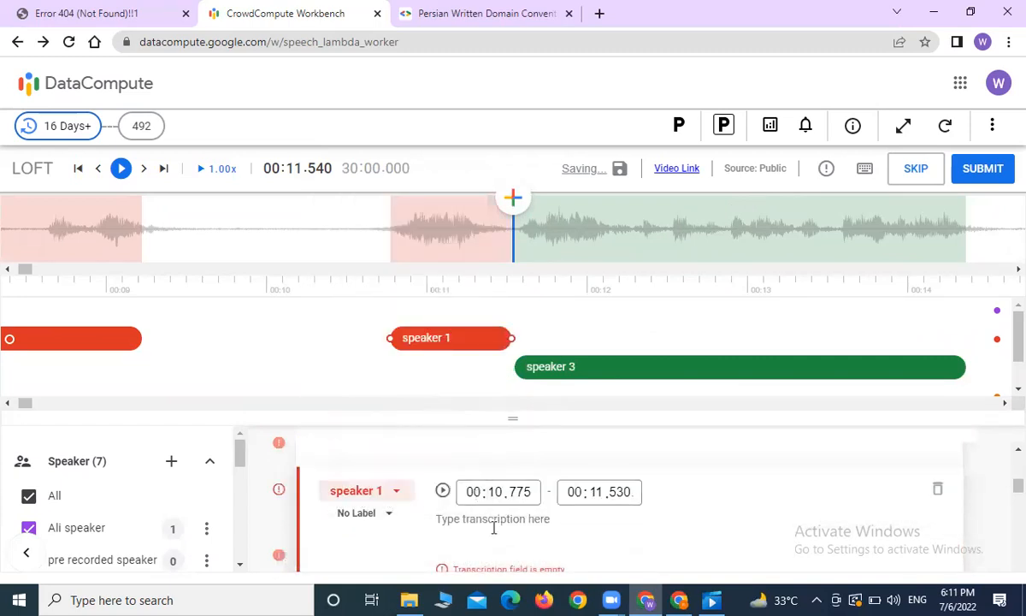
Try moving the following speaker 3 segment's start to 00:11.875, and move it back toward the end of the preceding speaker 1 segment
{"action": "scroll", "coordinate": [403, 543], "scroll_direction": "down", "scroll_amount": 2}
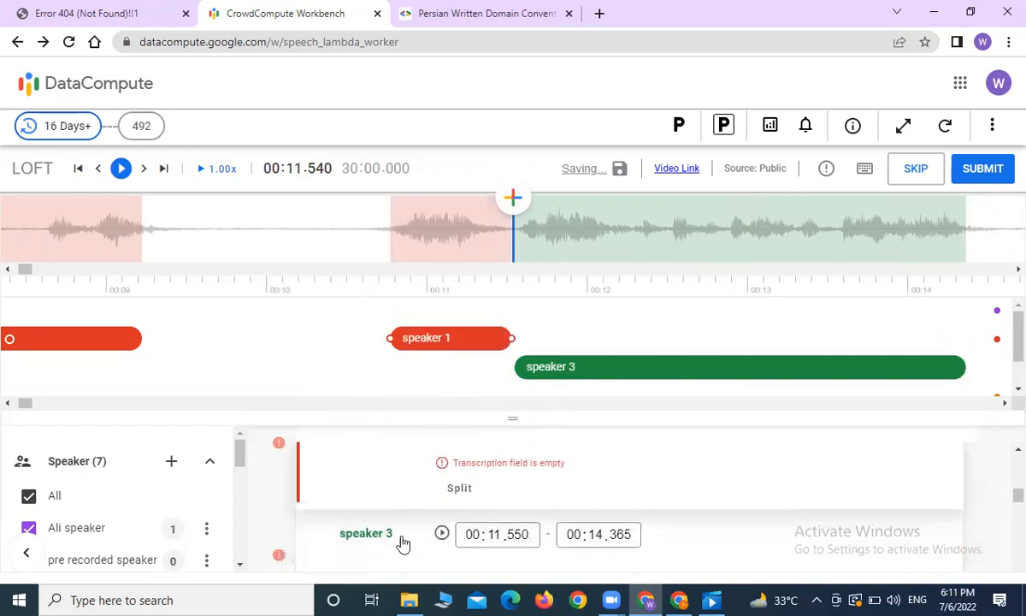
{"action": "left_click", "coordinate": [529, 247]}
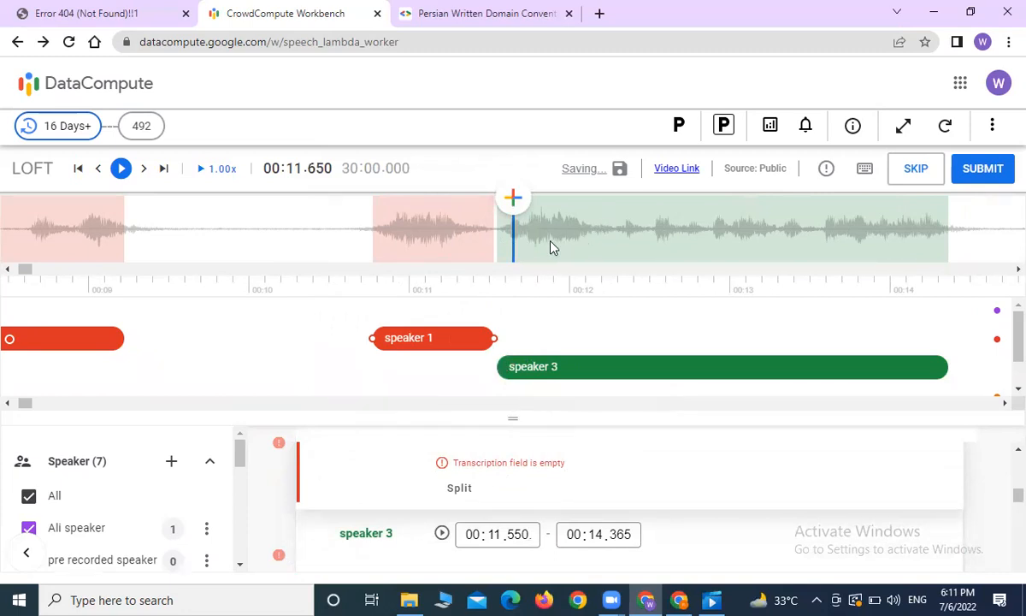
{"action": "left_click", "coordinate": [552, 247]}
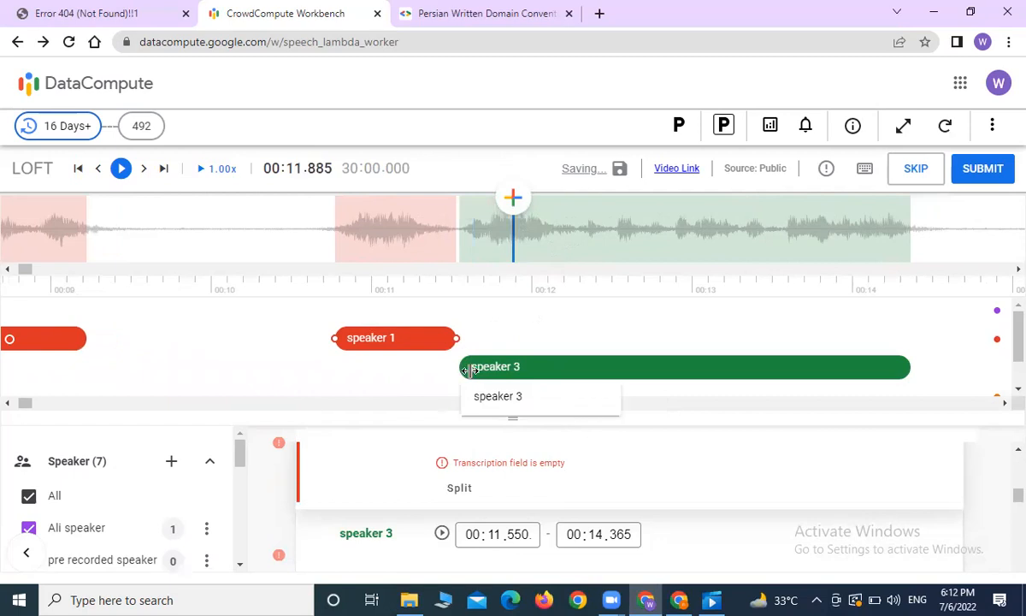
{"action": "left_click_drag", "start_coordinate": [469, 370], "coordinate": [510, 367]}
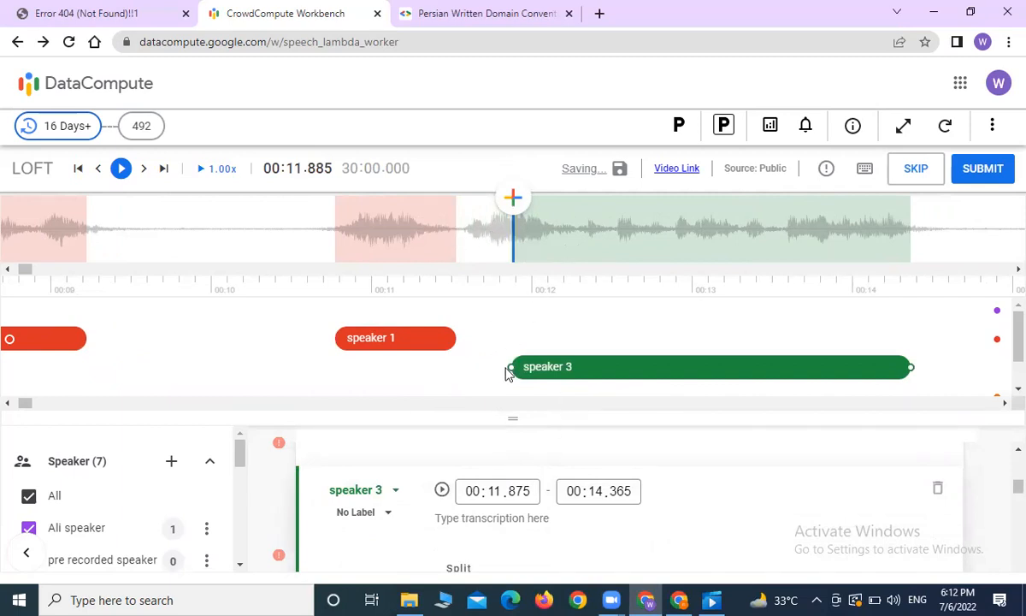
{"action": "left_click_drag", "start_coordinate": [506, 367], "coordinate": [458, 365]}
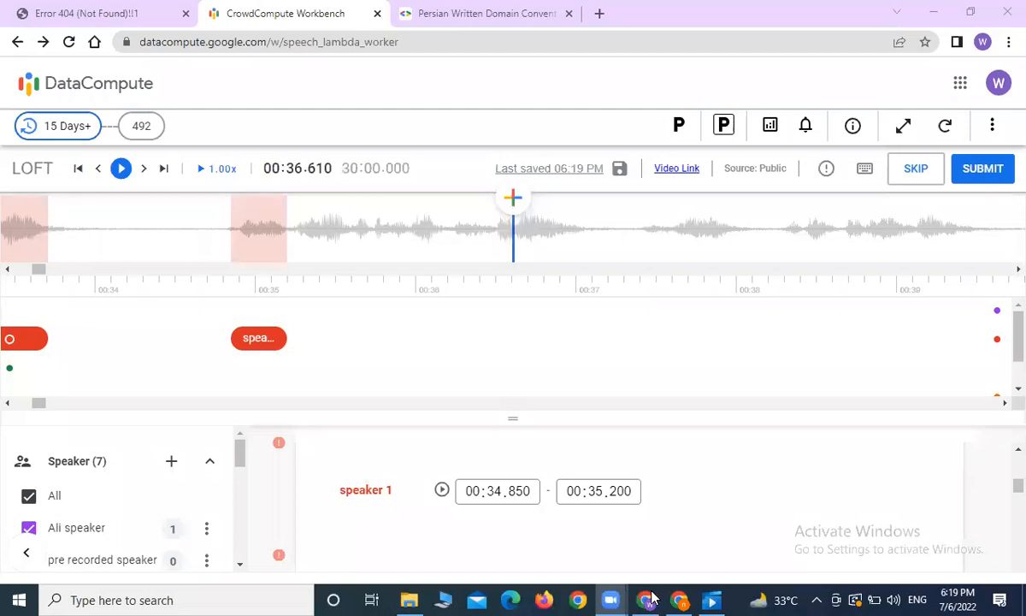
Switch to the Audio Transcription document in Google Docs and go back to the Segmentation rules
{"action": "mouse_move", "coordinate": [672, 597]}
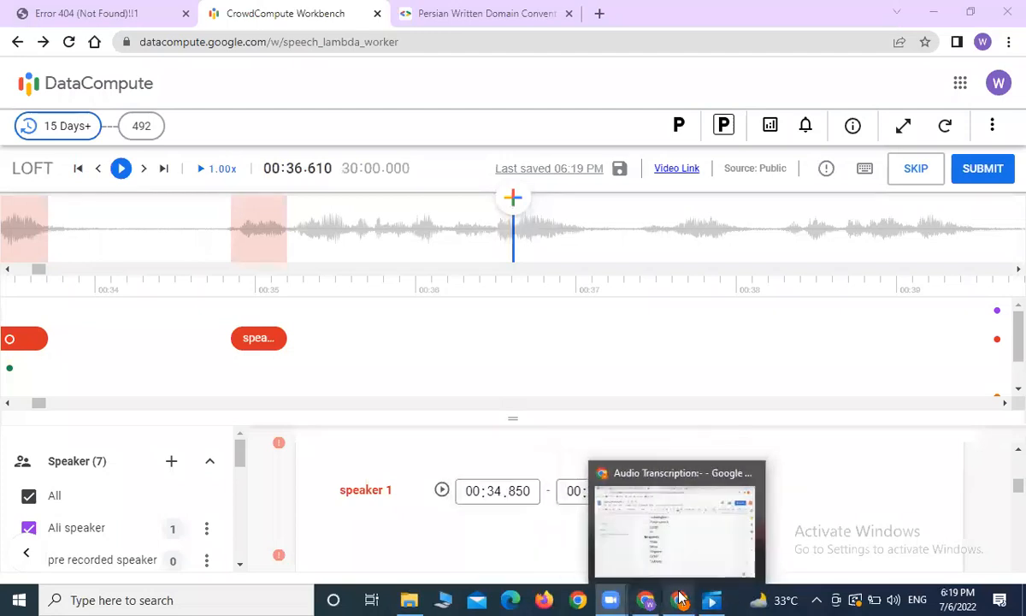
{"action": "left_click", "coordinate": [688, 558]}
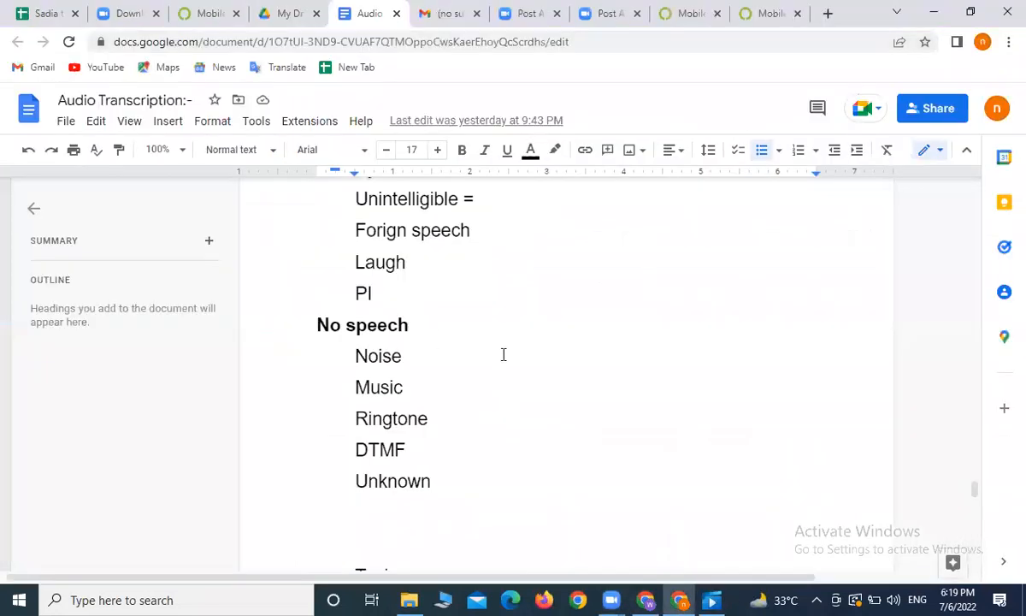
{"action": "scroll", "coordinate": [520, 357], "scroll_direction": "up", "scroll_amount": 20}
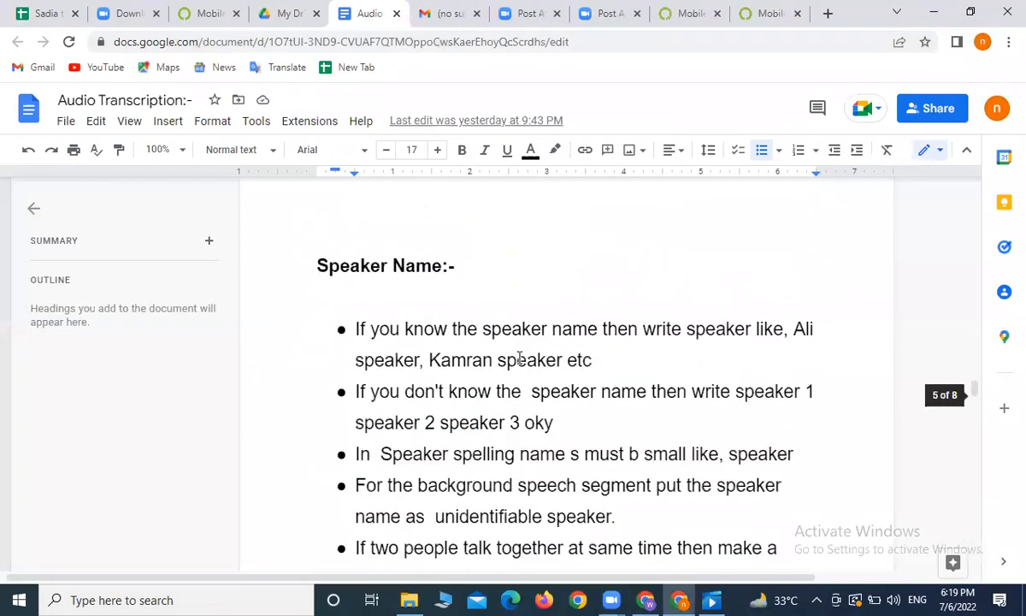
{"action": "scroll", "coordinate": [519, 358], "scroll_direction": "up", "scroll_amount": 10}
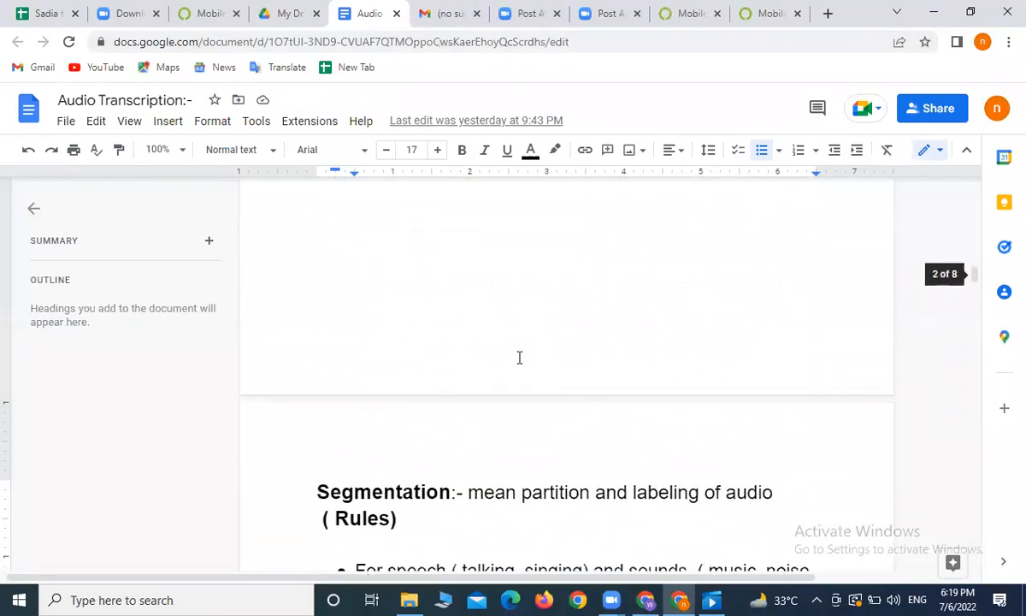
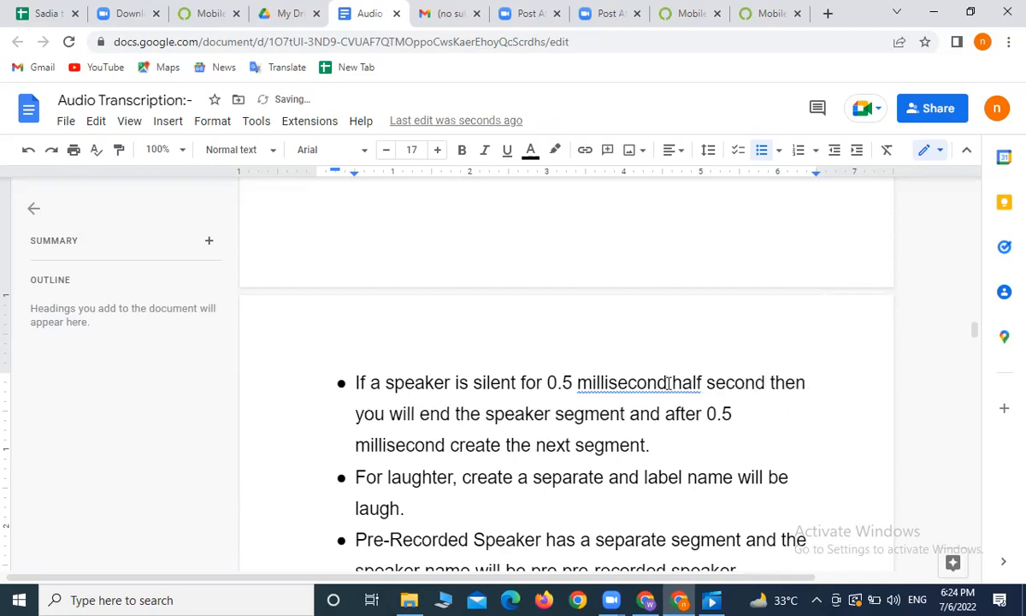
Put a space after "millisecond" and parentheses around "half second" in the rule about a silent speaker
{"action": "key", "text": "Left"}
{"action": "key", "text": "Left"}
{"action": "key", "text": "Left"}
{"action": "key", "text": "Left"}
{"action": "key", "text": "Left"}
{"action": "key", "text": "Left"}
{"action": "key", "text": "Left"}
{"action": "key", "text": "Left"}
{"action": "key", "text": "Left"}
{"action": "key", "text": "Left"}
{"action": "key", "text": "Left"}
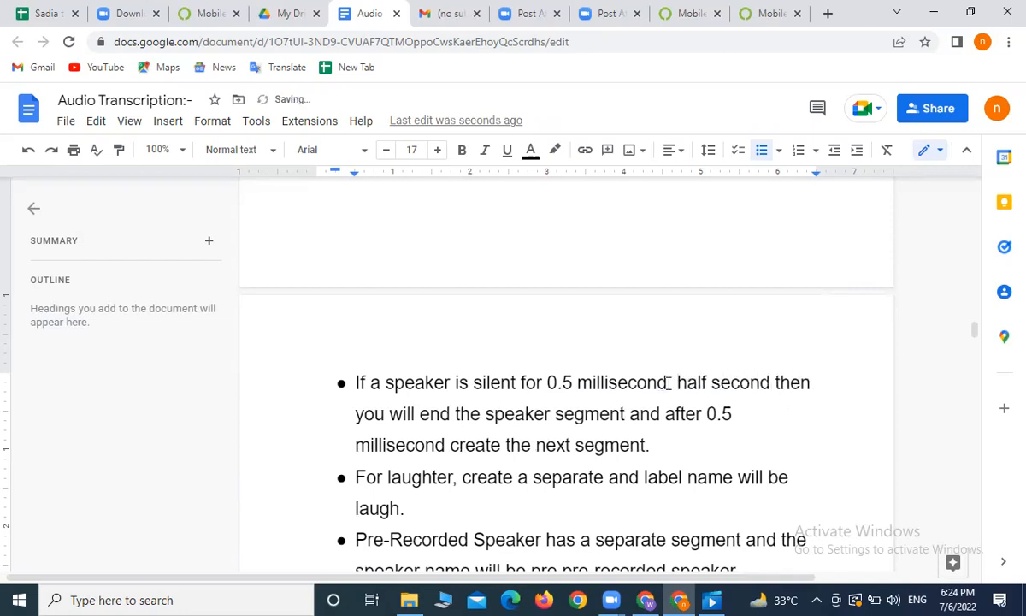
{"action": "type", "text": "("}
{"action": "key", "text": "Right"}
{"action": "key", "text": "Right"}
{"action": "key", "text": "Right"}
{"action": "key", "text": "Right"}
{"action": "key", "text": "Right"}
{"action": "key", "text": "Right"}
{"action": "key", "text": "Right"}
{"action": "key", "text": "Right"}
{"action": "key", "text": "Right"}
{"action": "key", "text": "Right"}
{"action": "key", "text": "Right"}
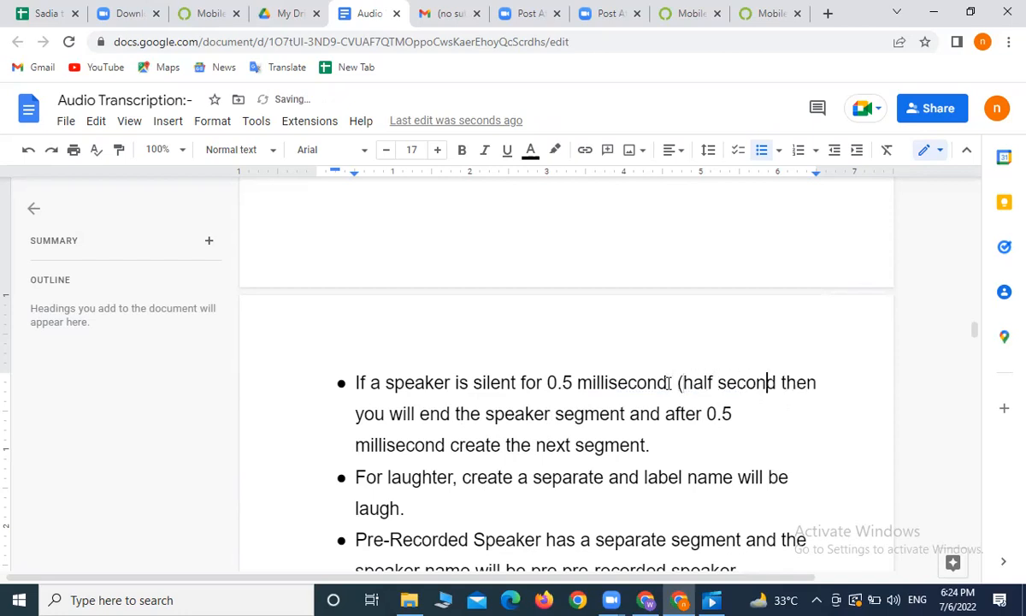
{"action": "type", "text": ")"}
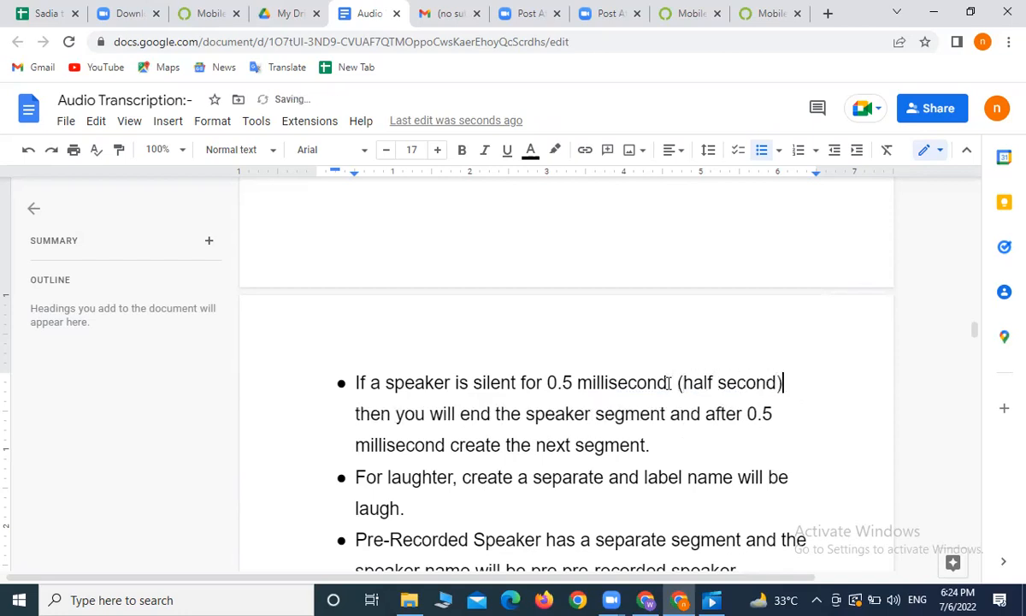
{"action": "left_click", "coordinate": [674, 382]}
{"action": "key", "text": "End"}
Switch to the CrowdCompute Workbench and split the speaker 1 segment starting at 00:54.335 at 00:57.150
{"action": "left_click", "coordinate": [648, 599]}
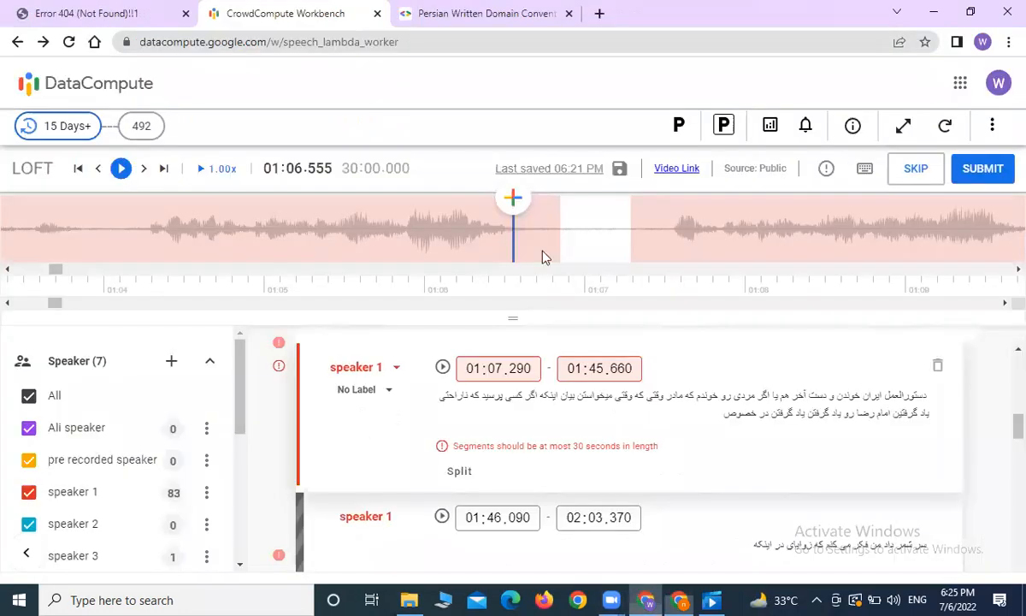
{"action": "left_click", "coordinate": [323, 224]}
{"action": "left_click", "coordinate": [323, 224]}
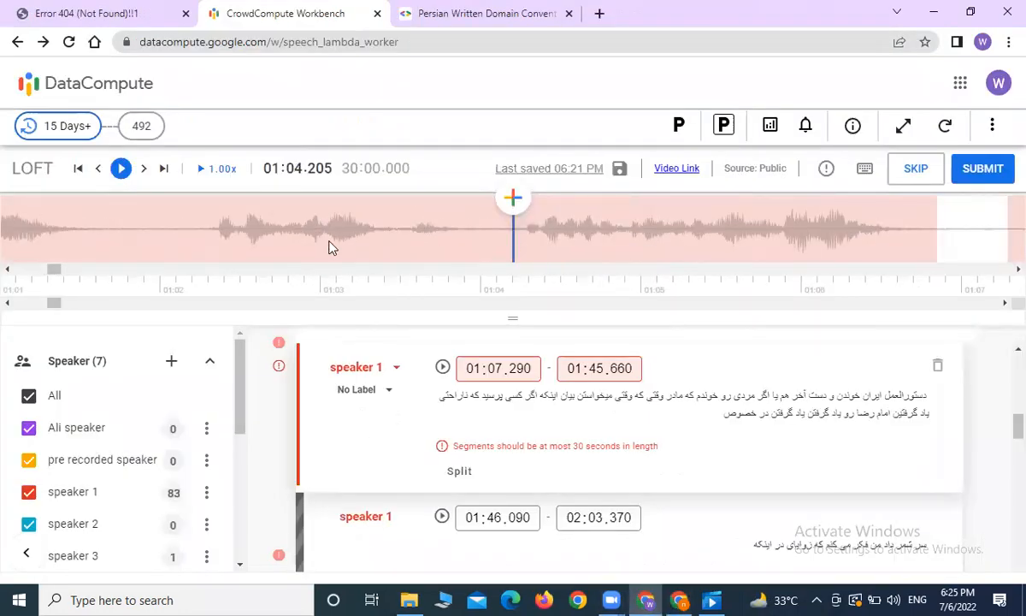
{"action": "left_click", "coordinate": [328, 247]}
{"action": "left_click", "coordinate": [329, 243]}
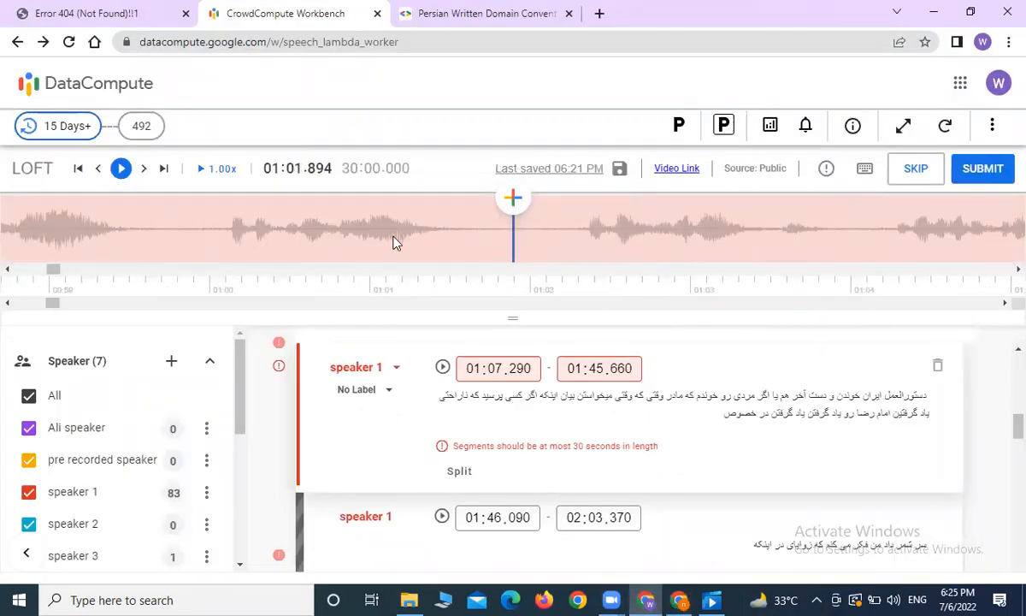
{"action": "left_click", "coordinate": [286, 228]}
{"action": "left_click", "coordinate": [286, 228]}
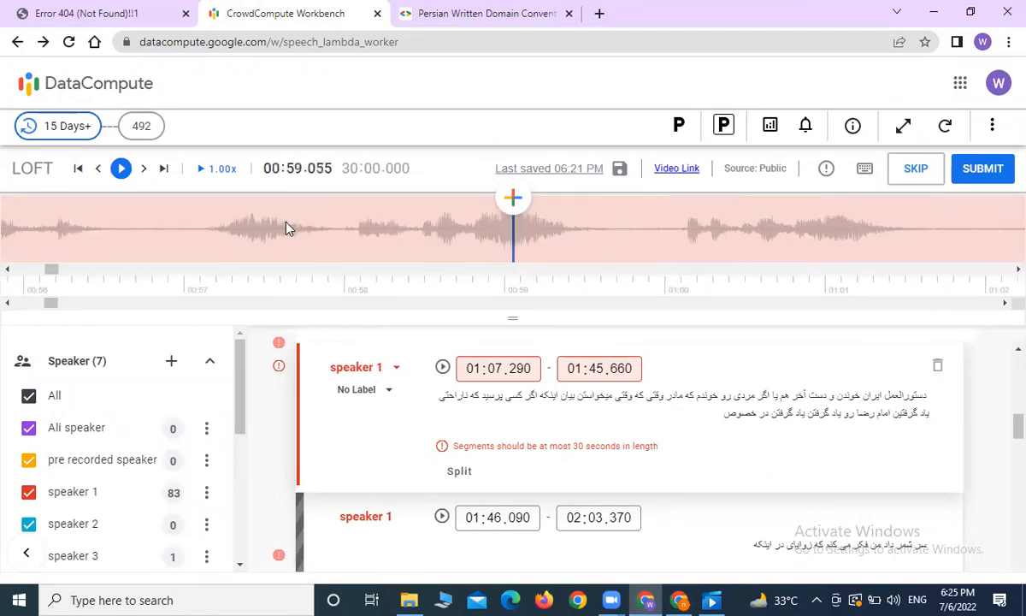
{"action": "left_click", "coordinate": [286, 228]}
{"action": "left_click", "coordinate": [437, 236]}
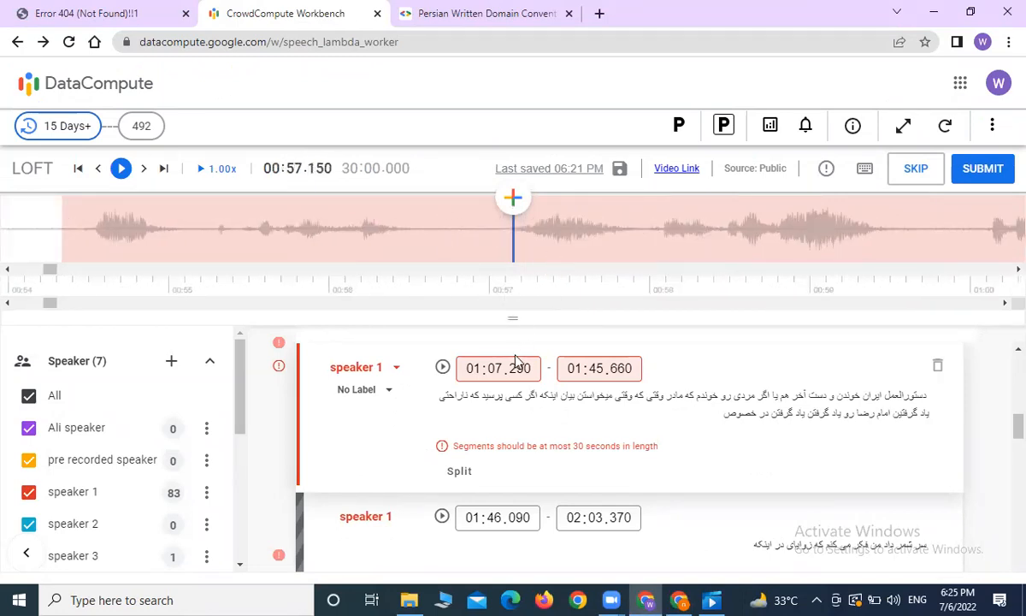
{"action": "left_click_drag", "start_coordinate": [514, 317], "coordinate": [518, 413]}
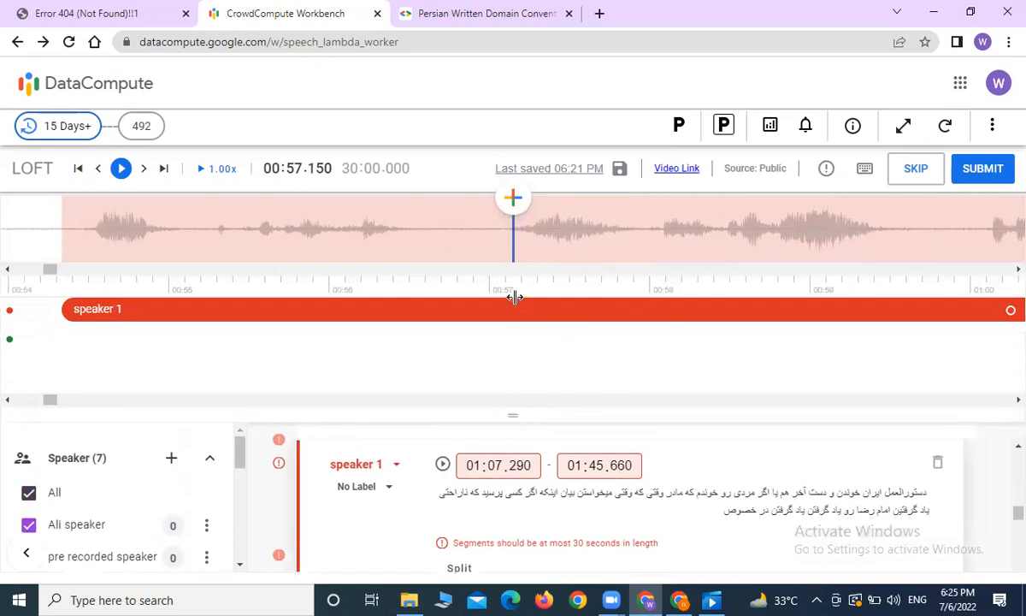
{"action": "left_click", "coordinate": [514, 307]}
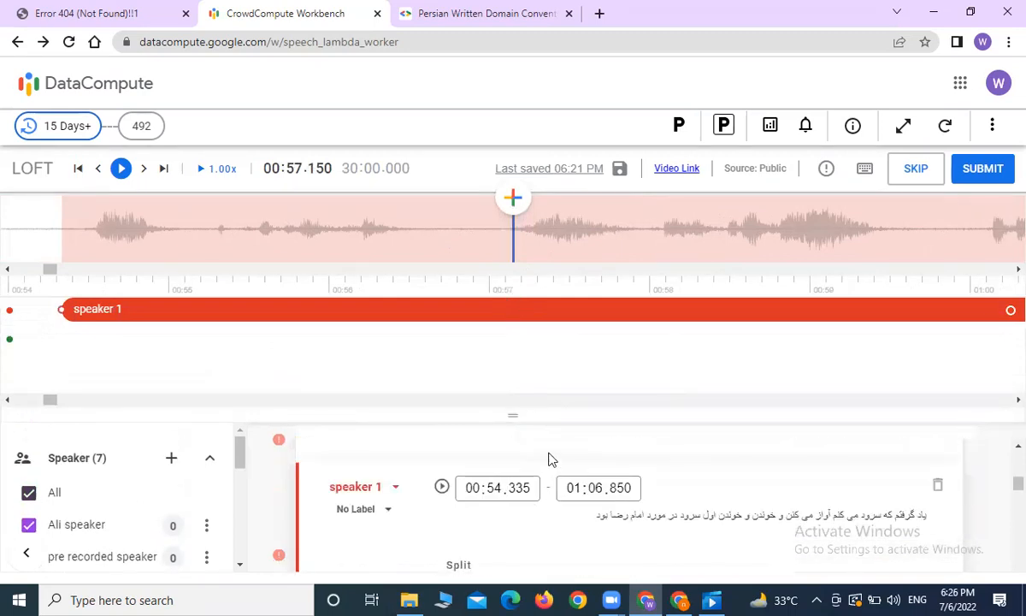
{"action": "left_click_drag", "start_coordinate": [511, 414], "coordinate": [527, 354]}
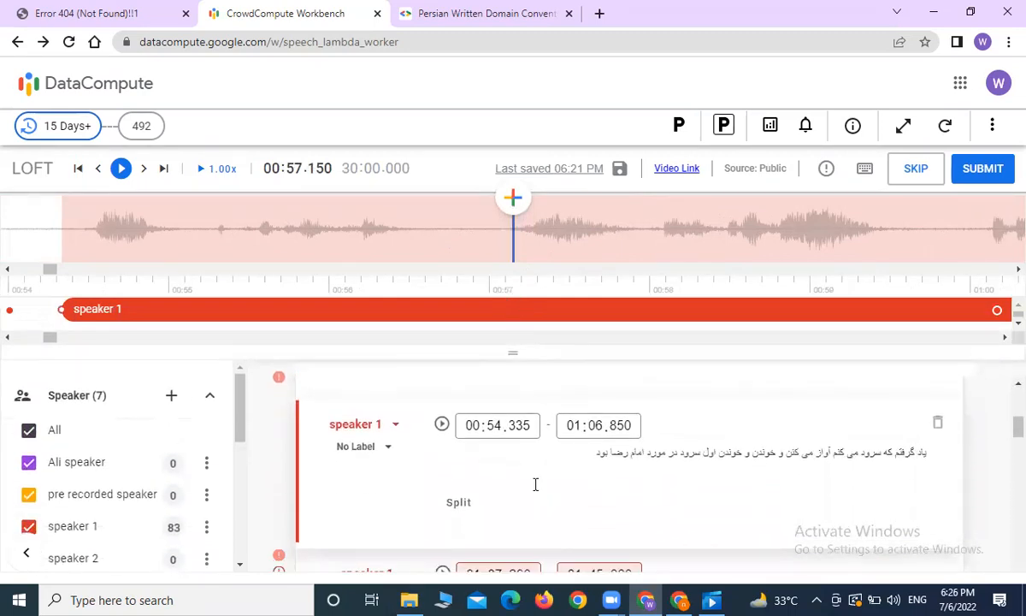
{"action": "left_click", "coordinate": [458, 502]}
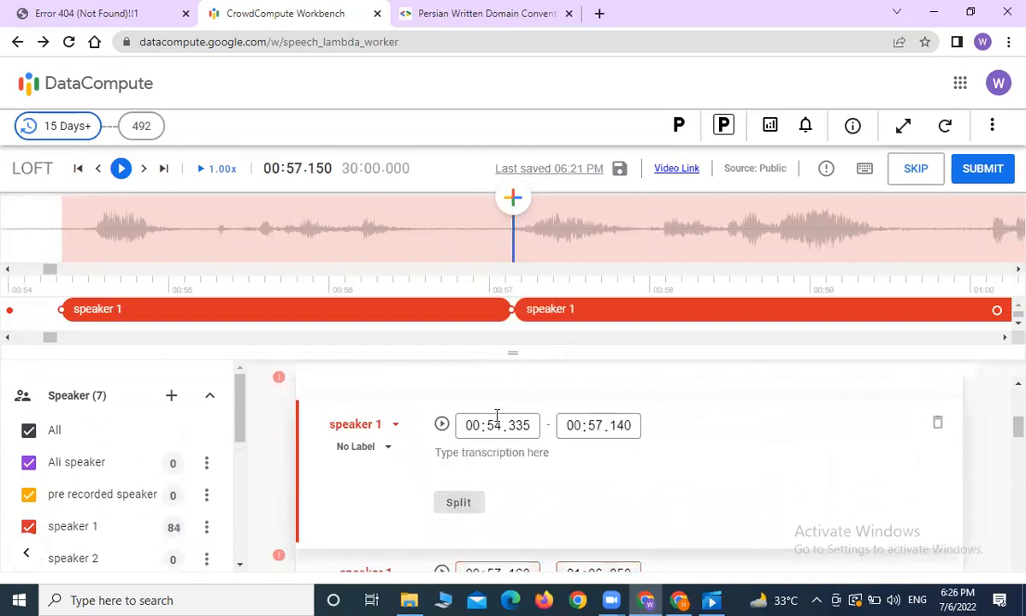
Move the end of the first split part back to 00:56.380, where the speech stops, leaving the pause unsegmented
{"action": "left_click", "coordinate": [523, 310]}
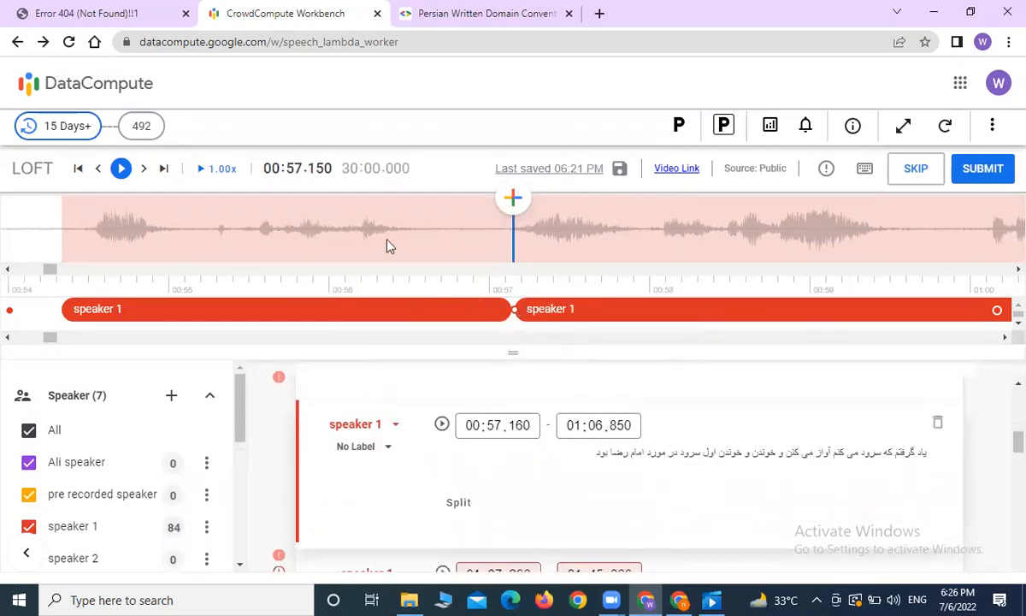
{"action": "left_click", "coordinate": [503, 309]}
{"action": "left_click_drag", "start_coordinate": [504, 308], "coordinate": [389, 308]}
Split the speaker 1 segment starting at 00:57.160 at 00:58.435 and move the second part's start to 00:58.485
{"action": "left_click", "coordinate": [673, 216]}
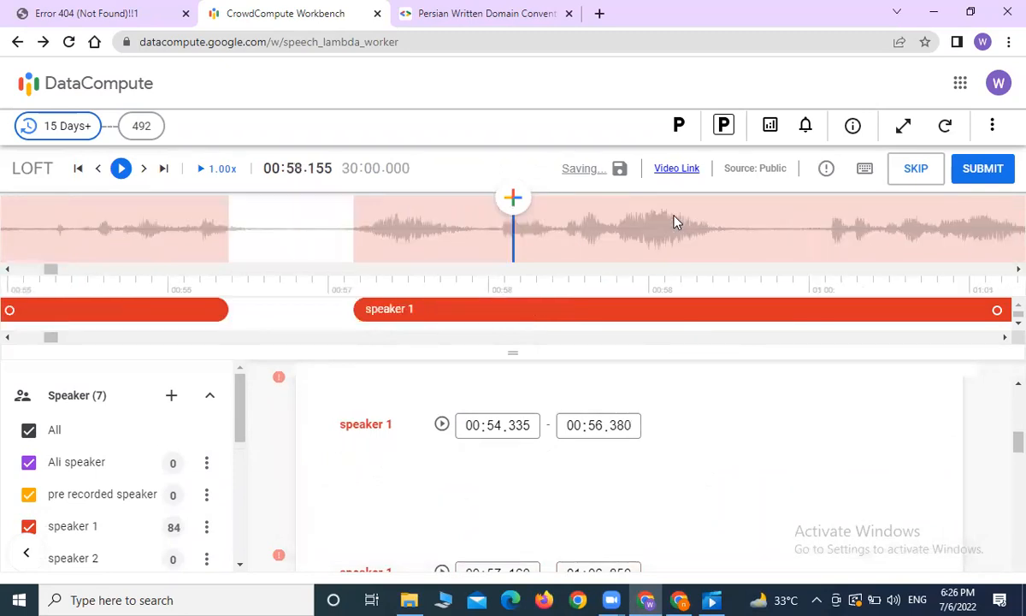
{"action": "left_click", "coordinate": [674, 216]}
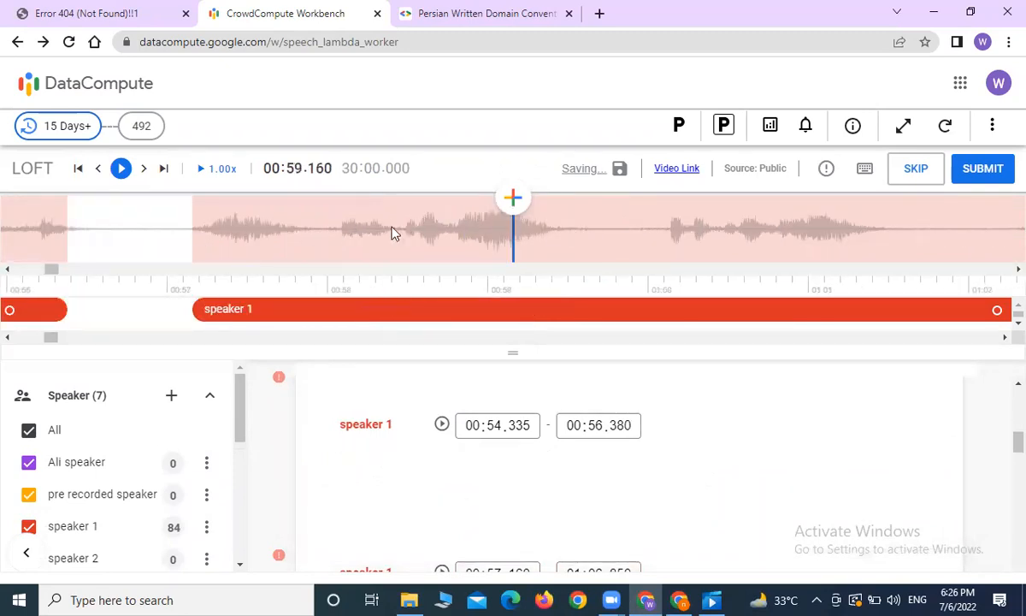
{"action": "left_click", "coordinate": [396, 231]}
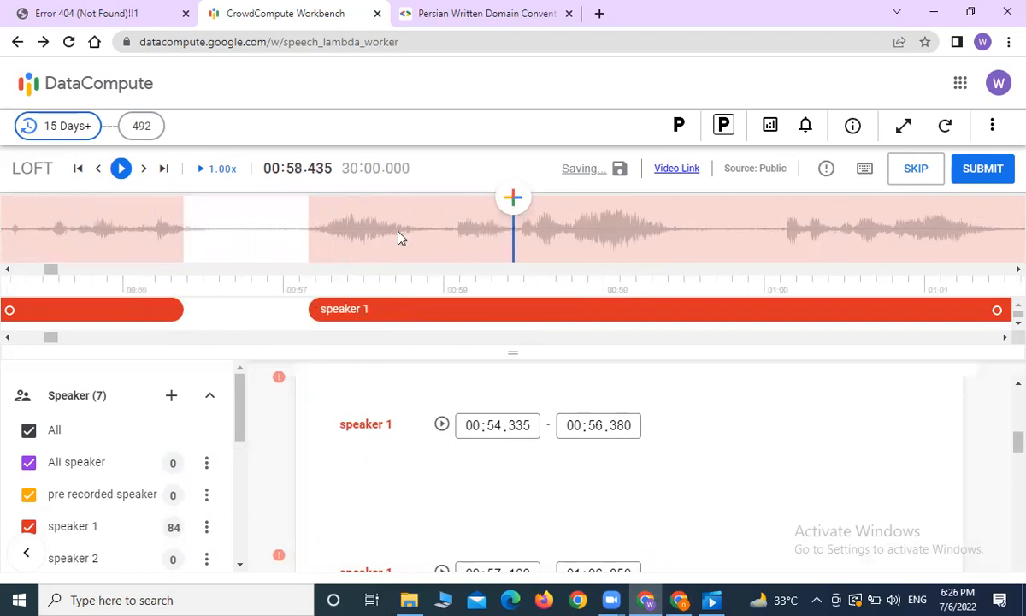
{"action": "left_click", "coordinate": [534, 317]}
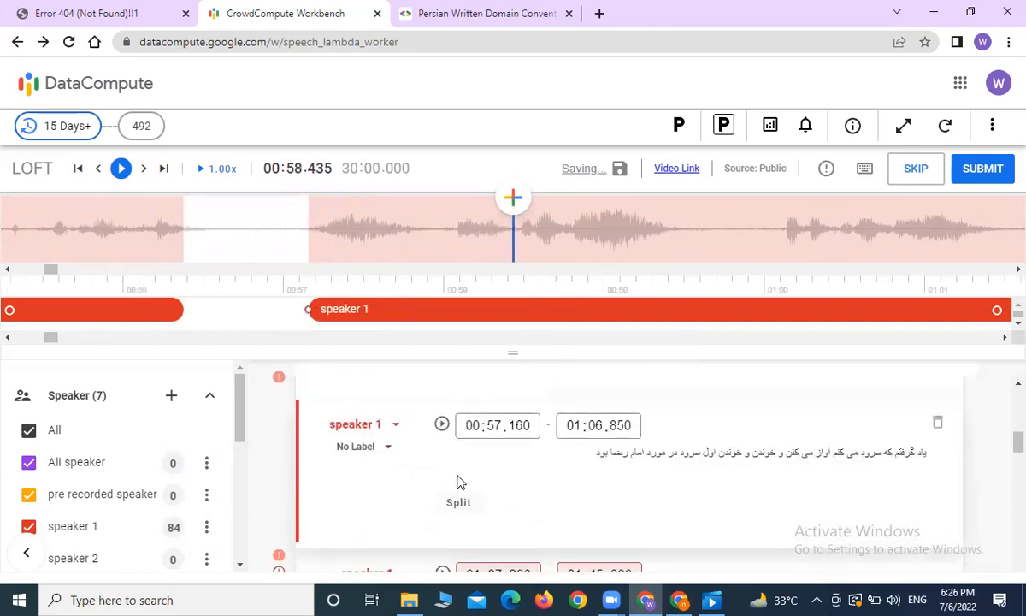
{"action": "left_click", "coordinate": [457, 502]}
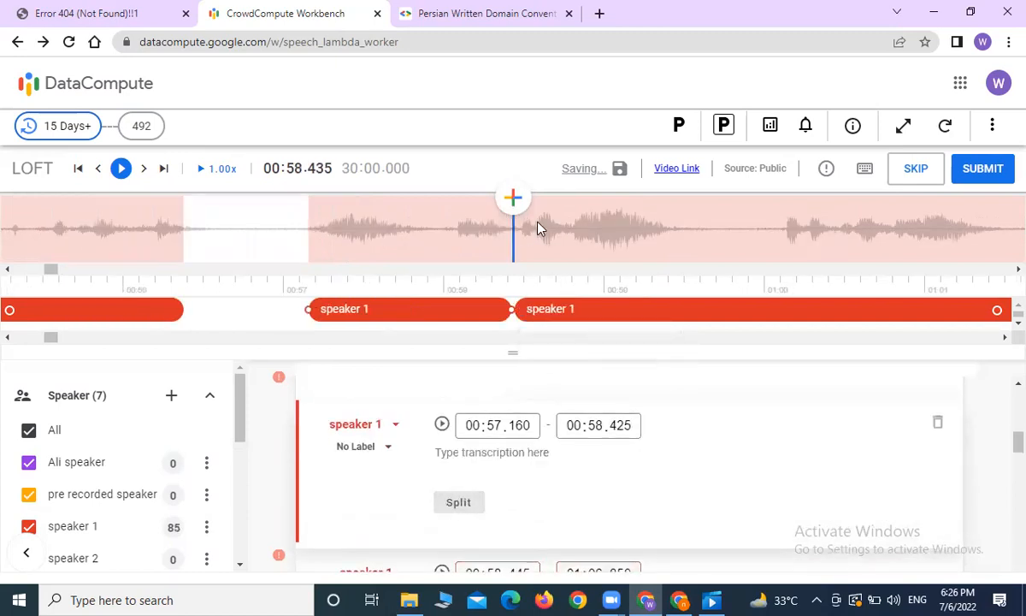
{"action": "left_click_drag", "start_coordinate": [515, 309], "coordinate": [521, 310]}
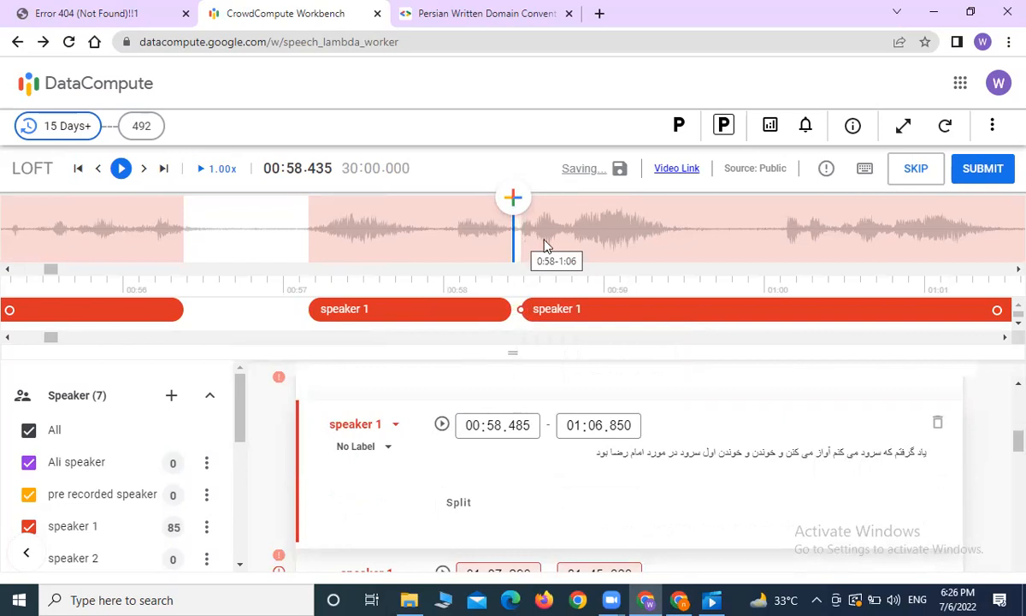
Look ahead on the timeline to about 01:01, check the silence rule in the Google Docs document, and return to the CrowdCompute Workbench
{"action": "left_click", "coordinate": [702, 245]}
{"action": "left_click", "coordinate": [702, 245]}
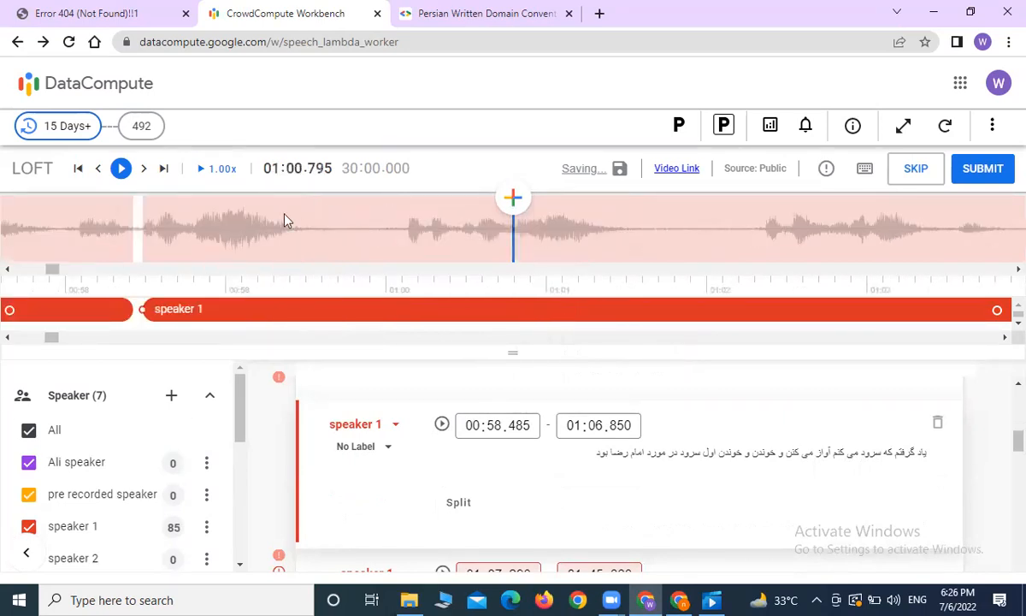
{"action": "key", "text": "alt+Tab"}
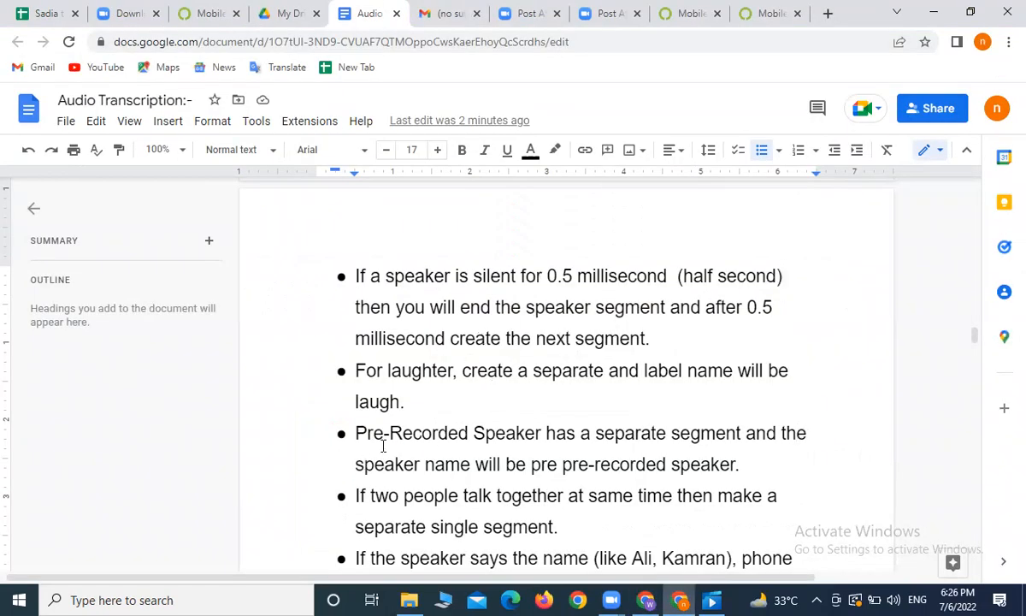
{"action": "mouse_move", "coordinate": [646, 597]}
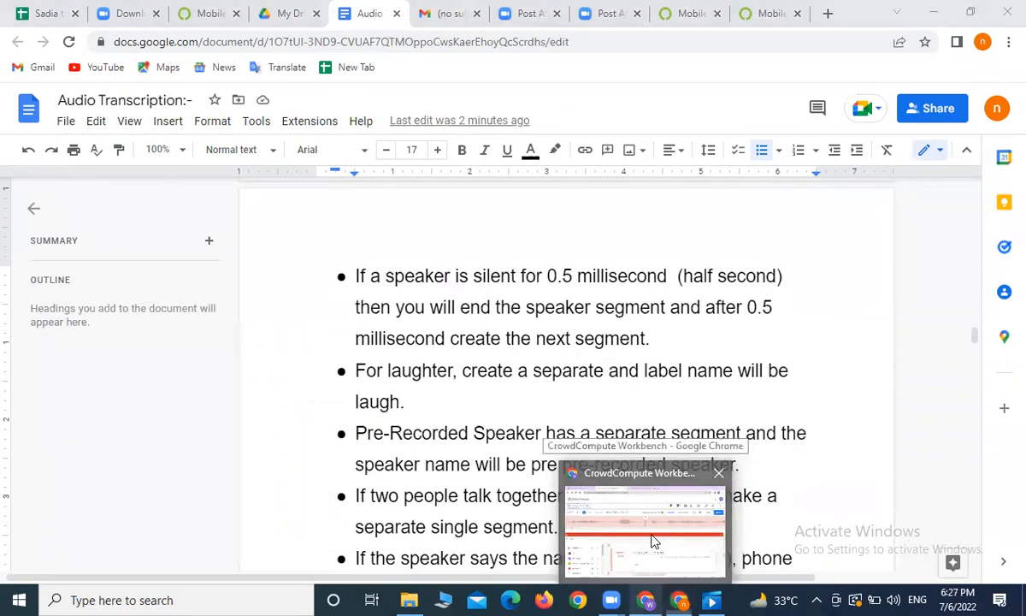
{"action": "left_click", "coordinate": [653, 540]}
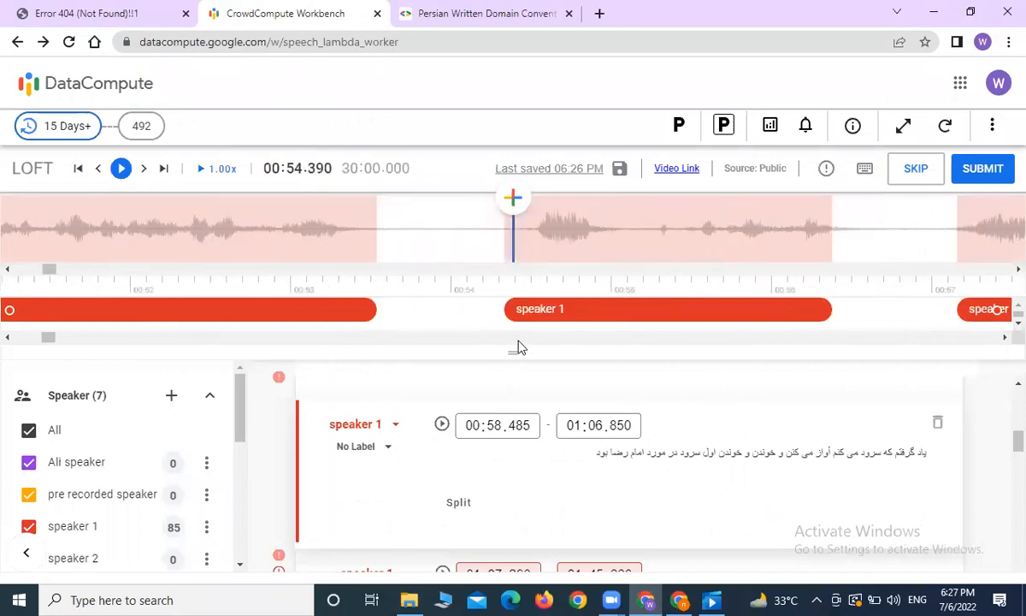
Add a new segment at the very beginning of the recording, starting at 00:00.070
{"action": "left_click_drag", "start_coordinate": [511, 353], "coordinate": [802, 458]}
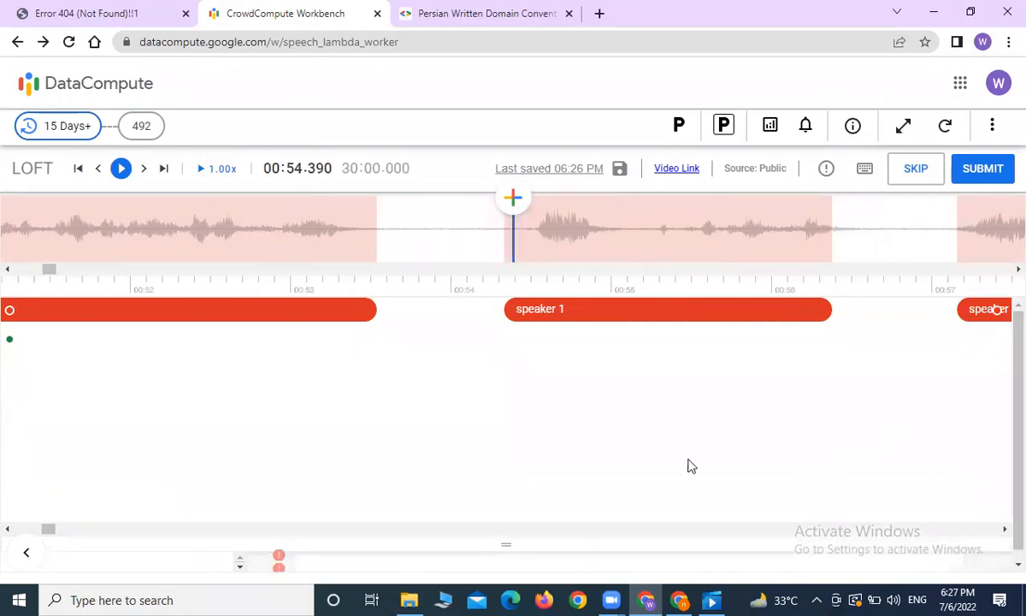
{"action": "scroll", "coordinate": [687, 466], "scroll_direction": "down", "scroll_amount": 1}
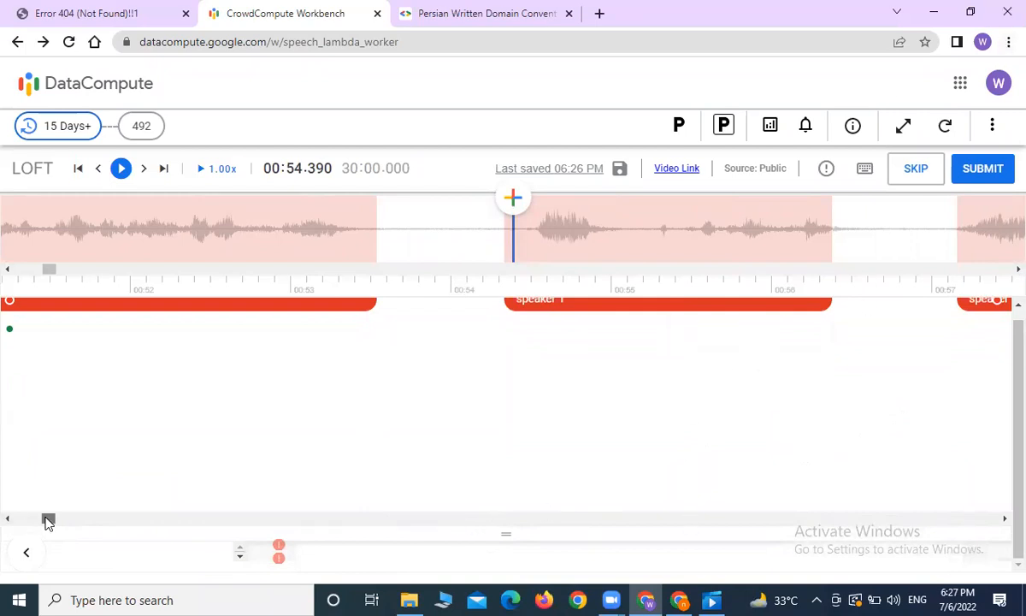
{"action": "left_click_drag", "start_coordinate": [48, 519], "coordinate": [5, 525]}
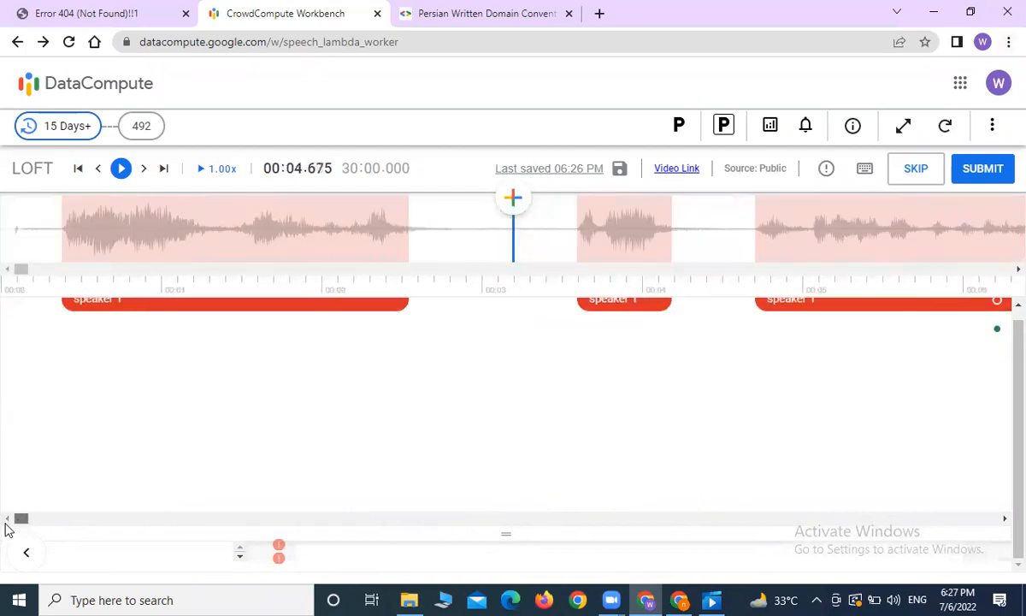
{"action": "left_click", "coordinate": [12, 238]}
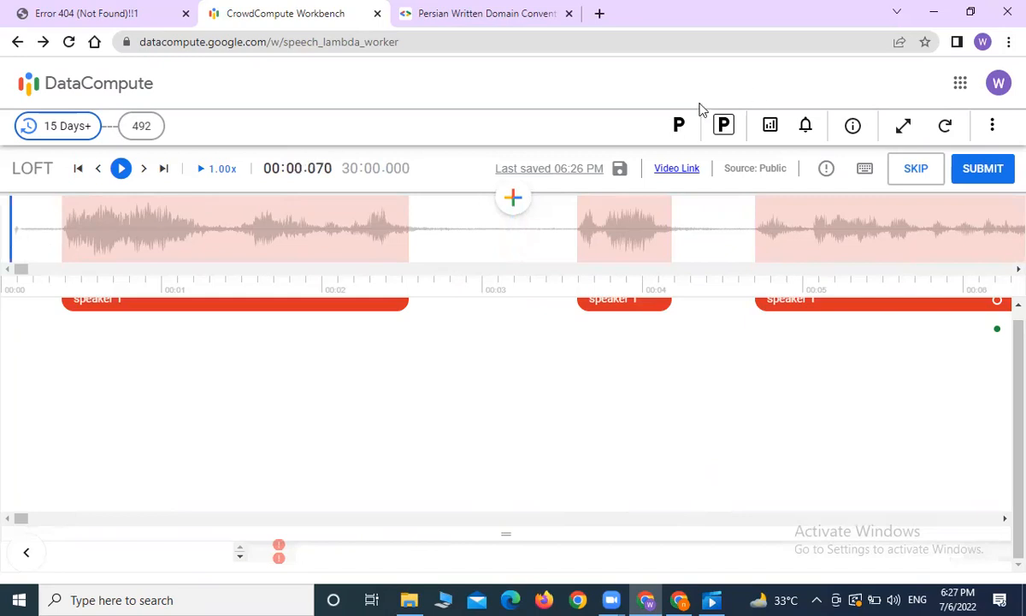
{"action": "left_click", "coordinate": [514, 198]}
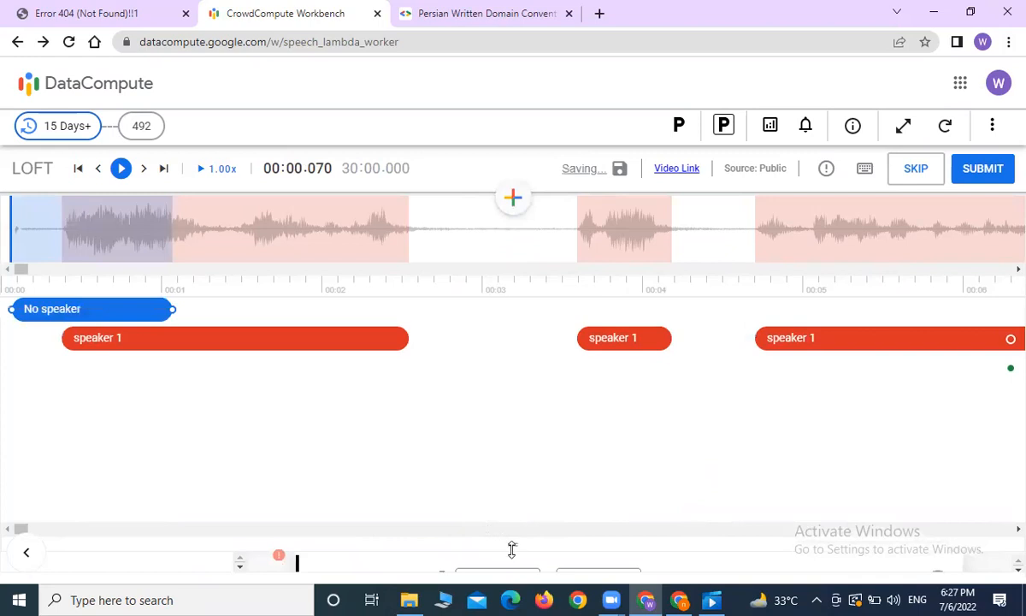
Set the new no-speaker segment's end time to 30:00.000 and label it Noise
{"action": "left_click_drag", "start_coordinate": [513, 536], "coordinate": [530, 316]}
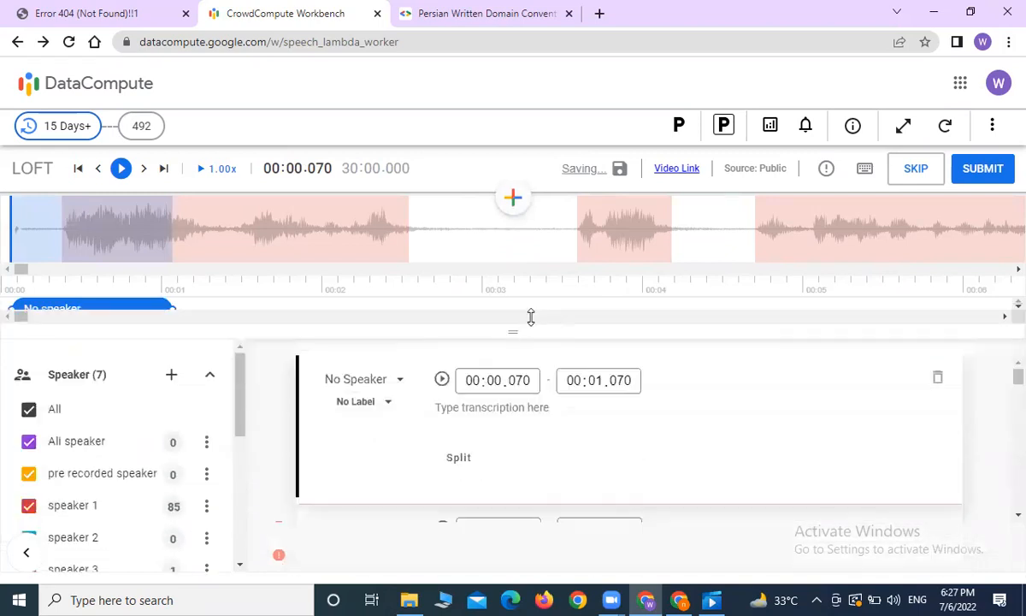
{"action": "double_click", "coordinate": [574, 365]}
{"action": "type", "text": "30:00.0"}
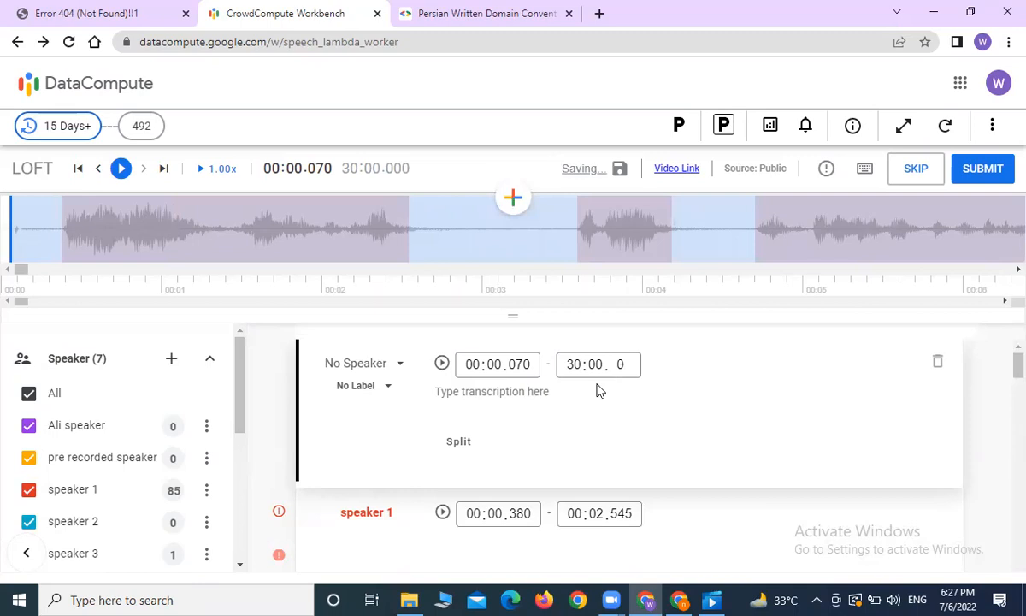
{"action": "type", "text": "00"}
{"action": "left_click", "coordinate": [382, 386]}
{"action": "left_click", "coordinate": [371, 279]}
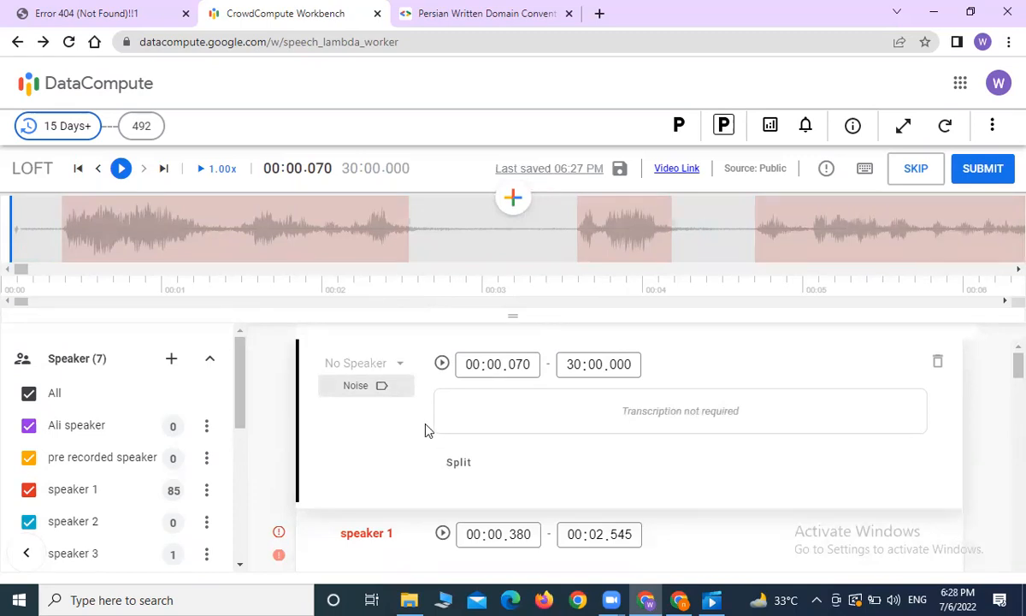
Split the Noise segment at about 00:04.530, in the pause before the third speaker 1 segment
{"action": "left_click_drag", "start_coordinate": [512, 317], "coordinate": [513, 531]}
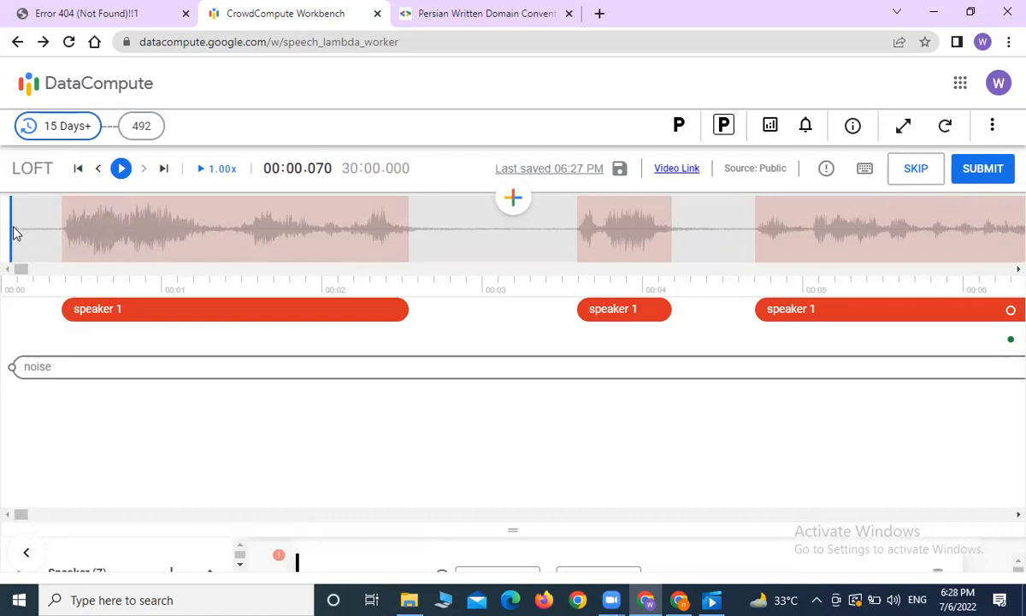
{"action": "left_click", "coordinate": [744, 241]}
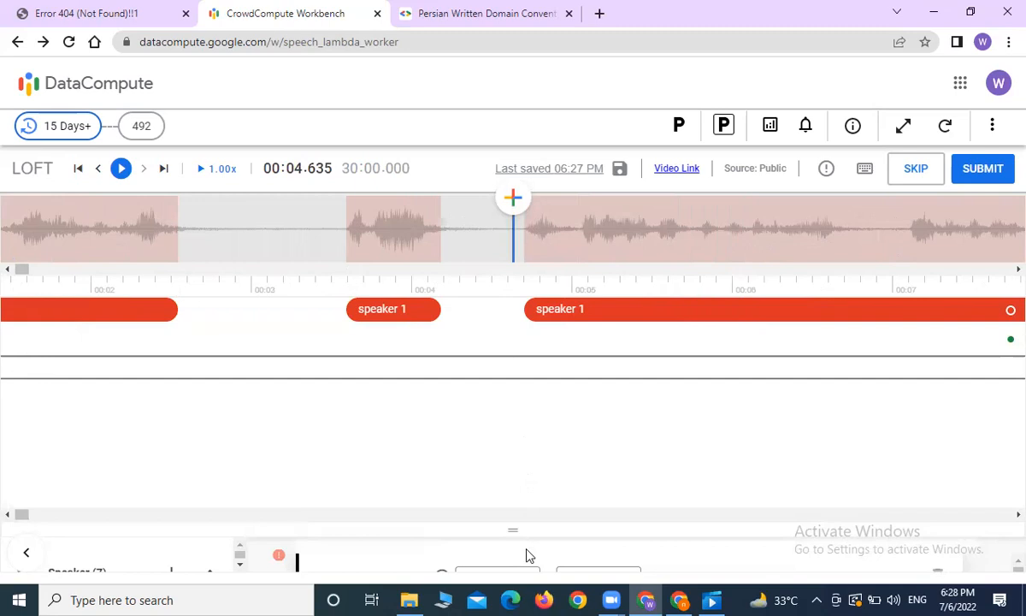
{"action": "left_click_drag", "start_coordinate": [513, 532], "coordinate": [531, 400]}
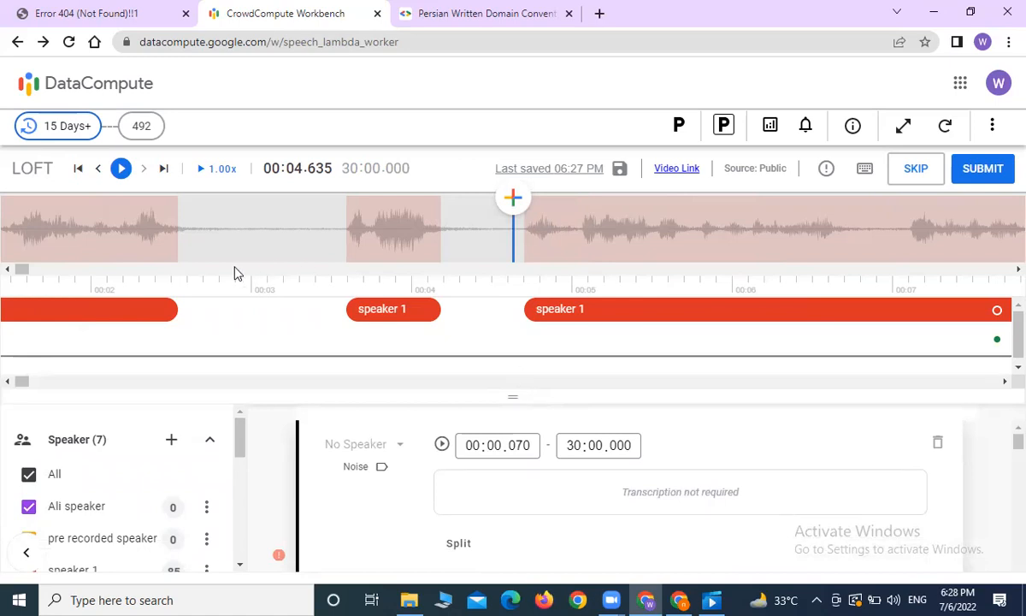
{"action": "left_click", "coordinate": [180, 230]}
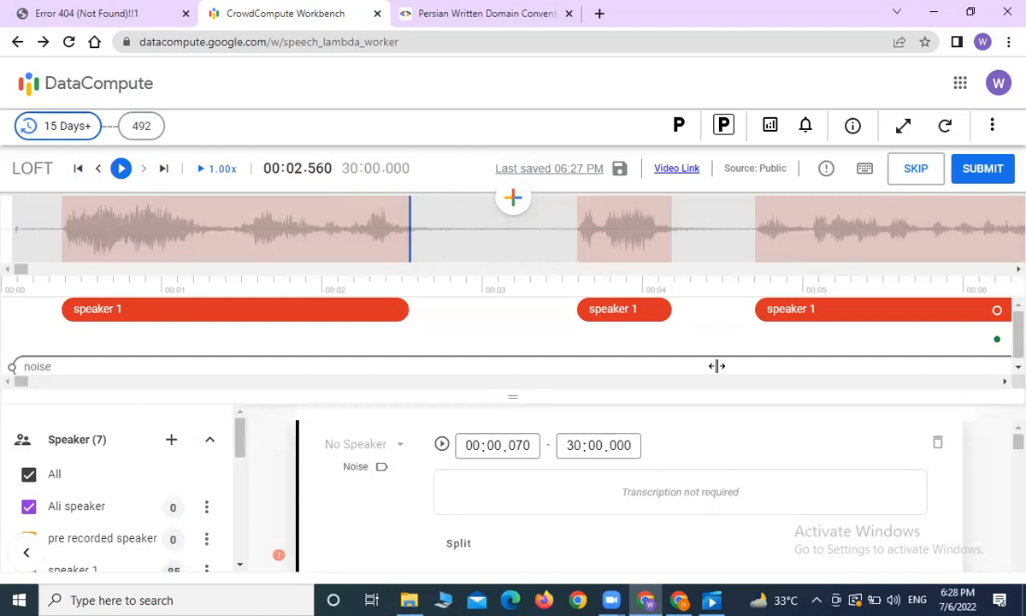
{"action": "left_click", "coordinate": [728, 232]}
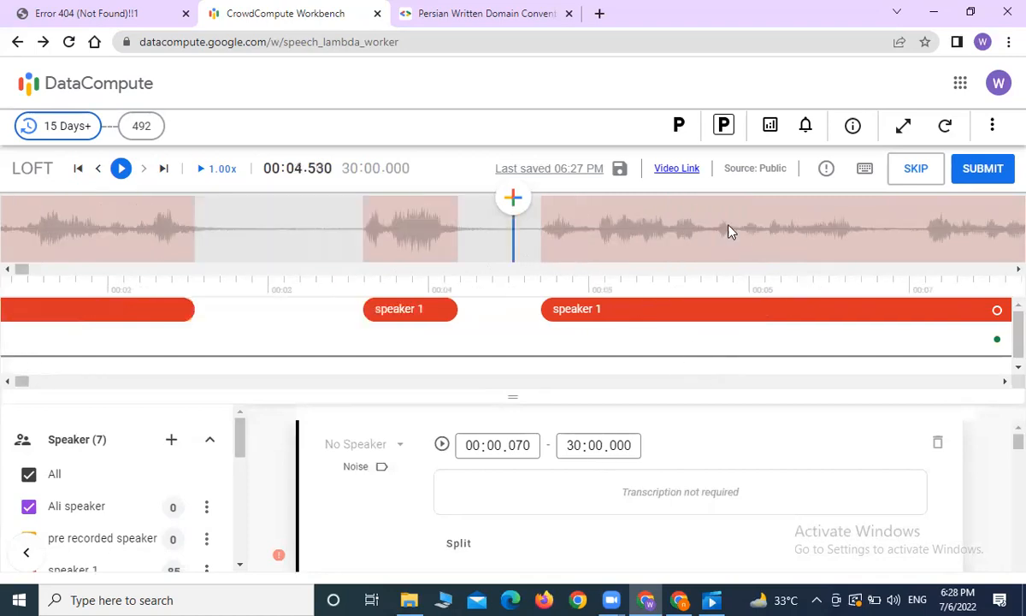
{"action": "left_click", "coordinate": [458, 543]}
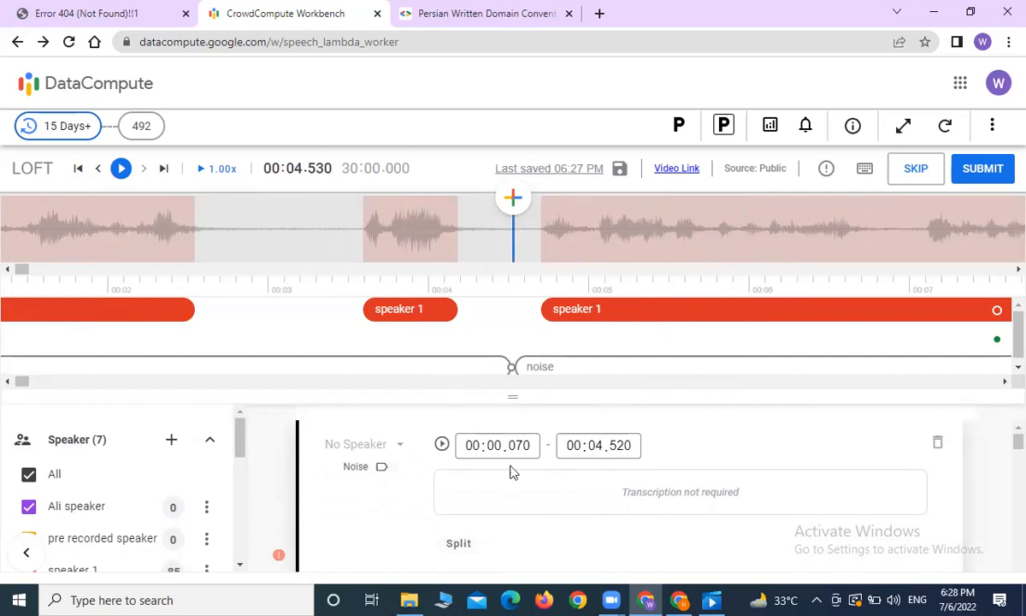
Change the label of the split Noise segment's first part to Music
{"action": "left_click", "coordinate": [378, 471]}
{"action": "scroll", "coordinate": [380, 383], "scroll_direction": "down", "scroll_amount": 2}
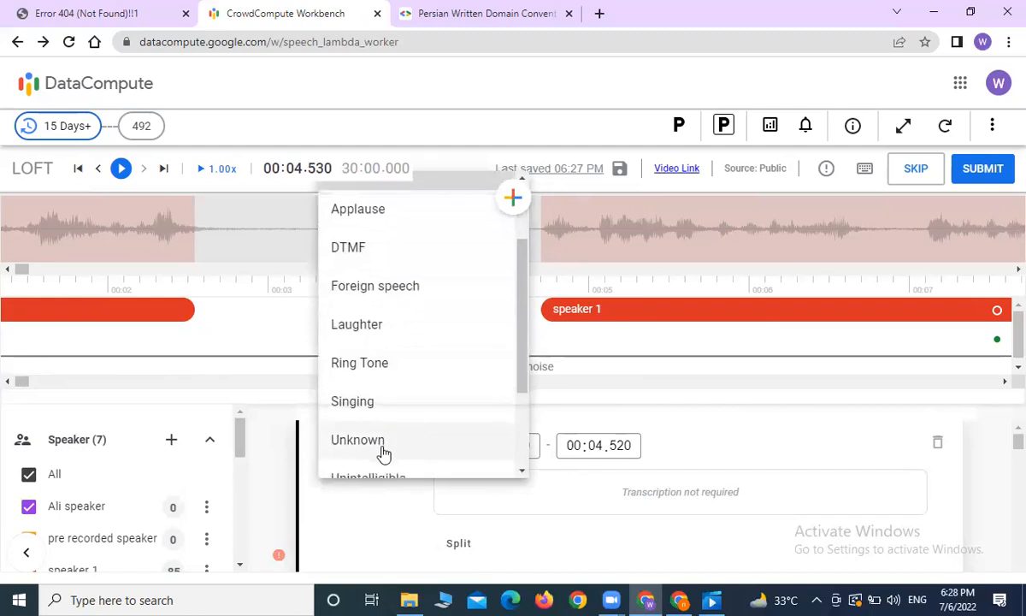
{"action": "scroll", "coordinate": [382, 428], "scroll_direction": "down", "scroll_amount": 2}
{"action": "left_click", "coordinate": [387, 412]}
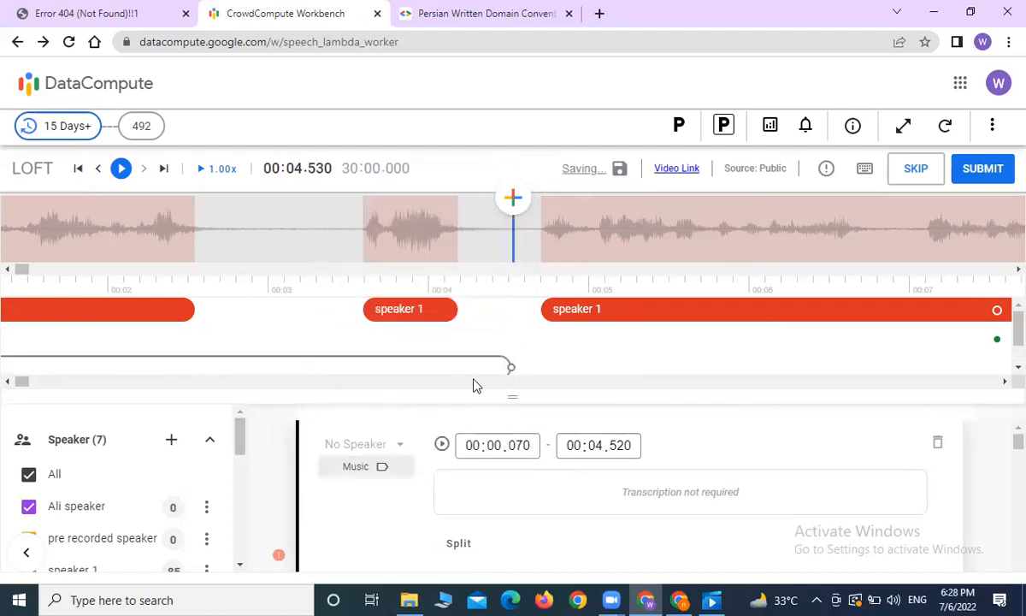
Examine how the music and noise segments run beneath the speaker segments, from the beginning to about 00:20 on the timeline
{"action": "left_click_drag", "start_coordinate": [508, 397], "coordinate": [516, 555]}
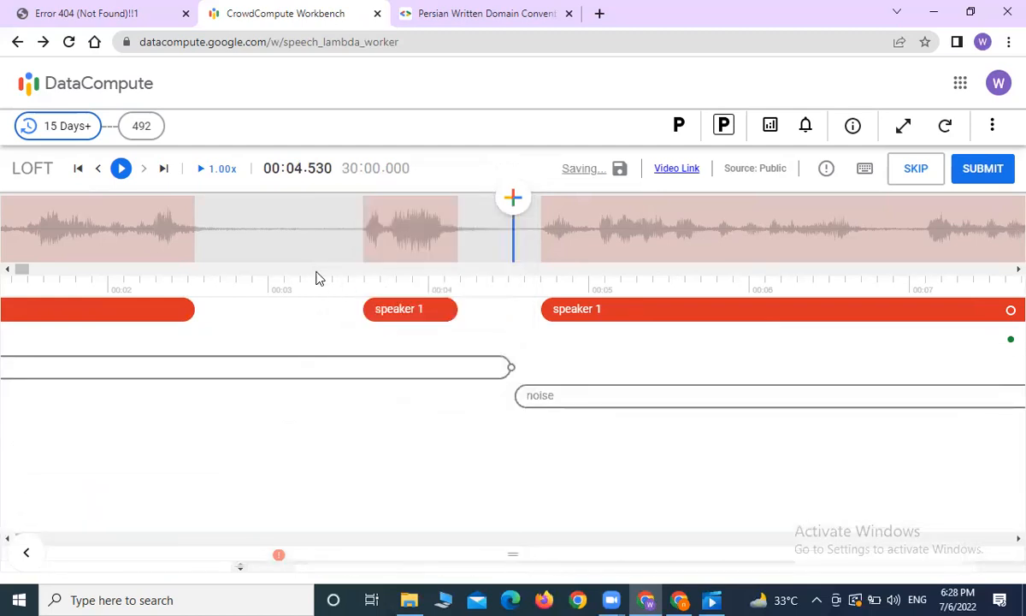
{"action": "left_click", "coordinate": [260, 248]}
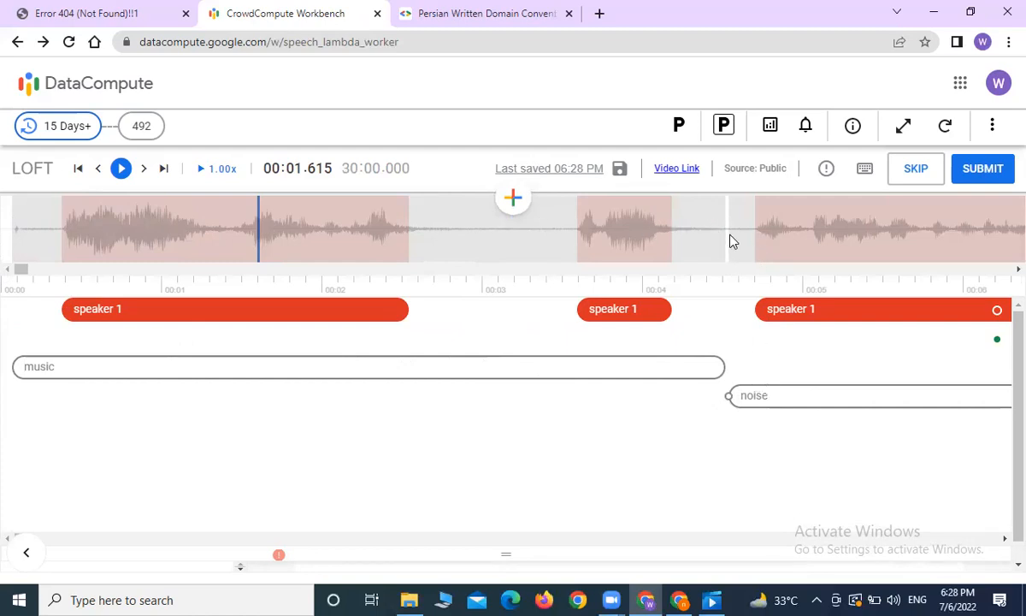
{"action": "left_click", "coordinate": [819, 243]}
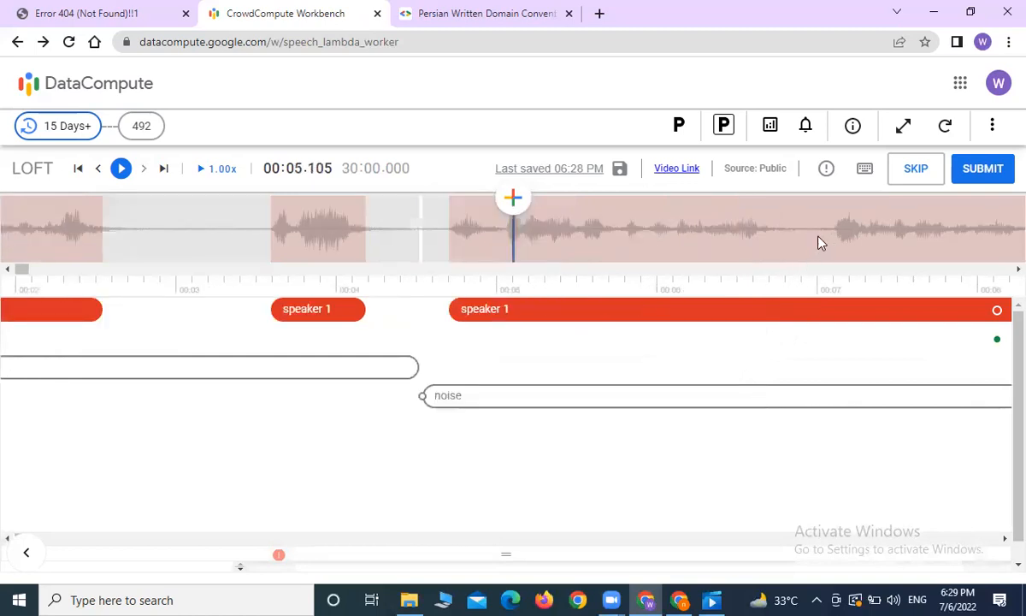
{"action": "left_click", "coordinate": [819, 237]}
{"action": "left_click", "coordinate": [818, 237]}
{"action": "left_click", "coordinate": [818, 237]}
{"action": "left_click", "coordinate": [819, 237]}
{"action": "left_click", "coordinate": [818, 237]}
{"action": "left_click", "coordinate": [818, 236]}
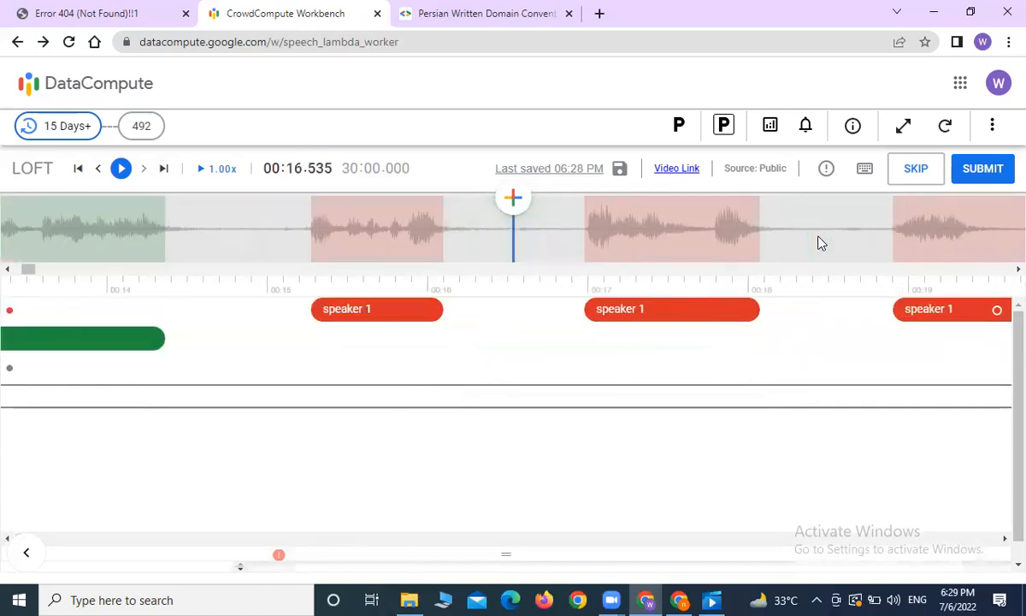
{"action": "left_click", "coordinate": [819, 242]}
{"action": "left_click", "coordinate": [819, 240]}
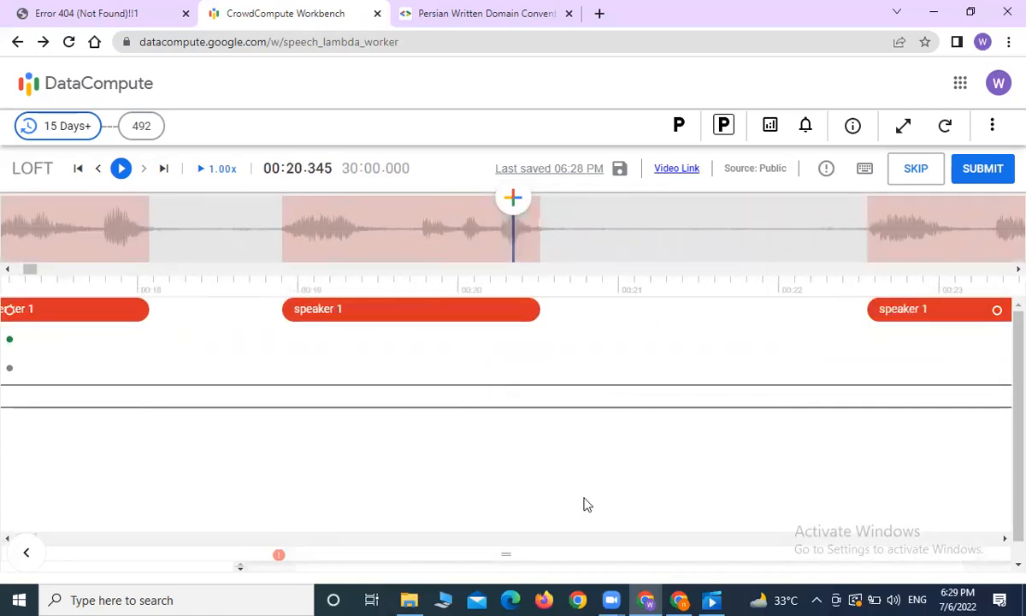
Label the speaker 1 segment starting at 00:18.905 as Laughter
{"action": "left_click_drag", "start_coordinate": [508, 551], "coordinate": [547, 342]}
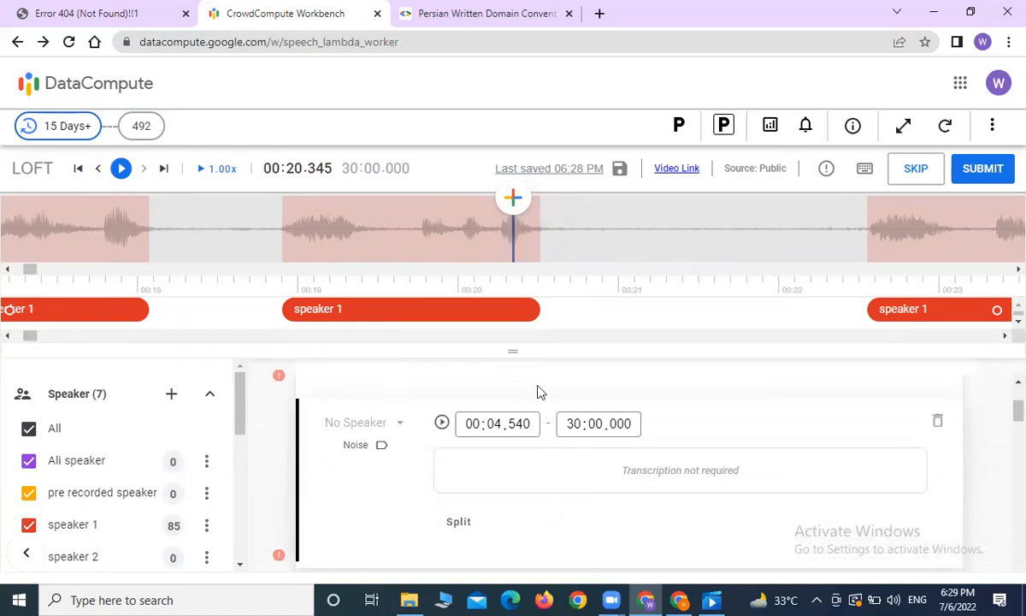
{"action": "left_click_drag", "start_coordinate": [516, 371], "coordinate": [515, 468]}
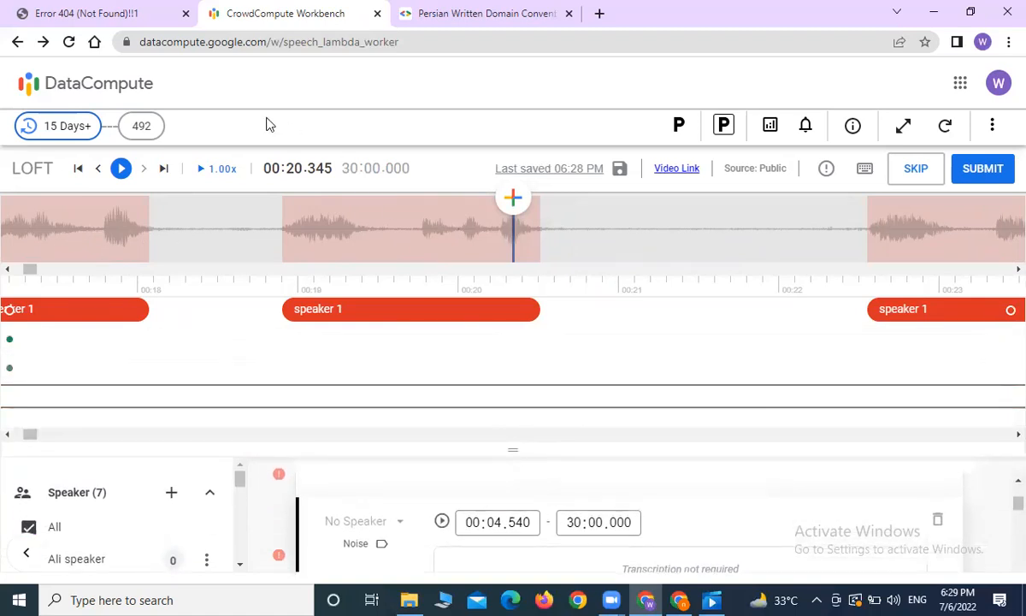
{"action": "left_click", "coordinate": [288, 231]}
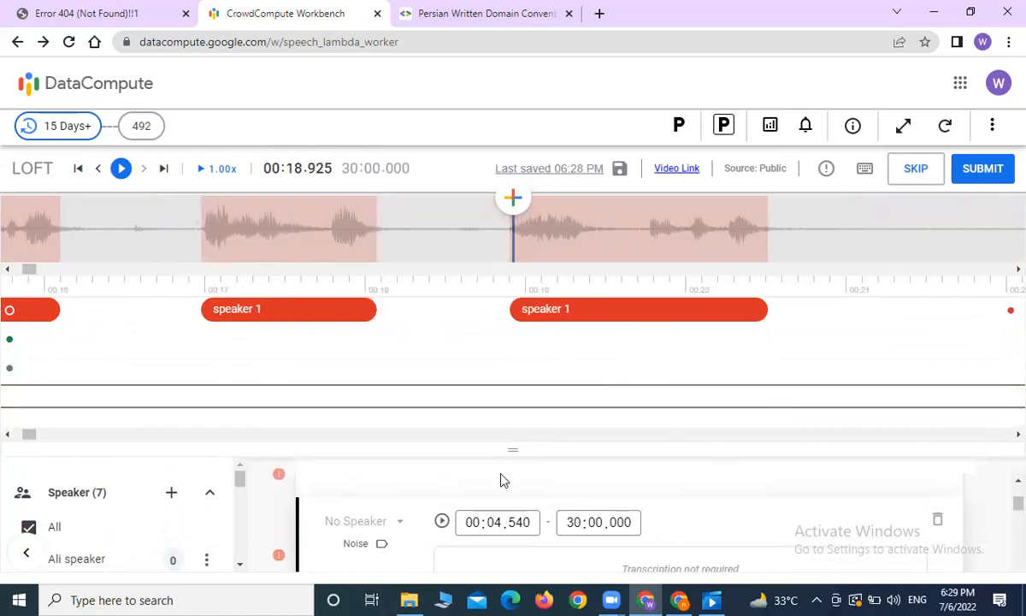
{"action": "left_click_drag", "start_coordinate": [515, 438], "coordinate": [536, 389]}
{"action": "left_click", "coordinate": [575, 312]}
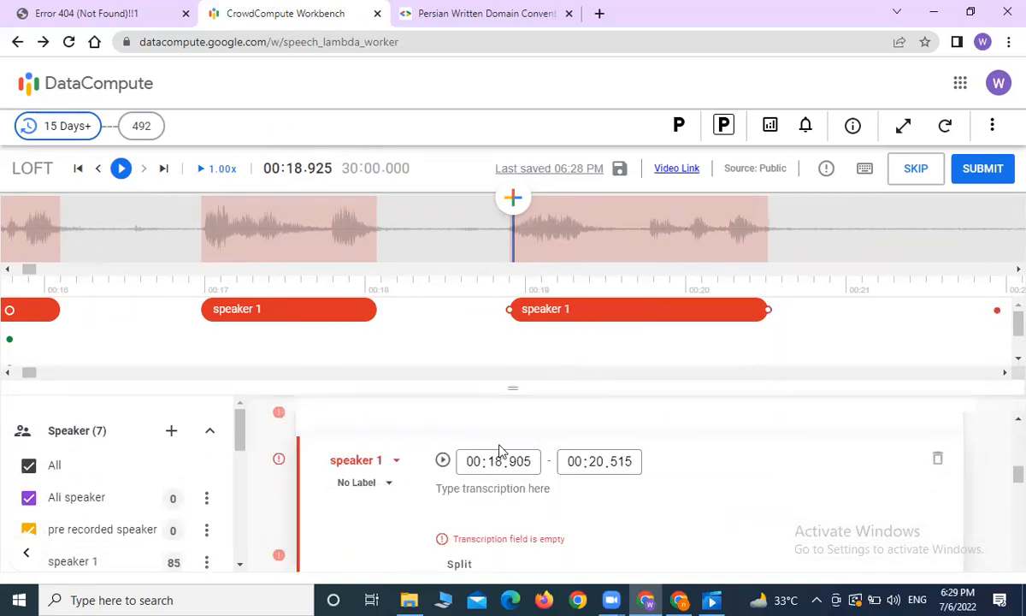
{"action": "left_click", "coordinate": [372, 486]}
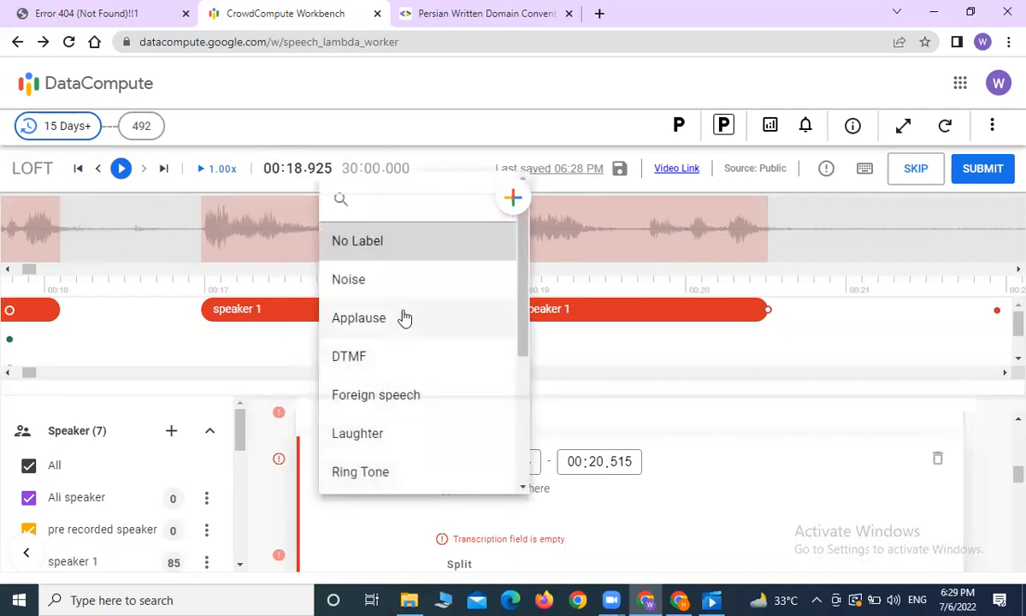
{"action": "left_click", "coordinate": [376, 431]}
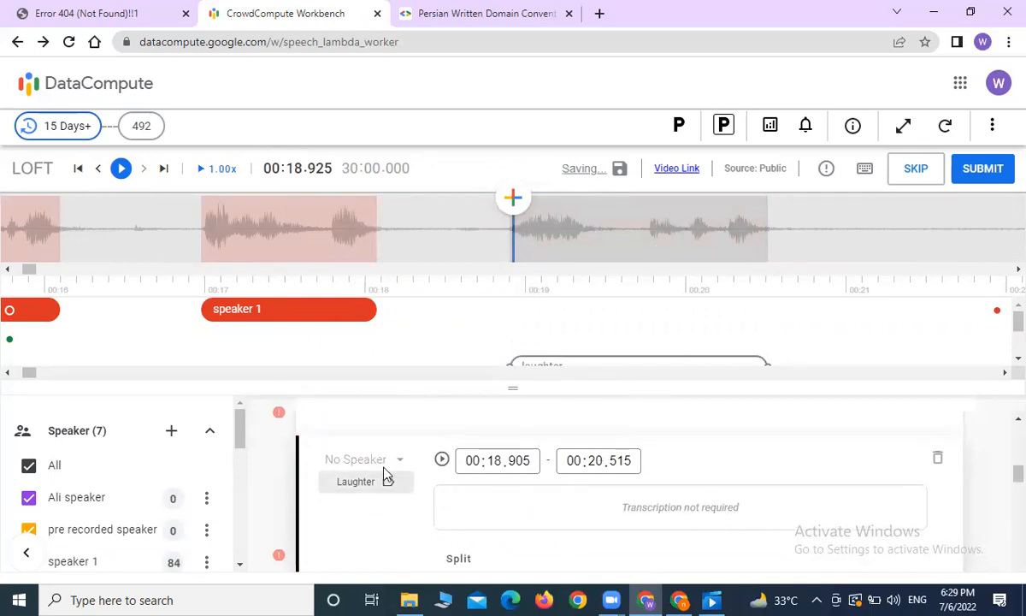
Label the speaker 1 segment starting at 00:22.555 as Applause
{"action": "left_click", "coordinate": [702, 241]}
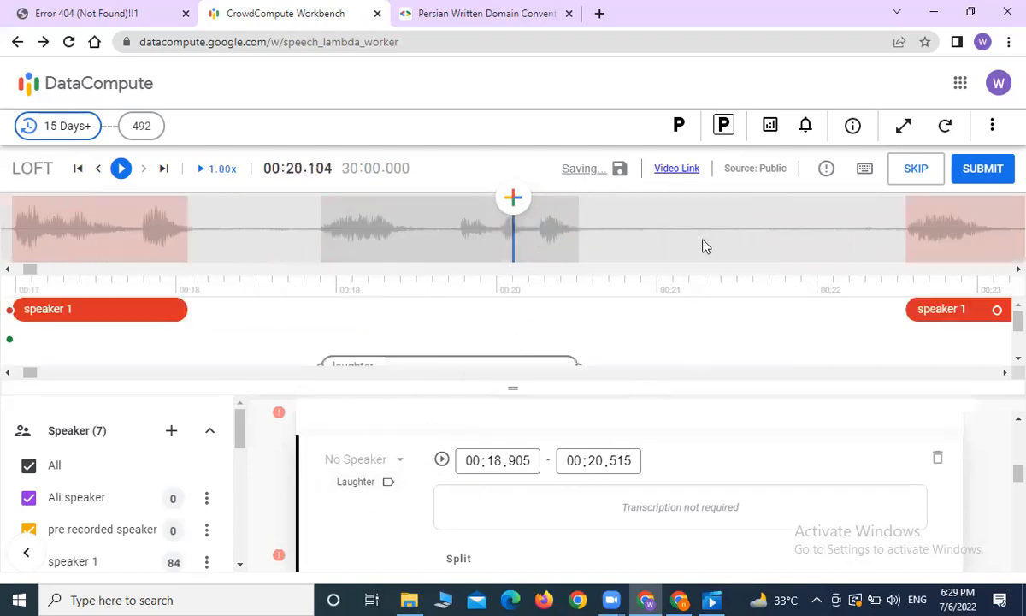
{"action": "left_click", "coordinate": [702, 240]}
{"action": "left_click", "coordinate": [782, 307]}
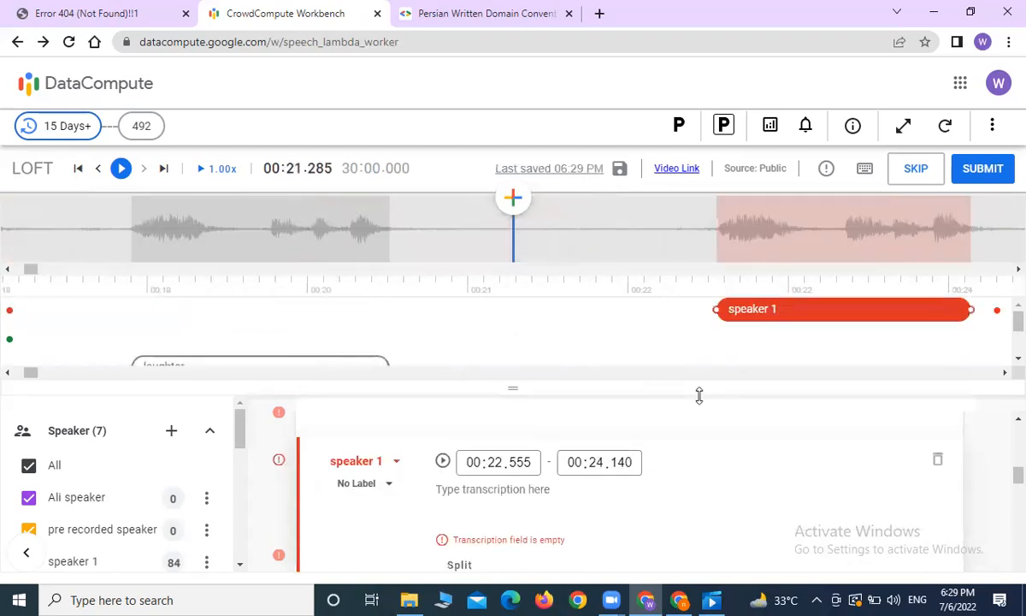
{"action": "left_click", "coordinate": [390, 490]}
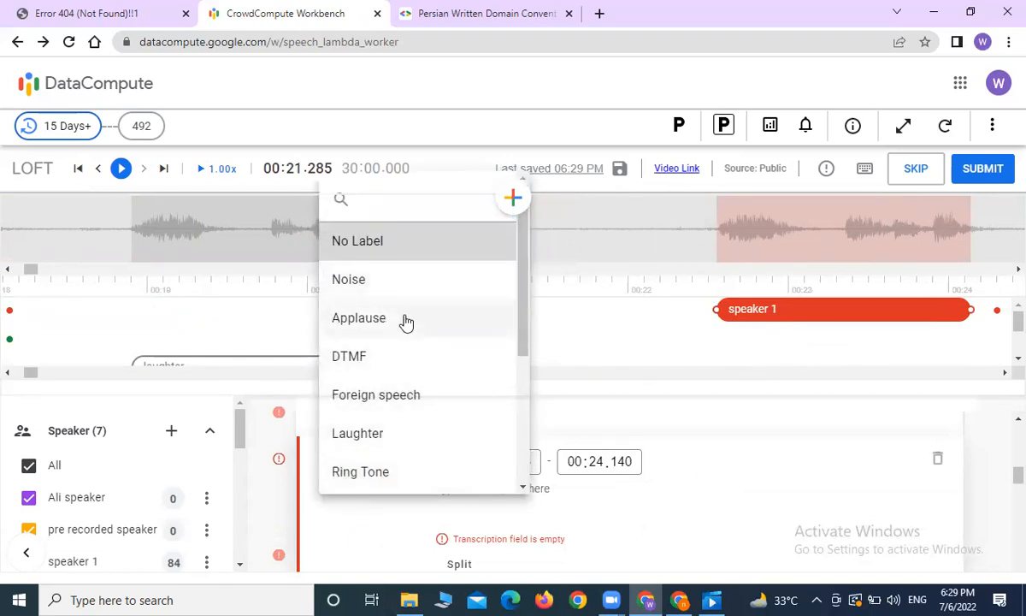
{"action": "left_click", "coordinate": [406, 321]}
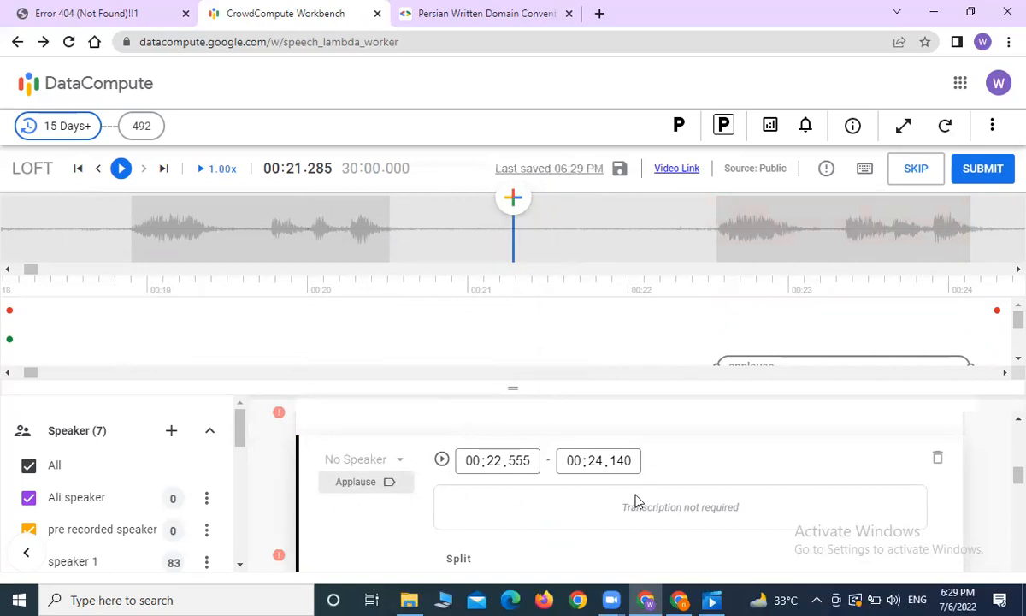
Look through the label options of the applause segment without changing it and select the speaker 1 segment starting at 00:24.730
{"action": "scroll", "coordinate": [635, 502], "scroll_direction": "down", "scroll_amount": 2}
{"action": "scroll", "coordinate": [535, 513], "scroll_direction": "down", "scroll_amount": 2}
{"action": "left_click", "coordinate": [551, 466]}
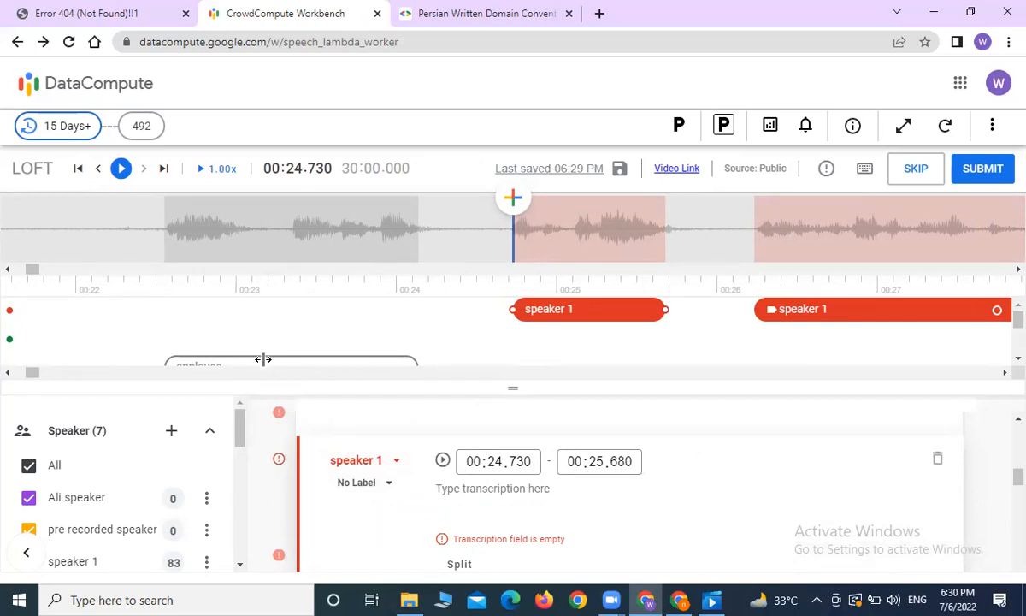
{"action": "left_click", "coordinate": [262, 359]}
{"action": "left_click", "coordinate": [358, 484]}
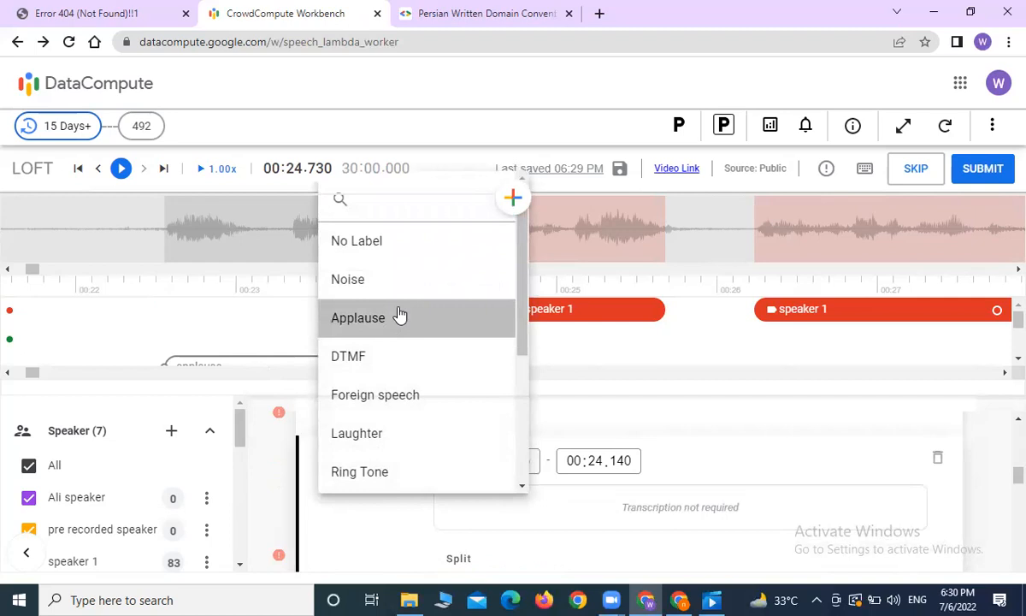
{"action": "left_click", "coordinate": [571, 338]}
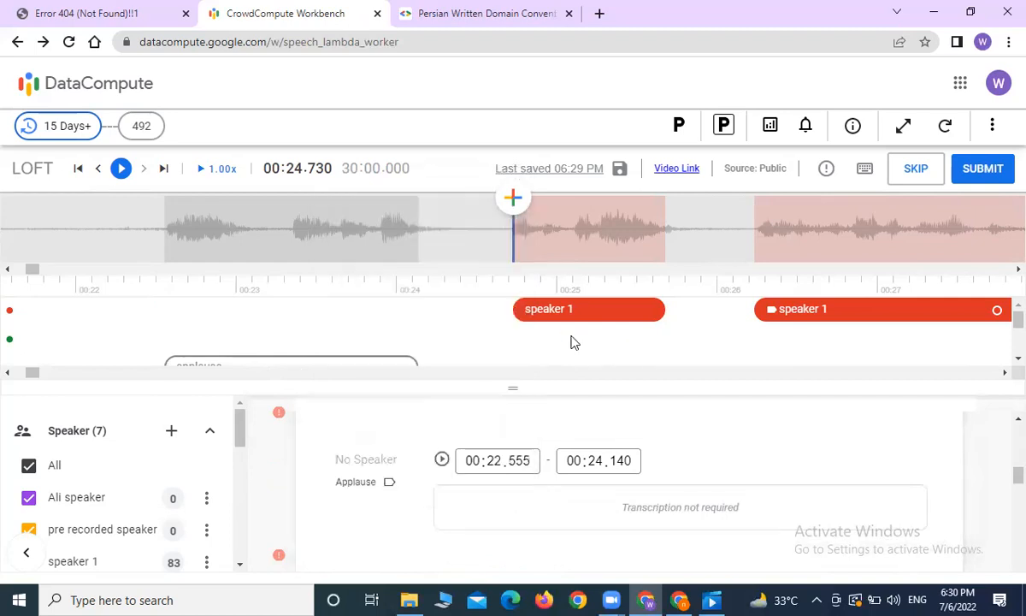
{"action": "left_click", "coordinate": [551, 308]}
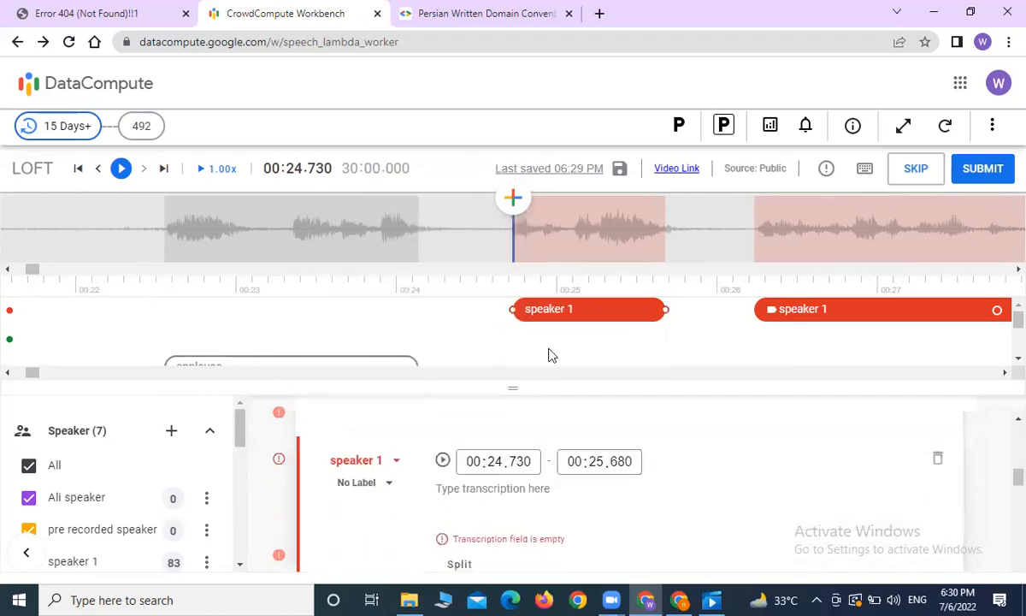
Label the speaker 1 segment starting at 00:24.730 as Ring Tone
{"action": "left_click", "coordinate": [377, 494]}
{"action": "scroll", "coordinate": [386, 384], "scroll_direction": "down", "scroll_amount": 1}
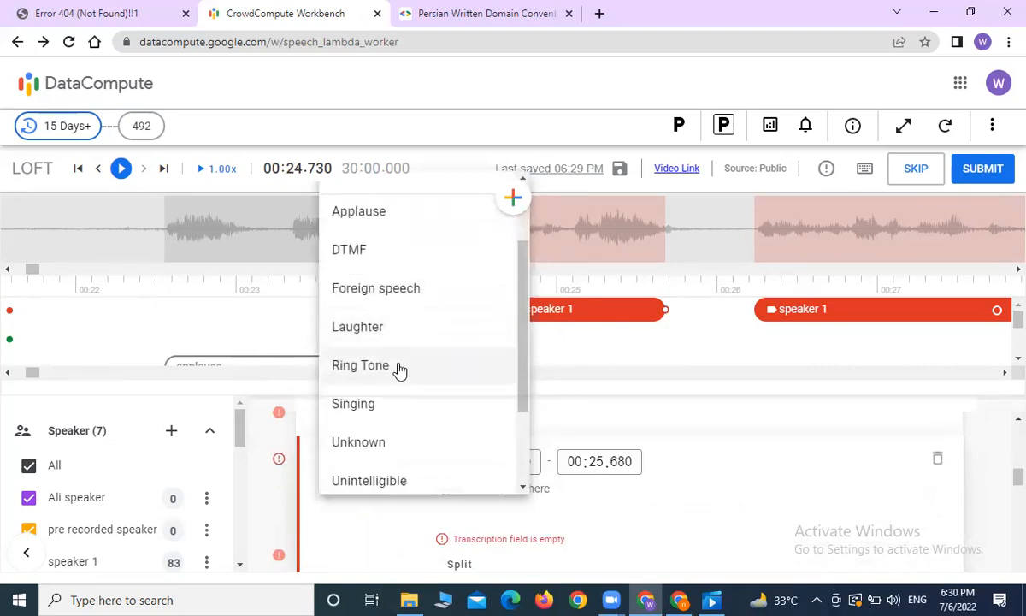
{"action": "left_click", "coordinate": [399, 369]}
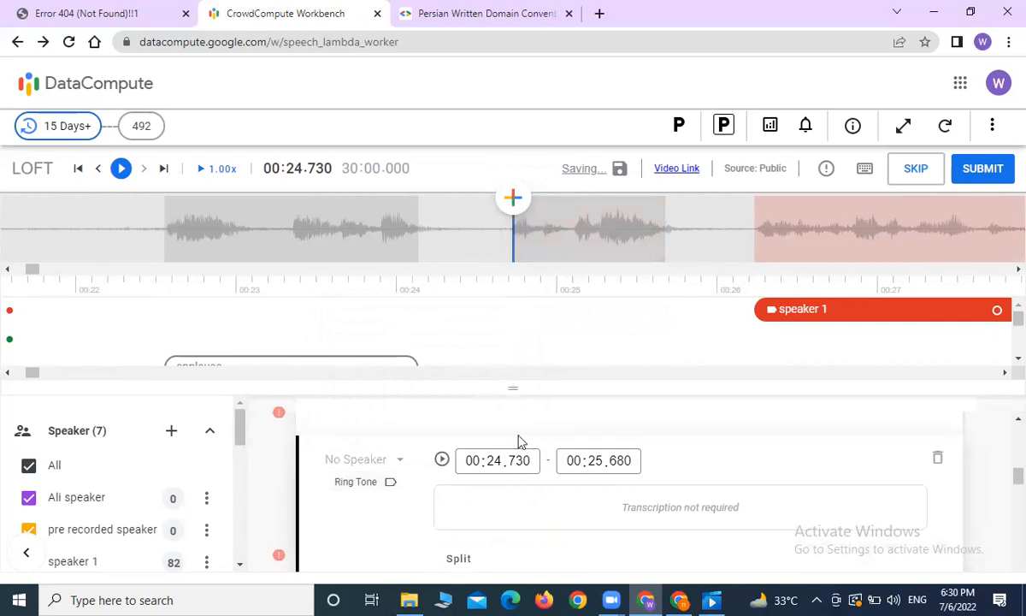
{"action": "scroll", "coordinate": [536, 398], "scroll_direction": "down", "scroll_amount": 1}
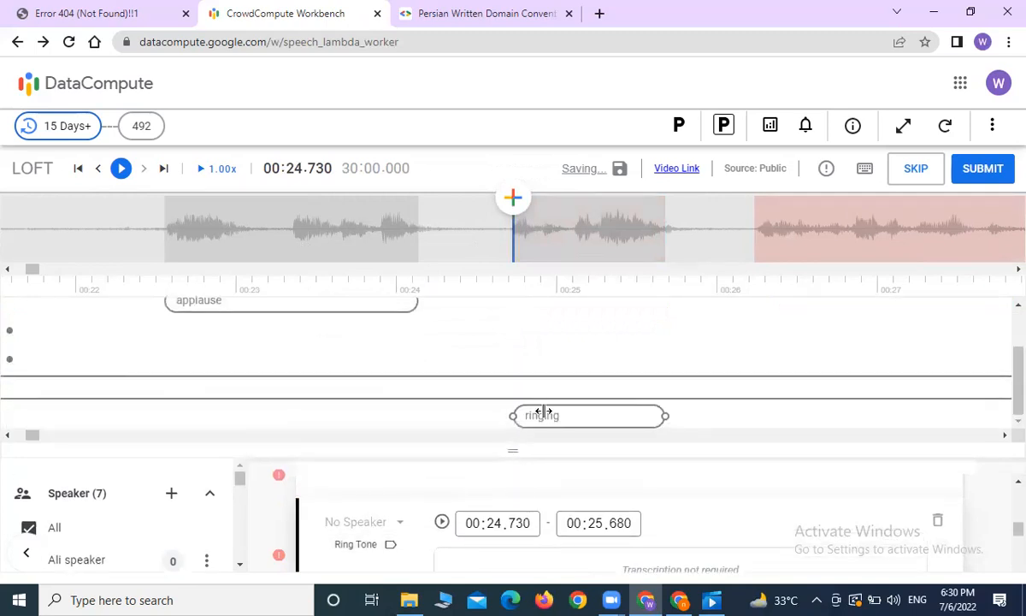
Set the label of the segment from 00:24.730 to 00:25.680 to Music
{"action": "left_click", "coordinate": [375, 545]}
{"action": "scroll", "coordinate": [410, 479], "scroll_direction": "down", "scroll_amount": 2}
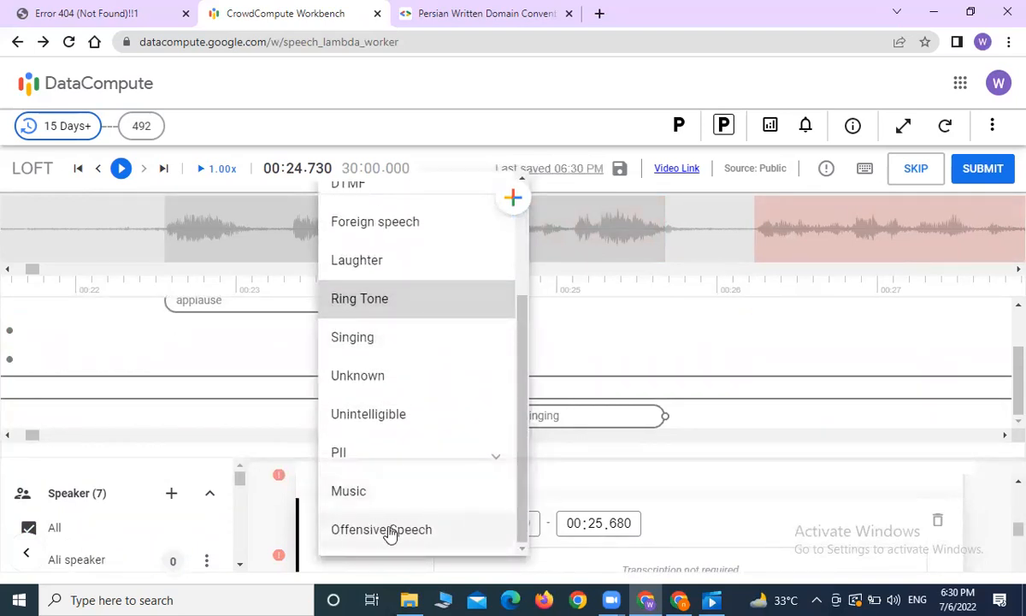
{"action": "left_click", "coordinate": [378, 491]}
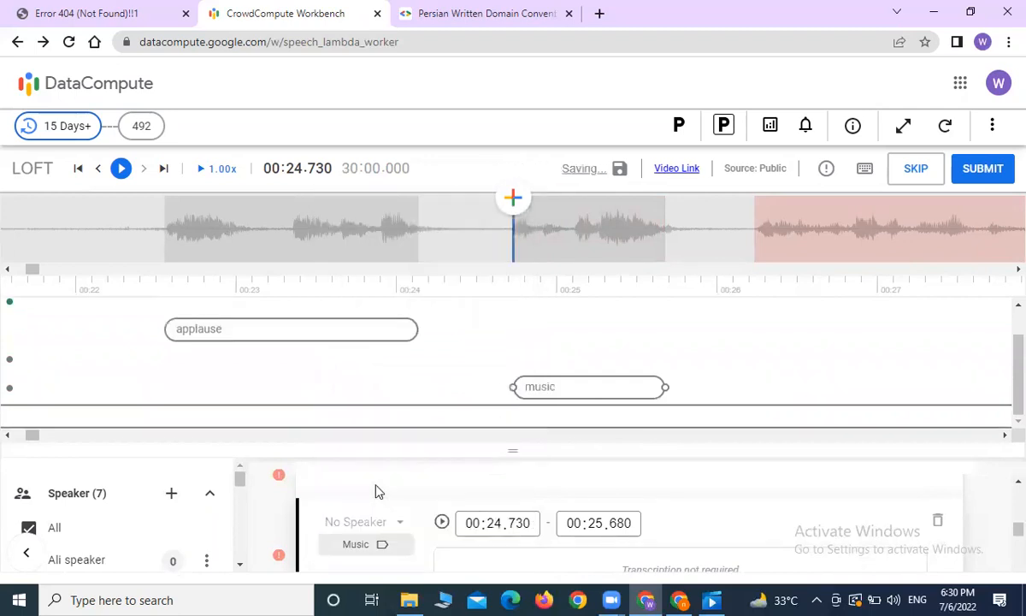
Split the long noise segment at 00:24.730, where the music segment starts
{"action": "left_click", "coordinate": [505, 416]}
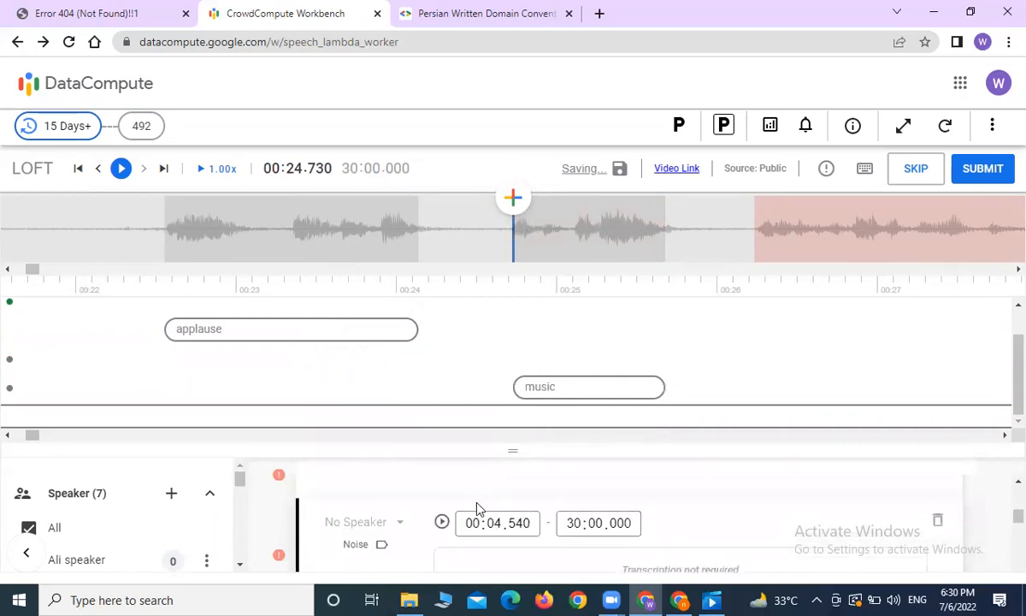
{"action": "scroll", "coordinate": [485, 540], "scroll_direction": "down", "scroll_amount": 1}
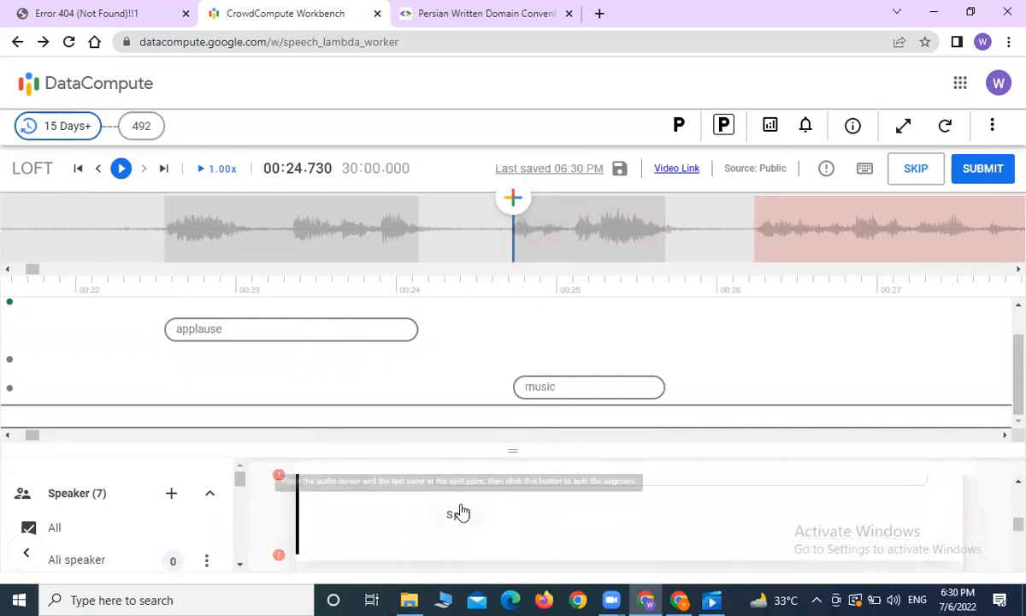
{"action": "left_click", "coordinate": [459, 514]}
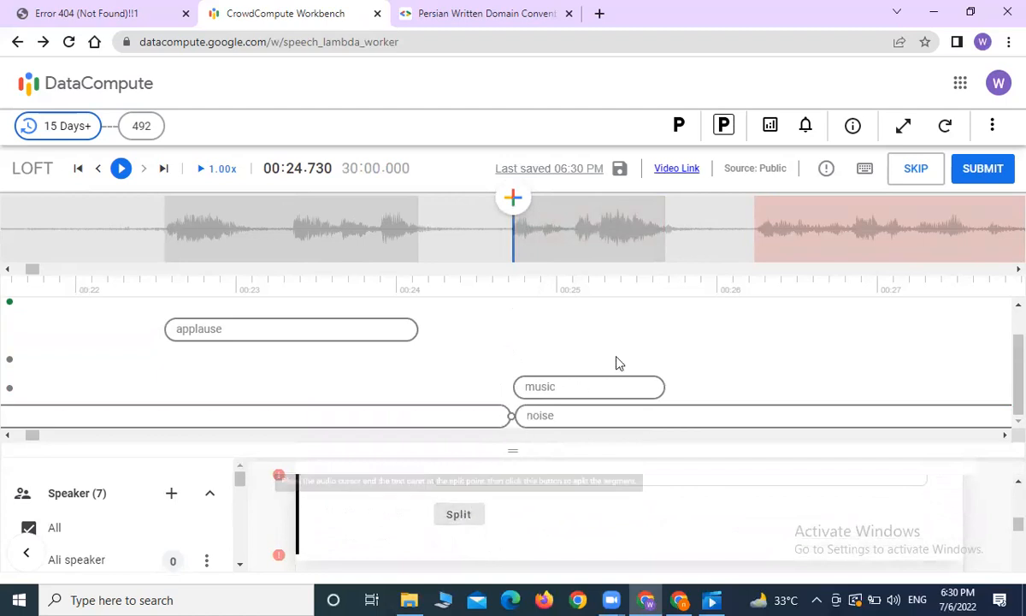
Split the noise segment starting at 00:24.740 at 00:25.710, just after the music segment ends
{"action": "left_click", "coordinate": [666, 257]}
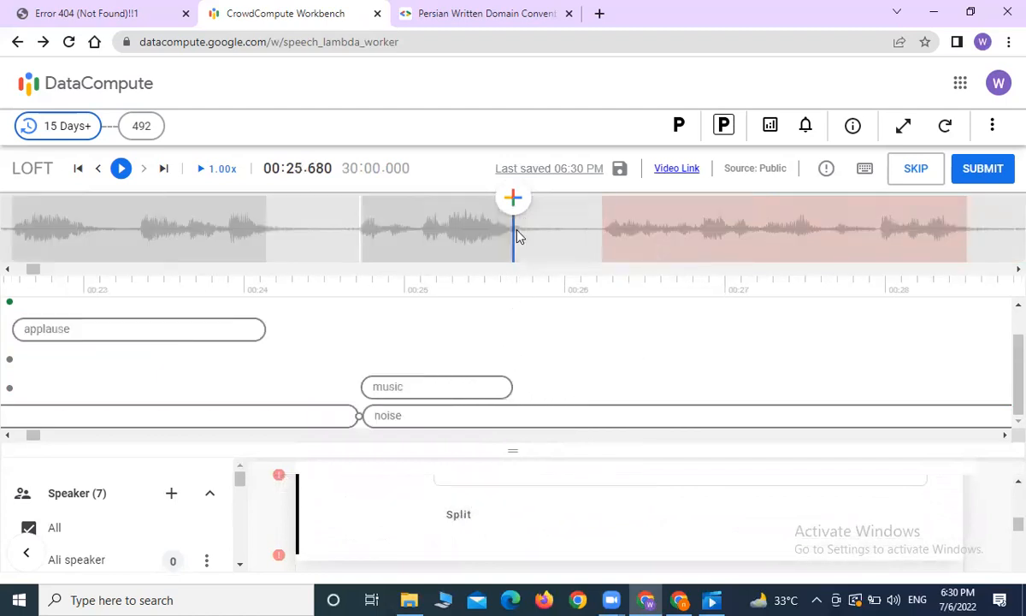
{"action": "left_click", "coordinate": [517, 235]}
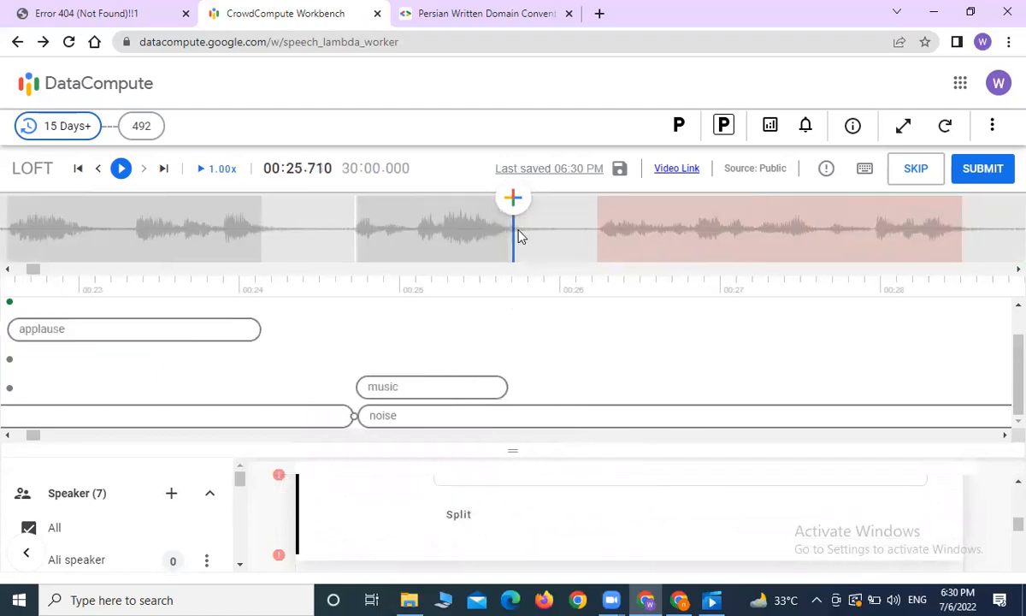
{"action": "left_click", "coordinate": [486, 415]}
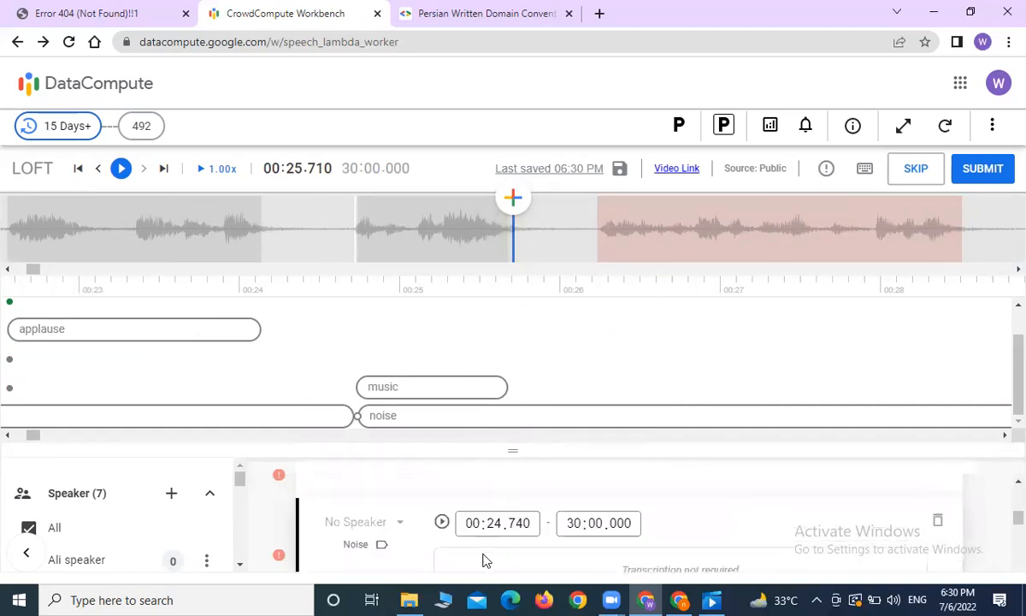
{"action": "scroll", "coordinate": [483, 556], "scroll_direction": "down", "scroll_amount": 3}
{"action": "left_click", "coordinate": [451, 513]}
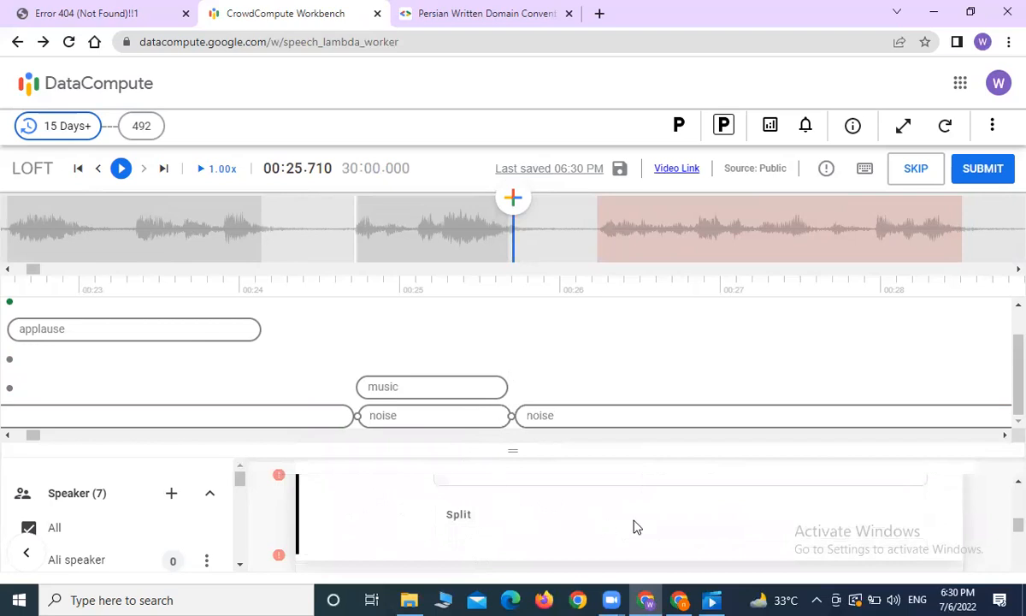
Remove the short noise segment from 00:24.740 to 00:25.700 that runs beneath the music segment
{"action": "scroll", "coordinate": [516, 522], "scroll_direction": "up", "scroll_amount": 2}
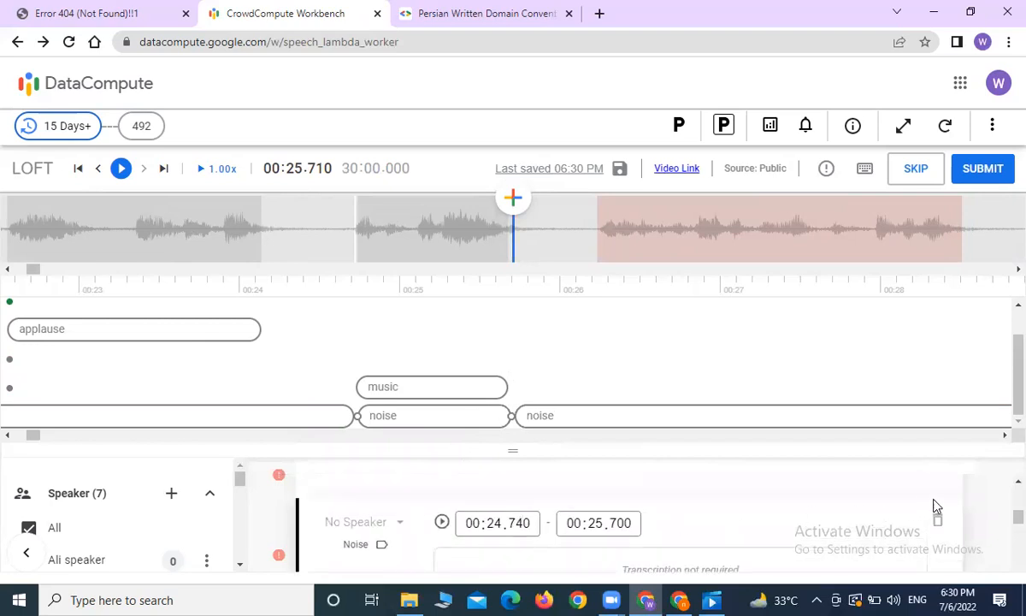
{"action": "left_click", "coordinate": [937, 520]}
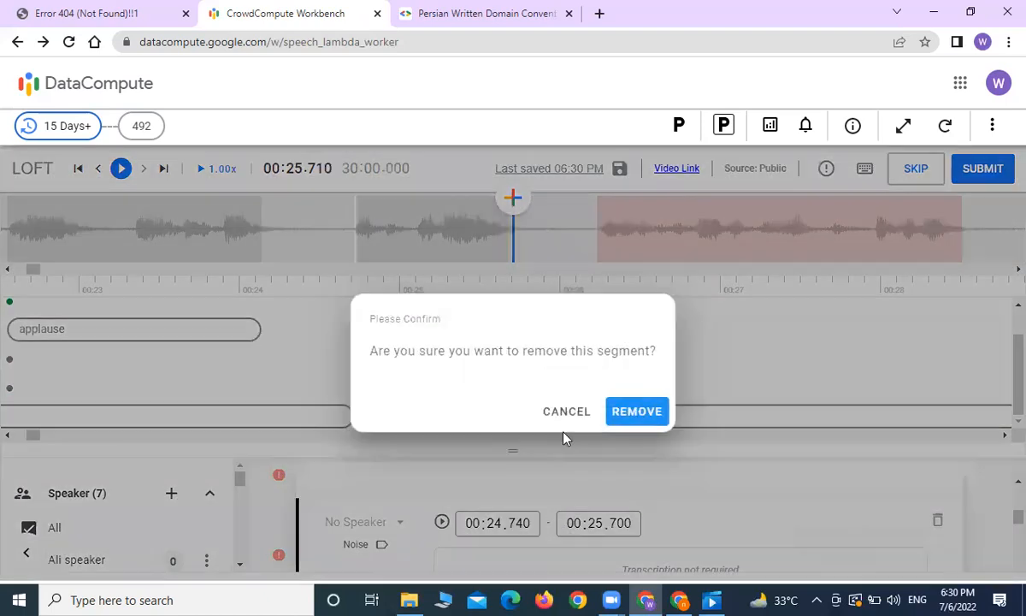
{"action": "left_click", "coordinate": [618, 413]}
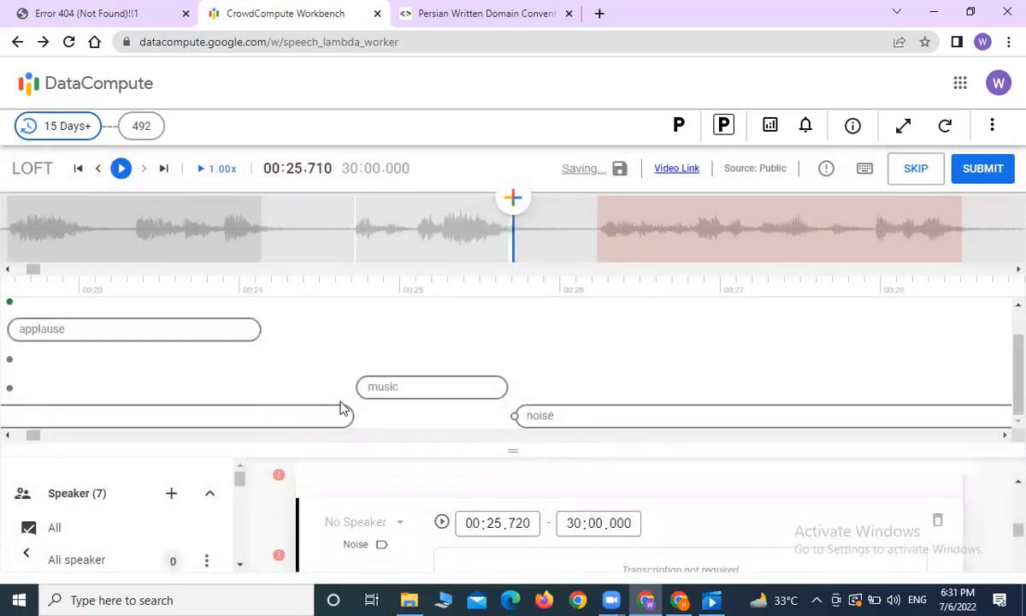
{"action": "left_click", "coordinate": [332, 415]}
{"action": "left_click", "coordinate": [374, 389]}
{"action": "left_click", "coordinate": [532, 410]}
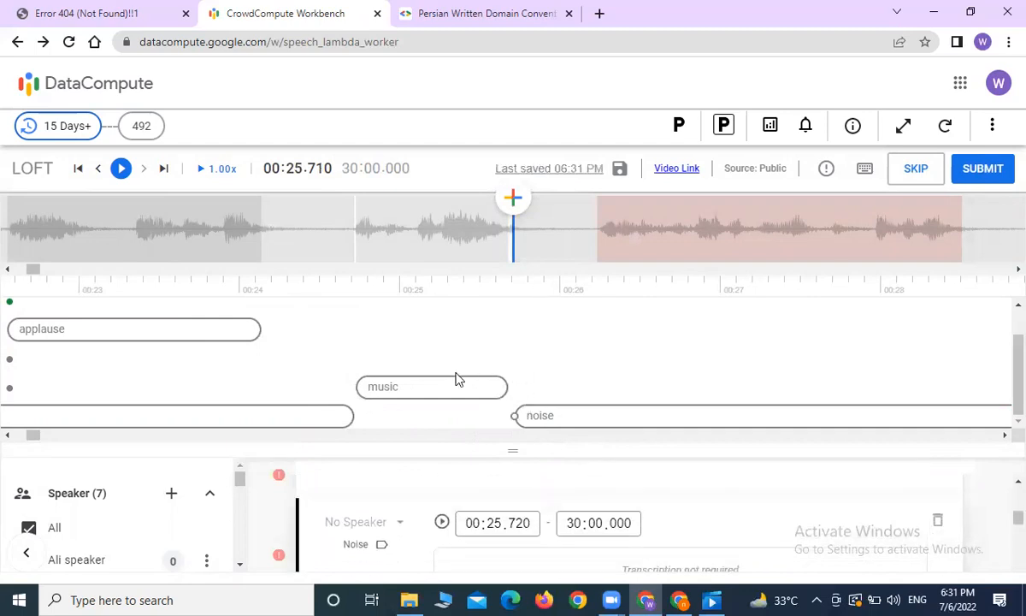
Inspect the applause segment and the two long speaker 1 segments on either side of the pause near 18:32
{"action": "left_click_drag", "start_coordinate": [504, 450], "coordinate": [509, 399]}
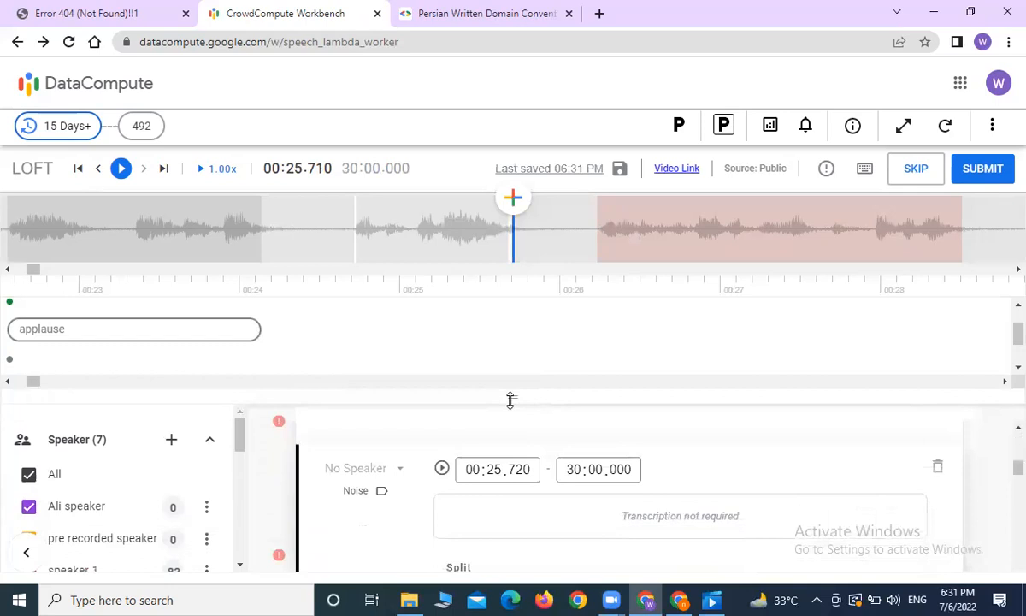
{"action": "left_click", "coordinate": [196, 328]}
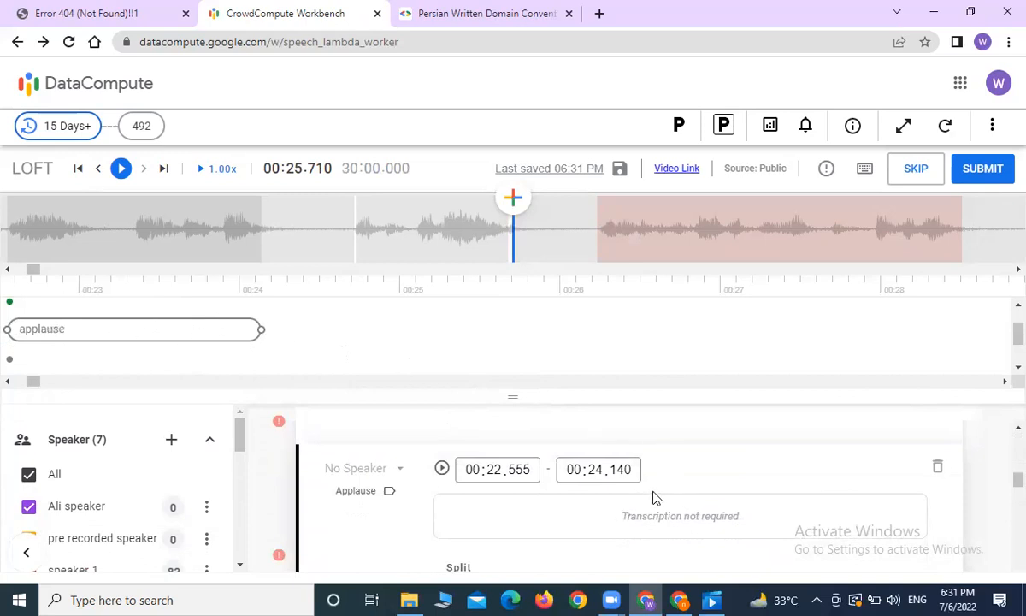
{"action": "left_click", "coordinate": [1006, 269]}
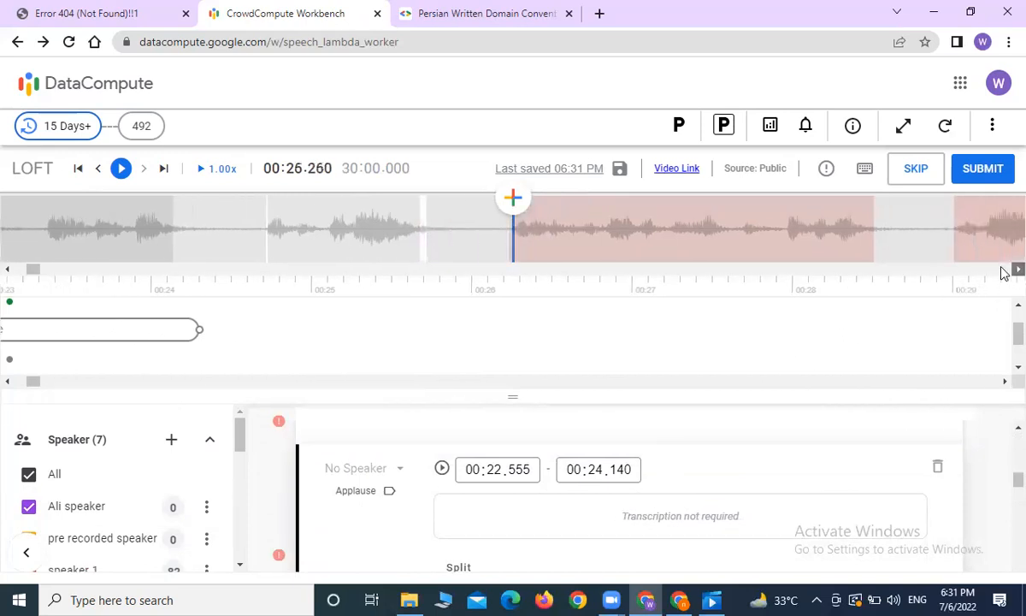
{"action": "left_click_drag", "start_coordinate": [37, 268], "coordinate": [620, 327]}
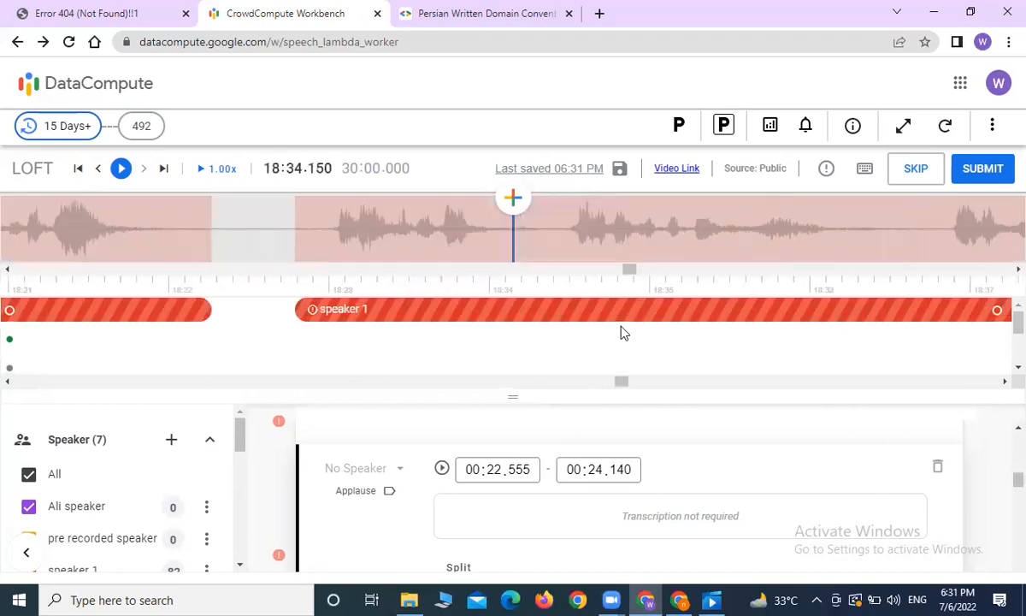
{"action": "left_click", "coordinate": [494, 311]}
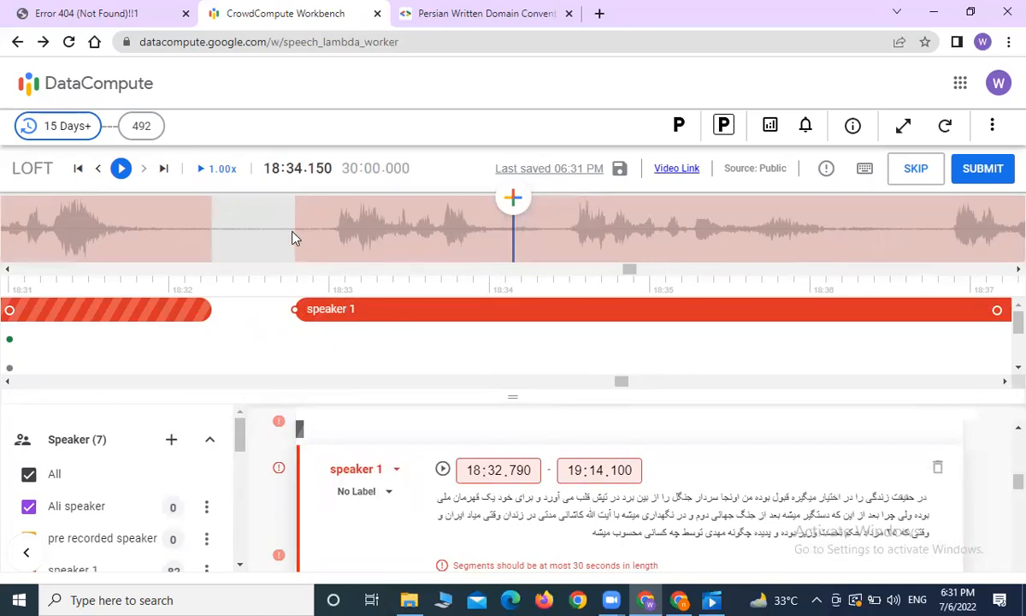
{"action": "left_click", "coordinate": [295, 237]}
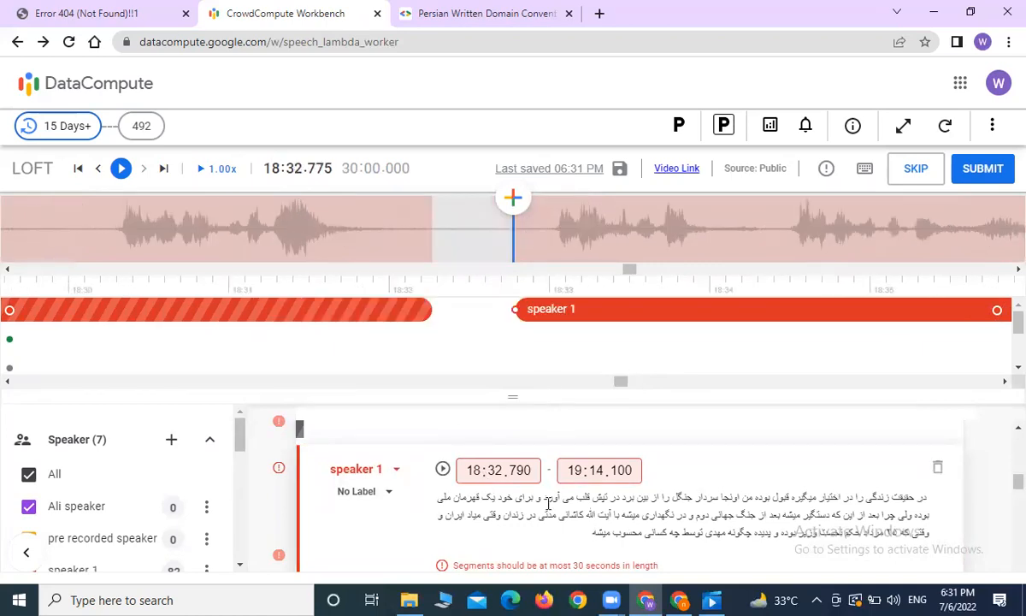
{"action": "left_click", "coordinate": [377, 313]}
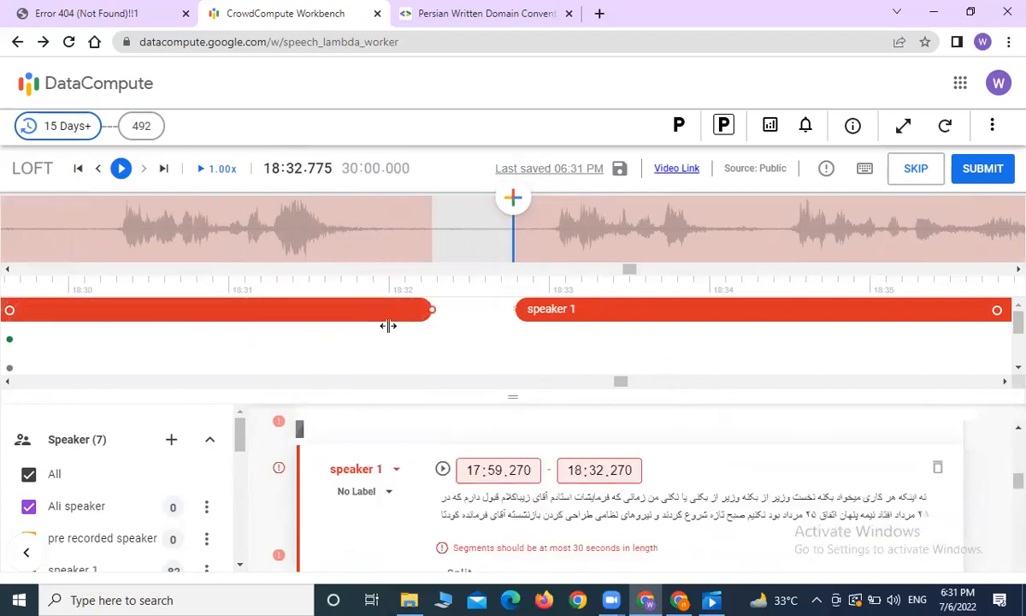
{"action": "left_click", "coordinate": [551, 310]}
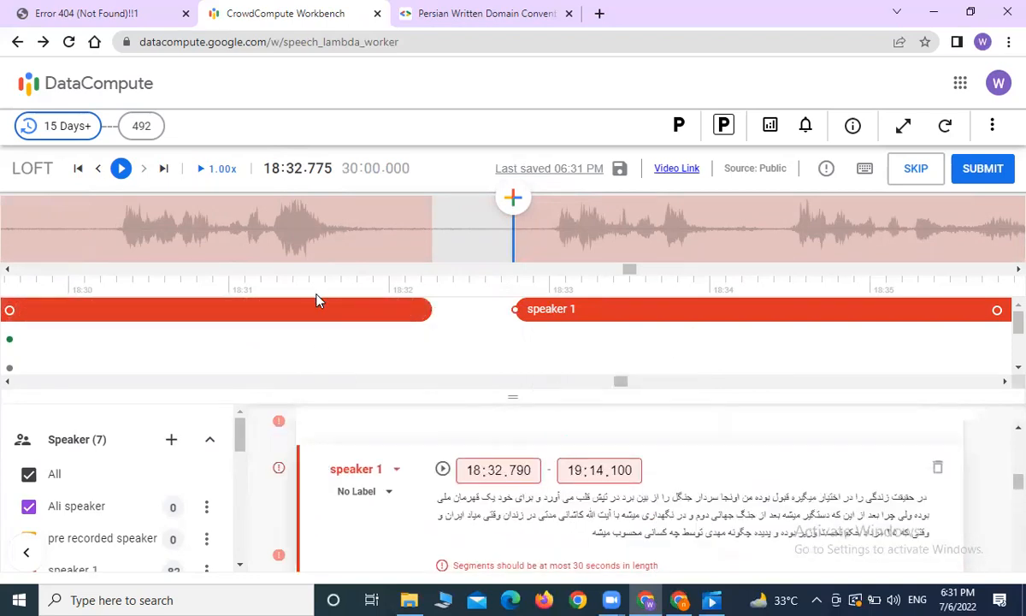
Return to about 00:59 on the timeline and inspect the speaker 1 segment from 00:58.485 to 01:06.850
{"action": "left_click_drag", "start_coordinate": [620, 385], "coordinate": [152, 383]}
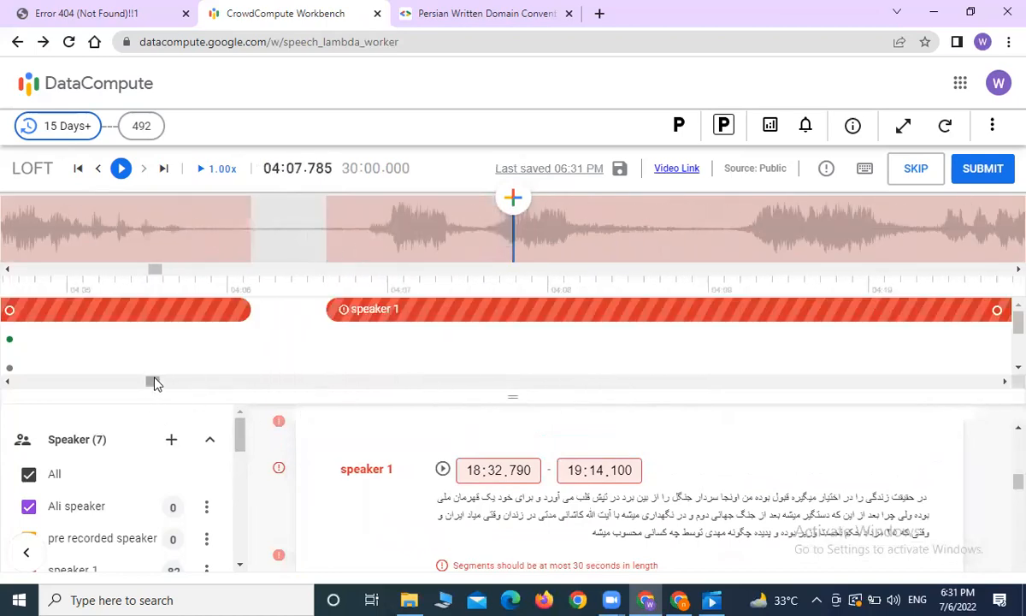
{"action": "left_click", "coordinate": [51, 382]}
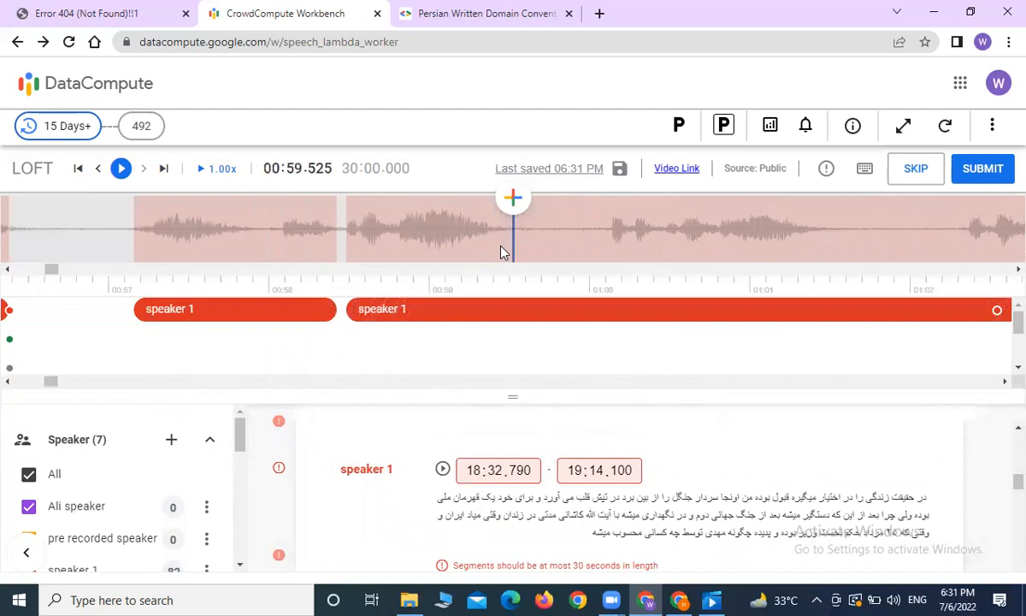
{"action": "left_click", "coordinate": [502, 253]}
{"action": "scroll", "coordinate": [660, 511], "scroll_direction": "down", "scroll_amount": 3}
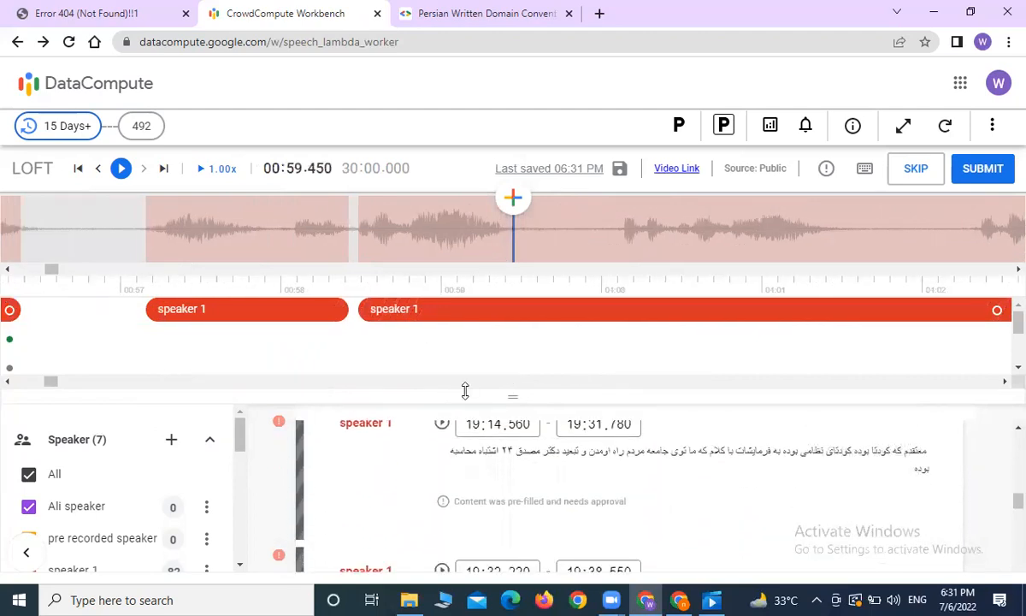
{"action": "left_click_drag", "start_coordinate": [509, 395], "coordinate": [518, 447]}
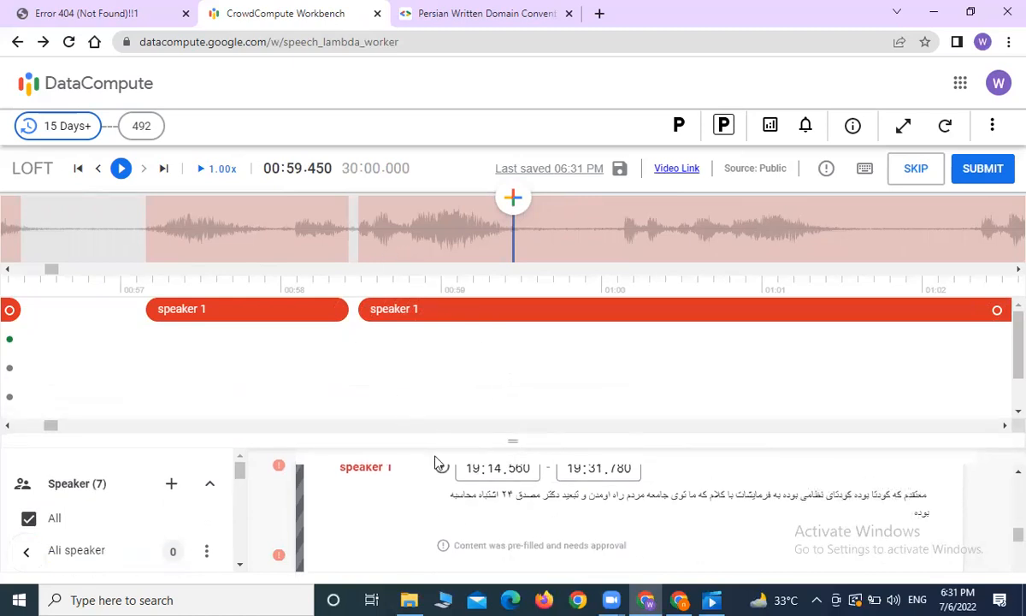
{"action": "scroll", "coordinate": [524, 458], "scroll_direction": "up", "scroll_amount": 2}
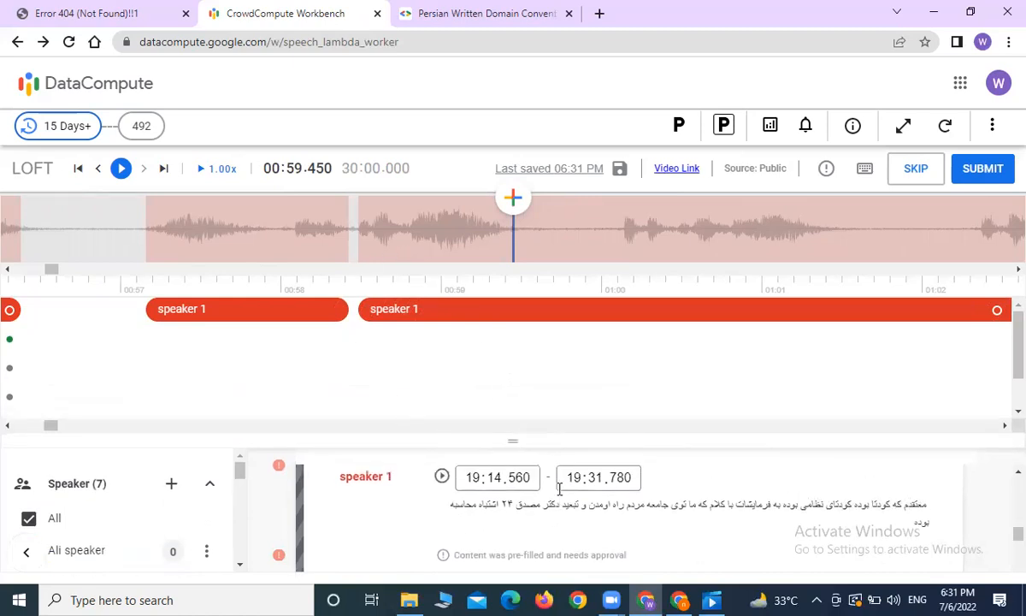
{"action": "left_click", "coordinate": [459, 303]}
{"action": "left_click_drag", "start_coordinate": [516, 439], "coordinate": [518, 331]}
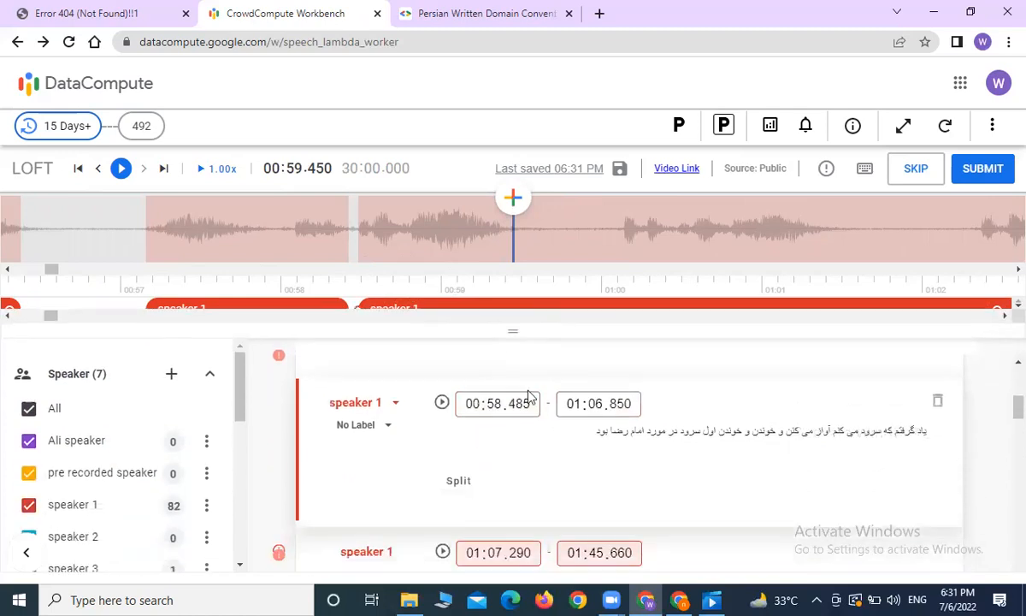
Review the labels available for the speaker 1 segment ending at 00:58.425, from Noise and Applause through Offensive Speech
{"action": "left_click", "coordinate": [290, 301]}
{"action": "left_click", "coordinate": [376, 427]}
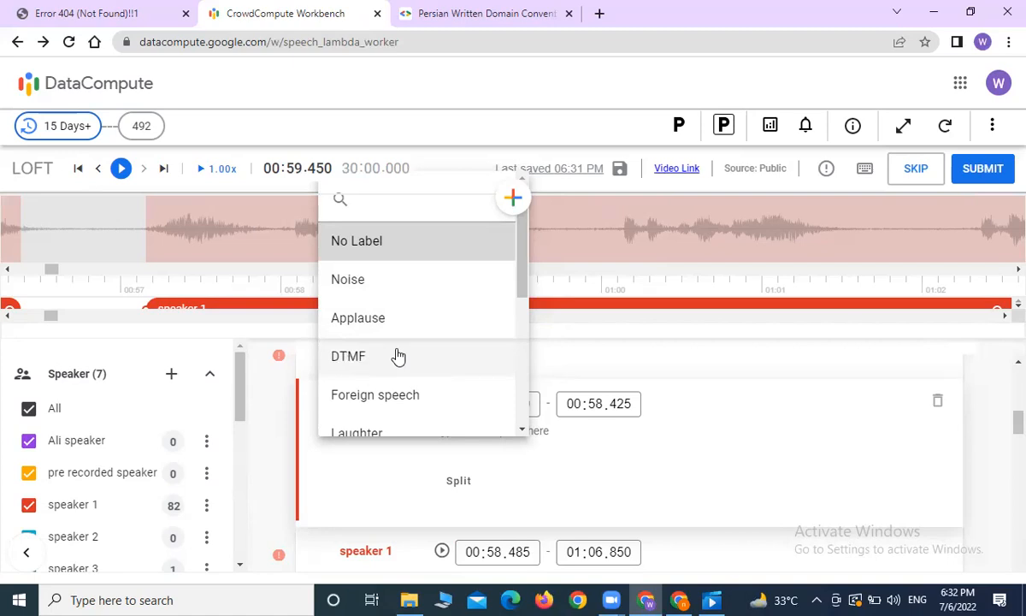
{"action": "scroll", "coordinate": [410, 308], "scroll_direction": "down", "scroll_amount": 2}
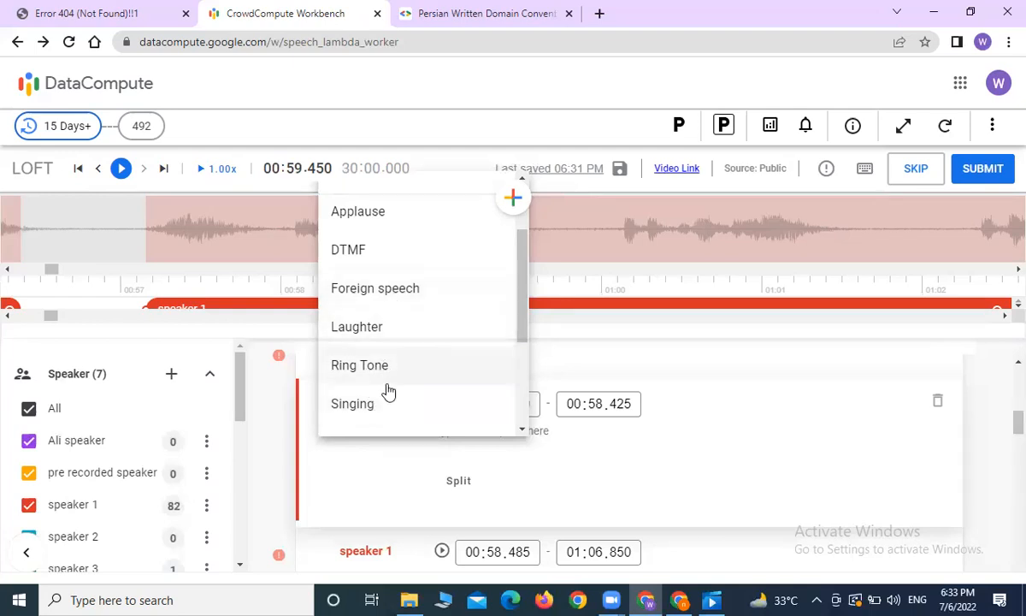
{"action": "scroll", "coordinate": [385, 404], "scroll_direction": "down", "scroll_amount": 2}
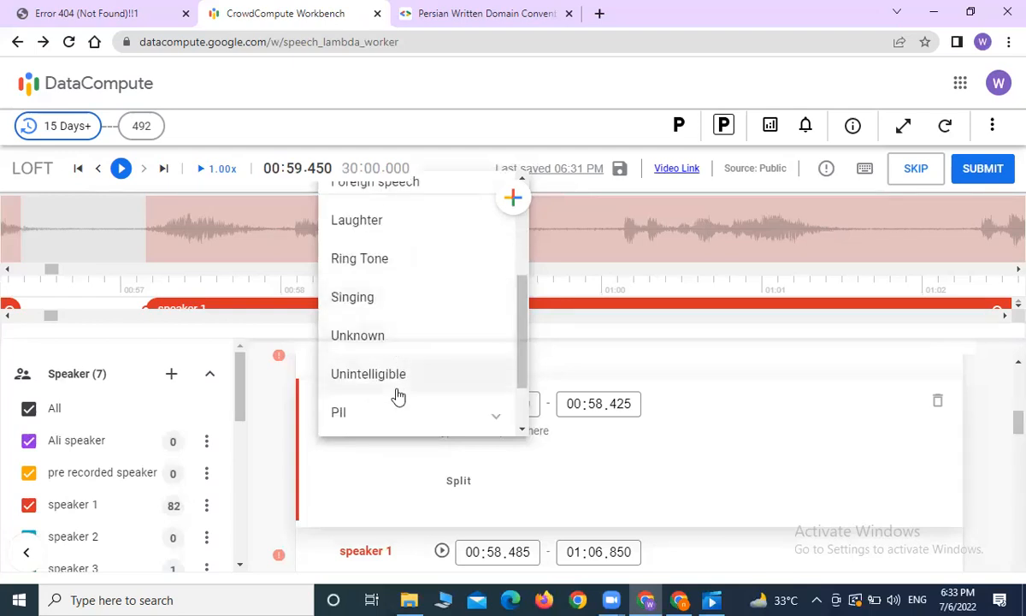
{"action": "scroll", "coordinate": [397, 397], "scroll_direction": "down", "scroll_amount": 2}
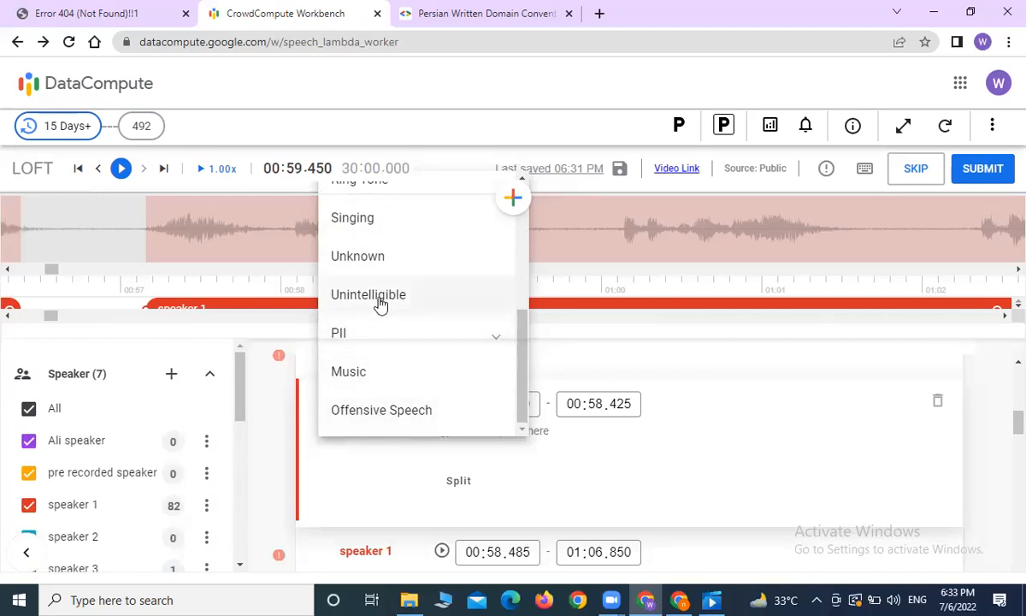
{"action": "scroll", "coordinate": [380, 305], "scroll_direction": "up", "scroll_amount": 3}
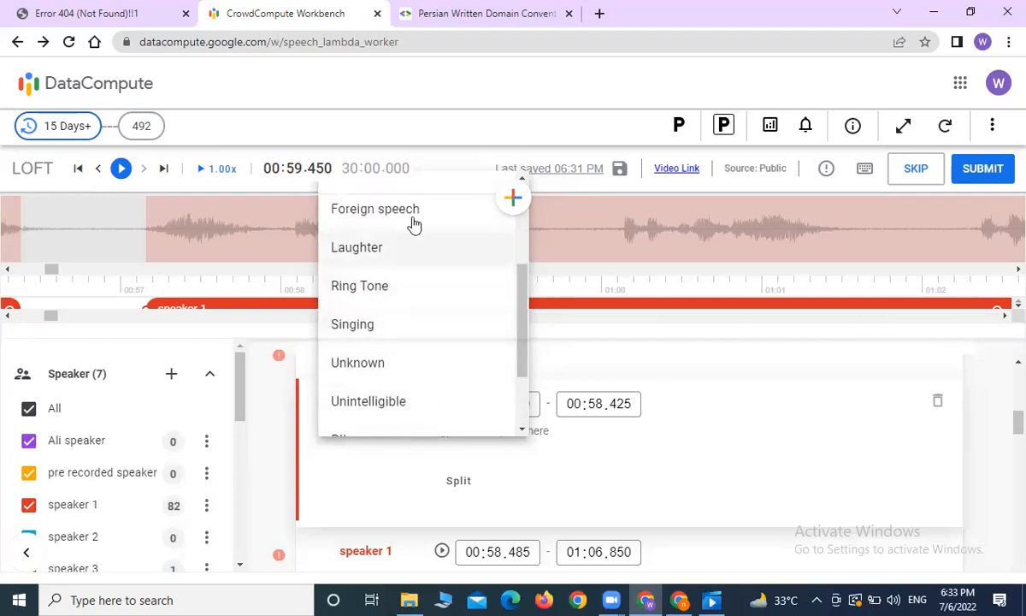
{"action": "scroll", "coordinate": [413, 333], "scroll_direction": "down", "scroll_amount": 3}
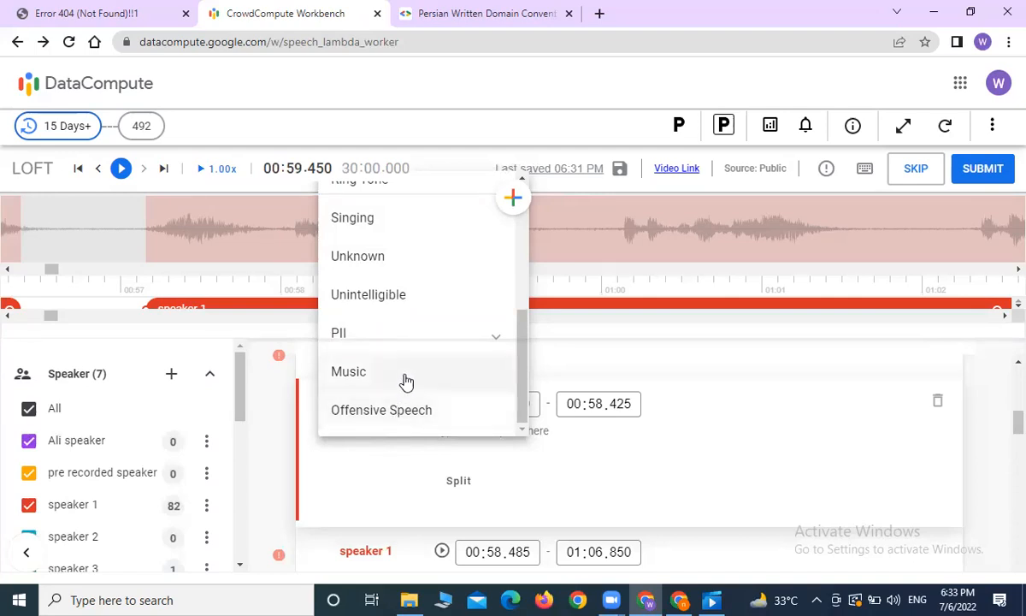
{"action": "scroll", "coordinate": [393, 297], "scroll_direction": "up", "scroll_amount": 3}
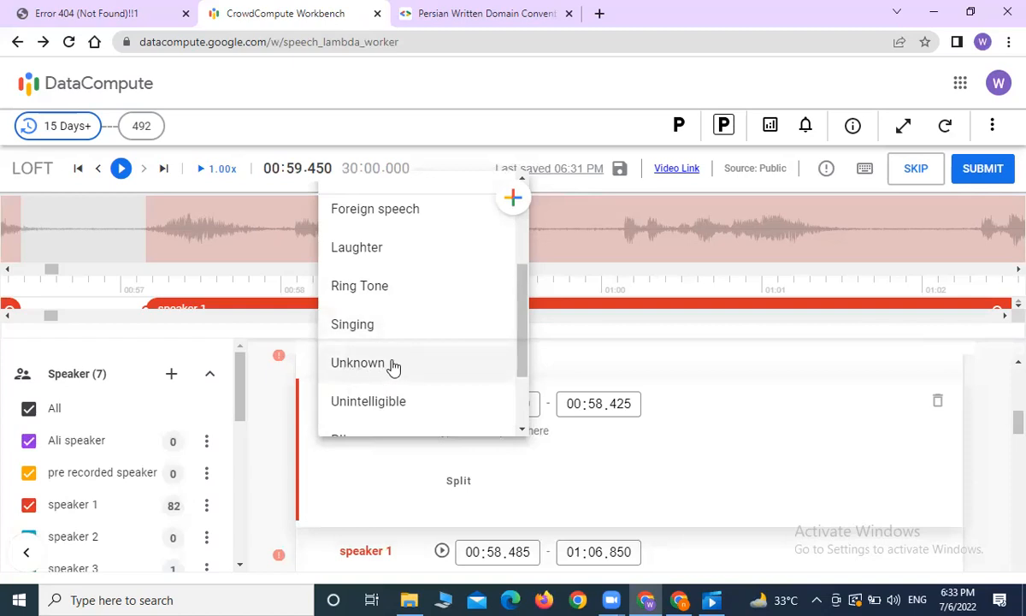
{"action": "scroll", "coordinate": [392, 364], "scroll_direction": "down", "scroll_amount": 2}
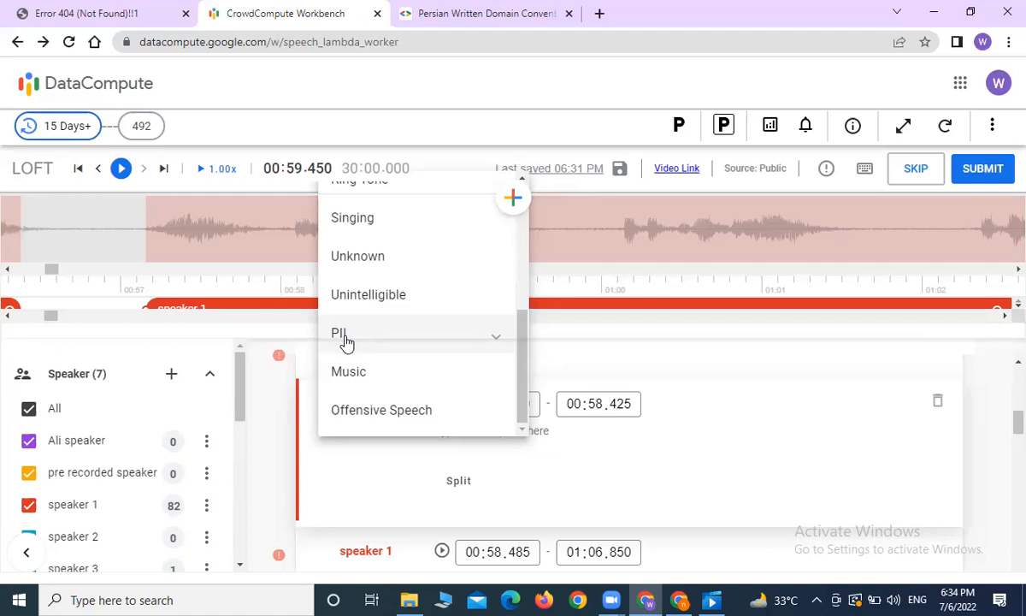
Expand the PII label to view its Address and ID sub-labels, and close the label list without choosing one
{"action": "left_click", "coordinate": [498, 341]}
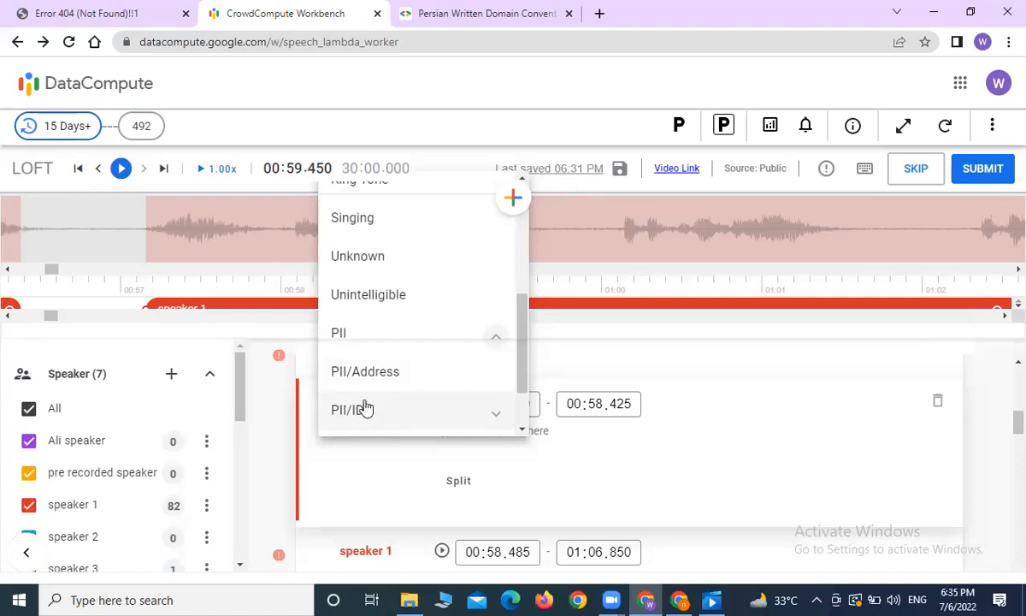
{"action": "scroll", "coordinate": [389, 387], "scroll_direction": "down", "scroll_amount": 1}
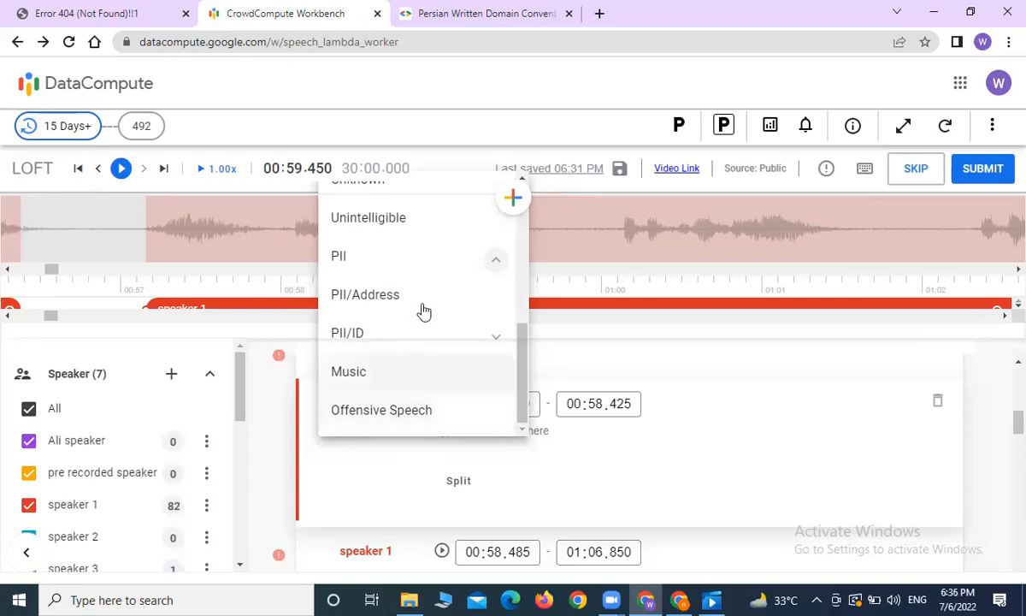
{"action": "left_click", "coordinate": [598, 361]}
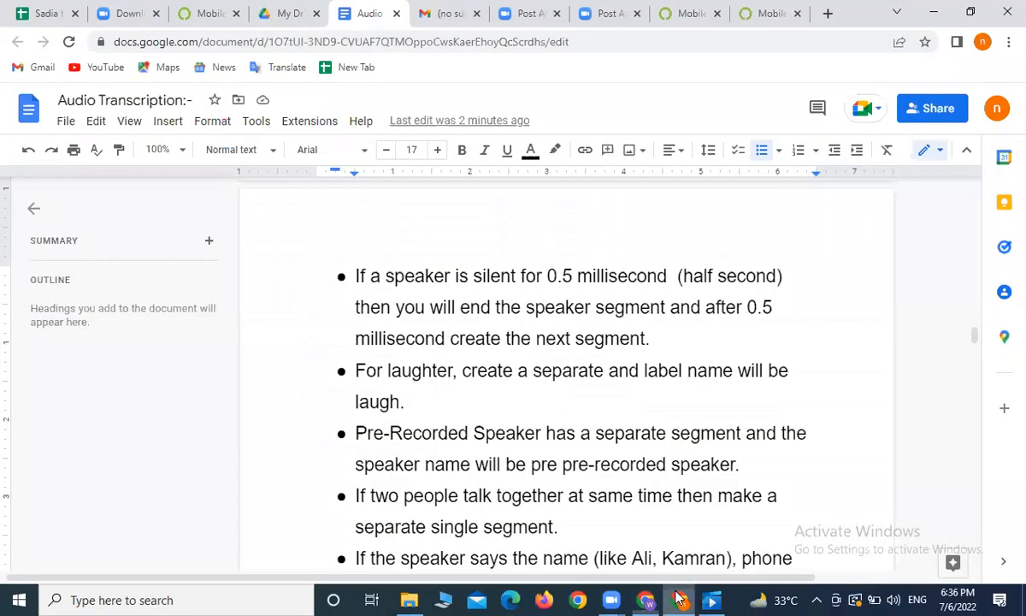
Switch to the Audio Transcription guidelines in Google Docs, read the pre-recorded speaker and personal information rules, and return to LOFT
{"action": "left_click", "coordinate": [679, 600]}
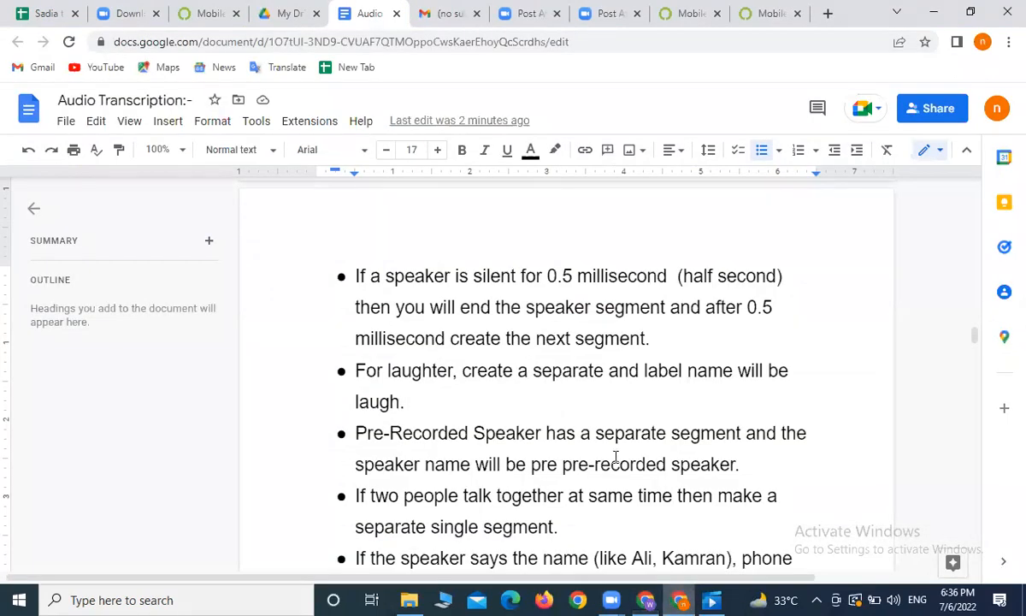
{"action": "scroll", "coordinate": [385, 300], "scroll_direction": "down", "scroll_amount": 2}
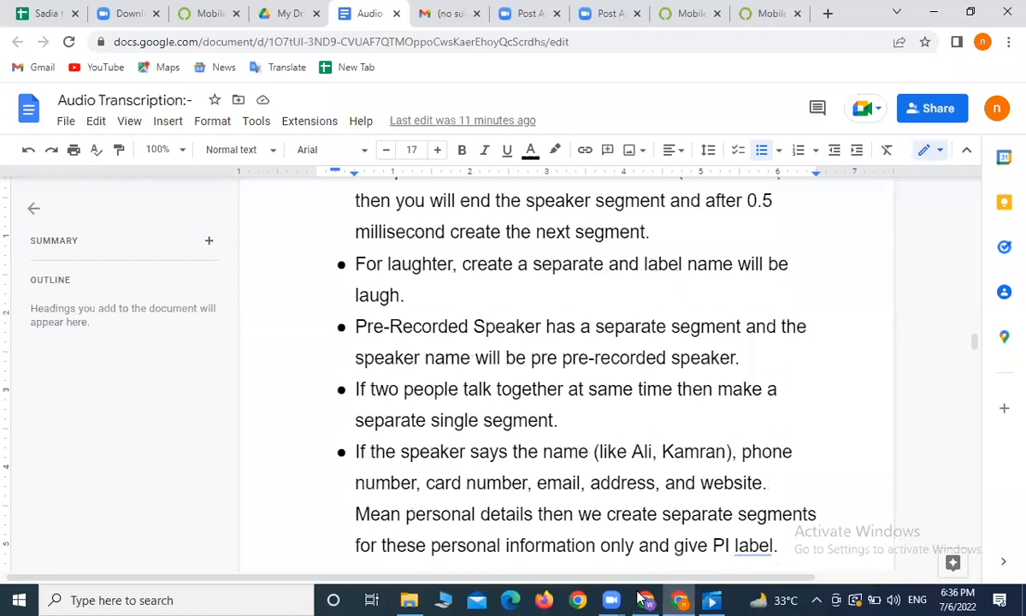
{"action": "left_click", "coordinate": [656, 597]}
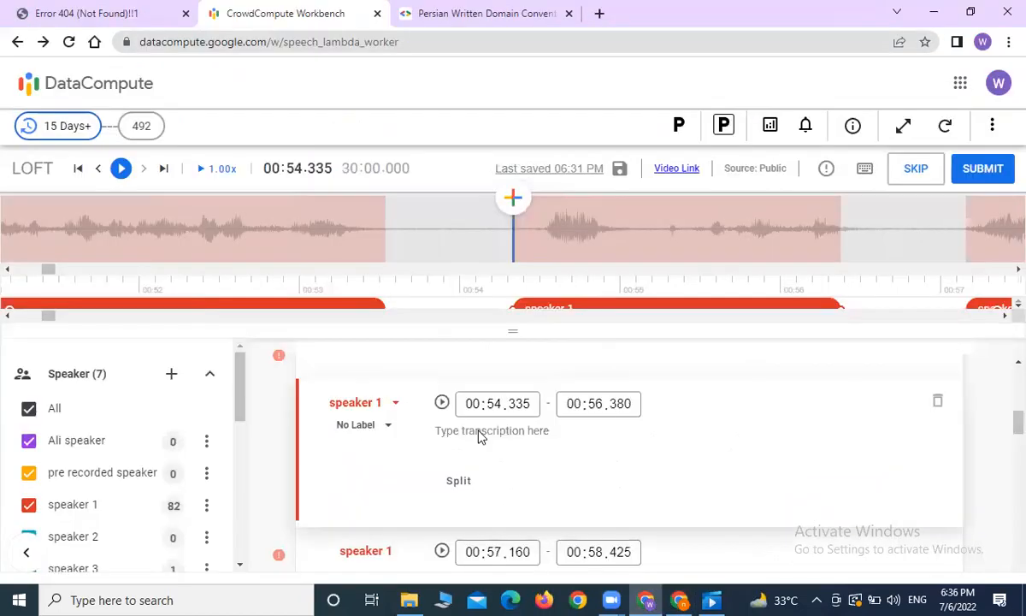
Look through the waveform up to about 01:15 and place the playhead near 01:10 in the long speaker 1 segment
{"action": "scroll", "coordinate": [671, 248], "scroll_direction": "down", "scroll_amount": 2}
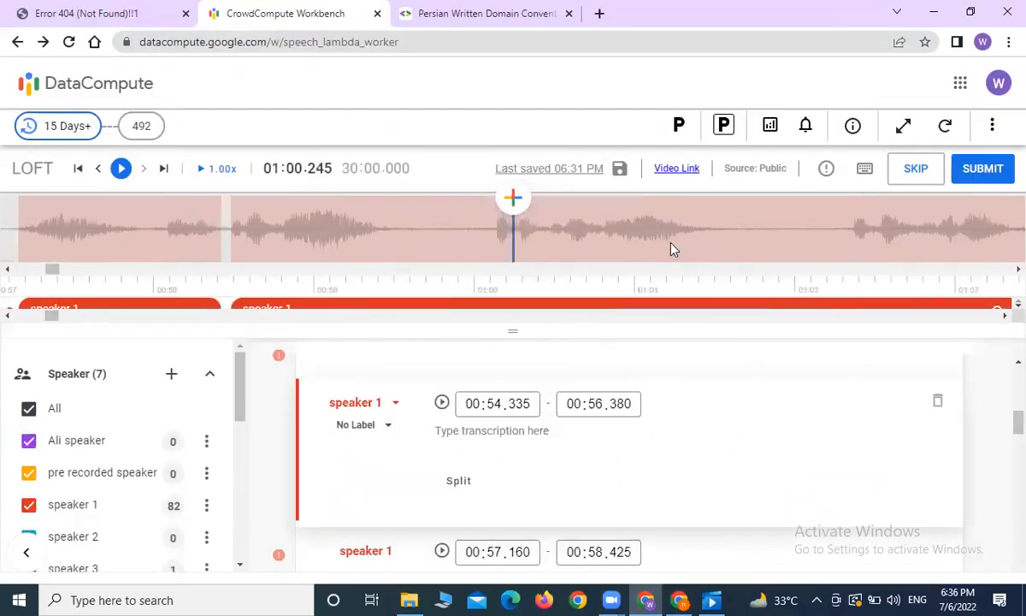
{"action": "scroll", "coordinate": [671, 248], "scroll_direction": "down", "scroll_amount": 9}
{"action": "scroll", "coordinate": [671, 248], "scroll_direction": "down", "scroll_amount": 3}
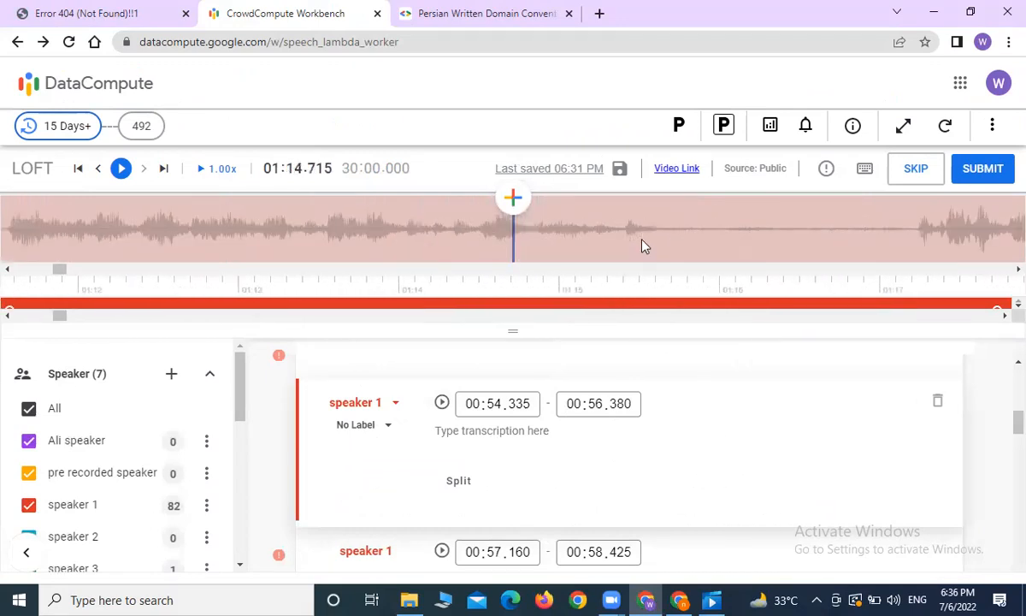
{"action": "scroll", "coordinate": [105, 237], "scroll_direction": "up", "scroll_amount": 1}
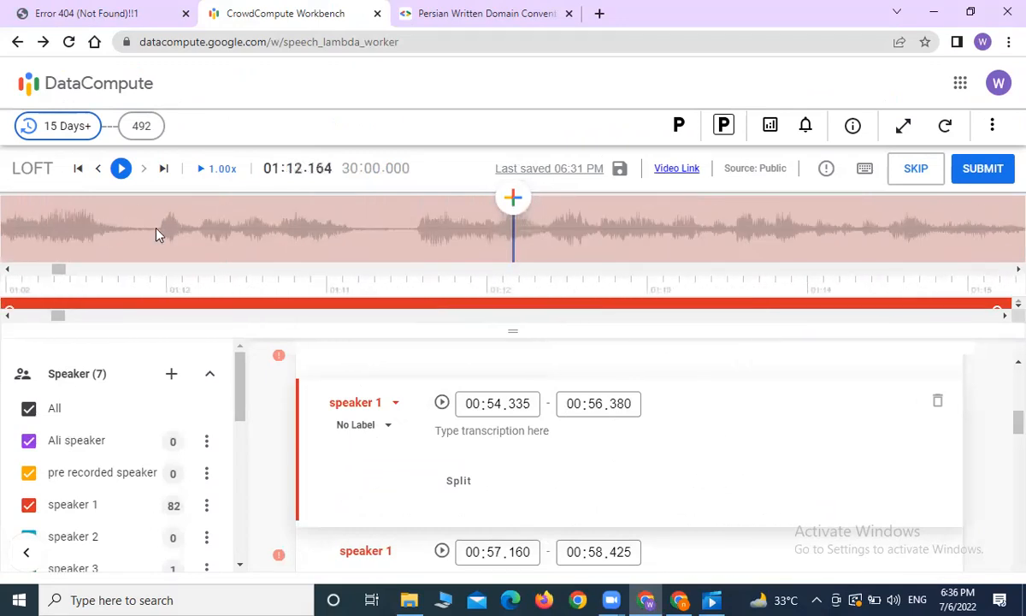
{"action": "scroll", "coordinate": [156, 232], "scroll_direction": "up", "scroll_amount": 1}
{"action": "left_click", "coordinate": [518, 229]}
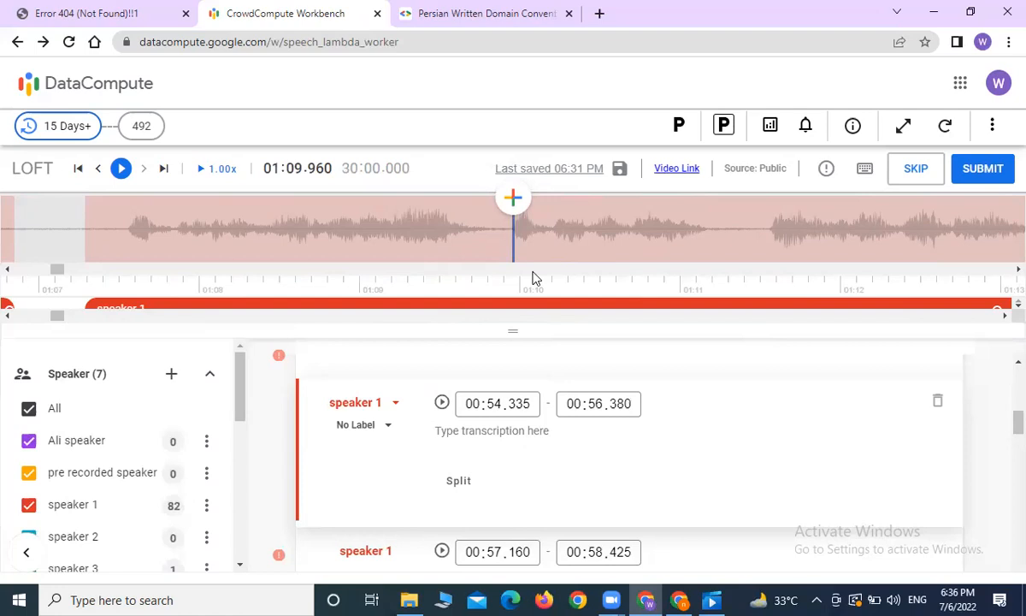
Create a new speaker named "Pre recorded speaker" and assign it to the segment from 00:54.335 to 00:56.380
{"action": "left_click", "coordinate": [360, 405]}
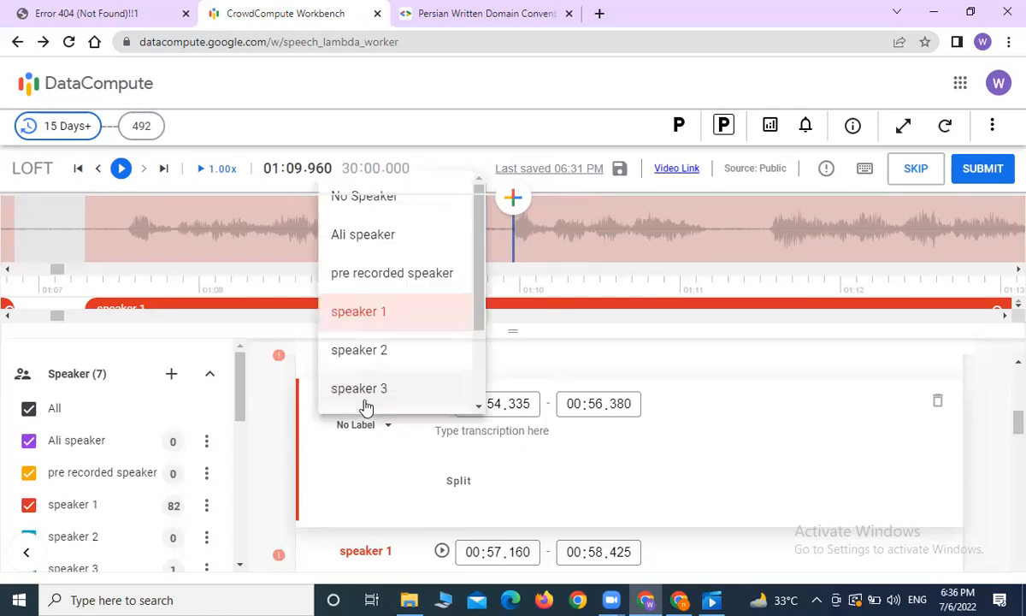
{"action": "scroll", "coordinate": [383, 388], "scroll_direction": "down", "scroll_amount": 3}
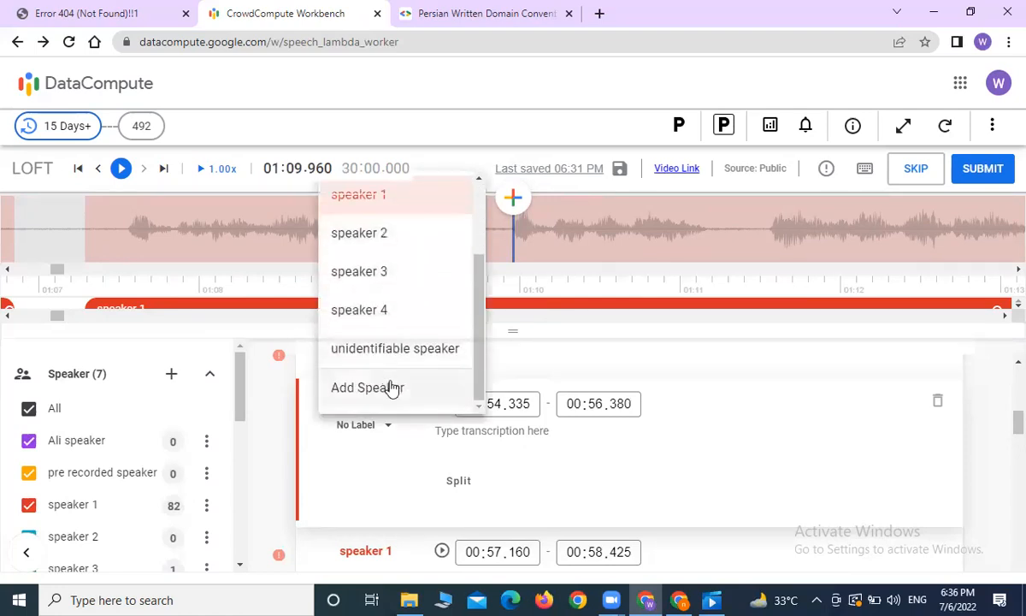
{"action": "left_click", "coordinate": [392, 385]}
{"action": "left_click", "coordinate": [446, 365]}
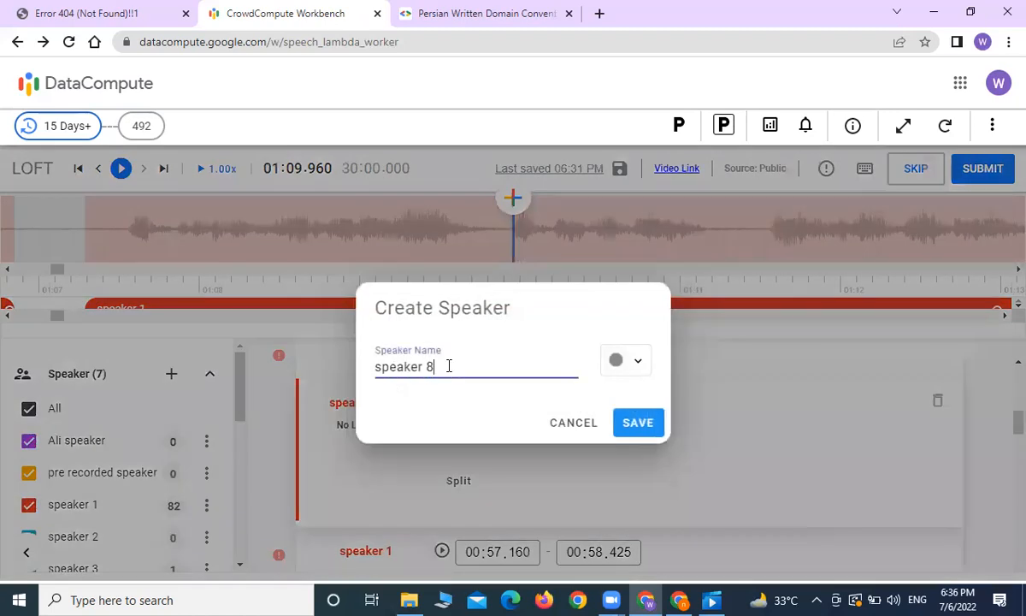
{"action": "key", "text": "BackSpace"}
{"action": "key", "text": "Left"}
{"action": "key", "text": "Left"}
{"action": "type", "text": "Pre reco"}
{"action": "type", "text": "rded"}
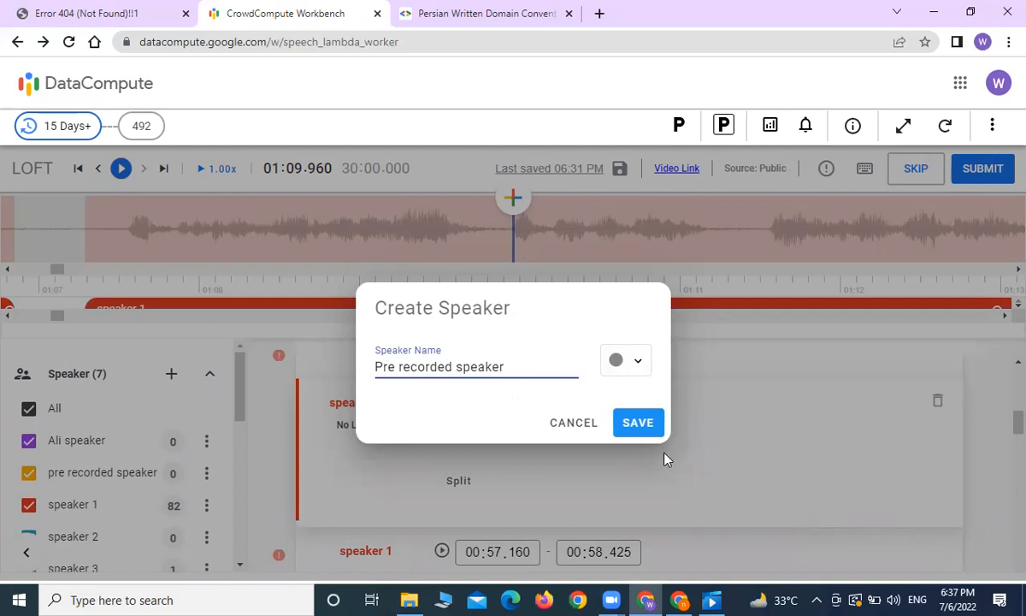
{"action": "left_click", "coordinate": [634, 422]}
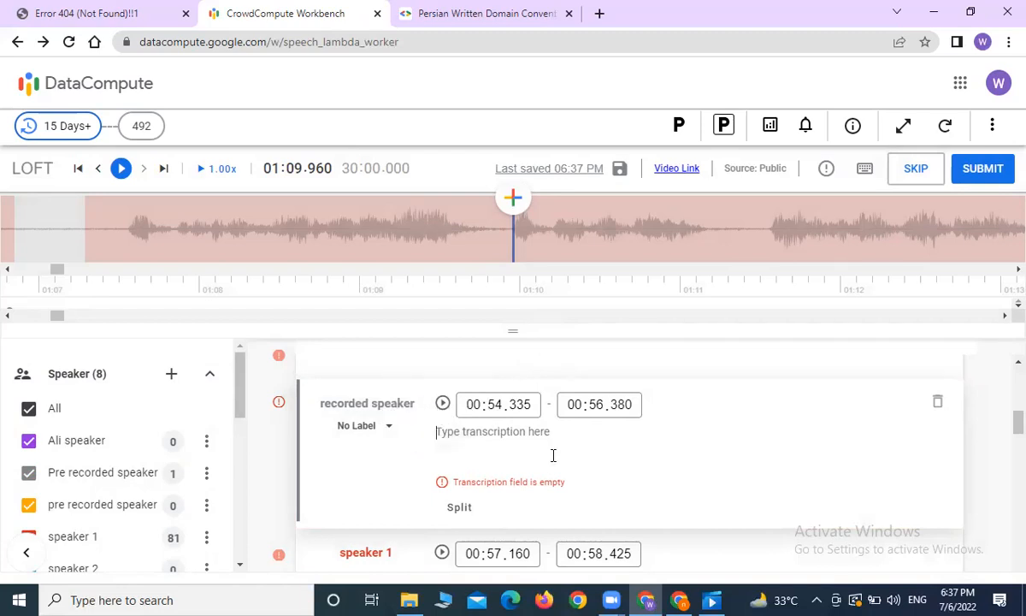
Clear the placeholder transcription from the speaker 1 segment running from 00:34.850 to 00:53.540
{"action": "scroll", "coordinate": [555, 455], "scroll_direction": "up", "scroll_amount": 1}
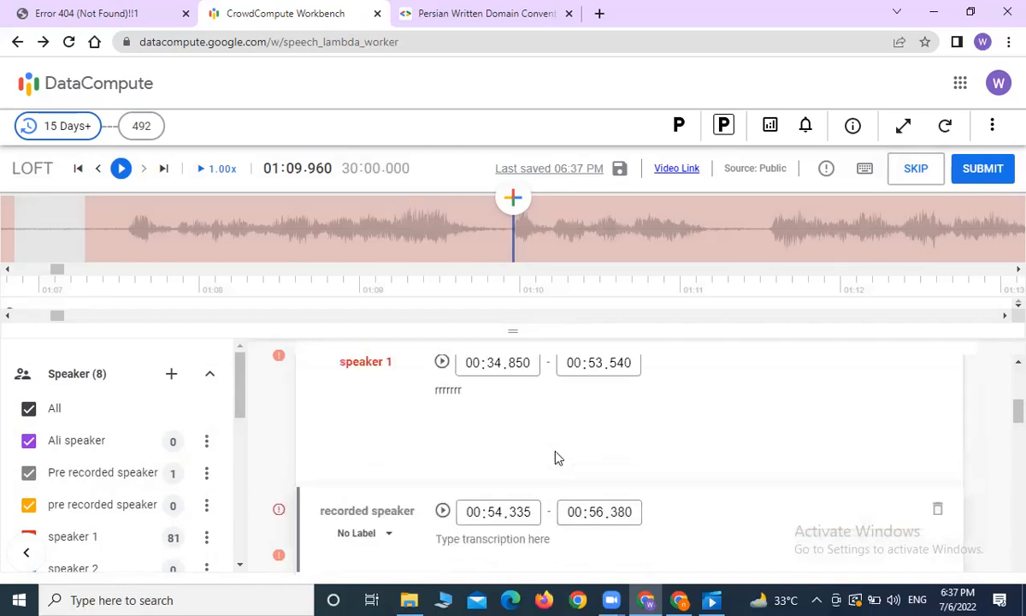
{"action": "left_click", "coordinate": [506, 402]}
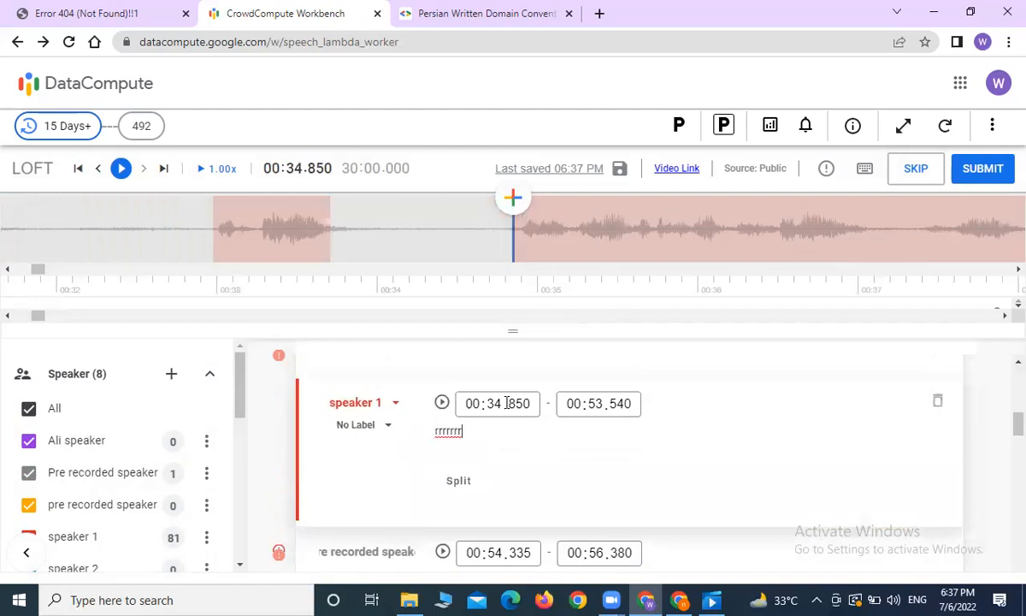
{"action": "key", "text": "BackSpace"}
{"action": "key", "text": "BackSpace"}
{"action": "key", "text": "BackSpace"}
{"action": "key", "text": "BackSpace"}
{"action": "key", "text": "BackSpace"}
{"action": "key", "text": "BackSpace"}
{"action": "key", "text": "BackSpace"}
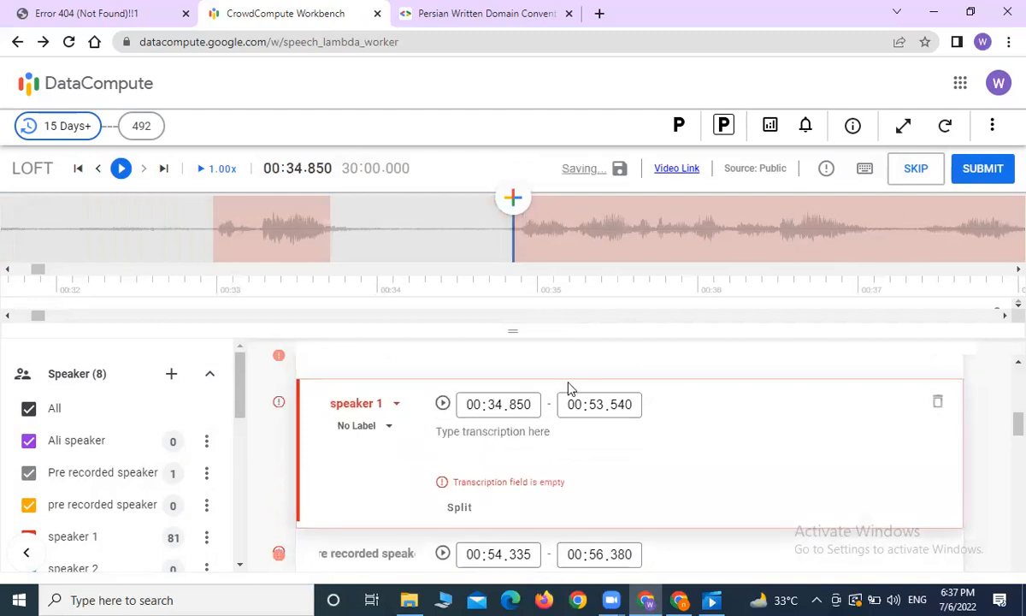
Listen to the speaker 1 segment from 00:34.850 until about 00:43, and go back to about 00:31 on the timeline
{"action": "left_click", "coordinate": [443, 404]}
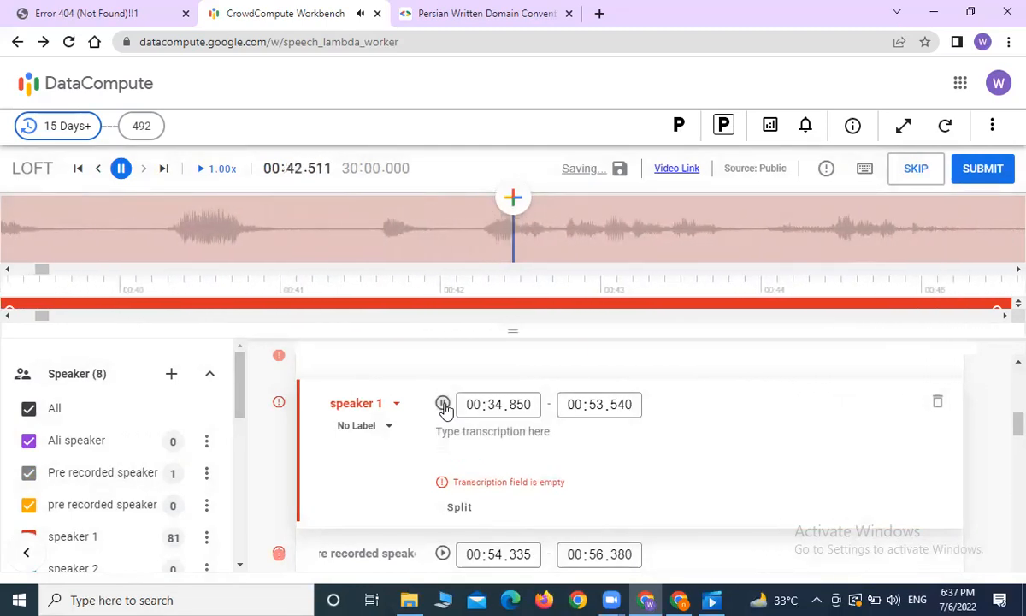
{"action": "left_click", "coordinate": [443, 406]}
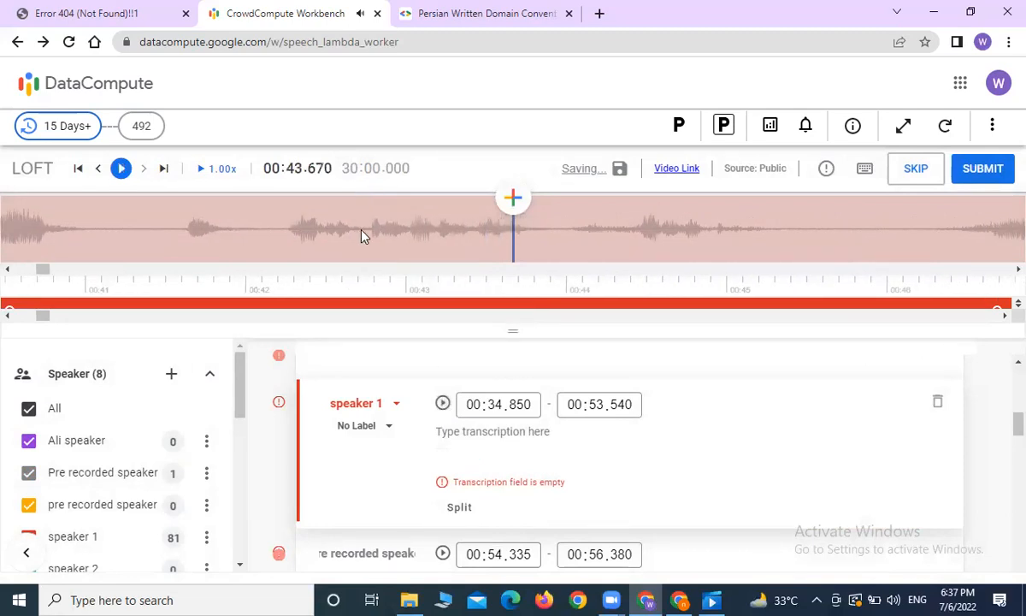
{"action": "scroll", "coordinate": [361, 231], "scroll_direction": "up", "scroll_amount": 10}
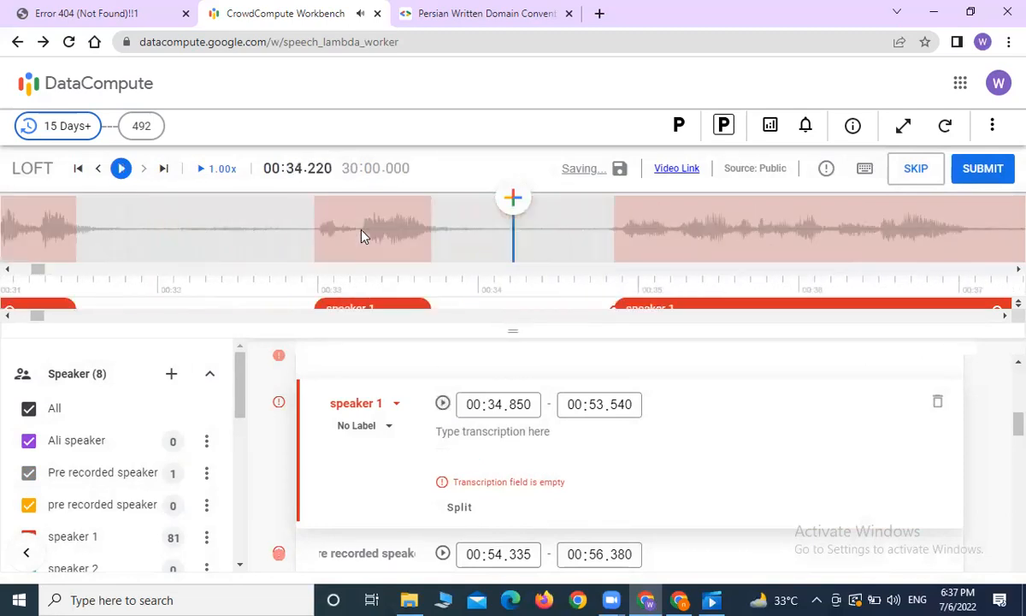
{"action": "scroll", "coordinate": [360, 233], "scroll_direction": "up", "scroll_amount": 3}
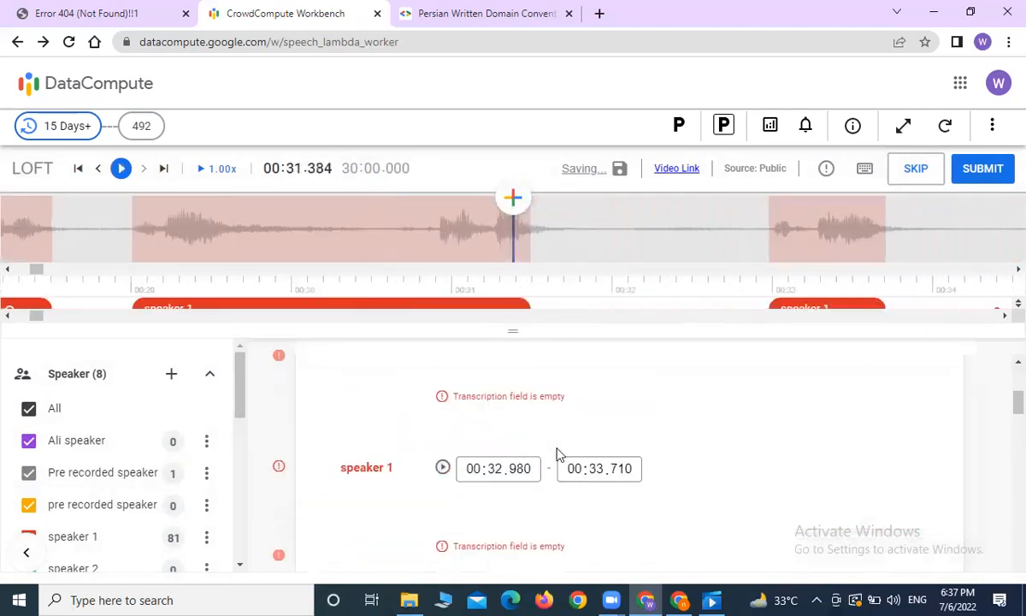
Play the speaker 1 segment from 00:29.010 to 00:31.495 and continue listening through the short segment that follows it
{"action": "left_click", "coordinate": [516, 454]}
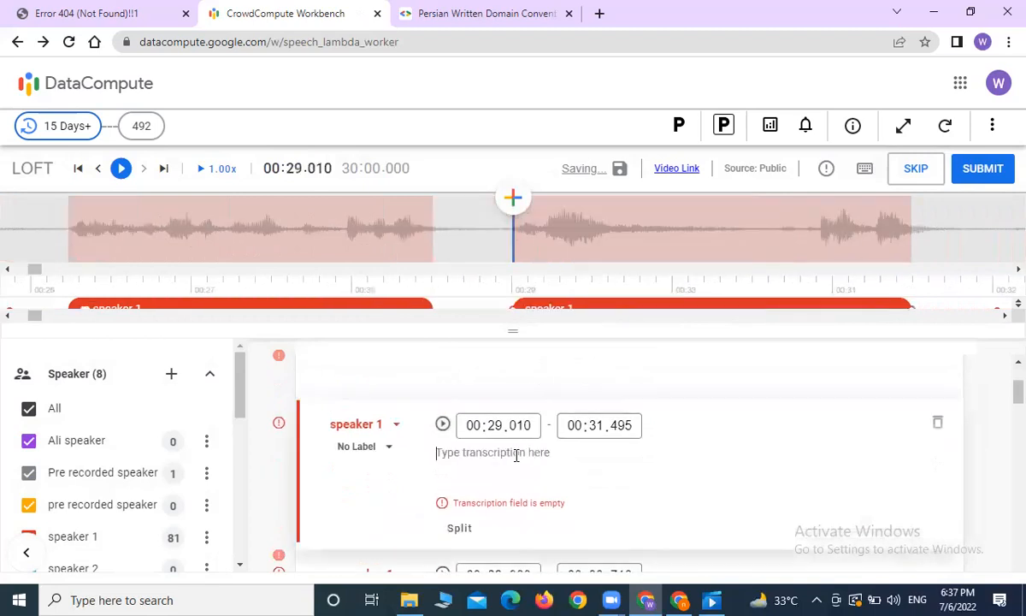
{"action": "left_click", "coordinate": [442, 426]}
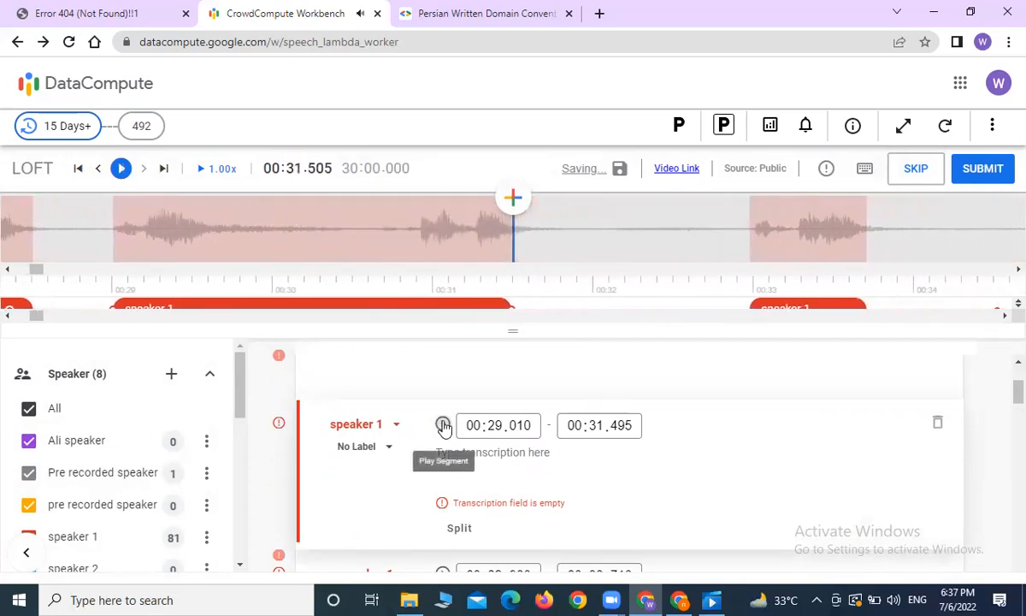
{"action": "left_click", "coordinate": [443, 426]}
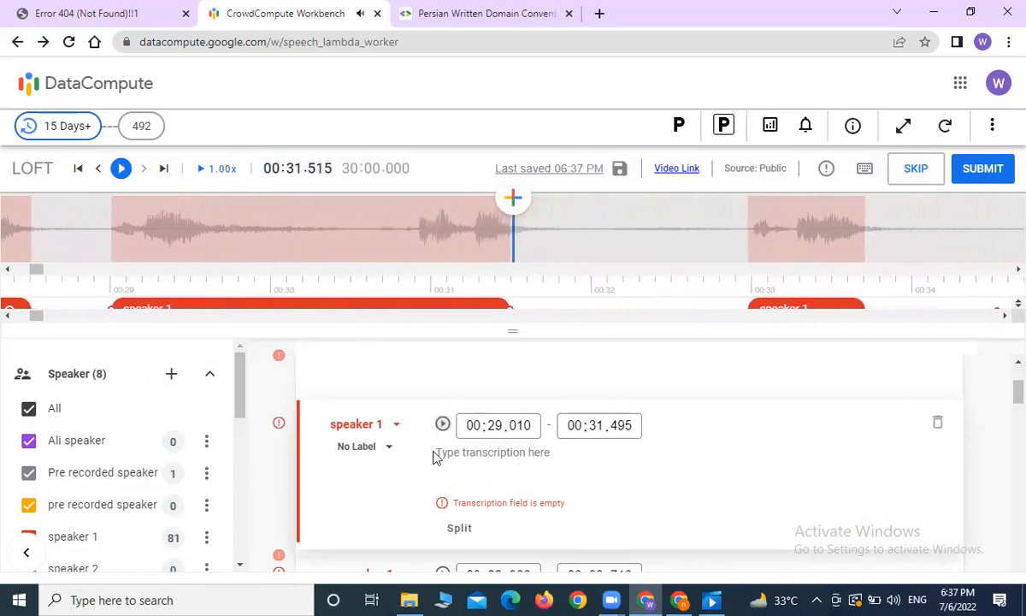
{"action": "left_click", "coordinate": [120, 169]}
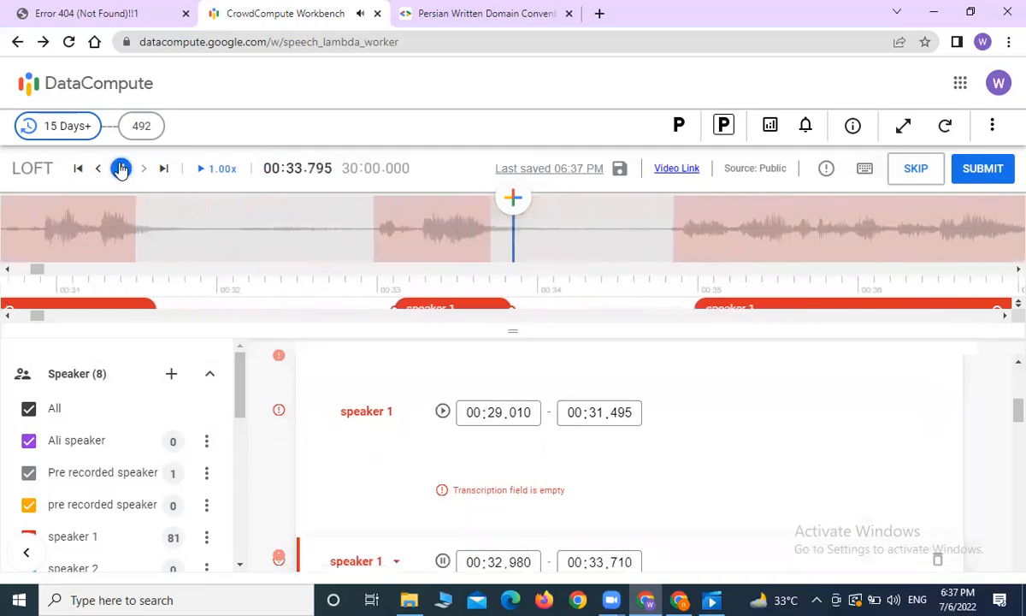
{"action": "left_click", "coordinate": [120, 168]}
{"action": "scroll", "coordinate": [584, 446], "scroll_direction": "up", "scroll_amount": 3}
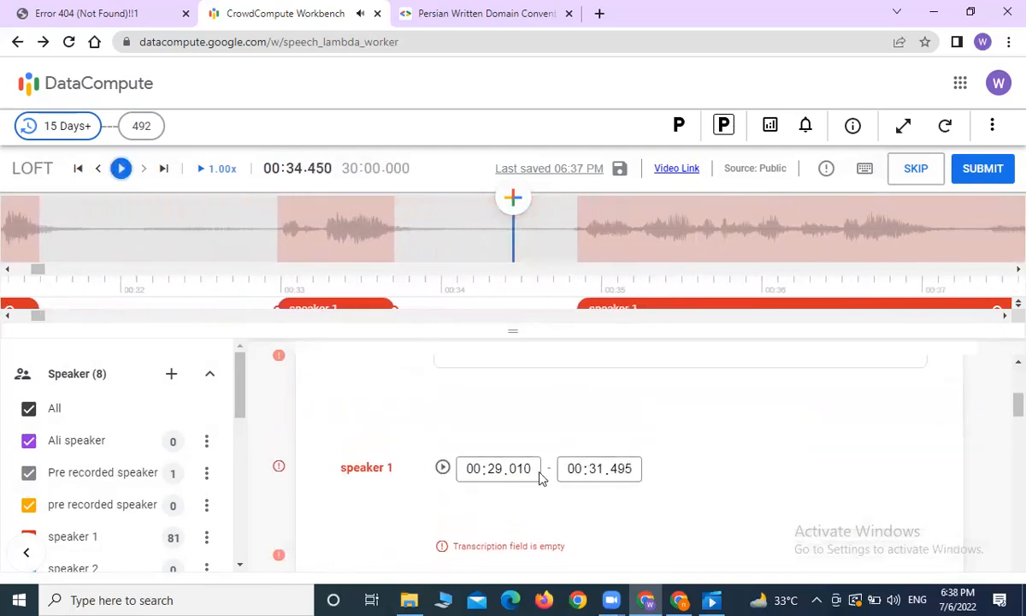
Replay the speaker 1 segment from 00:29.010 to 00:31.495 and fill its transcription with the placeholder "tffffffffffff"
{"action": "left_click", "coordinate": [533, 497]}
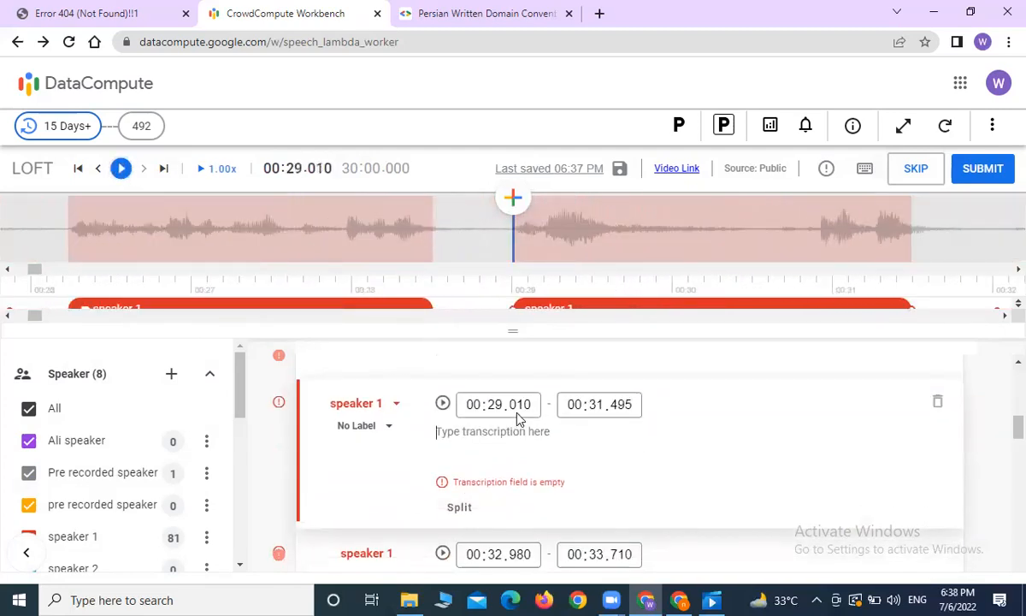
{"action": "left_click", "coordinate": [441, 404]}
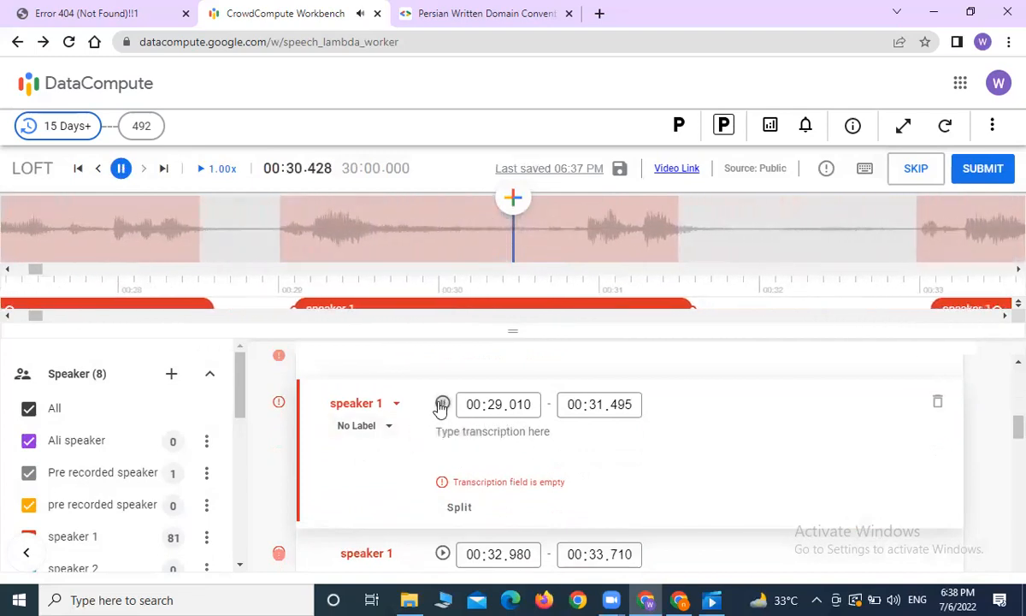
{"action": "left_click", "coordinate": [654, 451]}
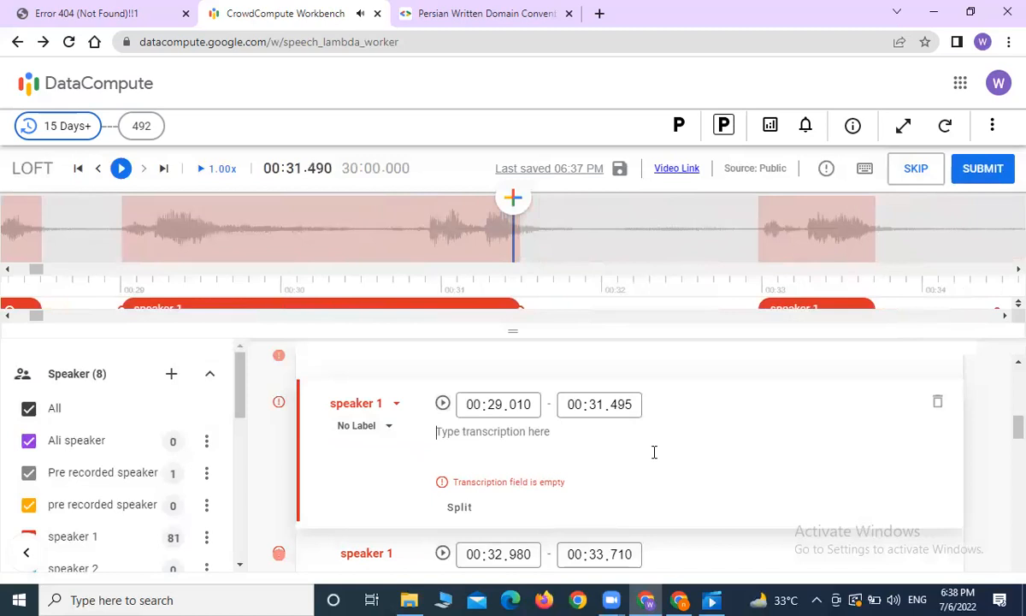
{"action": "type", "text": "tffffff"}
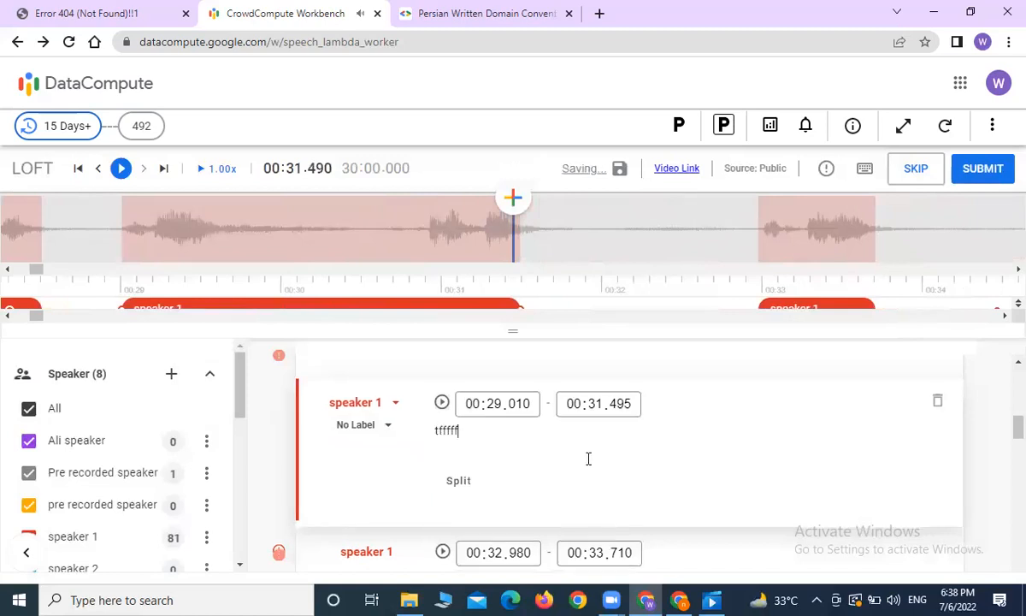
{"action": "type", "text": "ffffff"}
Switch to the Audio Transcription document in Google Docs and read the segmentation rules on through the Background Speakers section
{"action": "left_click", "coordinate": [679, 600]}
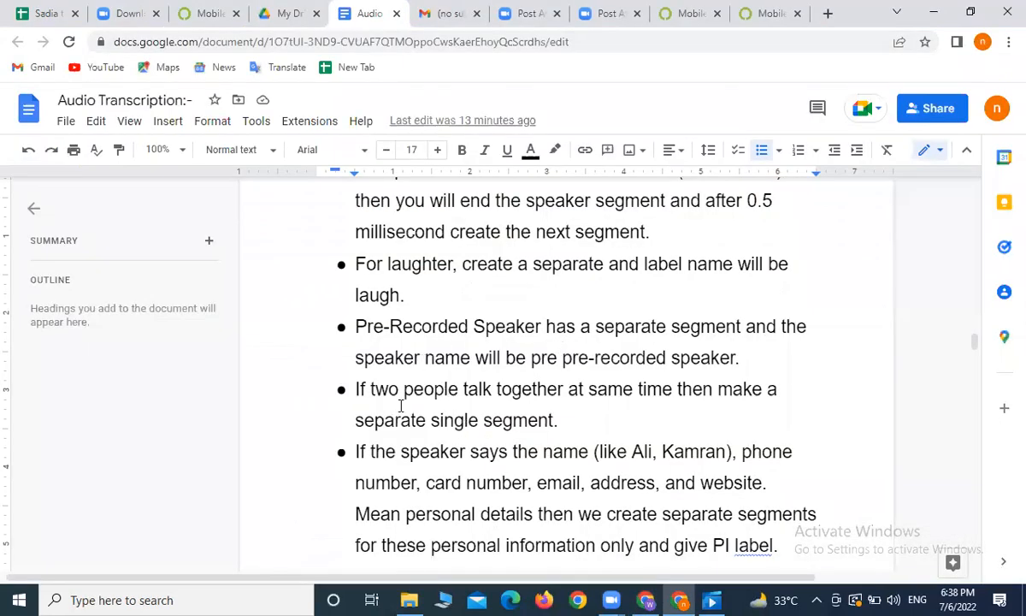
{"action": "scroll", "coordinate": [400, 410], "scroll_direction": "down", "scroll_amount": 1}
{"action": "scroll", "coordinate": [431, 445], "scroll_direction": "down", "scroll_amount": 5}
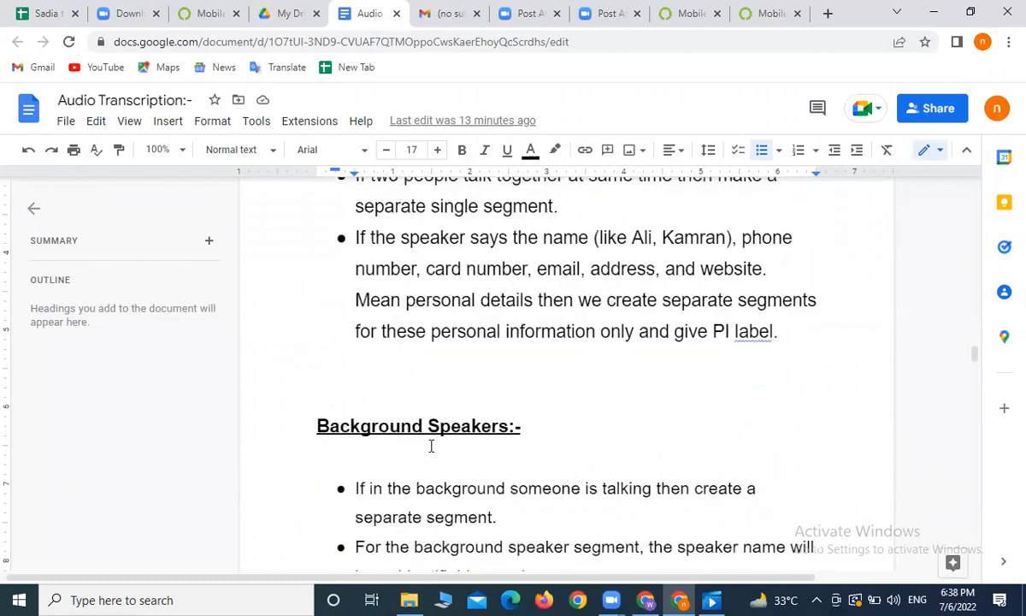
{"action": "scroll", "coordinate": [431, 445], "scroll_direction": "down", "scroll_amount": 5}
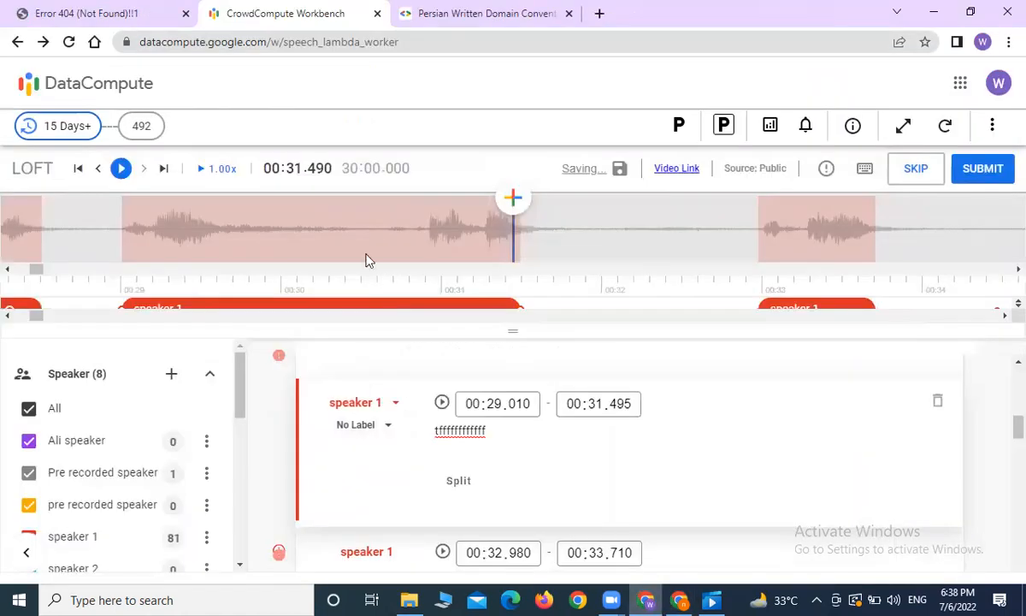
Return to the LOFT workbench, enlarge the speaker track area, and select the speaker 3 segment from 00:11.555 to 00:14.365
{"action": "key", "text": "ctrl+Left"}
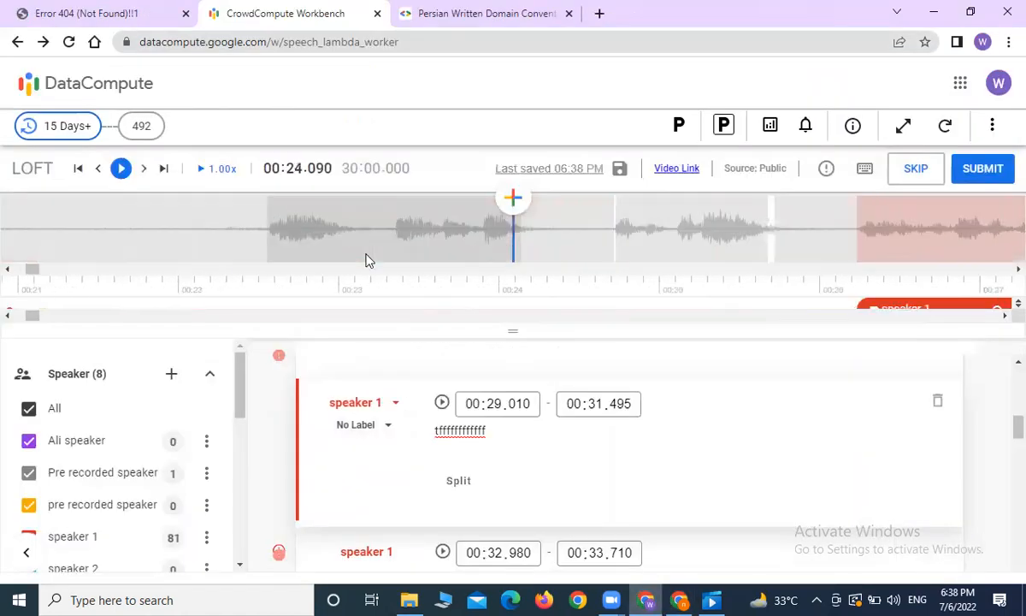
{"action": "key", "text": "ctrl+Left"}
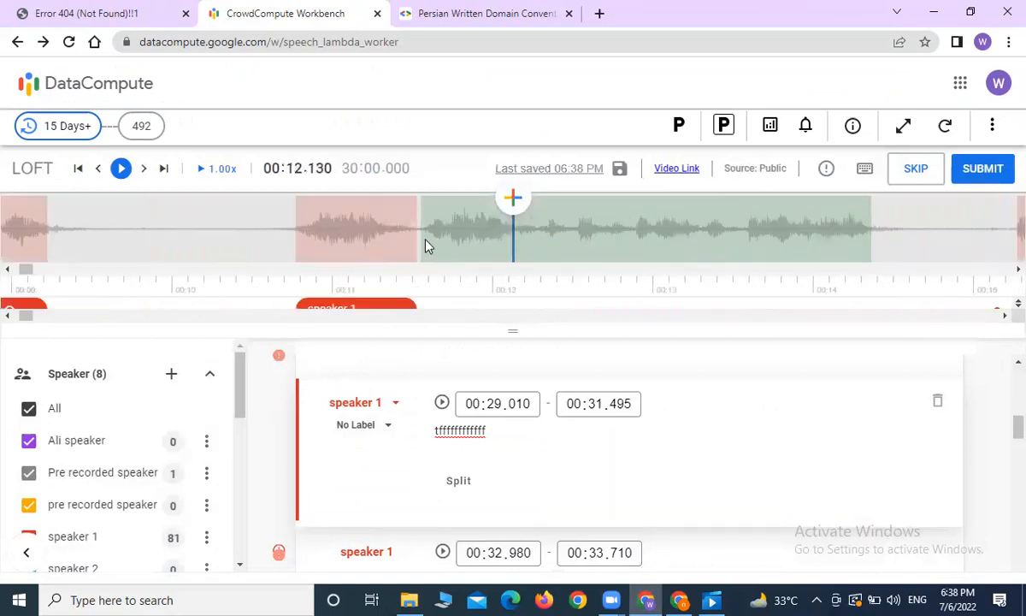
{"action": "left_click", "coordinate": [418, 234]}
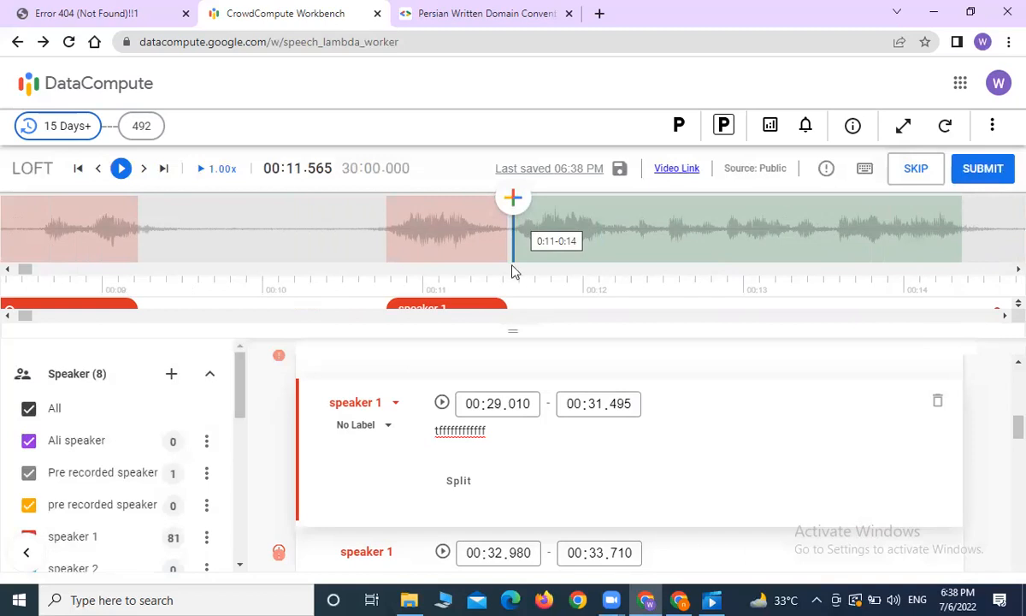
{"action": "left_click_drag", "start_coordinate": [512, 332], "coordinate": [522, 404]}
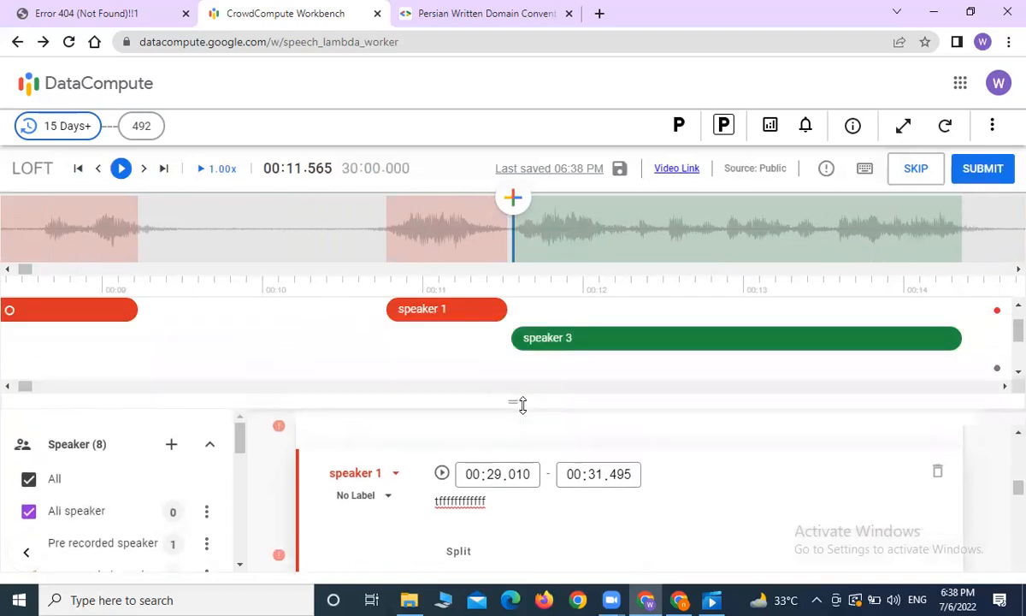
{"action": "left_click", "coordinate": [546, 336]}
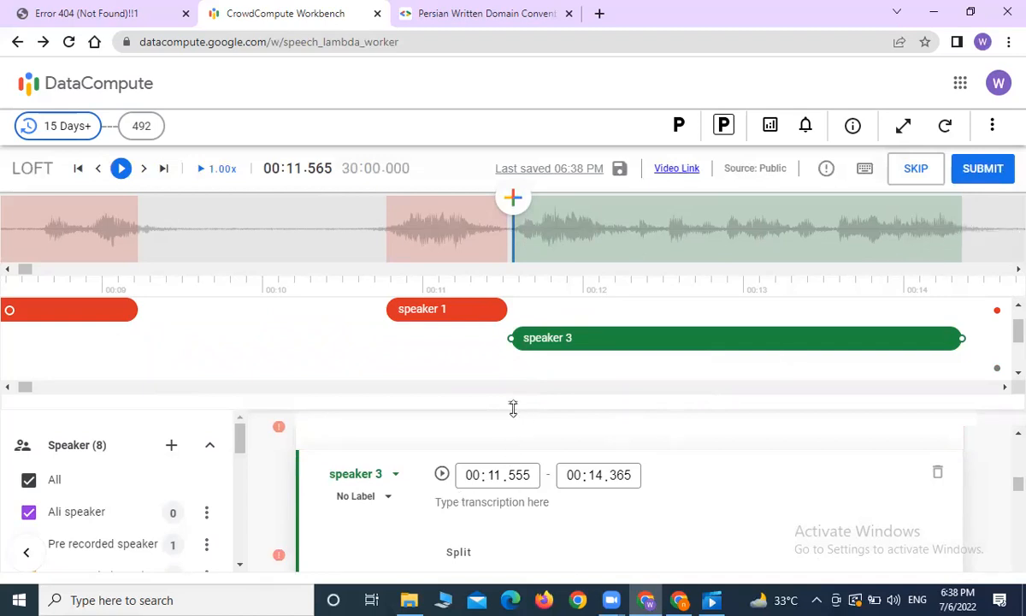
{"action": "left_click_drag", "start_coordinate": [513, 408], "coordinate": [513, 374]}
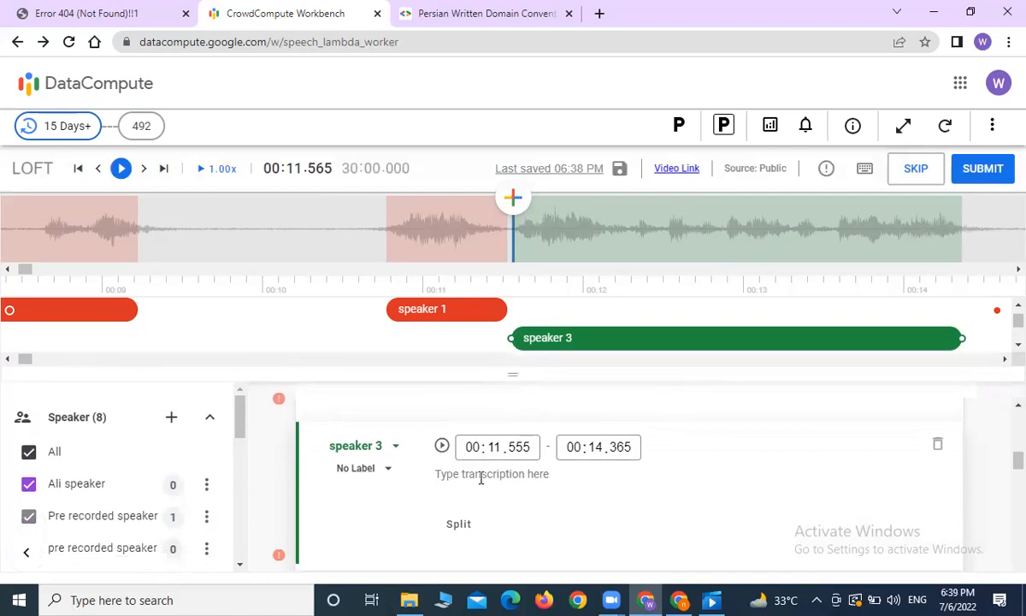
Create a new speaker named "Unidentifiable speaker" and assign it to the segment from 00:11.555 to 00:14.365
{"action": "left_click", "coordinate": [384, 447]}
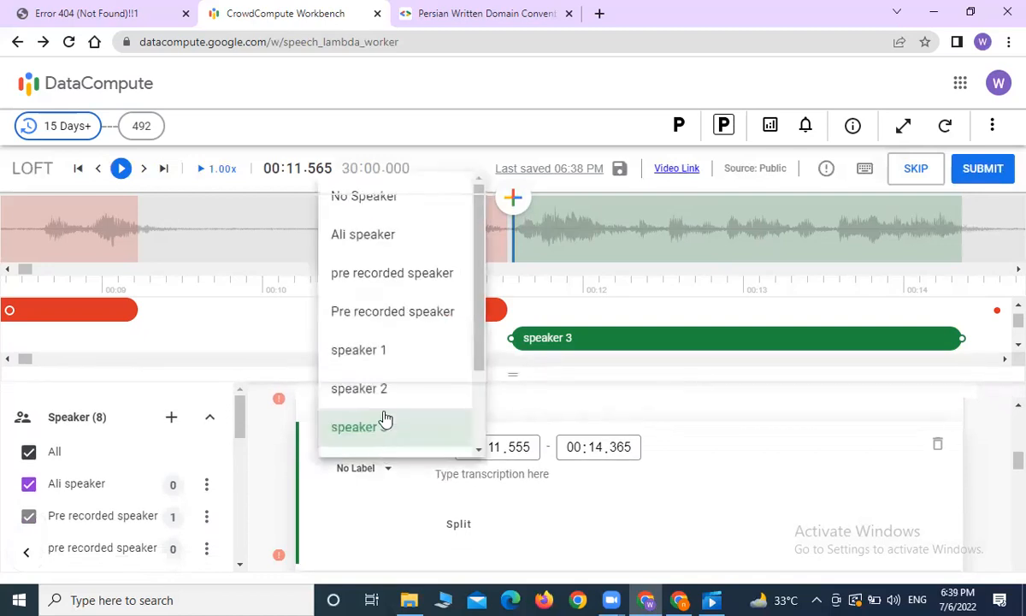
{"action": "scroll", "coordinate": [384, 419], "scroll_direction": "down", "scroll_amount": 2}
{"action": "left_click", "coordinate": [391, 430]}
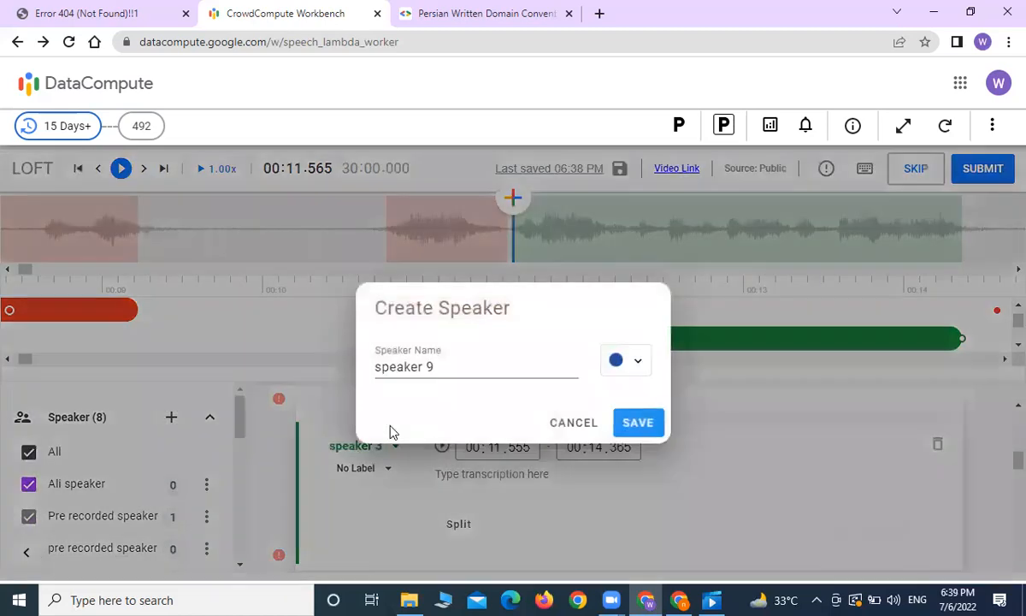
{"action": "left_click", "coordinate": [437, 373]}
{"action": "key", "text": "BackSpace"}
{"action": "key", "text": "BackSpace"}
{"action": "key", "text": "Left"}
{"action": "key", "text": "Left"}
{"action": "key", "text": "Left"}
{"action": "key", "text": "Left"}
{"action": "key", "text": "Left"}
{"action": "key", "text": "Left"}
{"action": "type", "text": "Uni"}
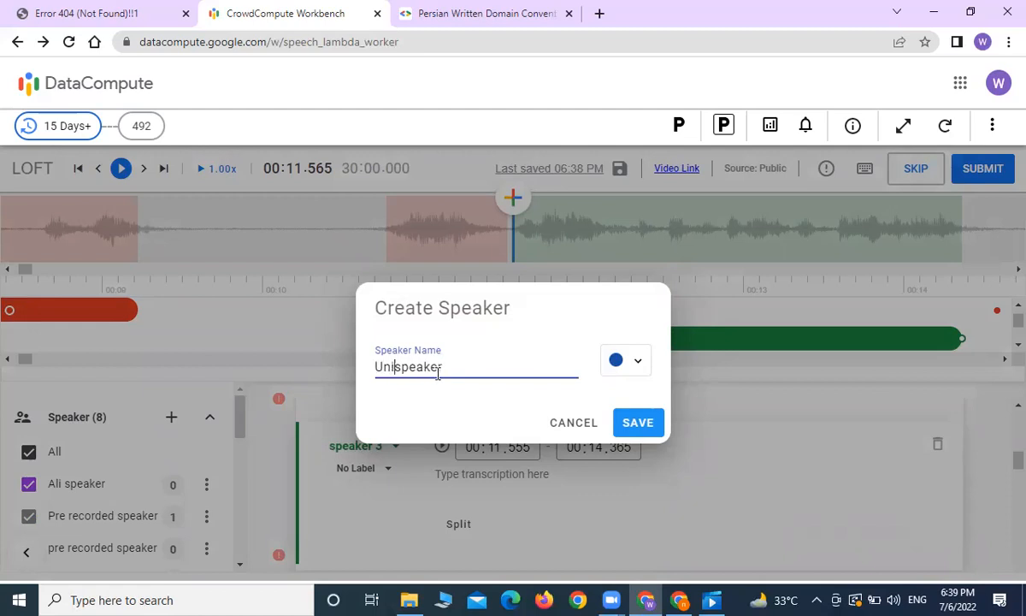
{"action": "type", "text": "dentifiabk"}
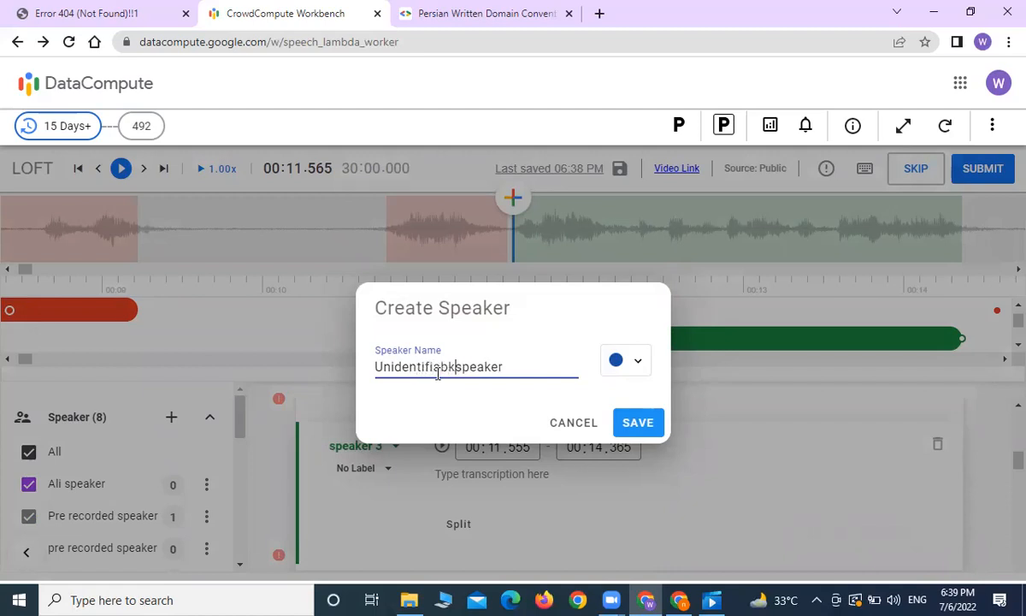
{"action": "key", "text": "BackSpace"}
{"action": "key", "text": "BackSpace"}
{"action": "type", "text": "ble"}
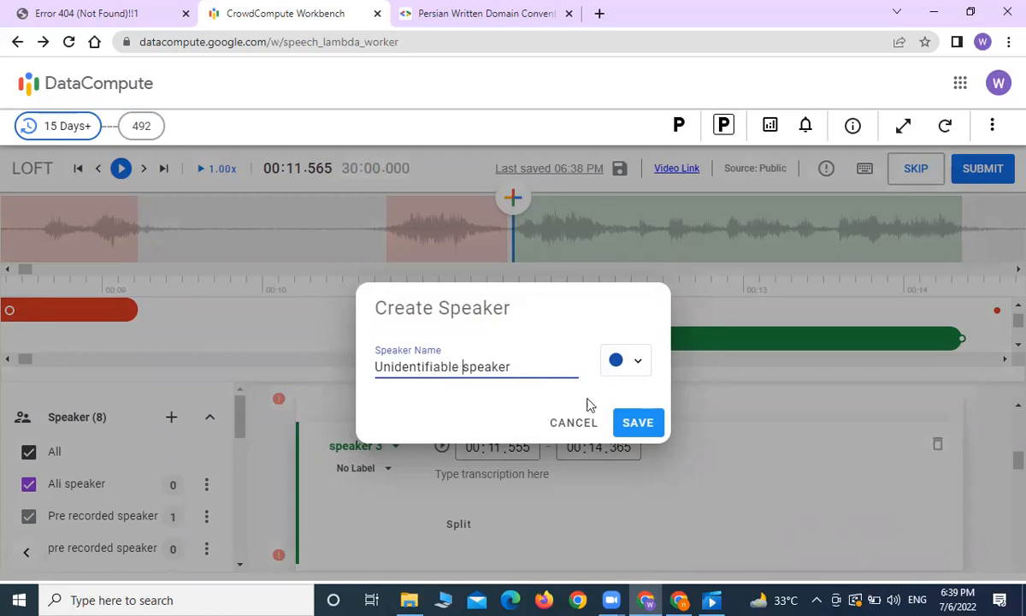
{"action": "left_click", "coordinate": [635, 432]}
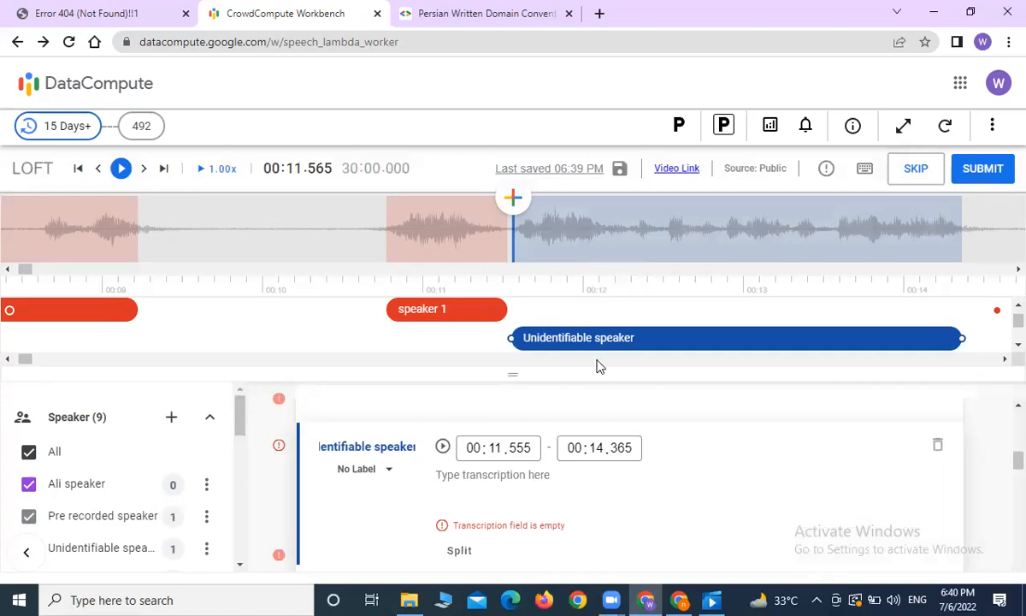
Enter "ffff" as the Unidentifiable speaker segment's transcription and look through its label options without choosing one
{"action": "left_click", "coordinate": [477, 477]}
{"action": "type", "text": "ffff"}
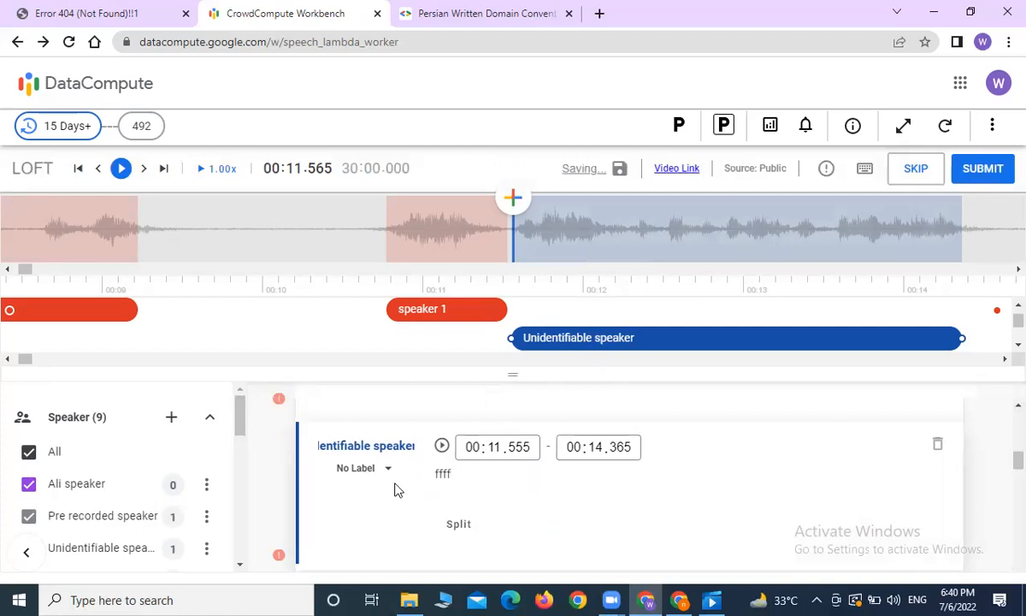
{"action": "left_click", "coordinate": [374, 470]}
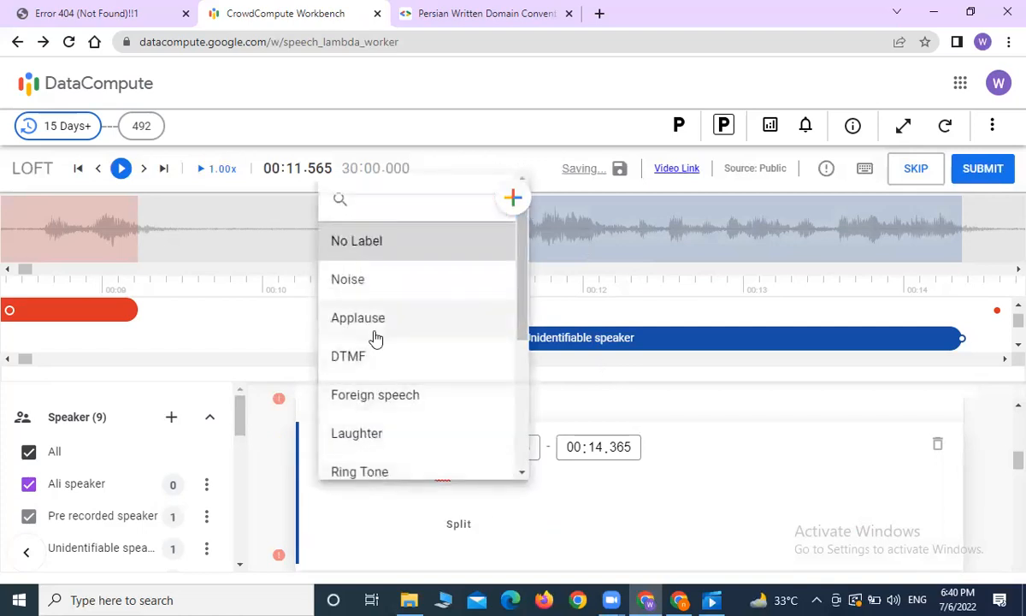
{"action": "scroll", "coordinate": [375, 338], "scroll_direction": "down", "scroll_amount": 3}
{"action": "scroll", "coordinate": [377, 339], "scroll_direction": "down", "scroll_amount": 1}
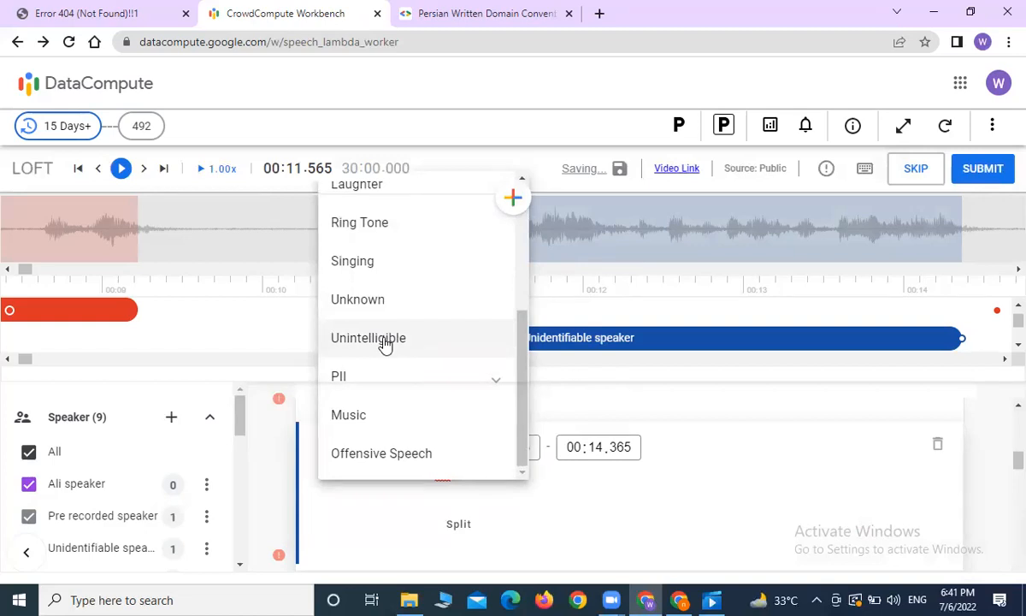
{"action": "left_click", "coordinate": [534, 270]}
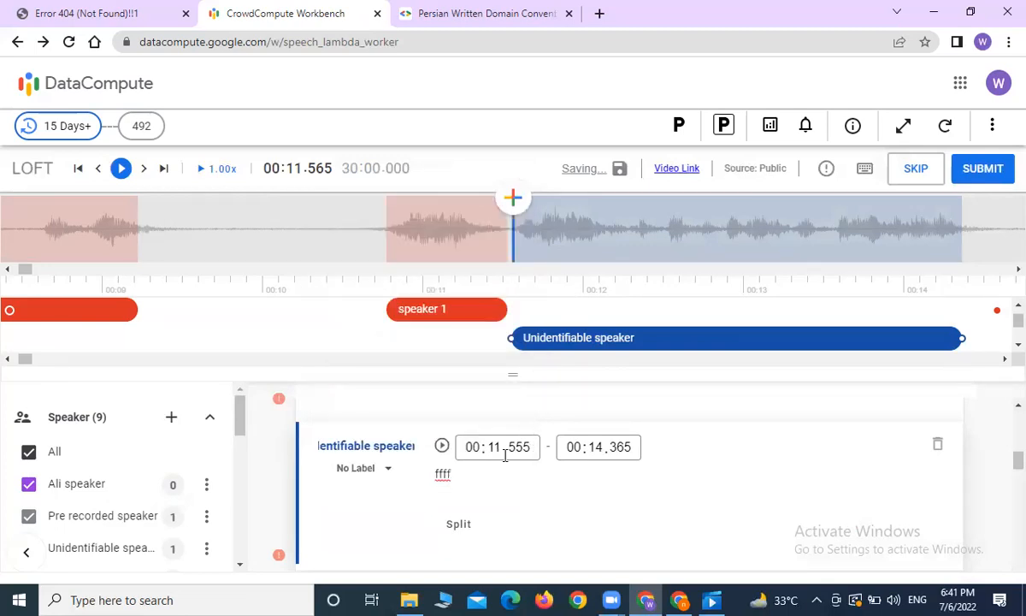
Clear the placeholder transcription from the Unidentifiable speaker segment
{"action": "left_click", "coordinate": [470, 472]}
{"action": "key", "text": "BackSpace"}
{"action": "key", "text": "BackSpace"}
{"action": "key", "text": "BackSpace"}
{"action": "key", "text": "BackSpace"}
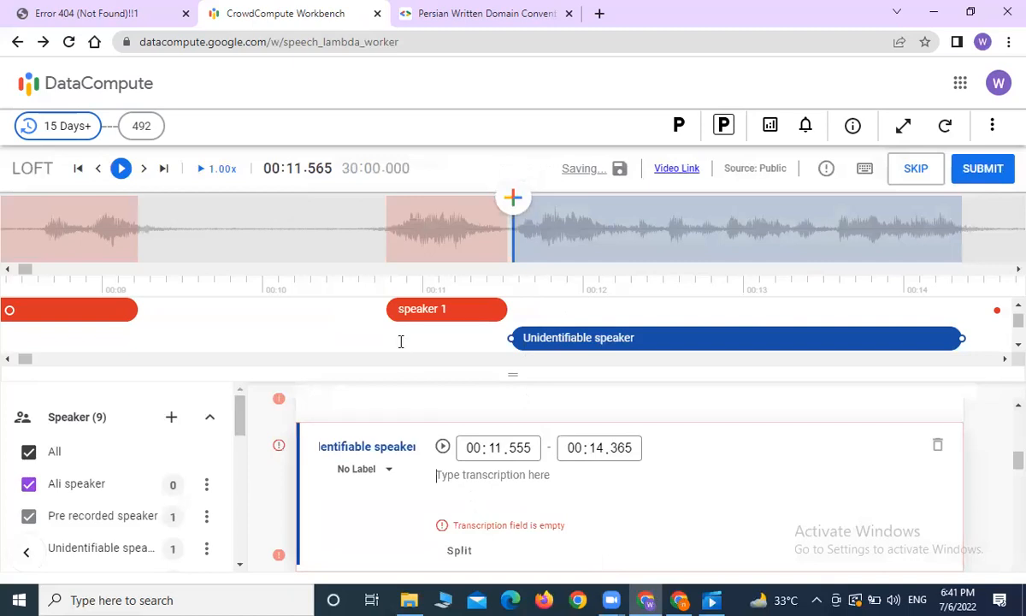
Switch to the Audio Transcription document in Google Docs and find the Background Speakers rules to review them
{"action": "key", "text": "alt+Tab"}
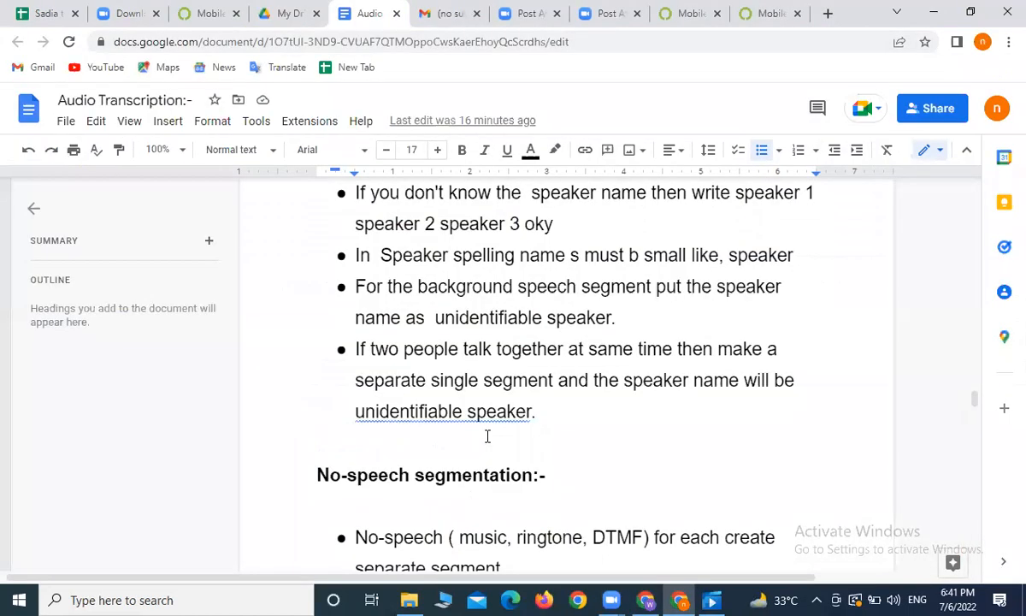
{"action": "scroll", "coordinate": [487, 436], "scroll_direction": "down", "scroll_amount": 6}
{"action": "scroll", "coordinate": [487, 436], "scroll_direction": "up", "scroll_amount": 3}
{"action": "scroll", "coordinate": [488, 437], "scroll_direction": "up", "scroll_amount": 6}
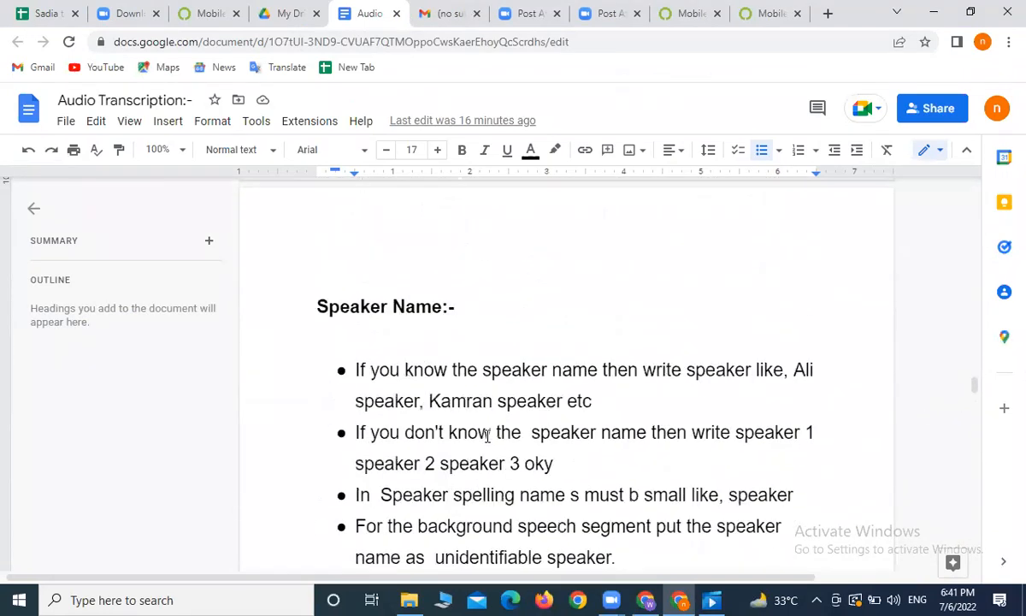
{"action": "scroll", "coordinate": [488, 436], "scroll_direction": "up", "scroll_amount": 5}
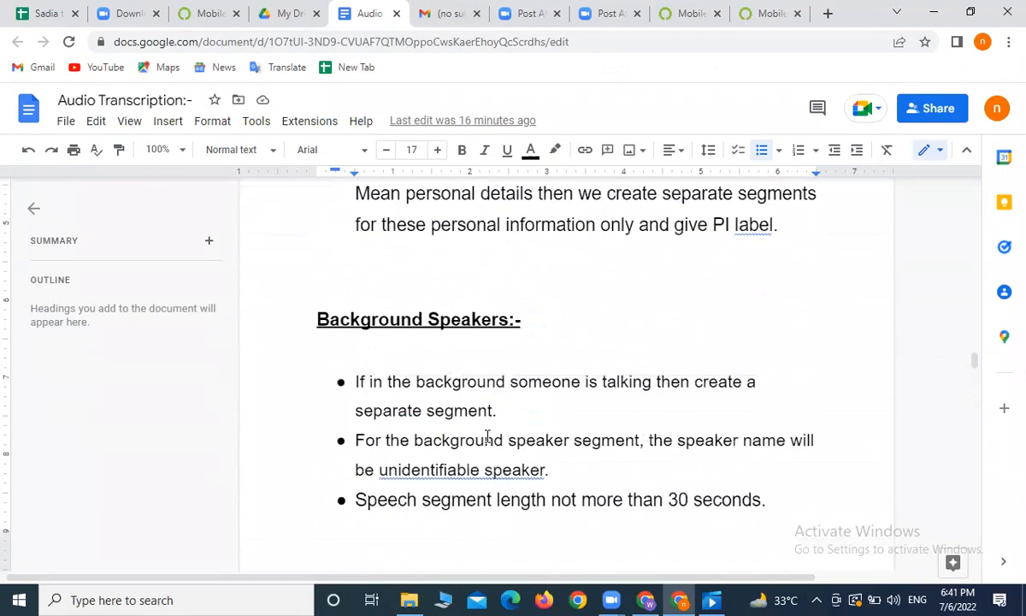
{"action": "scroll", "coordinate": [488, 436], "scroll_direction": "down", "scroll_amount": 1}
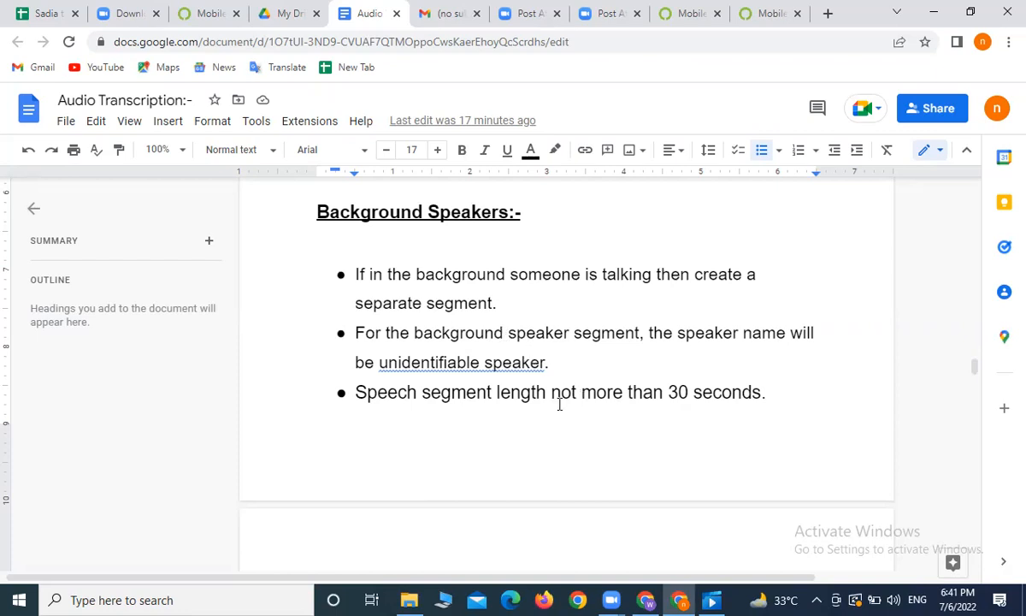
Select the words "30 seconds" in the speech segment length rule to point out the limit
{"action": "scroll", "coordinate": [522, 357], "scroll_direction": "down", "scroll_amount": 4}
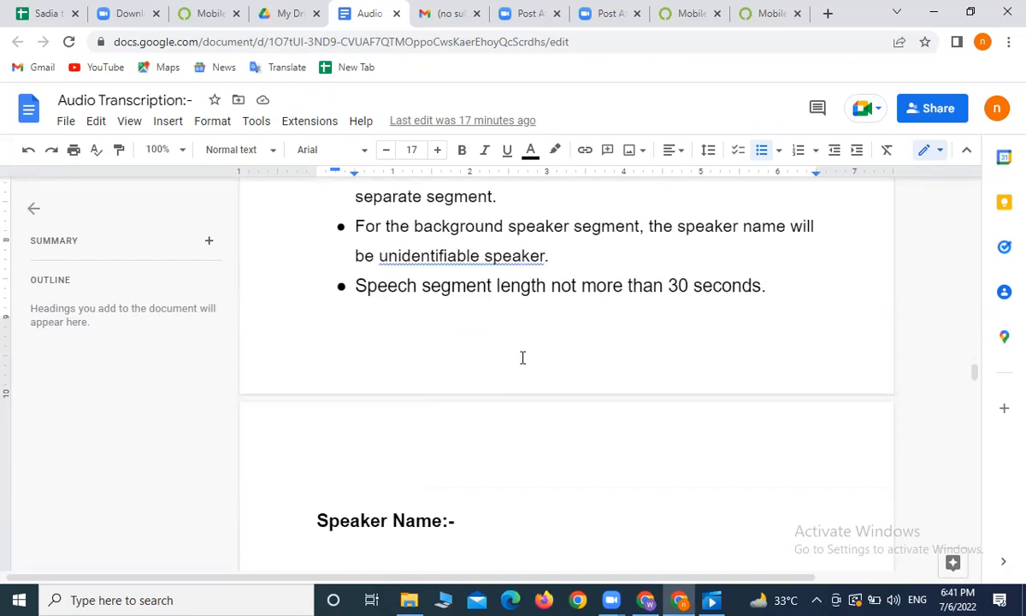
{"action": "scroll", "coordinate": [522, 357], "scroll_direction": "up", "scroll_amount": 3}
{"action": "left_click", "coordinate": [668, 285]}
{"action": "left_click_drag", "start_coordinate": [691, 282], "coordinate": [762, 287]}
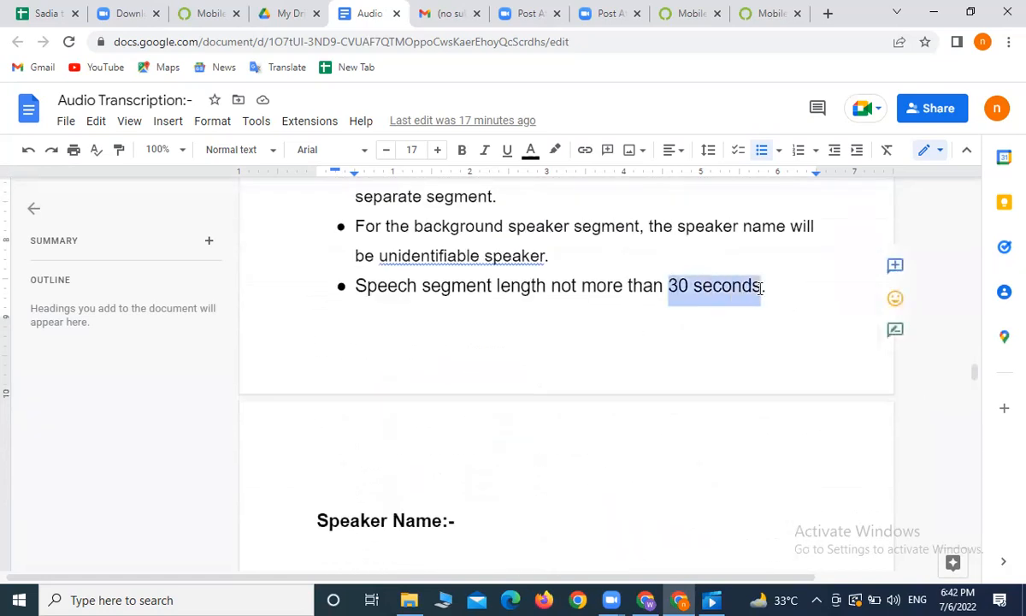
Read the Speaker Name rules and select the lowercase "s" of "speaker 1" to point out the required spelling
{"action": "scroll", "coordinate": [619, 448], "scroll_direction": "down", "scroll_amount": 4}
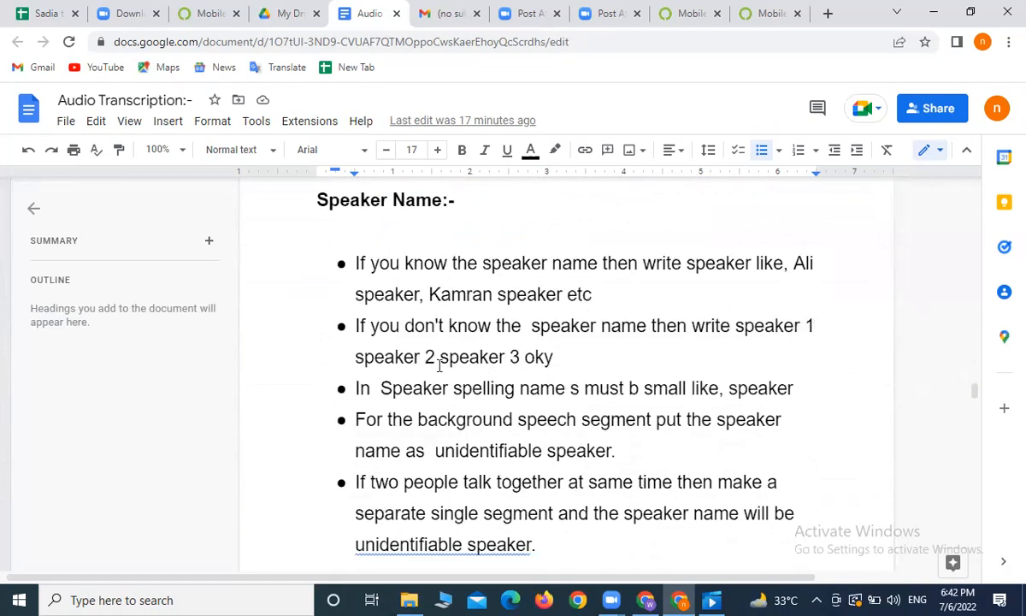
{"action": "scroll", "coordinate": [579, 331], "scroll_direction": "down", "scroll_amount": 1}
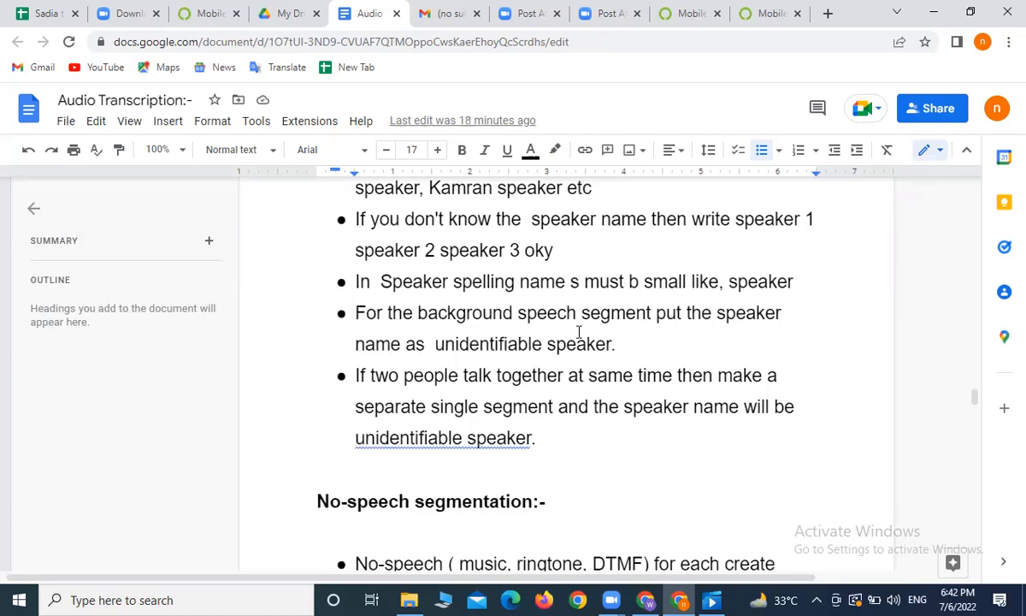
{"action": "left_click", "coordinate": [733, 219]}
{"action": "left_click_drag", "start_coordinate": [733, 219], "coordinate": [746, 221]}
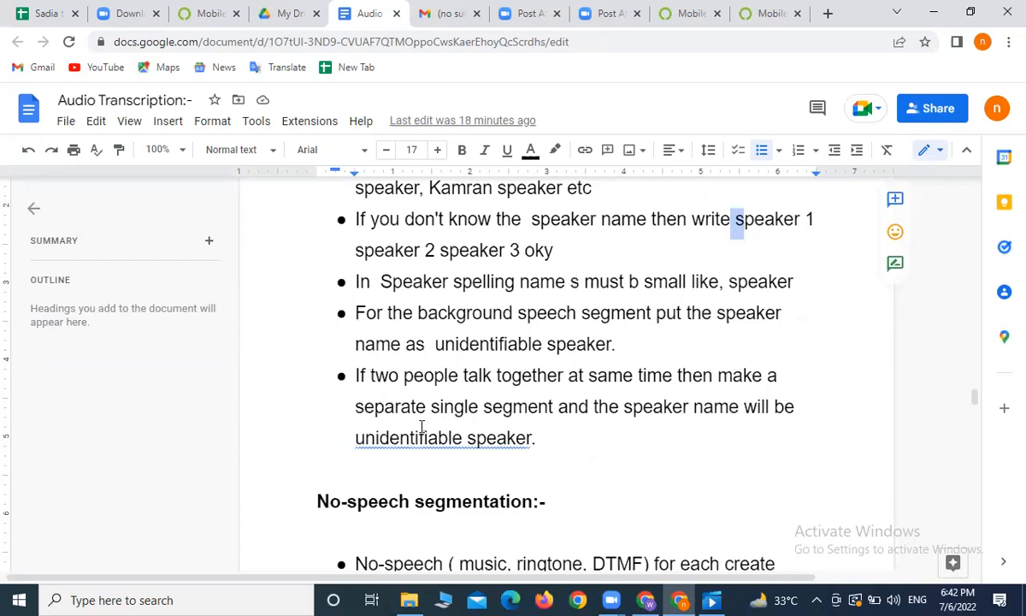
Review the rule for two people talking together and the No-speech segmentation rules for music, ringtone and DTMF
{"action": "scroll", "coordinate": [495, 389], "scroll_direction": "down", "scroll_amount": 3}
{"action": "scroll", "coordinate": [448, 238], "scroll_direction": "up", "scroll_amount": 2}
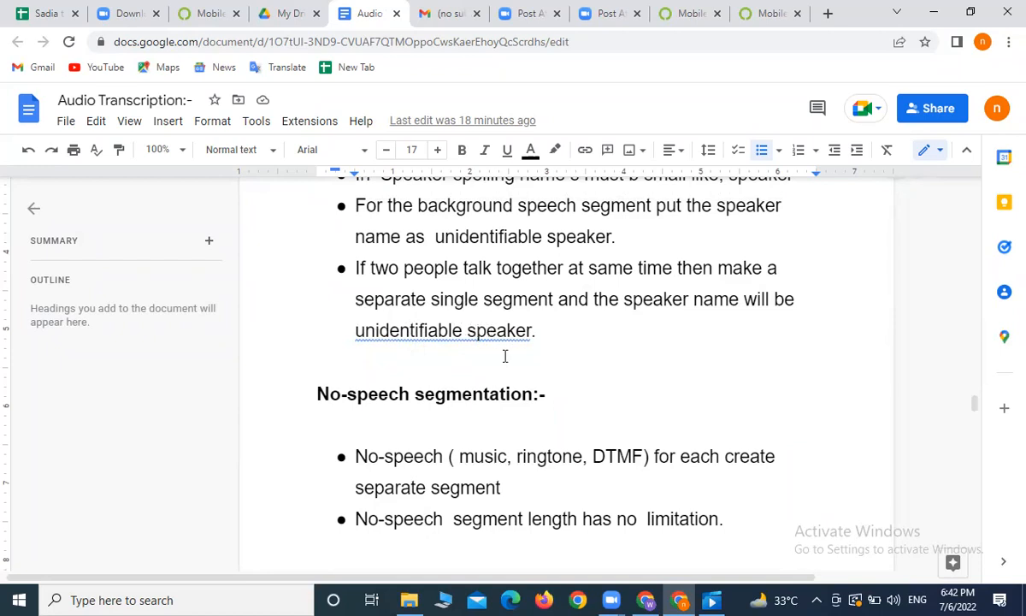
{"action": "scroll", "coordinate": [504, 355], "scroll_direction": "down", "scroll_amount": 4}
{"action": "scroll", "coordinate": [452, 298], "scroll_direction": "up", "scroll_amount": 2}
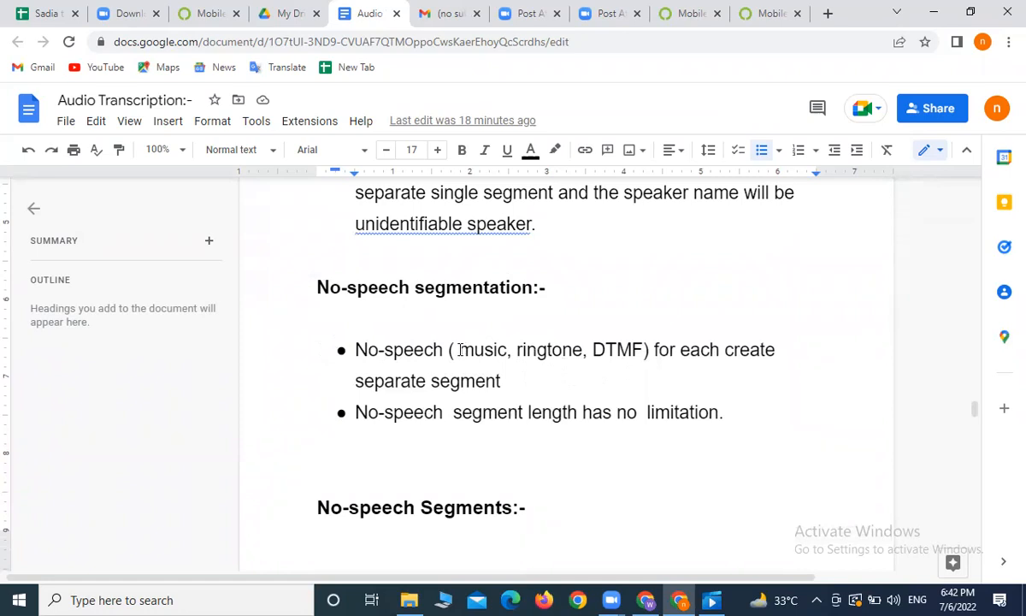
Select the word "music," in the No-speech segmentation rule to point it out, and go to the segment length rule
{"action": "left_click_drag", "start_coordinate": [460, 350], "coordinate": [518, 355]}
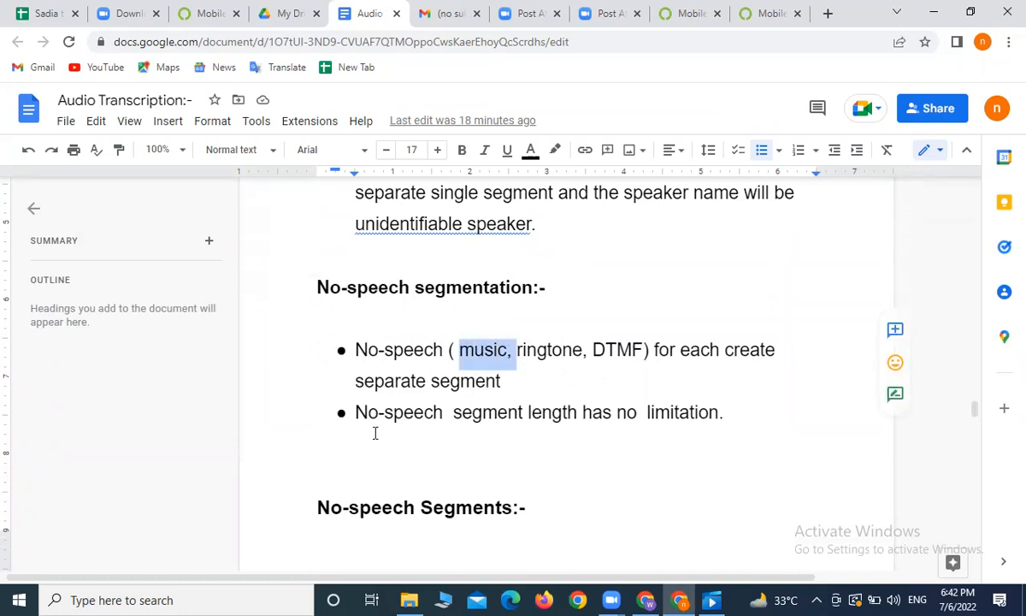
{"action": "left_click", "coordinate": [414, 412]}
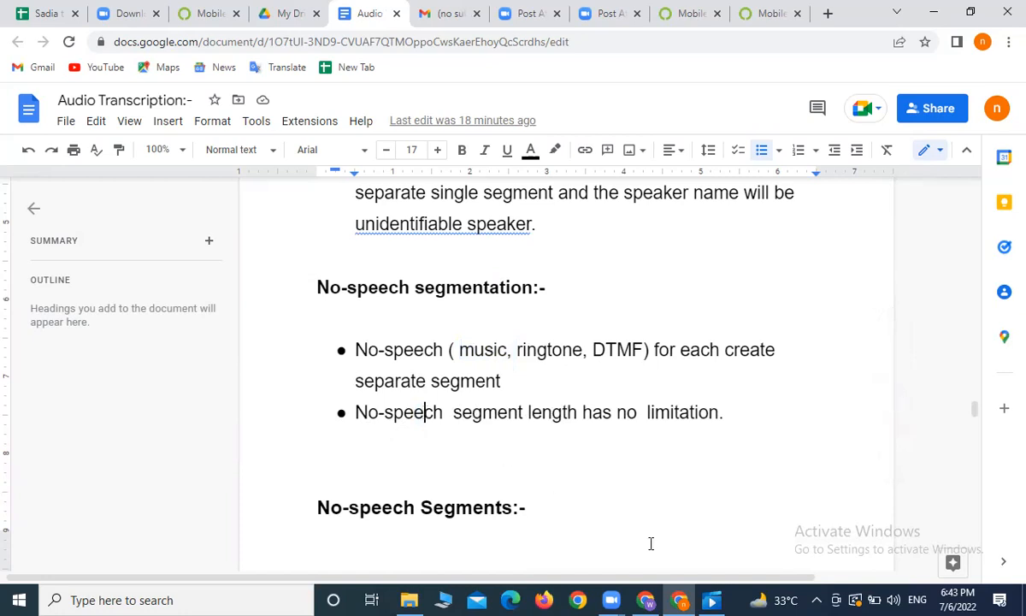
Switch to the LOFT workbench, enlarge the timeline temporarily and follow the long no-speech segment beside the laughter, applause and music segments
{"action": "left_click", "coordinate": [654, 598]}
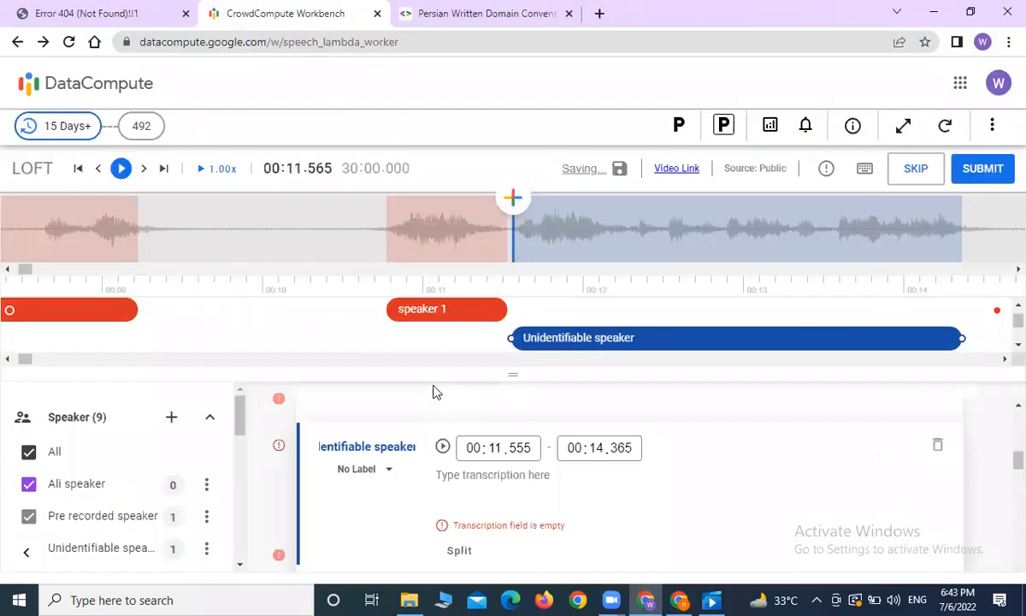
{"action": "left_click_drag", "start_coordinate": [509, 374], "coordinate": [550, 479]}
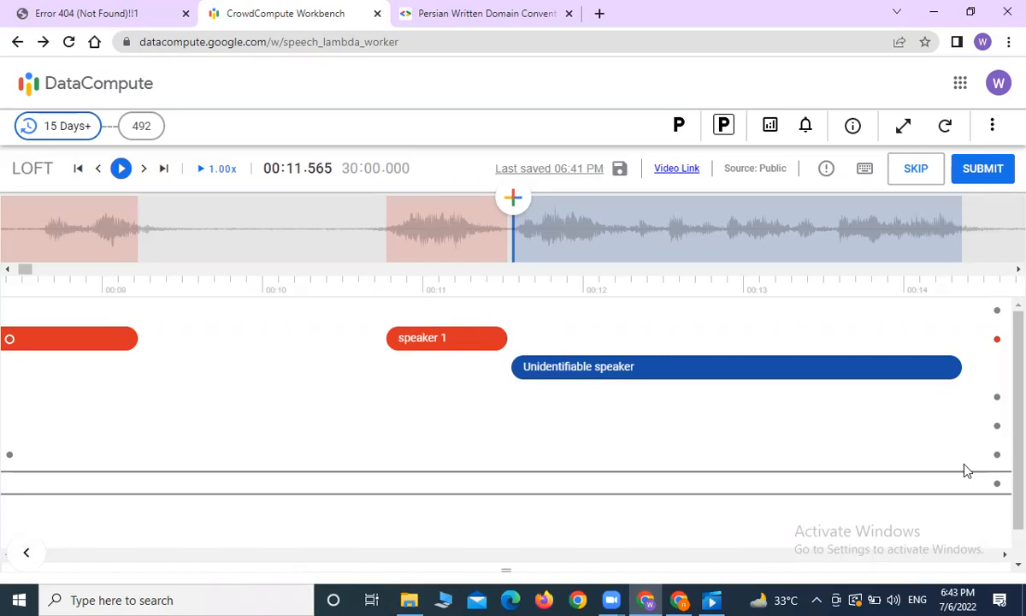
{"action": "left_click", "coordinate": [1005, 553]}
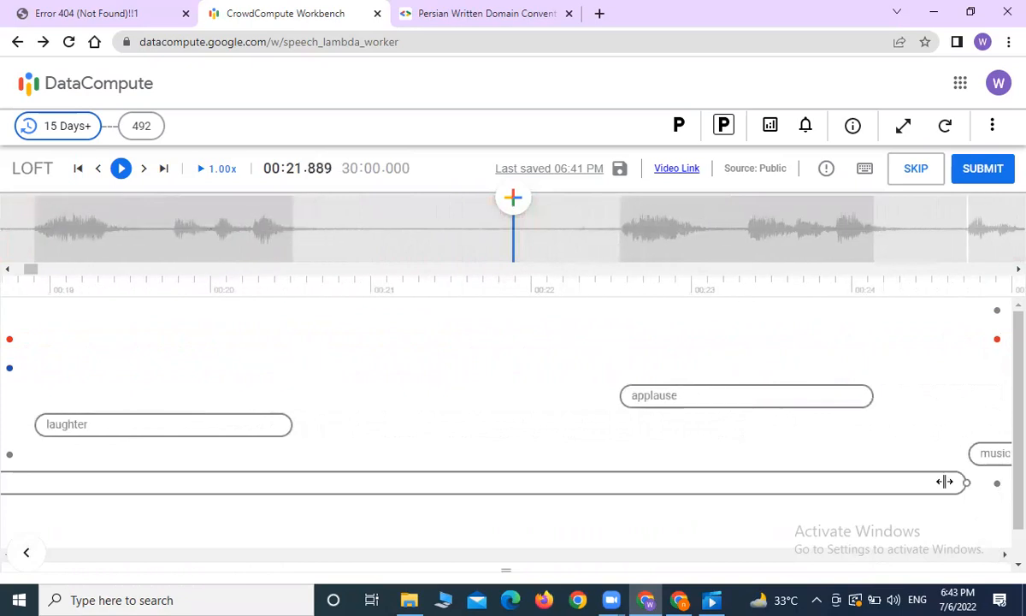
{"action": "left_click", "coordinate": [1004, 553]}
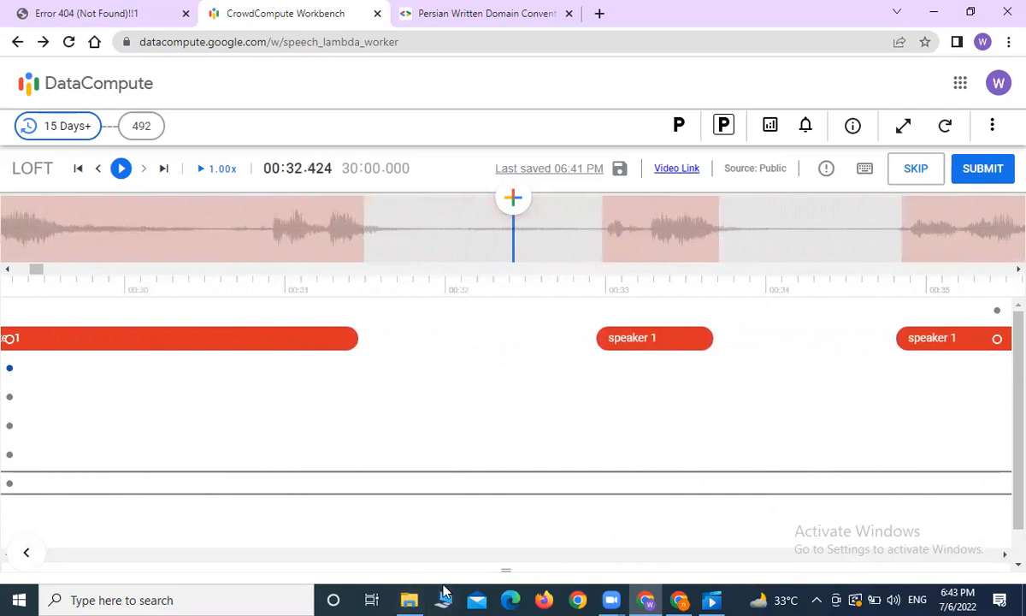
{"action": "left_click_drag", "start_coordinate": [506, 569], "coordinate": [525, 306]}
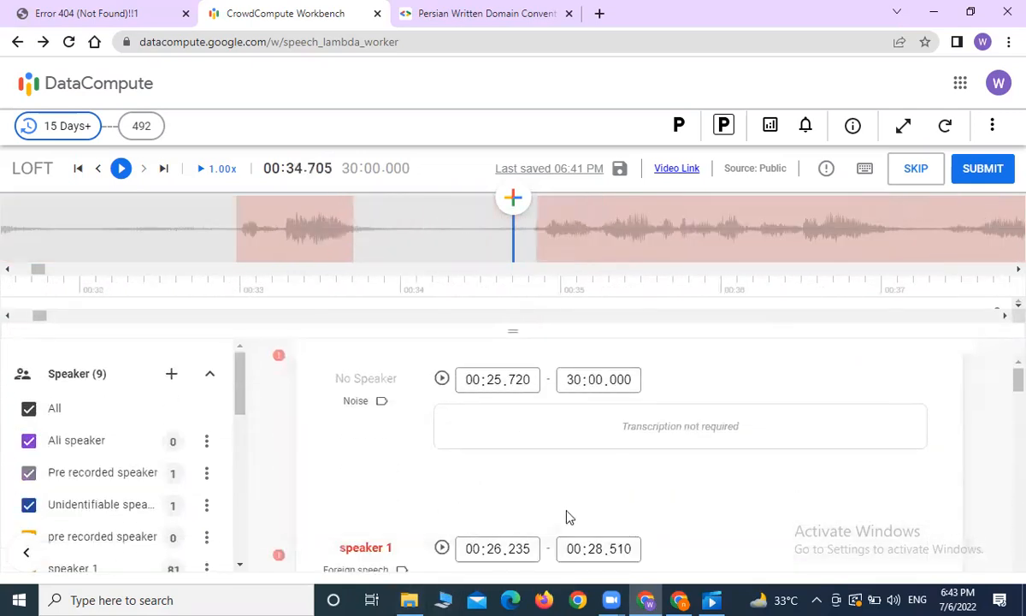
Return to the Audio Transcription document and read the No-speech Segments rules for noise, music and laughter, through to the Label section
{"action": "left_click", "coordinate": [678, 599]}
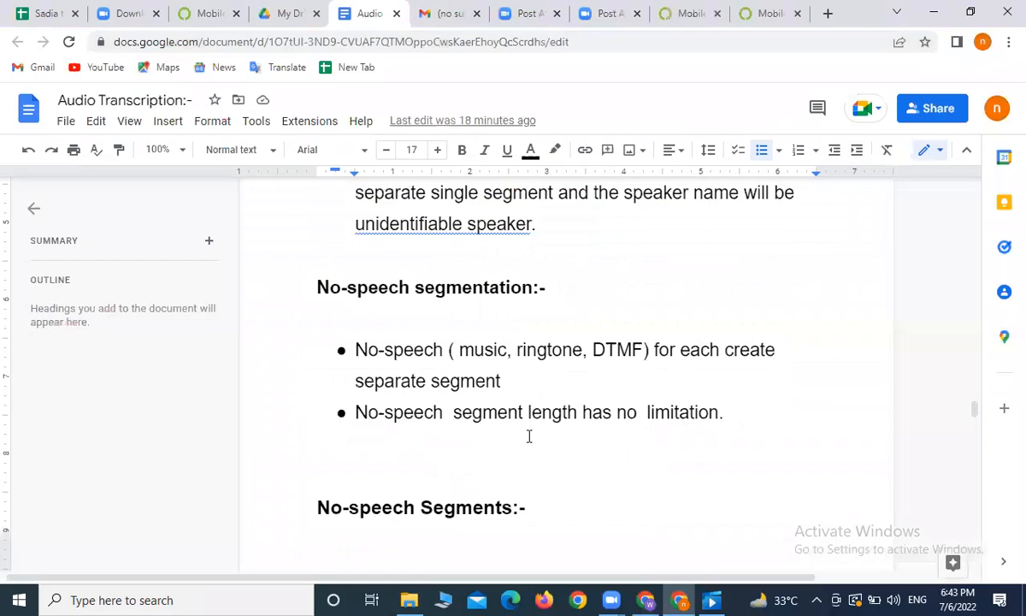
{"action": "scroll", "coordinate": [529, 435], "scroll_direction": "down", "scroll_amount": 5}
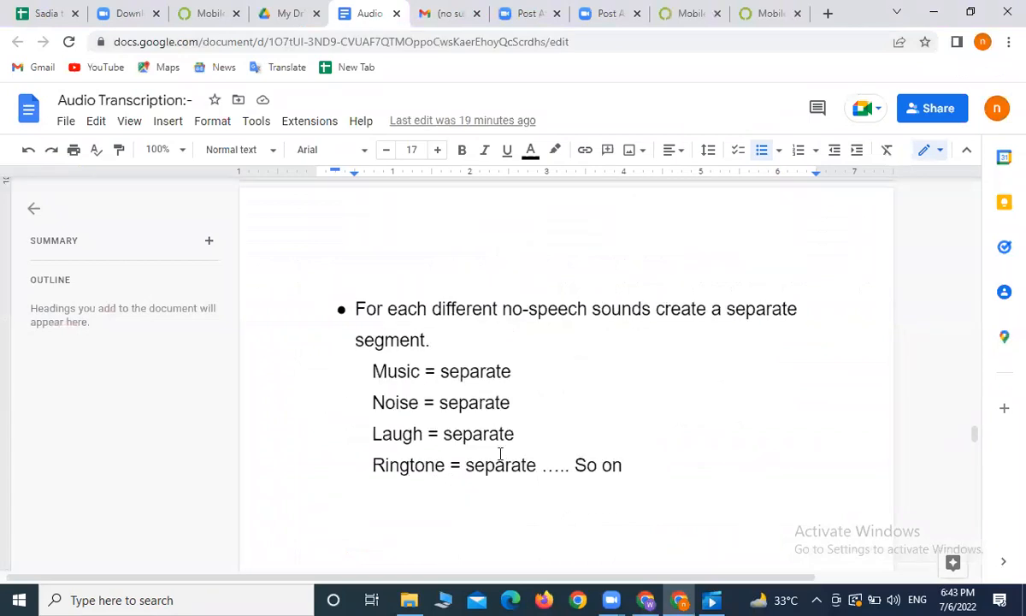
{"action": "scroll", "coordinate": [538, 465], "scroll_direction": "down", "scroll_amount": 3}
{"action": "scroll", "coordinate": [538, 465], "scroll_direction": "down", "scroll_amount": 2}
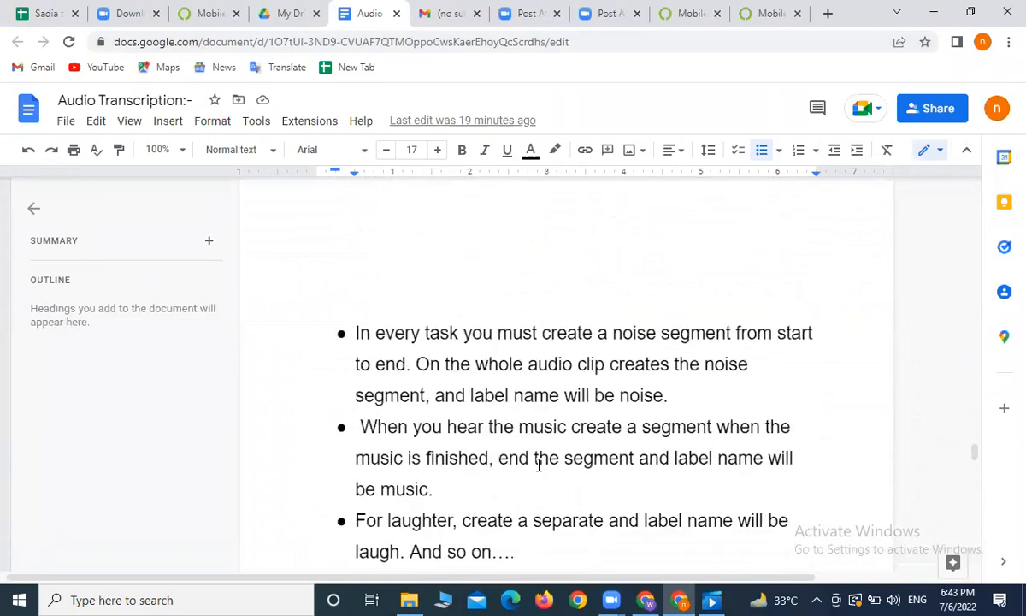
{"action": "scroll", "coordinate": [537, 465], "scroll_direction": "down", "scroll_amount": 2}
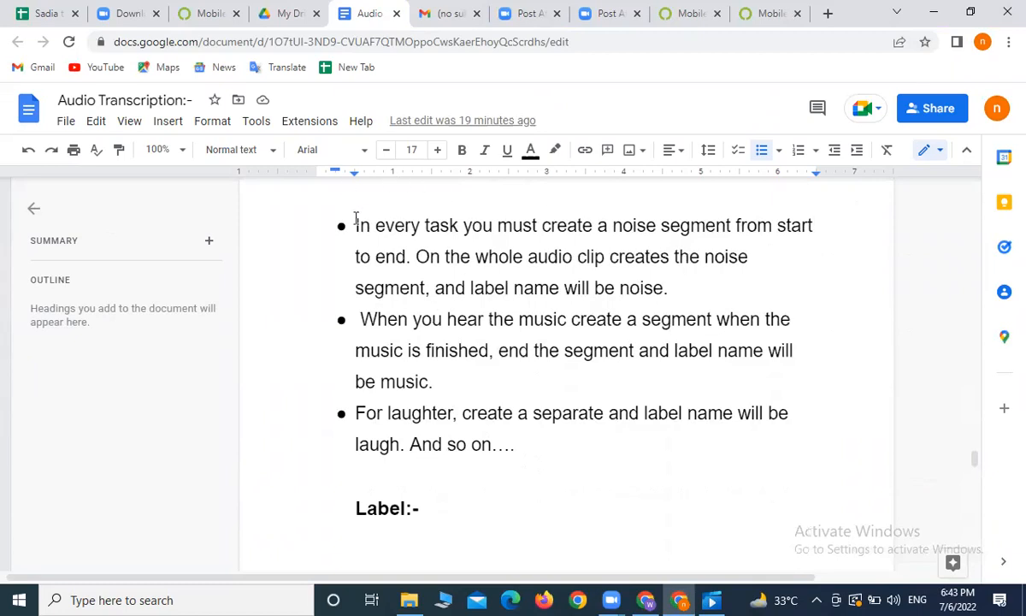
{"action": "left_click", "coordinate": [670, 290]}
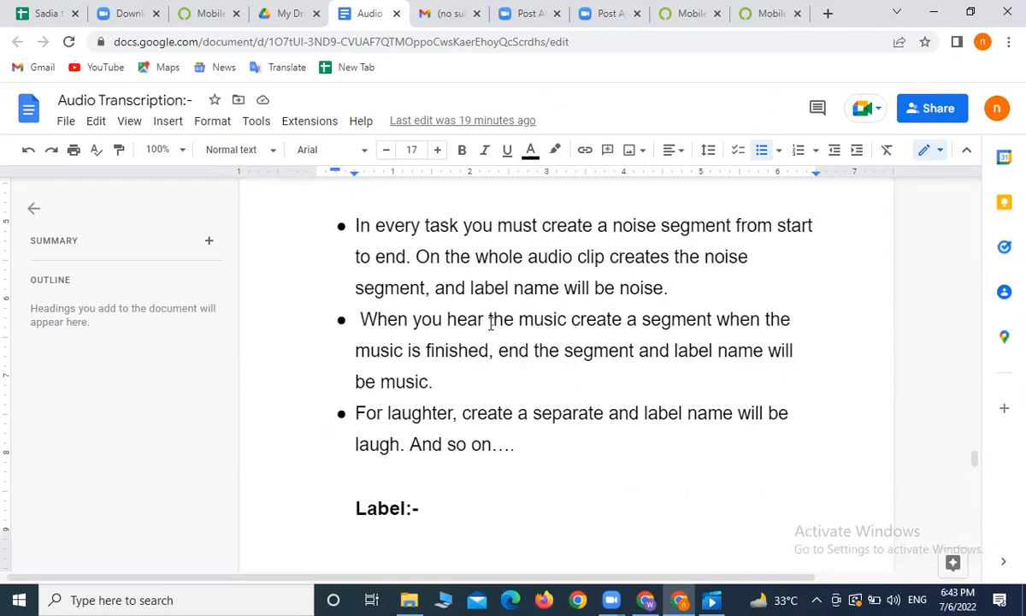
{"action": "scroll", "coordinate": [531, 392], "scroll_direction": "down", "scroll_amount": 1}
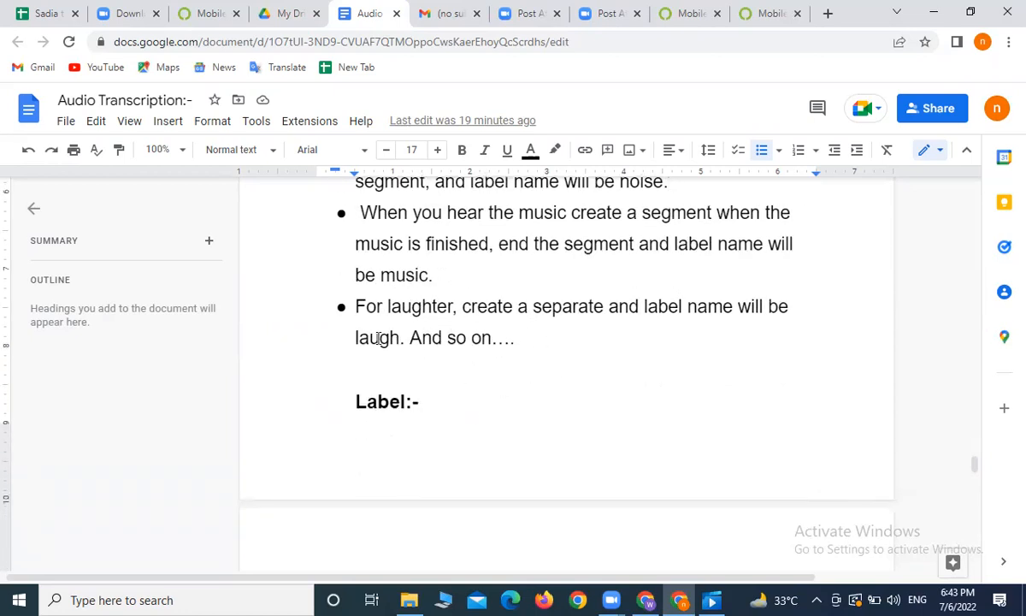
{"action": "scroll", "coordinate": [552, 430], "scroll_direction": "down", "scroll_amount": 1}
{"action": "scroll", "coordinate": [552, 431], "scroll_direction": "down", "scroll_amount": 1}
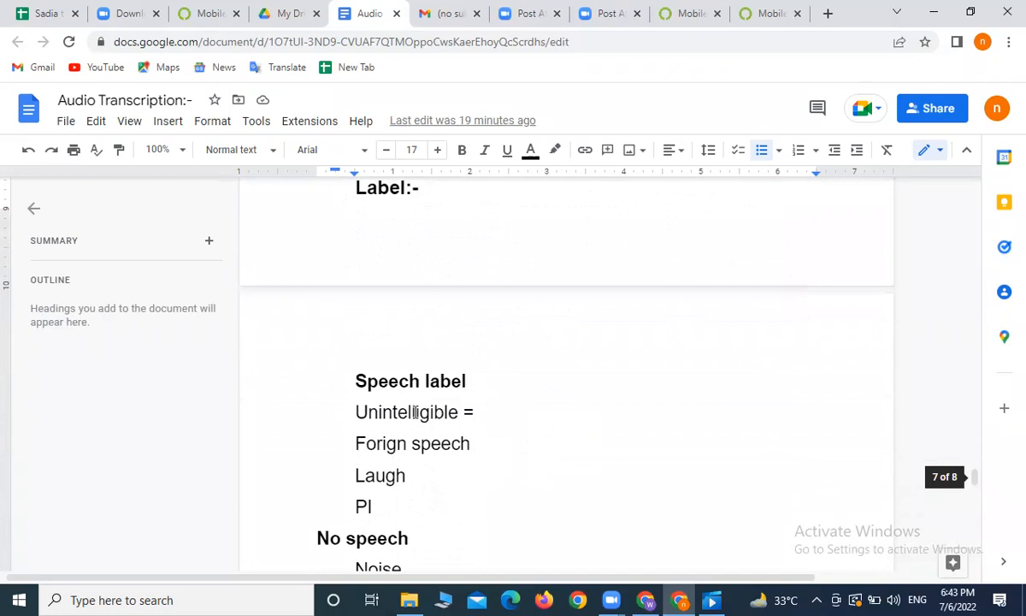
{"action": "scroll", "coordinate": [423, 466], "scroll_direction": "down", "scroll_amount": 1}
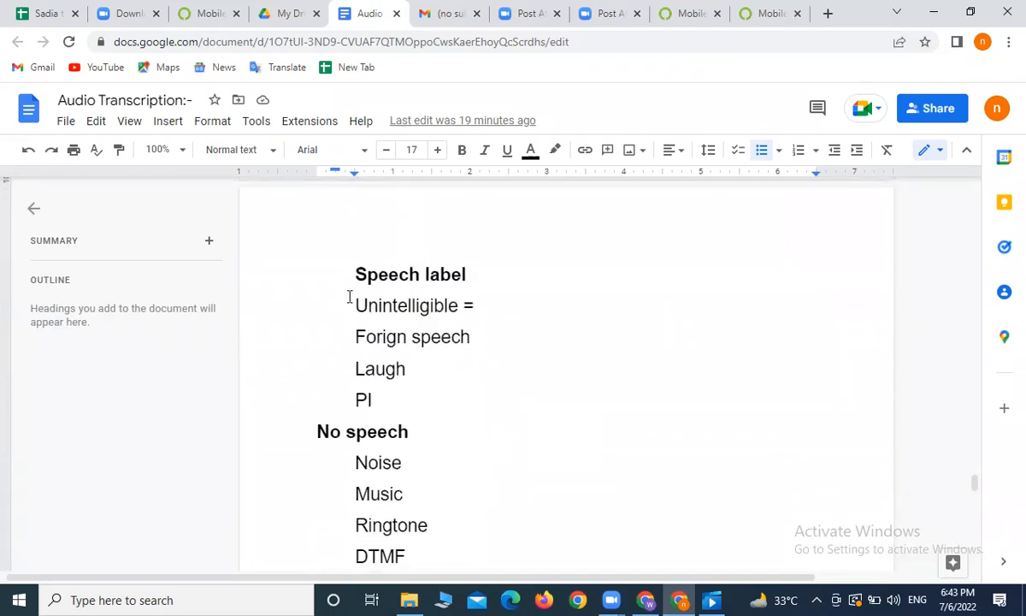
Select the speech labels from Unintelligible to PI, and part of "Forign speech", to point them out
{"action": "left_click_drag", "start_coordinate": [356, 301], "coordinate": [396, 398]}
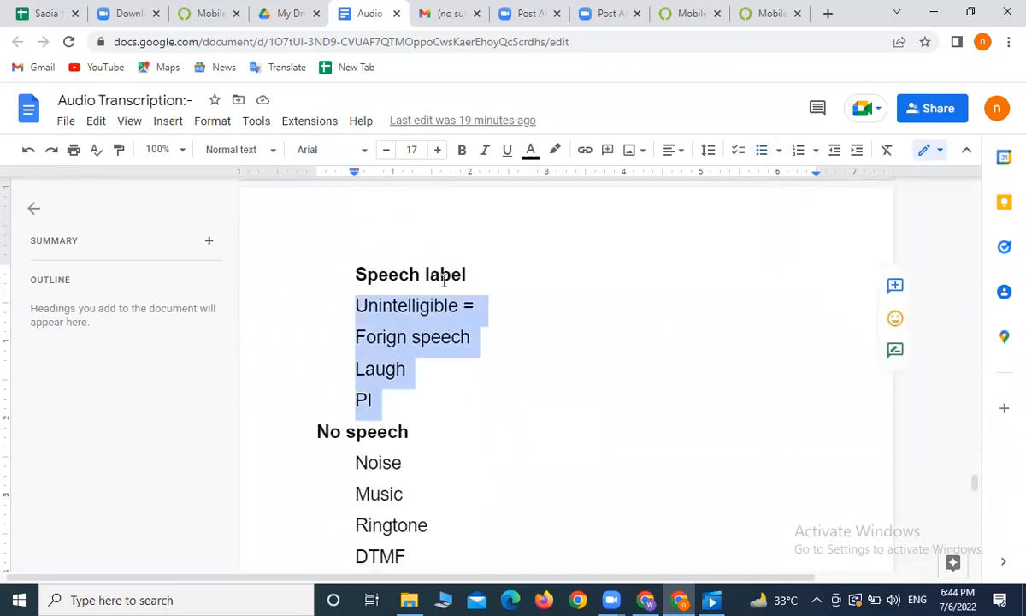
{"action": "left_click", "coordinate": [464, 311]}
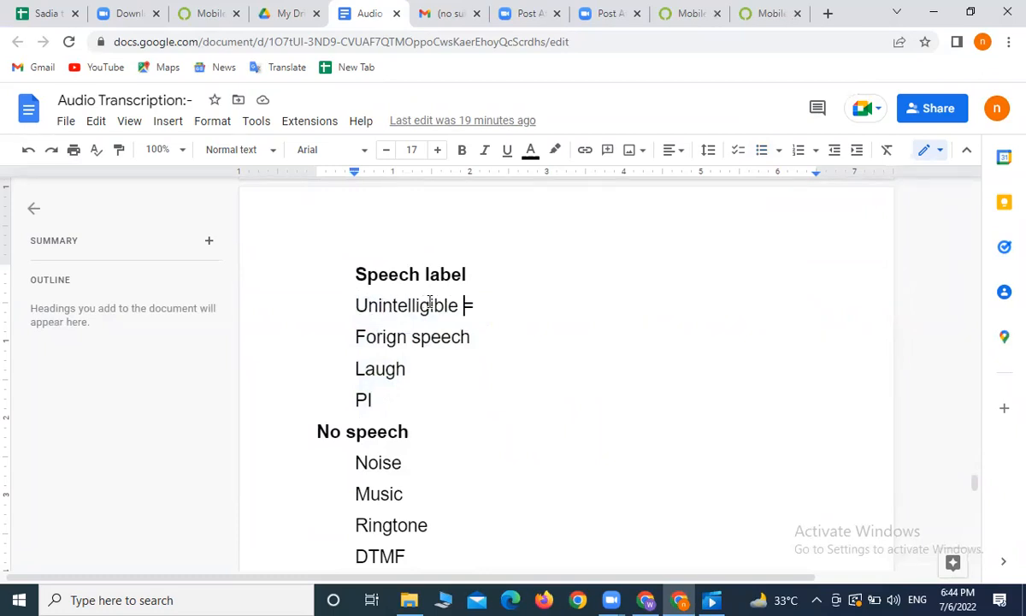
{"action": "left_click", "coordinate": [422, 341]}
{"action": "left_click", "coordinate": [385, 342]}
{"action": "left_click", "coordinate": [386, 338]}
{"action": "left_click_drag", "start_coordinate": [475, 337], "coordinate": [396, 339]}
Add "= 4 word or more then 4" after the Forign speech label and enlarge the page display to 110%
{"action": "left_click", "coordinate": [485, 341]}
{"action": "key", "text": "ctrl+plus"}
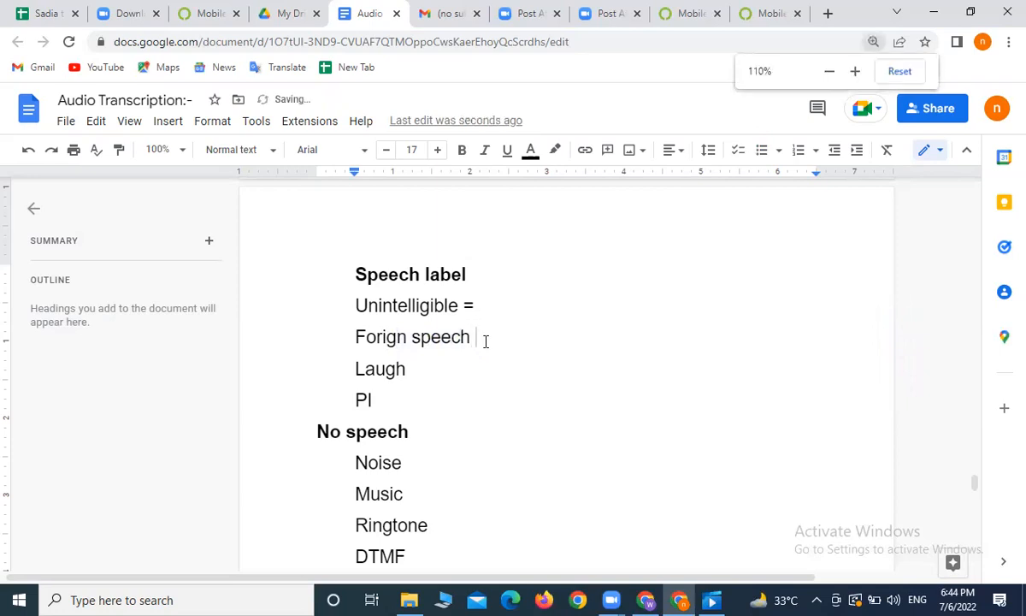
{"action": "type", "text": "= "}
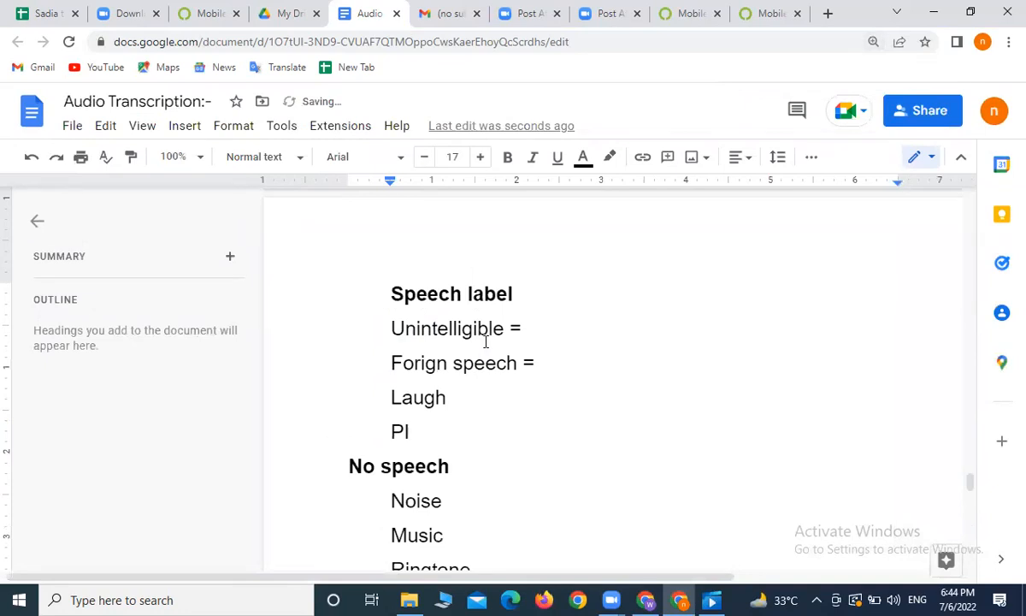
{"action": "type", "text": "4 word or"}
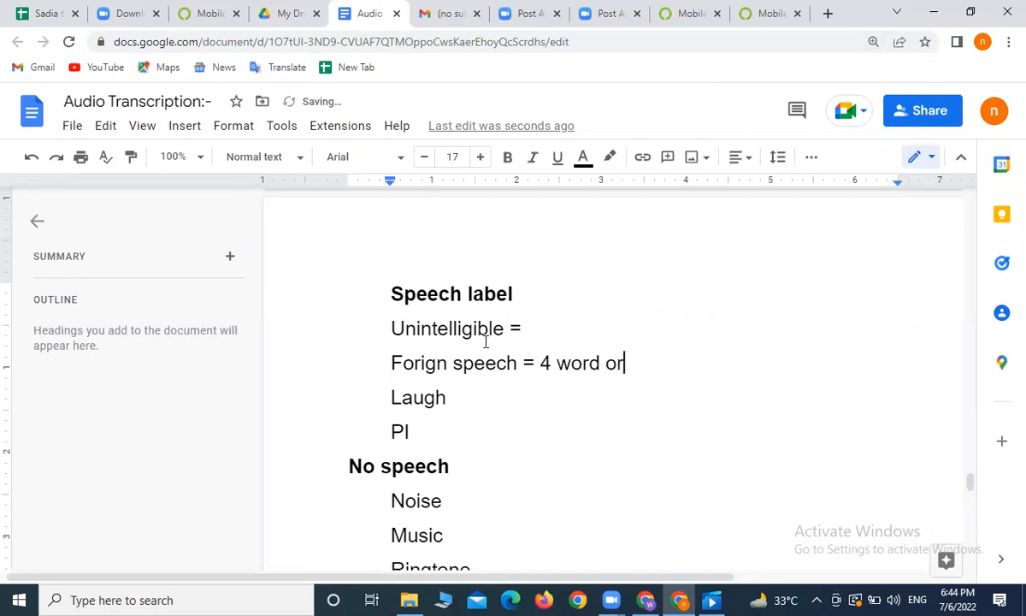
{"action": "type", "text": " more th"}
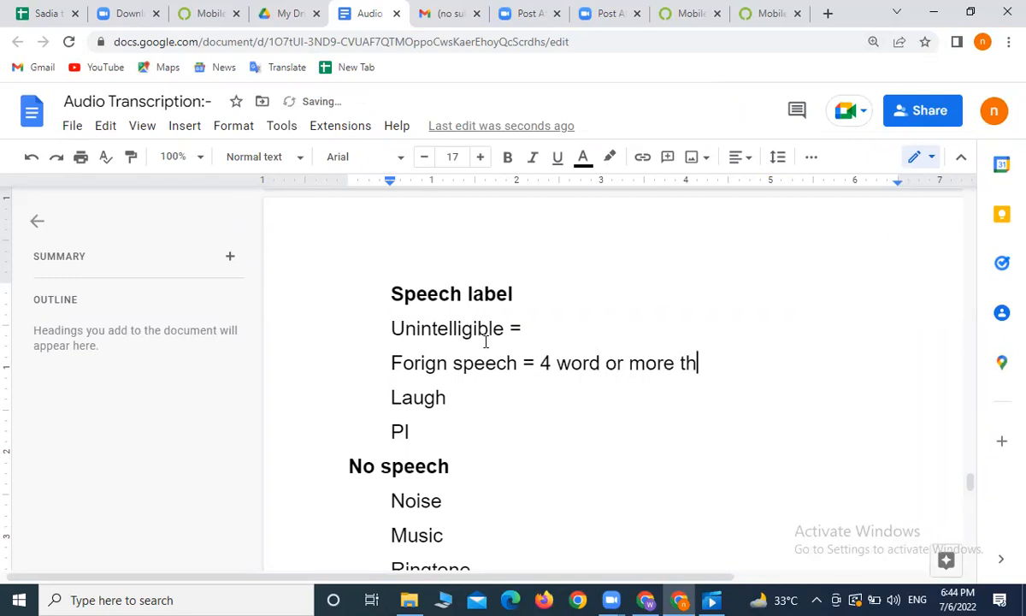
{"action": "type", "text": "en 4"}
Change the speech label PI to PII in the Speech label list
{"action": "left_click", "coordinate": [447, 397]}
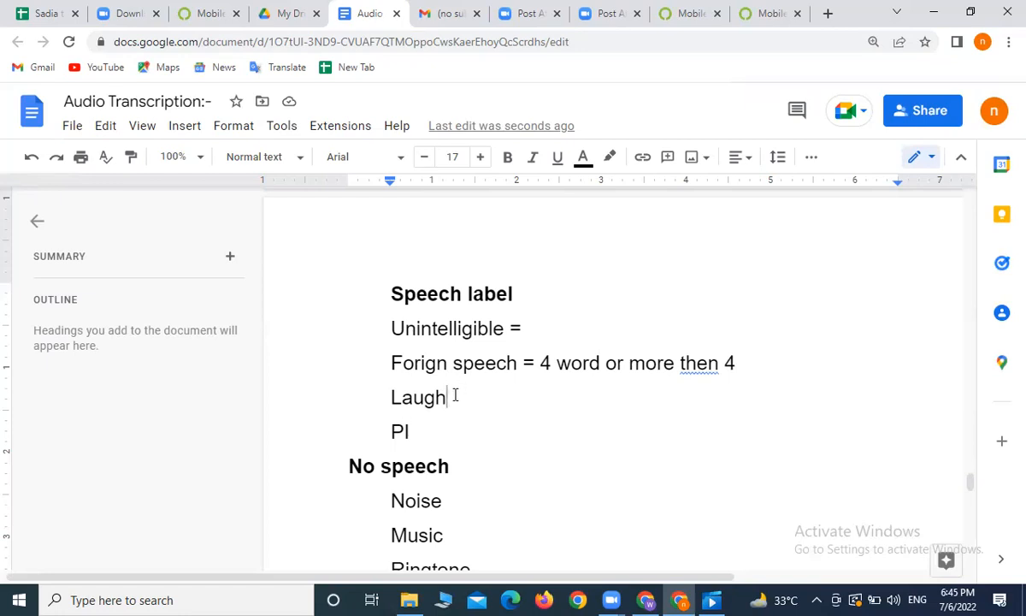
{"action": "left_click", "coordinate": [413, 427]}
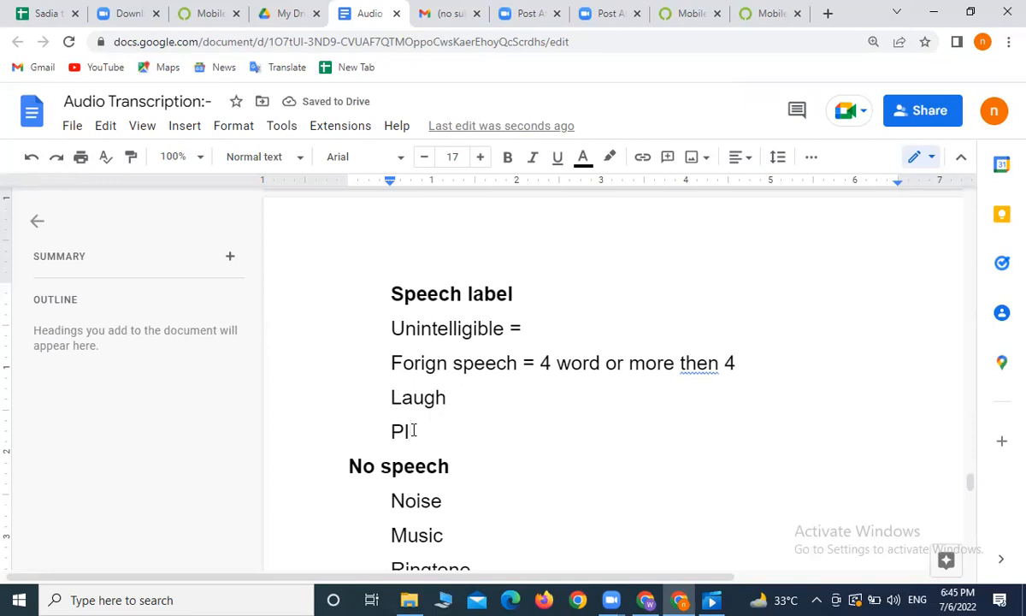
{"action": "type", "text": "l"}
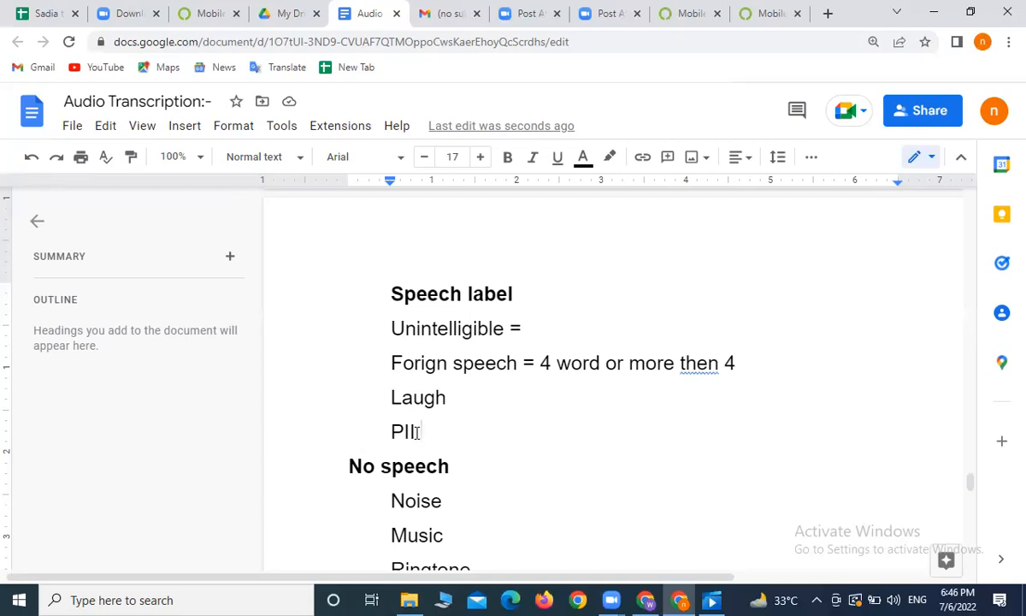
Review the No speech labels Noise, Music, Ringtone, DTMF and Unknown, and go on to the Typing rules
{"action": "scroll", "coordinate": [431, 444], "scroll_direction": "down", "scroll_amount": 3}
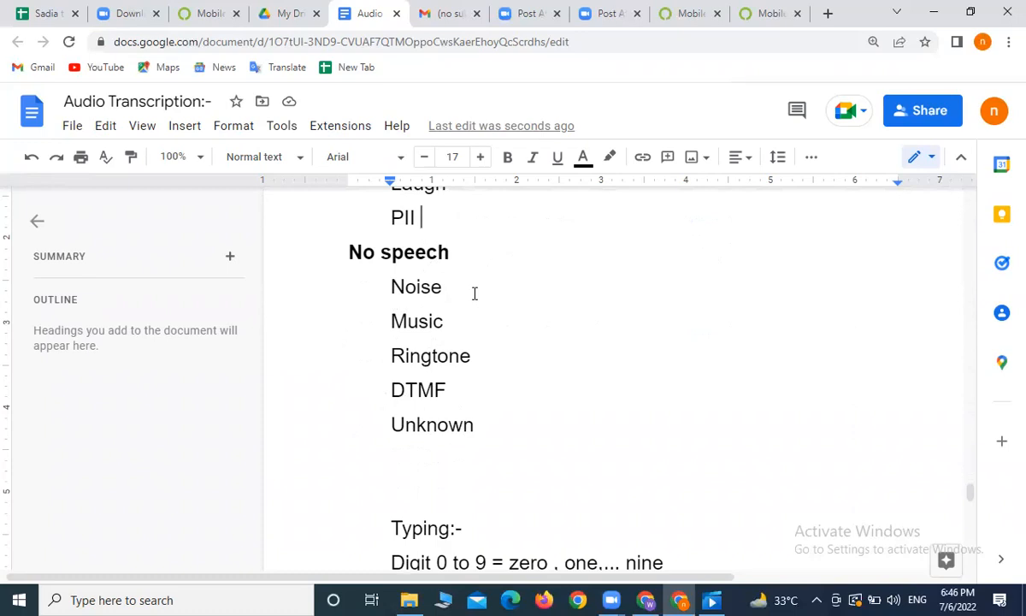
{"action": "left_click", "coordinate": [446, 322]}
{"action": "scroll", "coordinate": [453, 409], "scroll_direction": "down", "scroll_amount": 3}
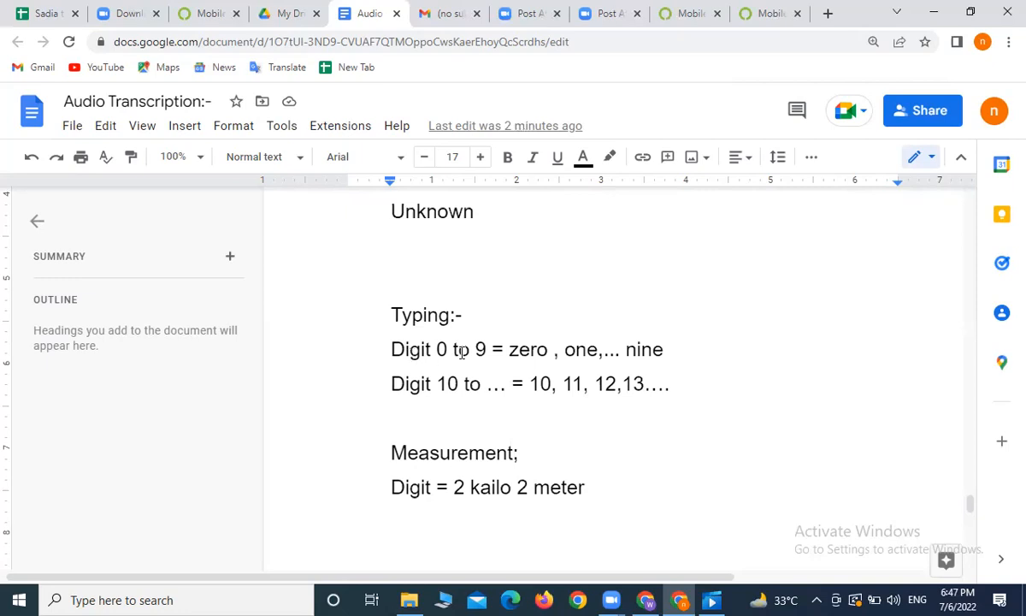
Point out the Typing rules for digits by selecting the 9 in "0 to 9" and the example numerals starting at 10
{"action": "left_click", "coordinate": [438, 351]}
{"action": "left_click_drag", "start_coordinate": [443, 351], "coordinate": [488, 347]}
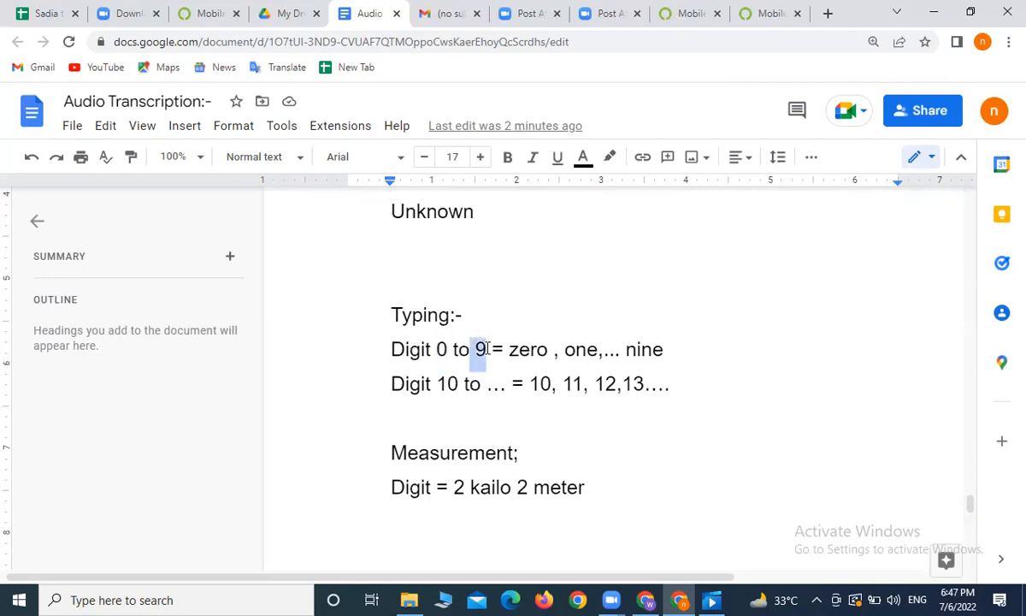
{"action": "left_click", "coordinate": [620, 348]}
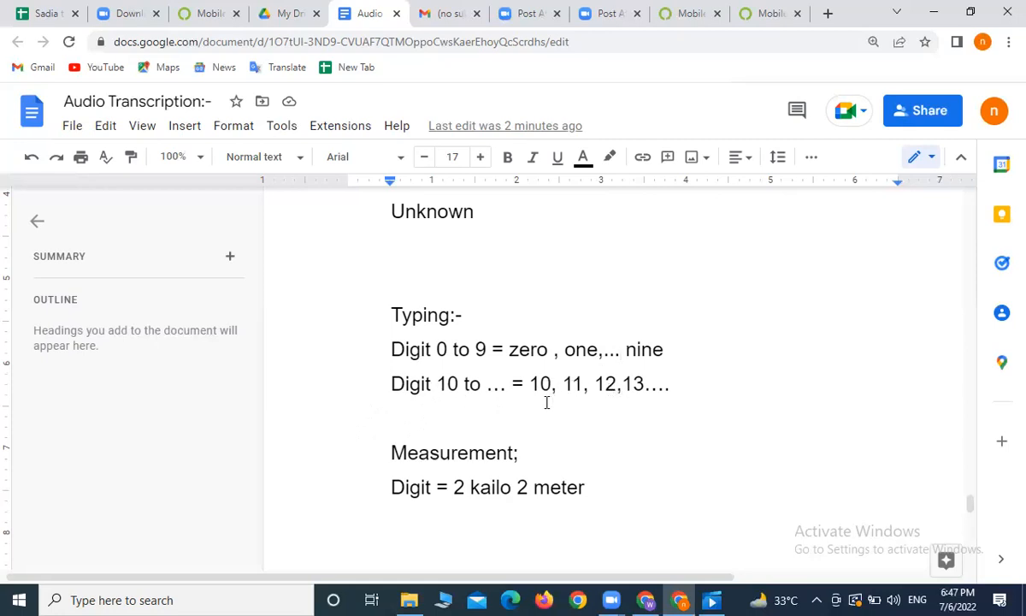
{"action": "left_click_drag", "start_coordinate": [530, 383], "coordinate": [634, 402]}
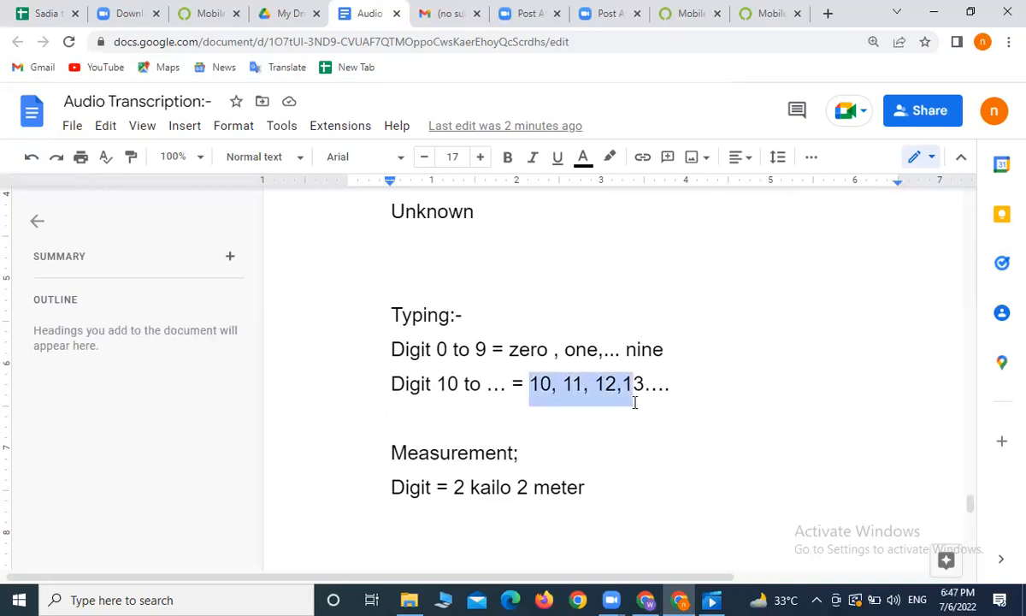
{"action": "left_click", "coordinate": [574, 384]}
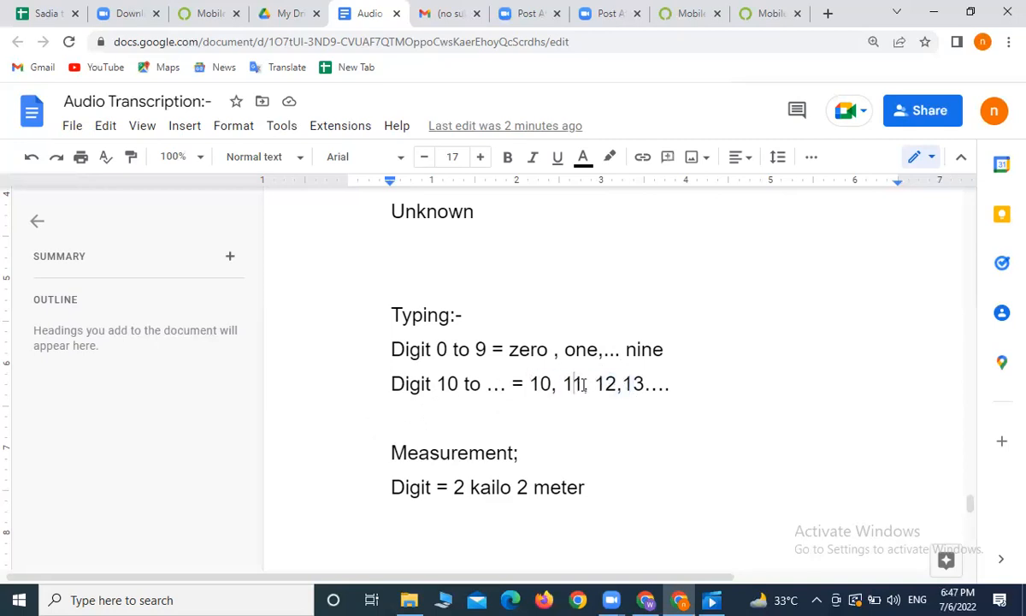
{"action": "left_click", "coordinate": [672, 386]}
Point out the Measurement rule by selecting text in its "2 kailo 2 meter" example line
{"action": "left_click", "coordinate": [543, 452]}
{"action": "left_click", "coordinate": [437, 487]}
{"action": "left_click_drag", "start_coordinate": [437, 487], "coordinate": [481, 492]}
{"action": "left_click", "coordinate": [432, 487]}
{"action": "left_click", "coordinate": [454, 486]}
Switch back to the LOFT workbench and enlarge the timeline to show the speaker 1 segment starting before 00:35
{"action": "scroll", "coordinate": [633, 551], "scroll_direction": "up", "scroll_amount": 4}
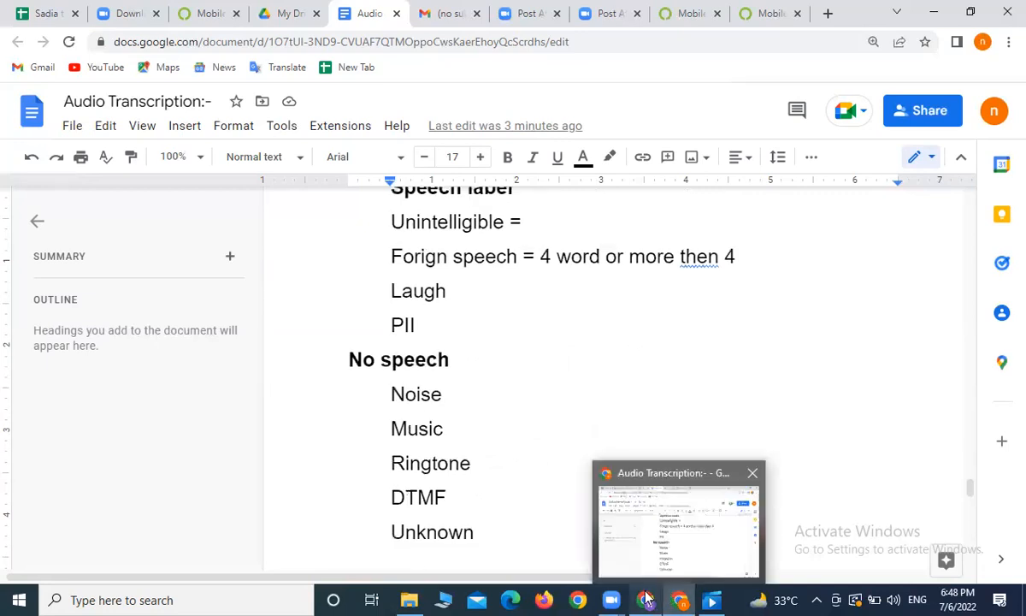
{"action": "left_click", "coordinate": [609, 561]}
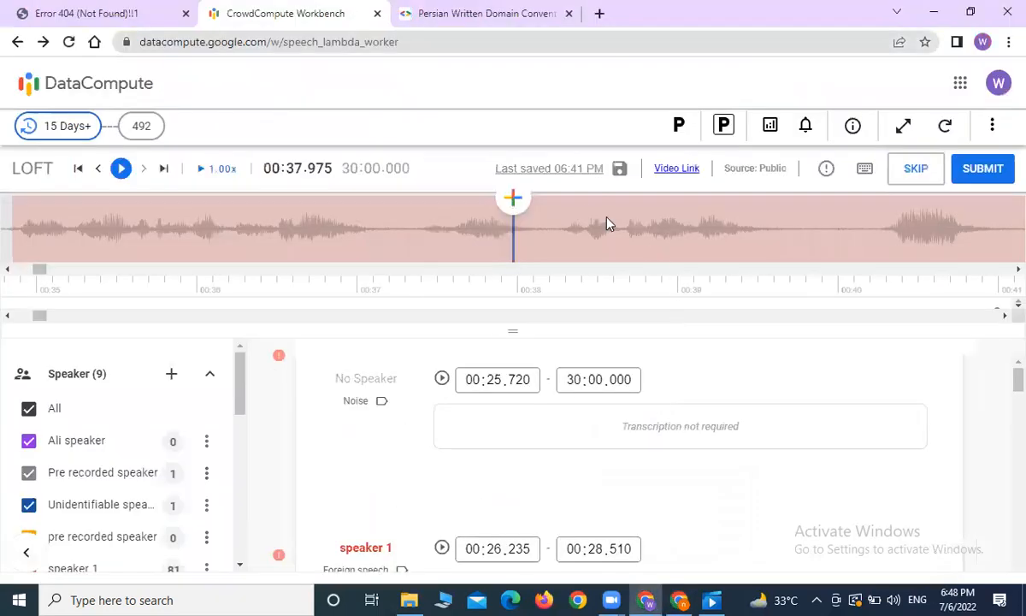
{"action": "scroll", "coordinate": [438, 248], "scroll_direction": "up", "scroll_amount": 4}
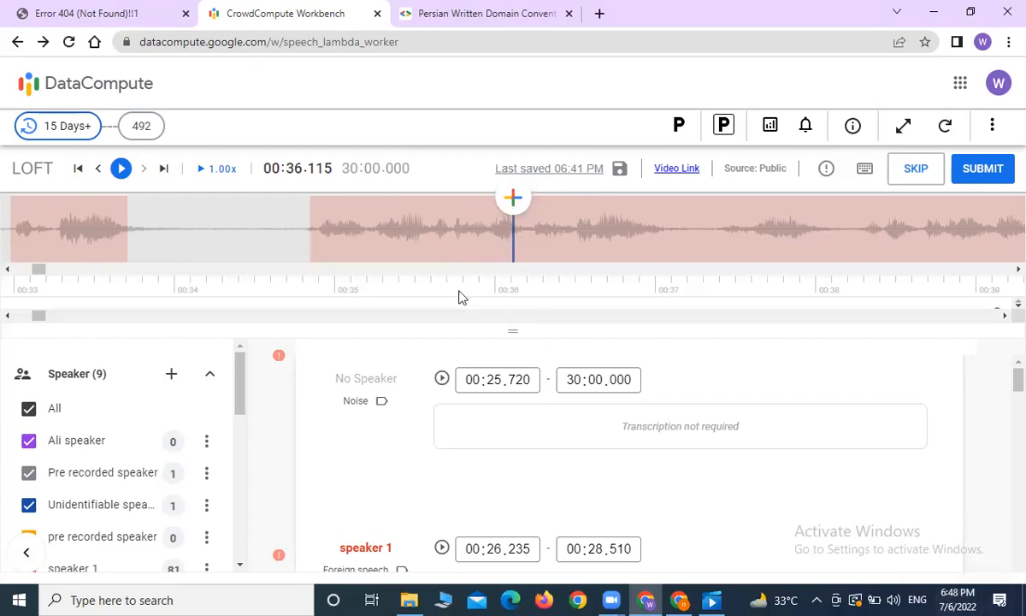
{"action": "left_click", "coordinate": [654, 231]}
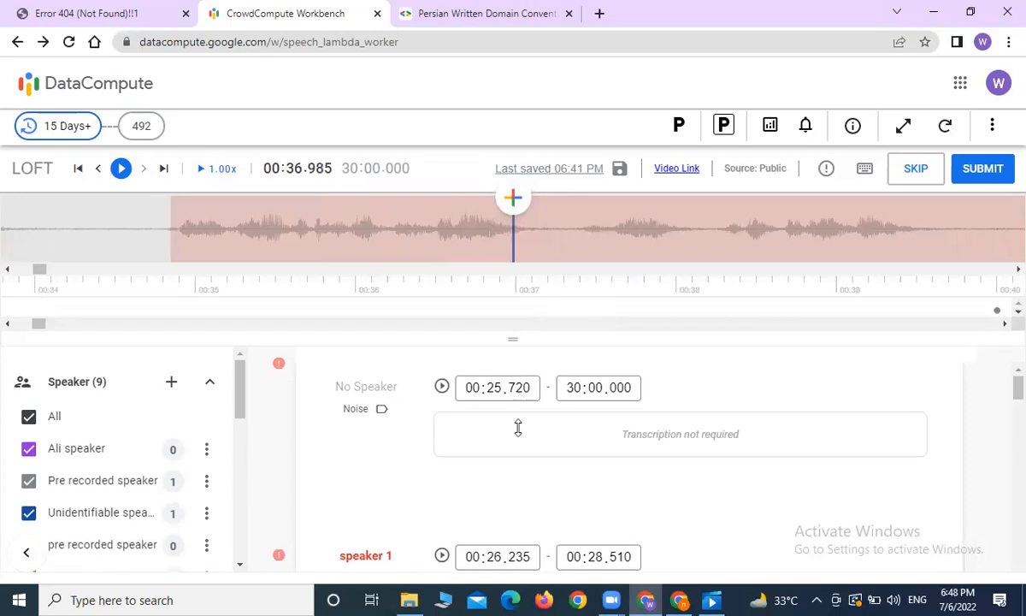
{"action": "left_click_drag", "start_coordinate": [518, 427], "coordinate": [519, 467]}
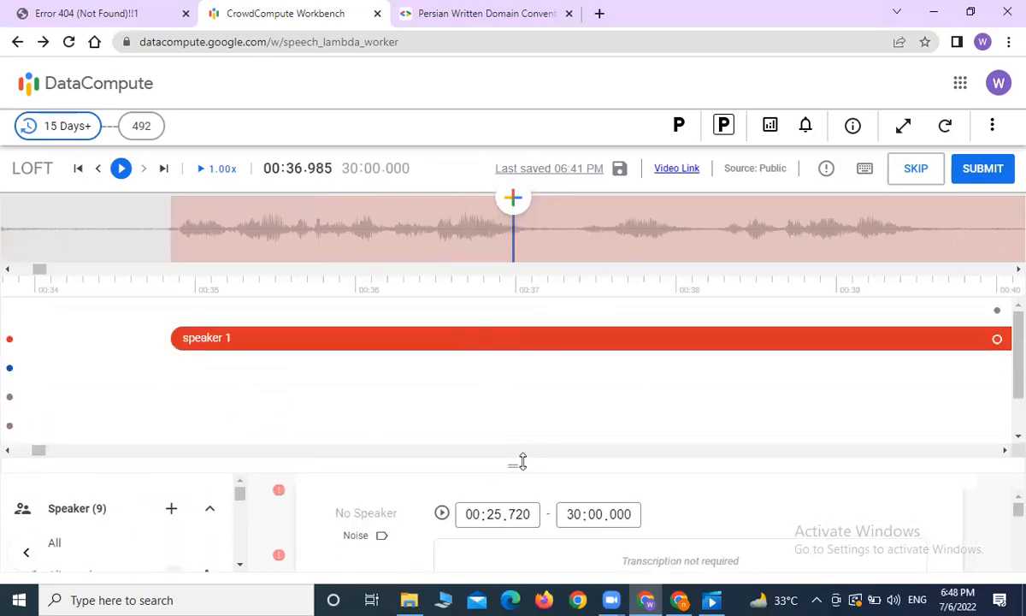
Split the speaker 1 segment at the 00:36.985 playhead position and trim the second part to start at 00:37.410
{"action": "left_click", "coordinate": [509, 337]}
{"action": "left_click_drag", "start_coordinate": [505, 471], "coordinate": [513, 332]}
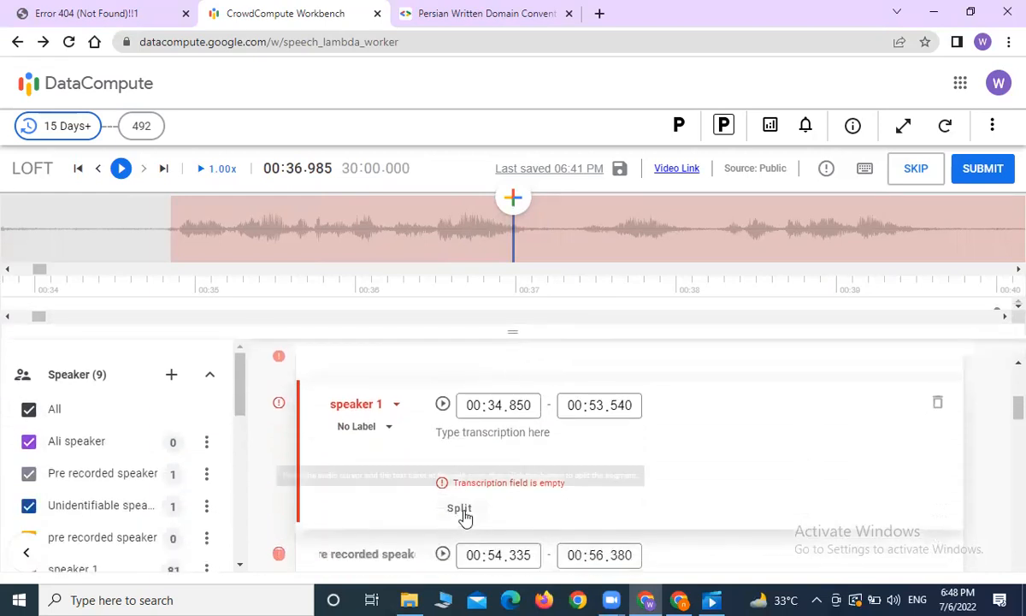
{"action": "left_click", "coordinate": [462, 513]}
{"action": "left_click_drag", "start_coordinate": [520, 330], "coordinate": [522, 405]}
{"action": "left_click", "coordinate": [536, 339]}
{"action": "left_click_drag", "start_coordinate": [515, 339], "coordinate": [580, 339]}
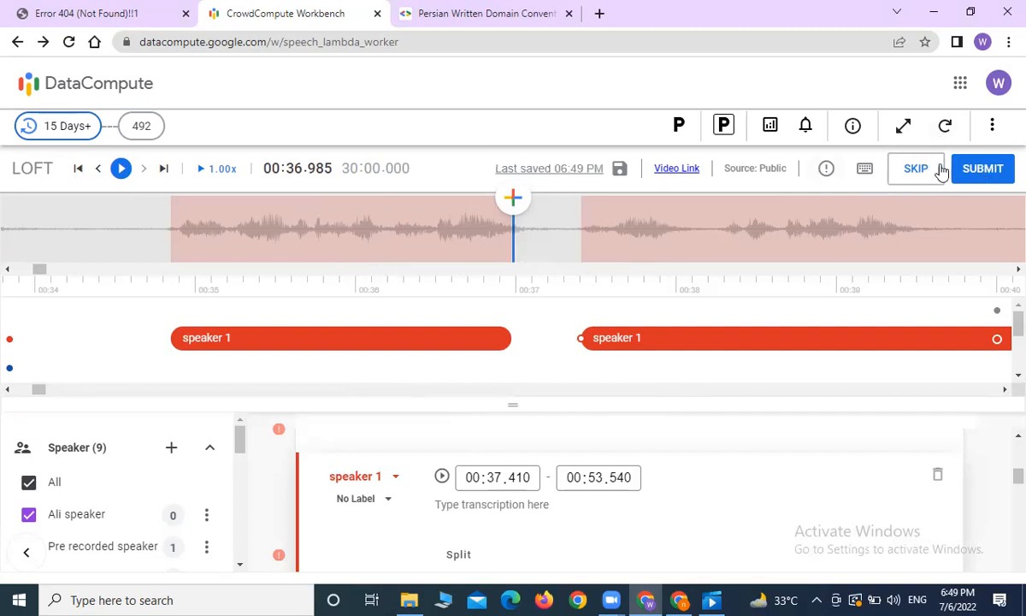
Examine the waveform around 00:39 to 00:40 for further pauses in speaker 1's speech, and return to the gap near 00:37
{"action": "left_click", "coordinate": [735, 243]}
{"action": "left_click", "coordinate": [735, 243]}
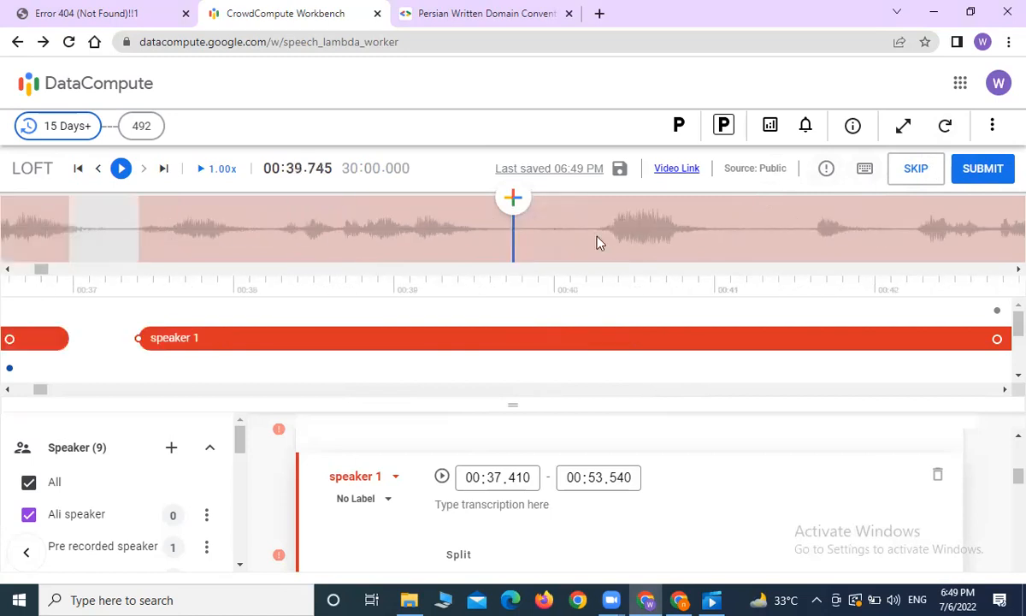
{"action": "left_click", "coordinate": [468, 238]}
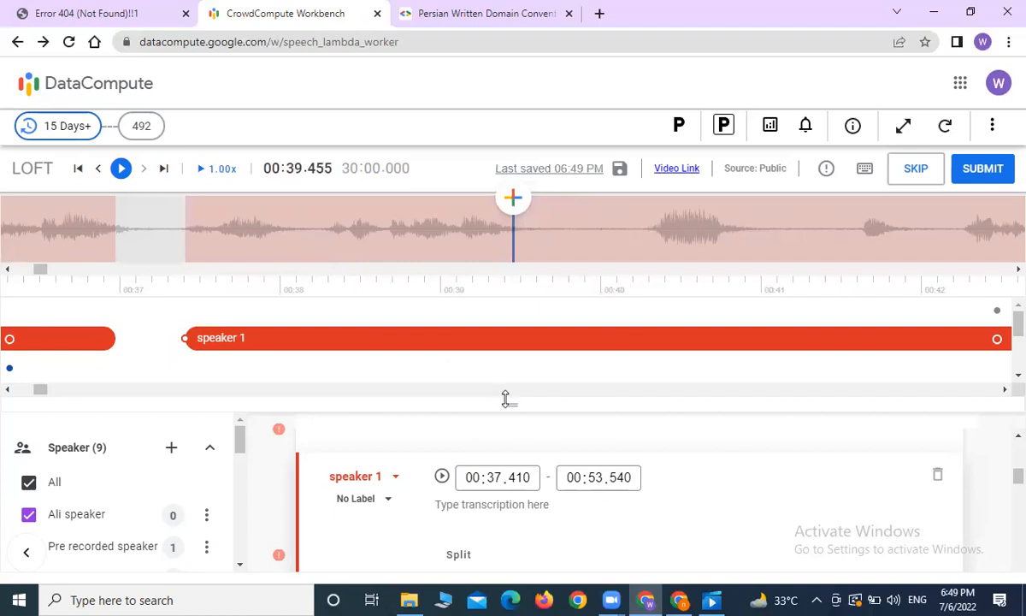
{"action": "left_click_drag", "start_coordinate": [511, 404], "coordinate": [517, 448]}
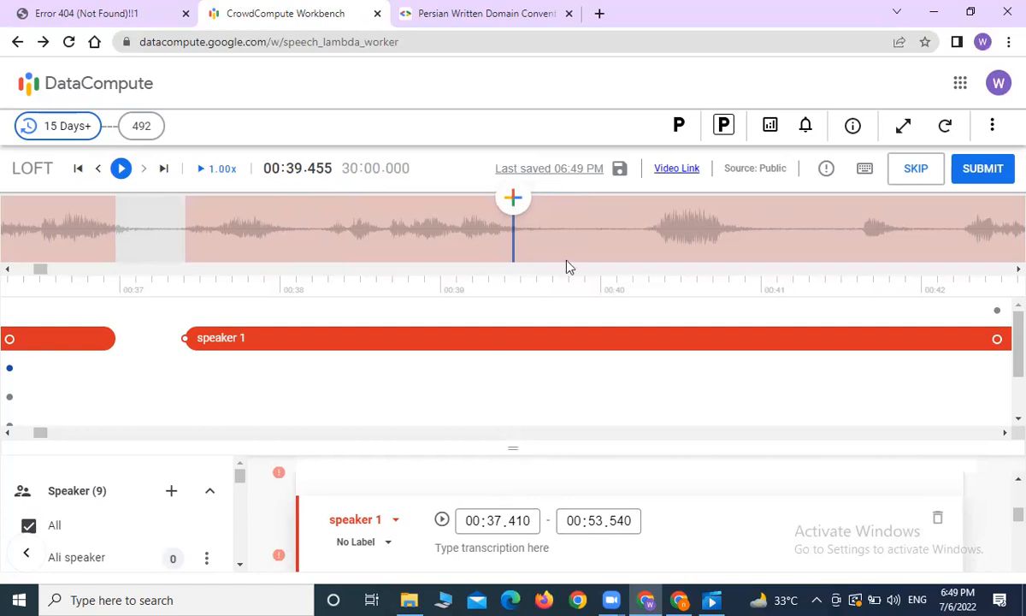
{"action": "left_click", "coordinate": [546, 235]}
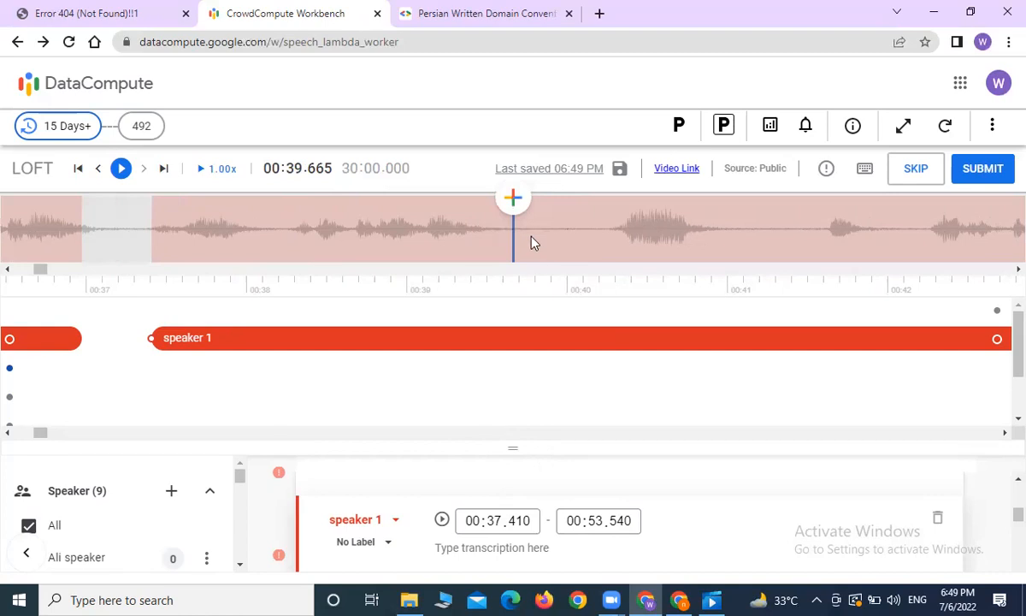
{"action": "left_click", "coordinate": [220, 253]}
{"action": "left_click", "coordinate": [407, 246]}
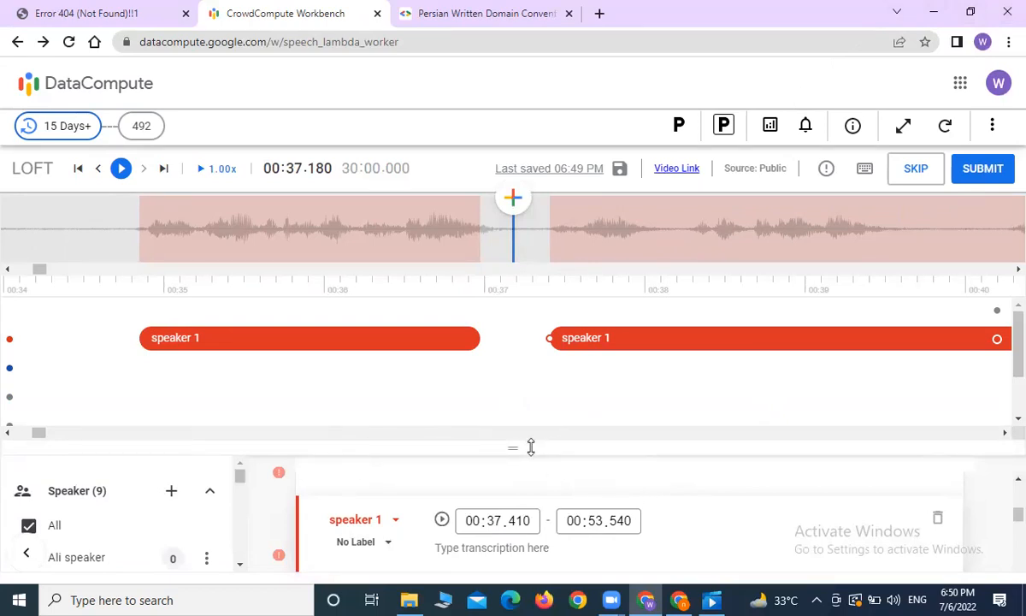
Rename speaker 4 by removing its number and putting a person's first name, spelled differently from the existing speaker's, before "speaker"
{"action": "left_click_drag", "start_coordinate": [511, 438], "coordinate": [513, 346]}
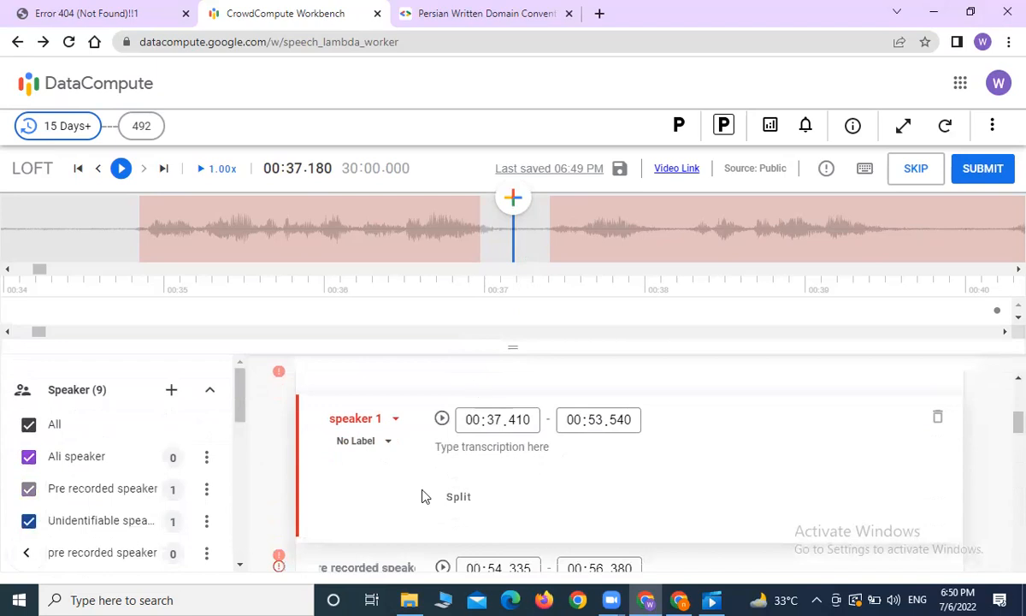
{"action": "scroll", "coordinate": [146, 471], "scroll_direction": "down", "scroll_amount": 2}
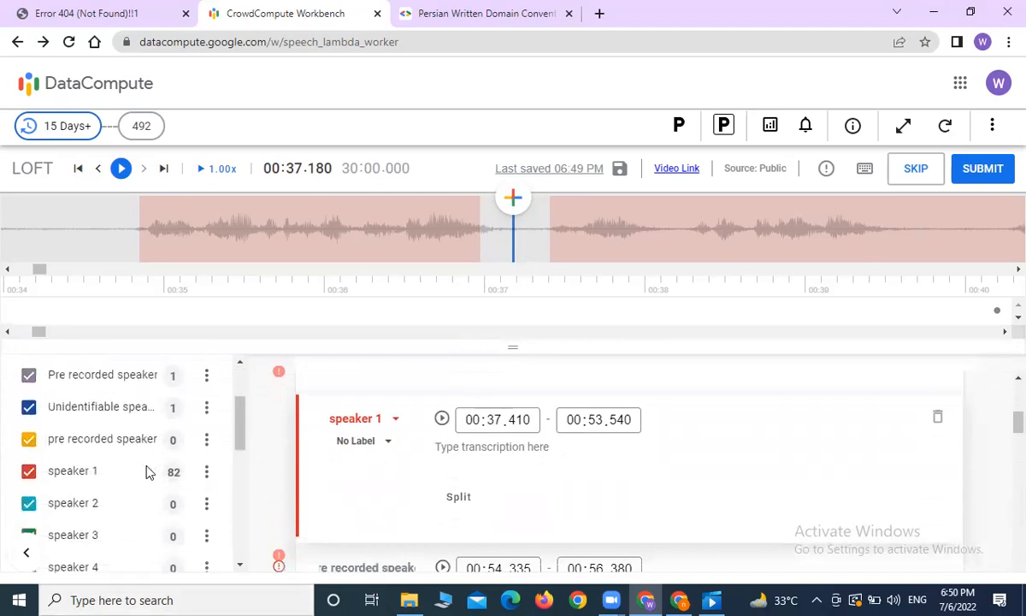
{"action": "scroll", "coordinate": [147, 471], "scroll_direction": "down", "scroll_amount": 2}
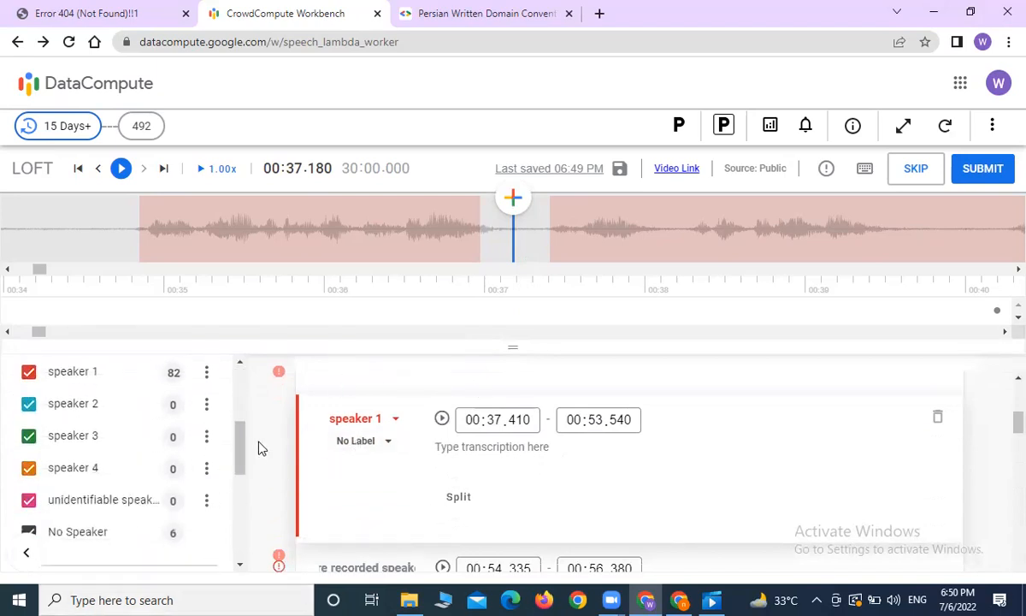
{"action": "left_click", "coordinate": [207, 470]}
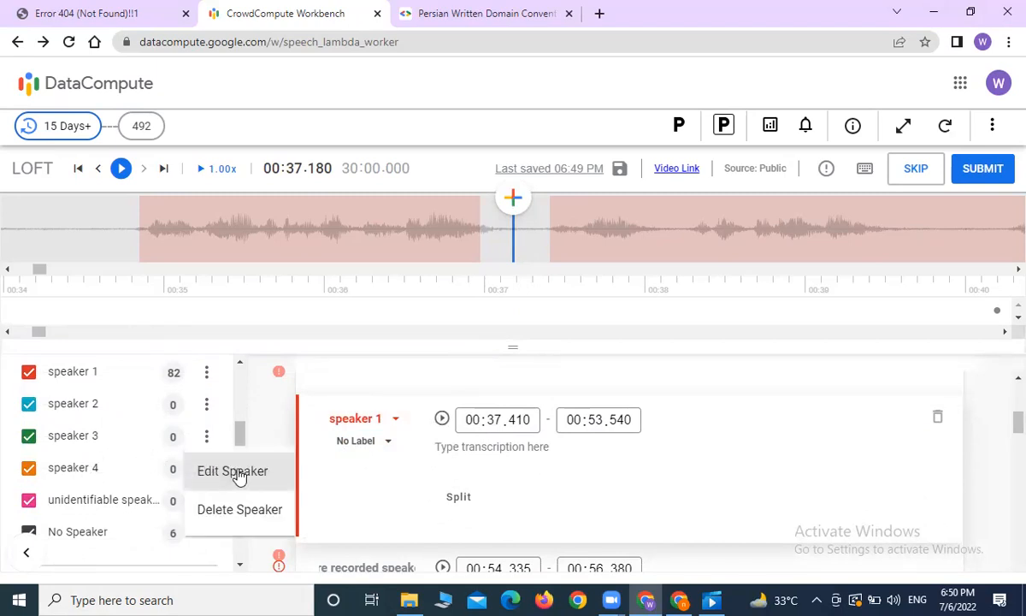
{"action": "left_click", "coordinate": [238, 472]}
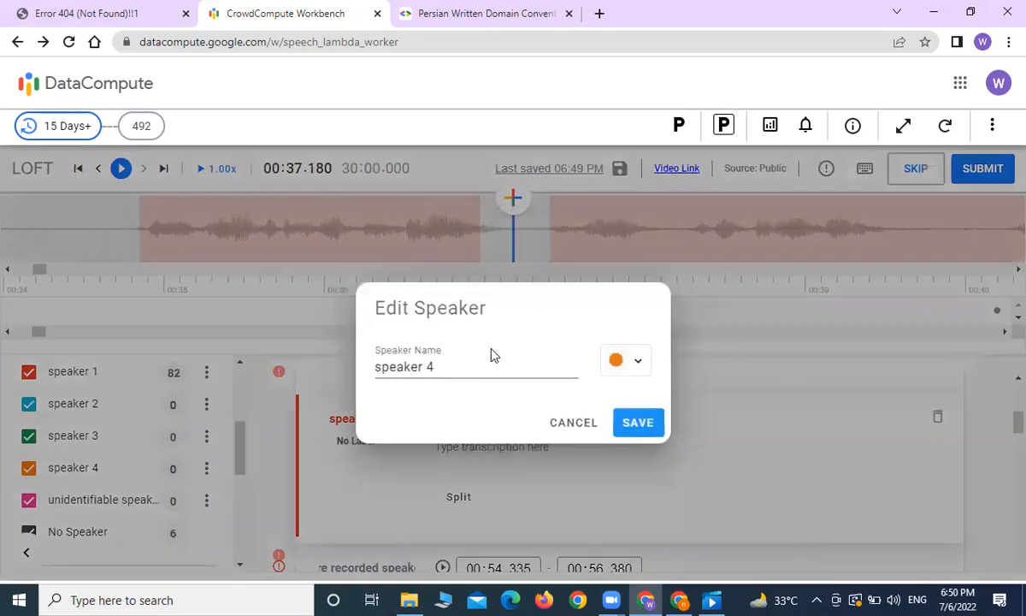
{"action": "left_click", "coordinate": [442, 367]}
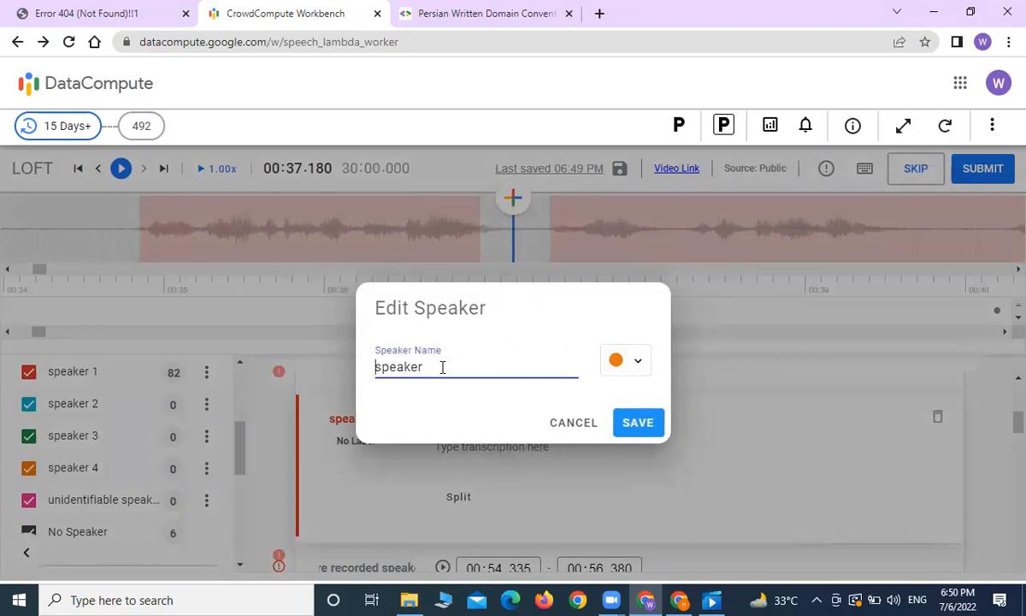
{"action": "type", "text": "Ali"}
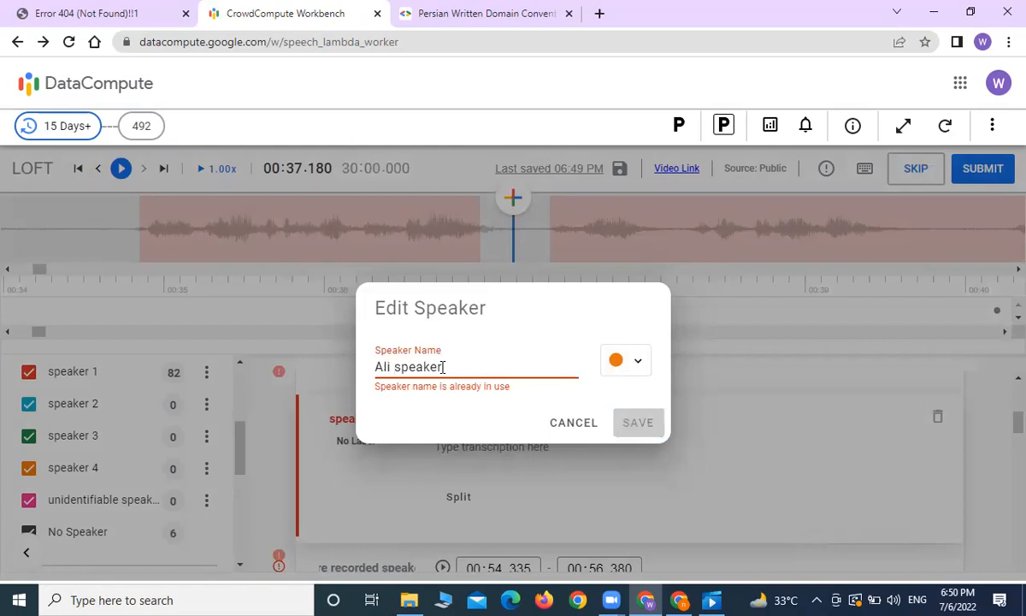
{"action": "key", "text": "BackSpace"}
{"action": "type", "text": "i"}
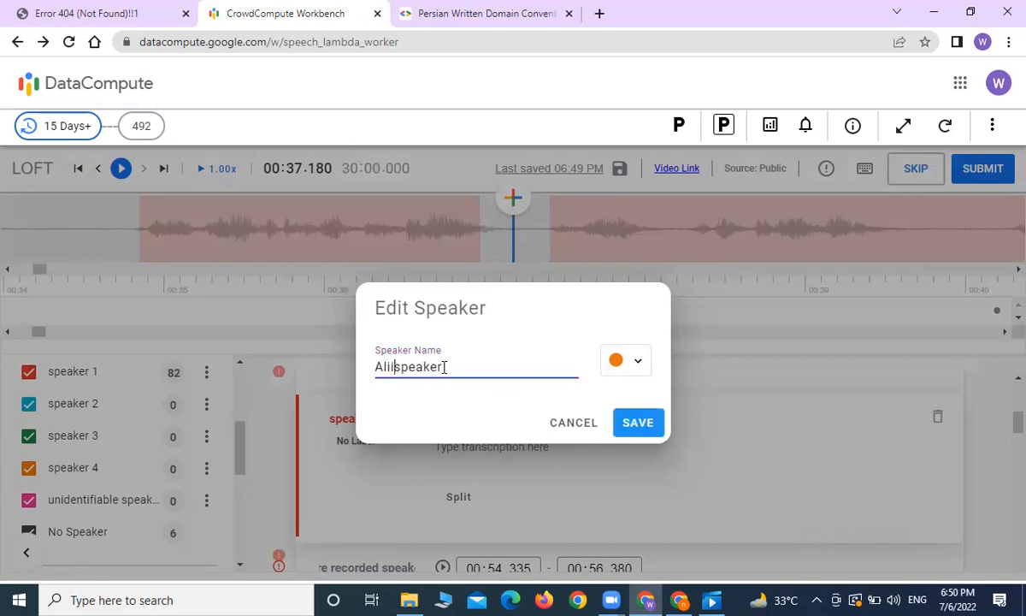
{"action": "left_click", "coordinate": [622, 427]}
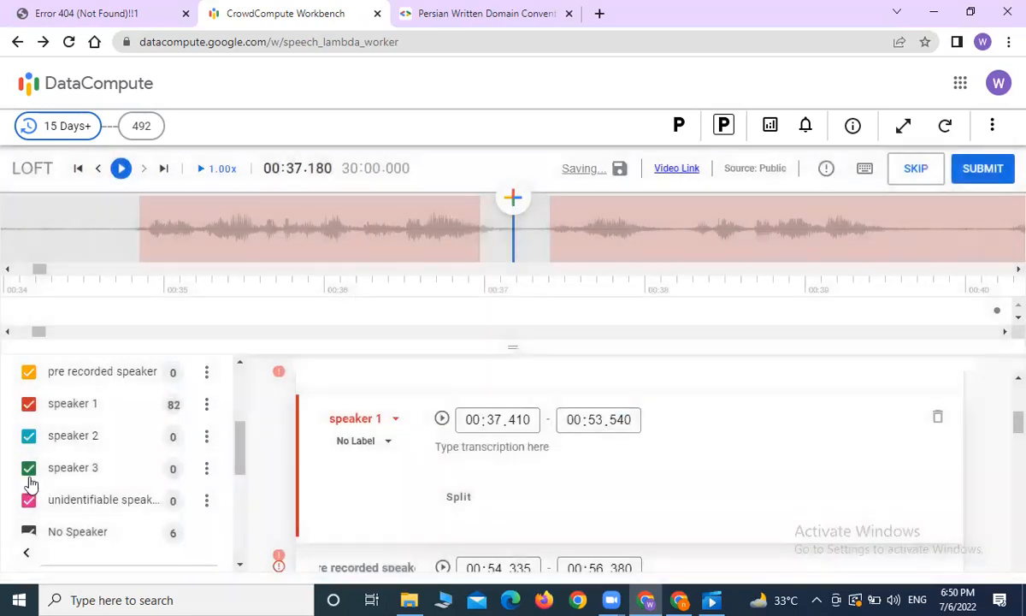
{"action": "scroll", "coordinate": [92, 461], "scroll_direction": "up", "scroll_amount": 5}
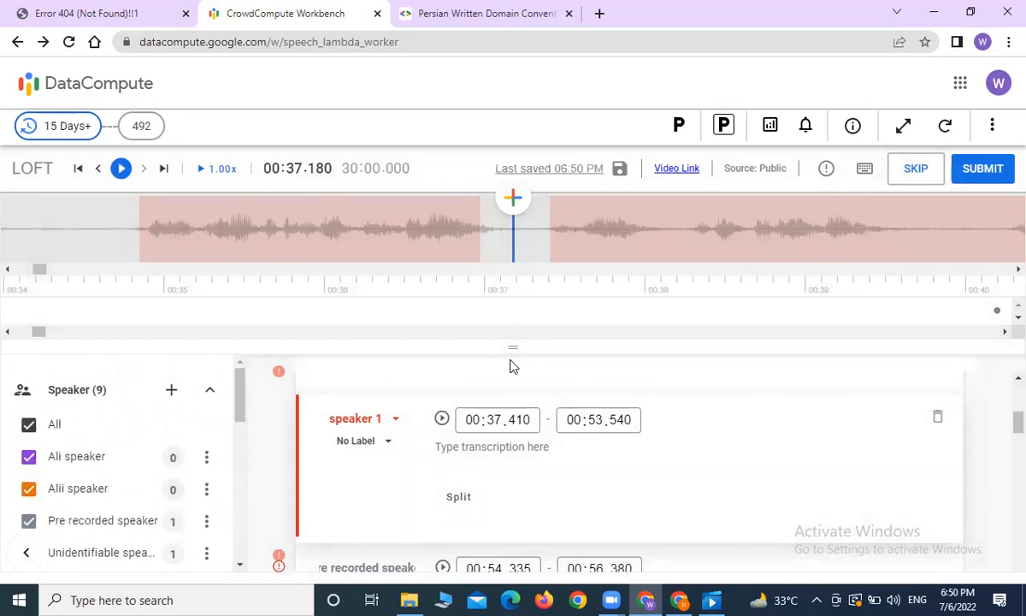
Enlarge the speaker tracks and browse them along the timeline to about 18:06 and back to the beginning of the audio
{"action": "left_click_drag", "start_coordinate": [513, 346], "coordinate": [513, 478]}
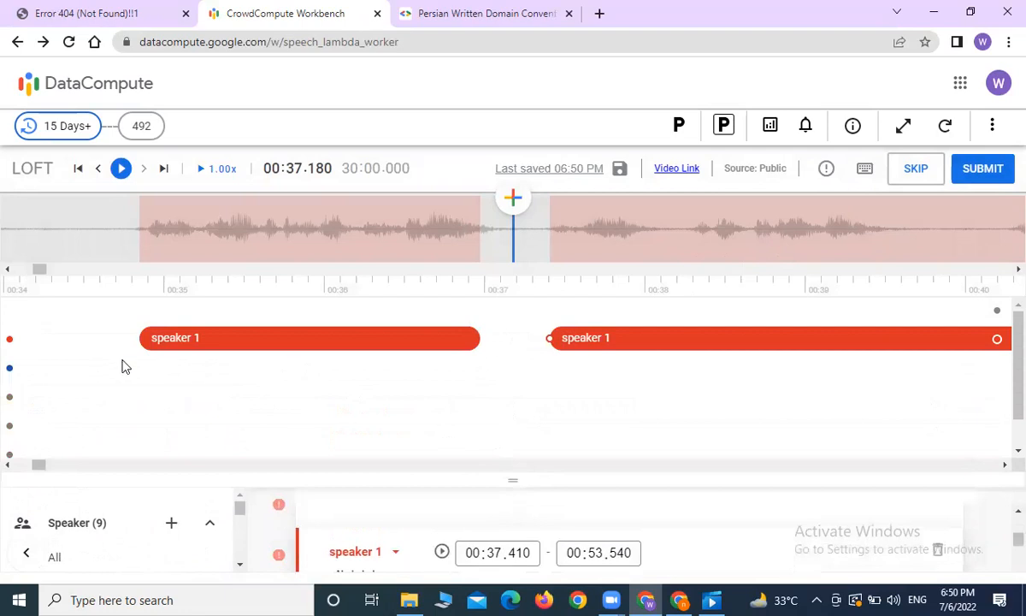
{"action": "scroll", "coordinate": [346, 392], "scroll_direction": "down", "scroll_amount": 1}
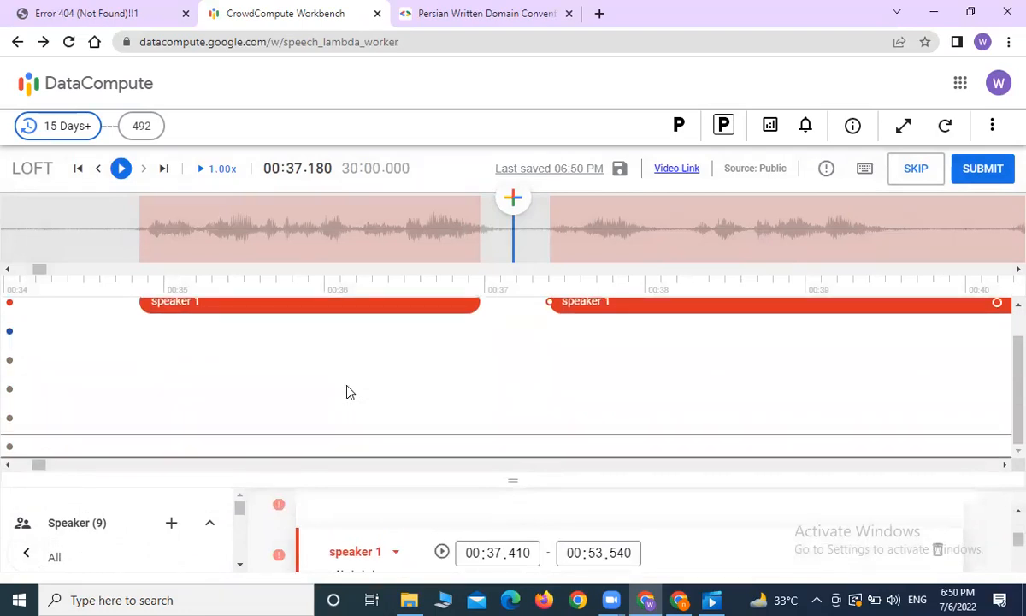
{"action": "scroll", "coordinate": [346, 392], "scroll_direction": "up", "scroll_amount": 1}
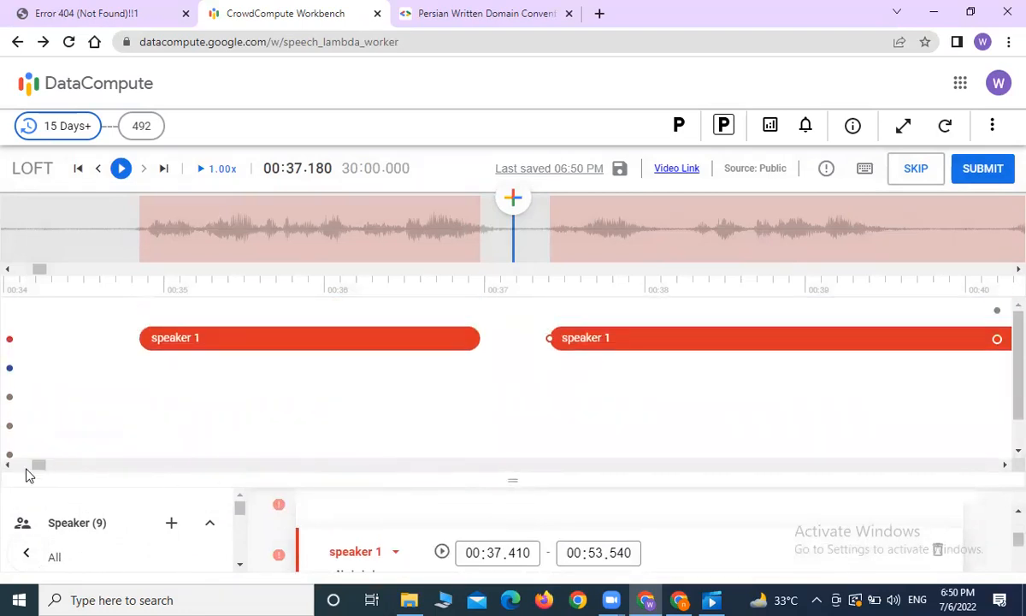
{"action": "left_click_drag", "start_coordinate": [38, 464], "coordinate": [631, 490]}
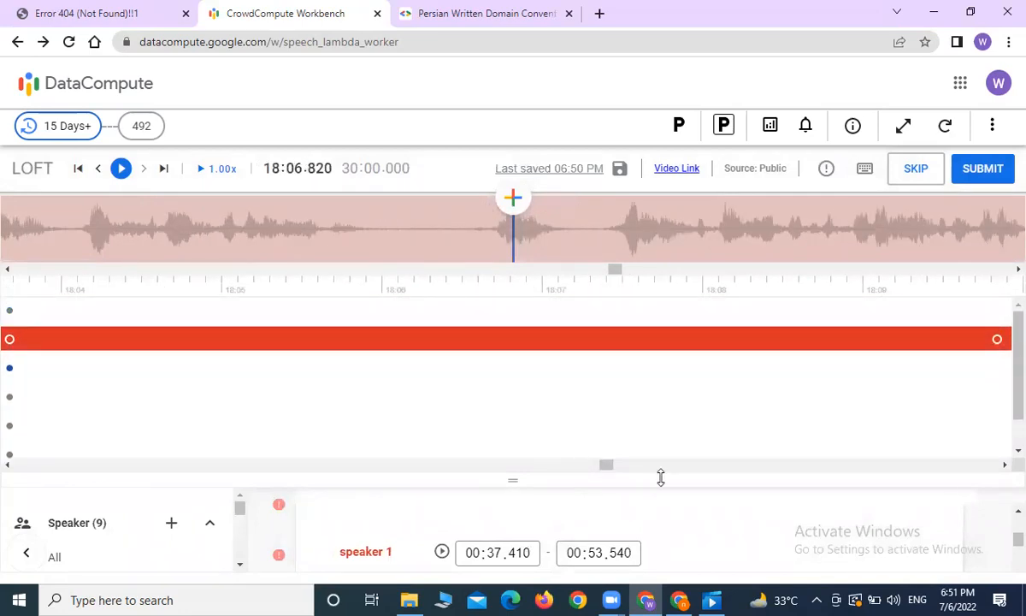
{"action": "left_click_drag", "start_coordinate": [608, 465], "coordinate": [43, 465]}
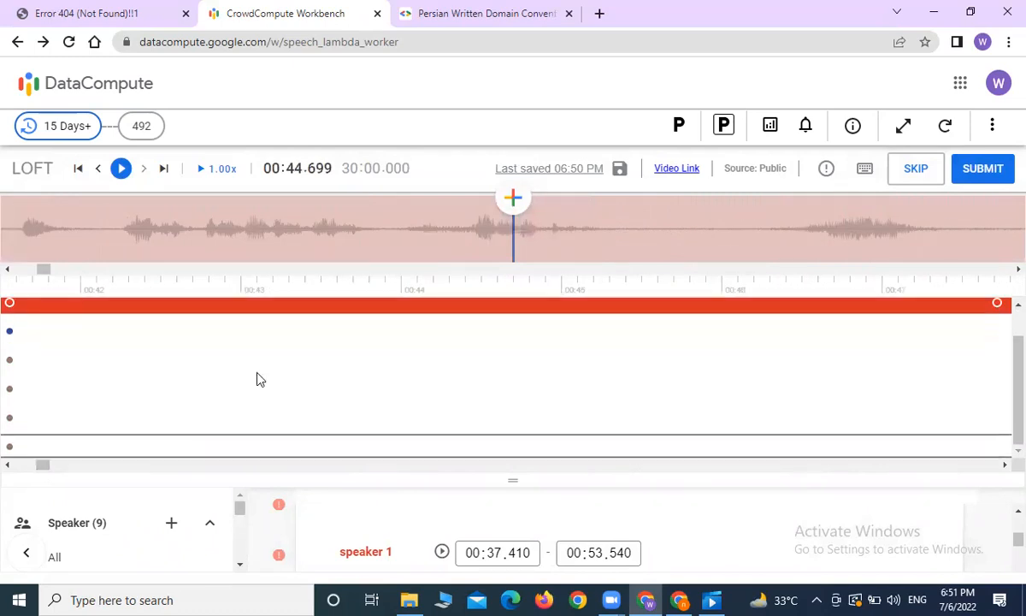
{"action": "left_click_drag", "start_coordinate": [42, 467], "coordinate": [385, 500]}
{"action": "left_click_drag", "start_coordinate": [205, 456], "coordinate": [7, 470]}
Rename speaker 1 by replacing its number with a person's first name before "speaker", and check the name on the earlier segments
{"action": "left_click_drag", "start_coordinate": [513, 484], "coordinate": [513, 305]}
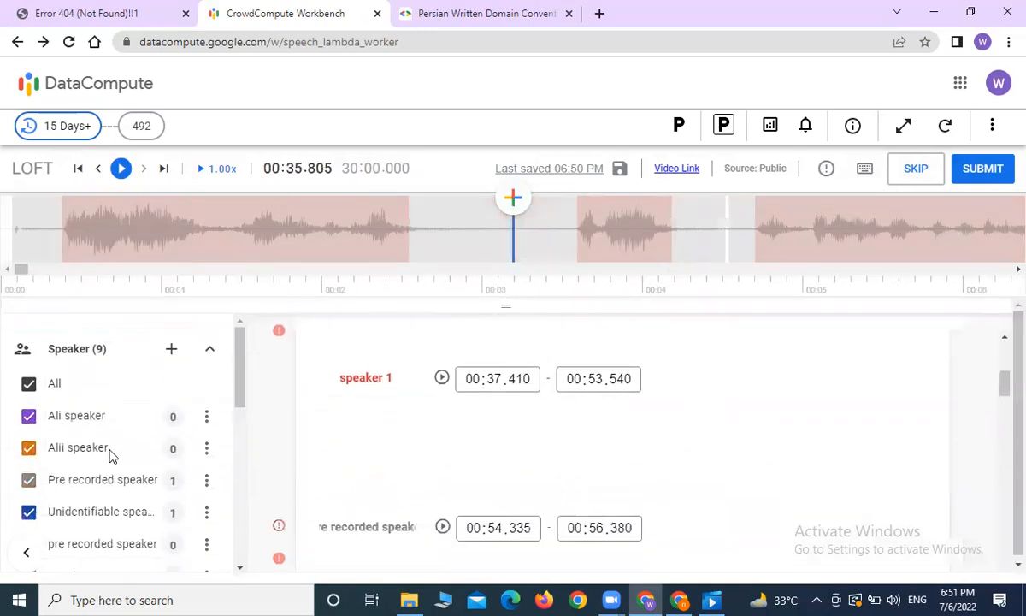
{"action": "scroll", "coordinate": [109, 455], "scroll_direction": "down", "scroll_amount": 3}
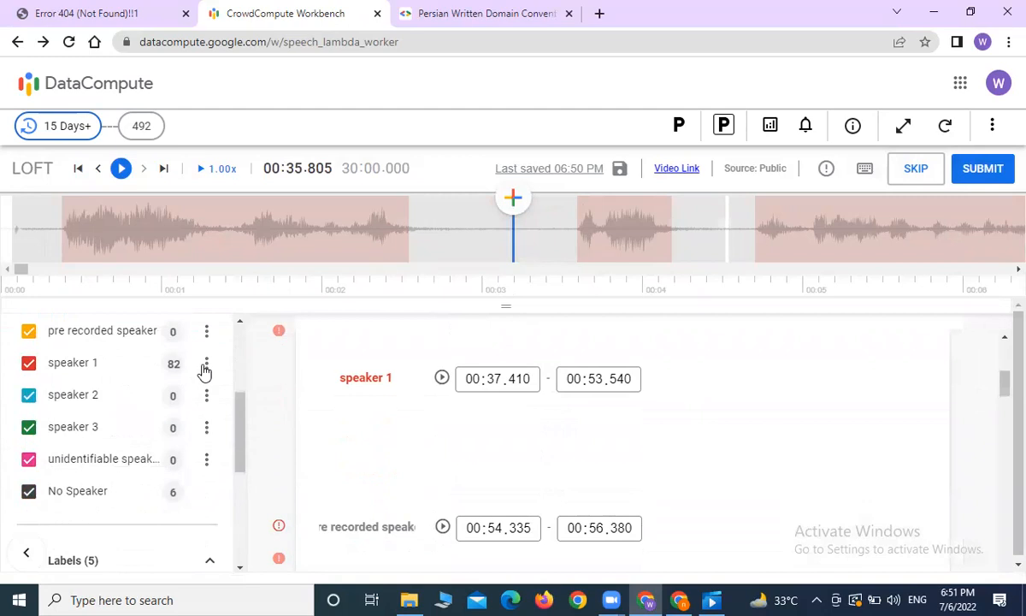
{"action": "left_click", "coordinate": [205, 366]}
{"action": "left_click", "coordinate": [199, 369]}
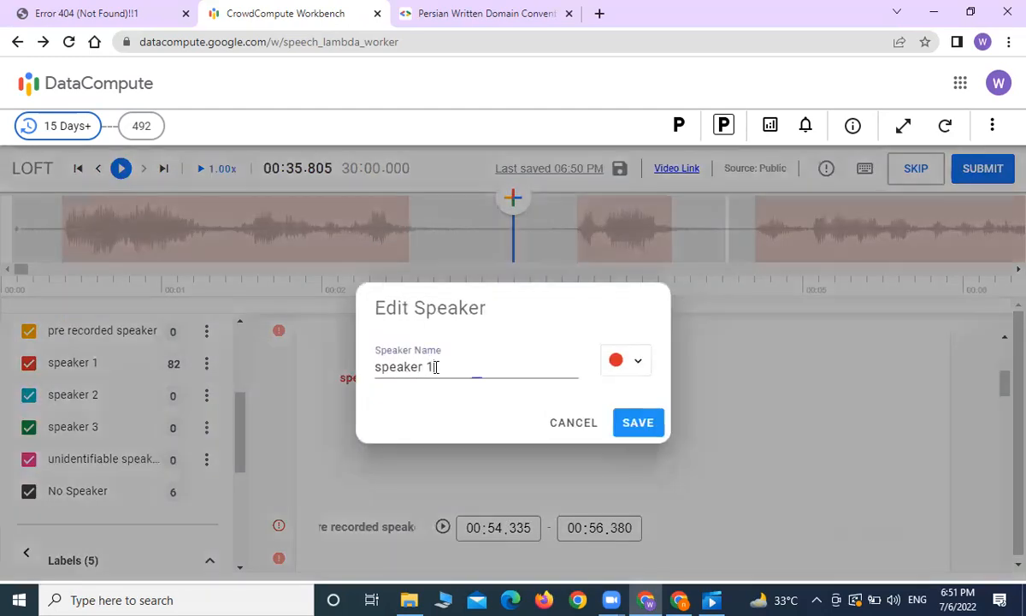
{"action": "key", "text": "BackSpace"}
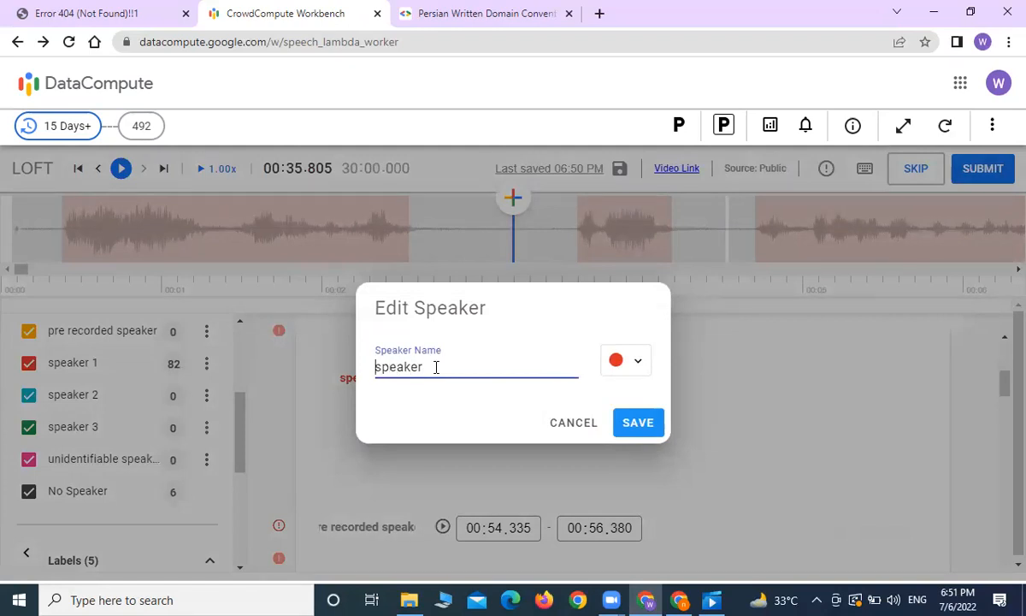
{"action": "type", "text": "Kamran"}
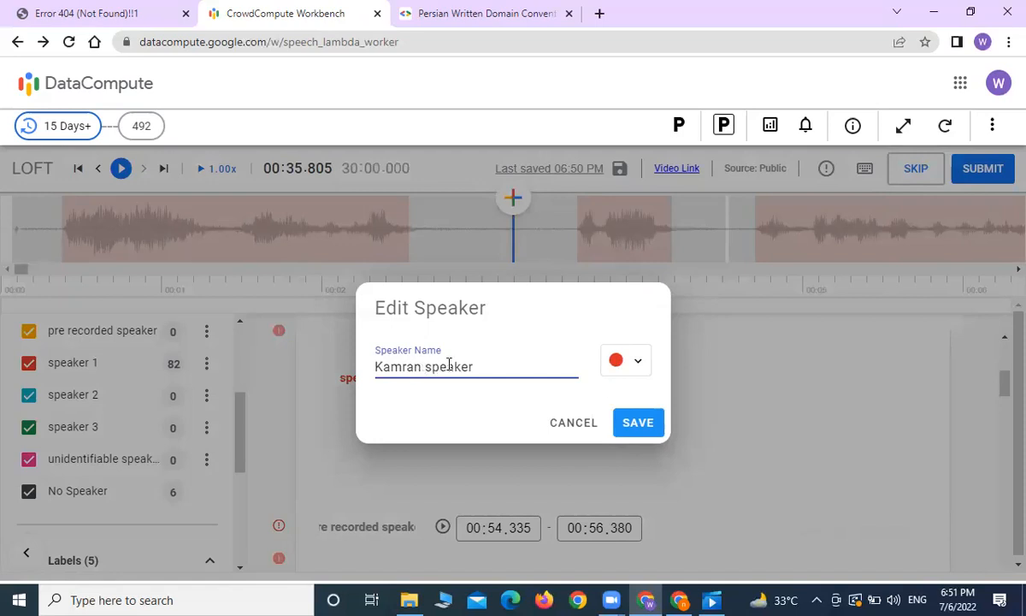
{"action": "left_click", "coordinate": [630, 427]}
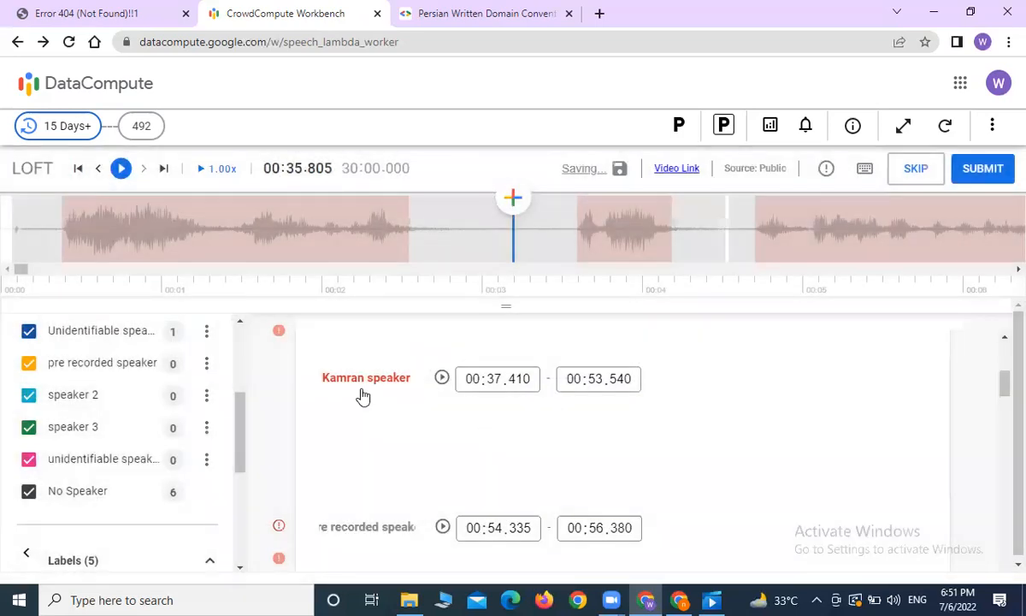
{"action": "scroll", "coordinate": [154, 410], "scroll_direction": "up", "scroll_amount": 4}
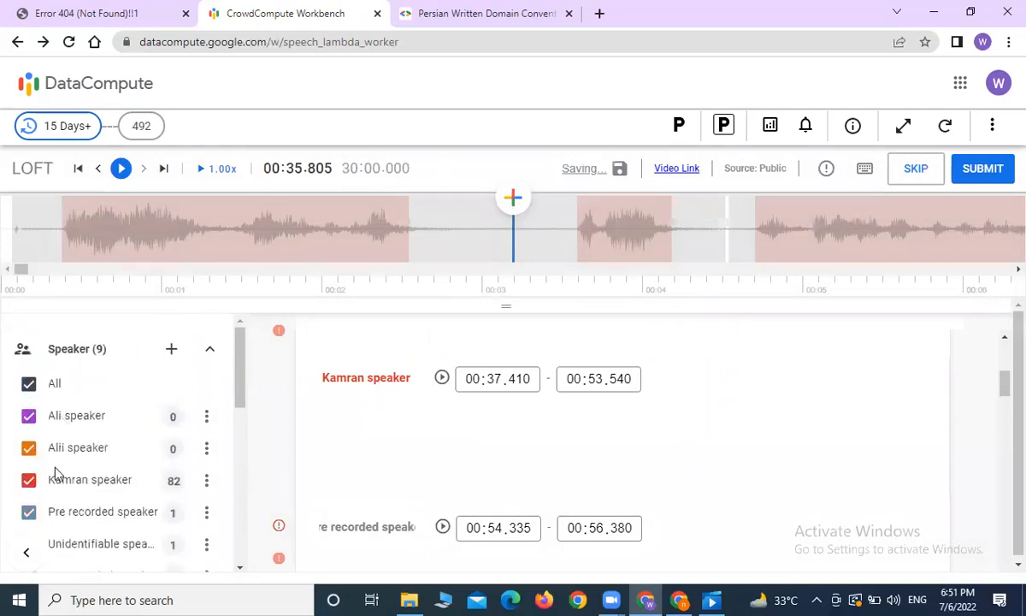
{"action": "scroll", "coordinate": [406, 402], "scroll_direction": "up", "scroll_amount": 8}
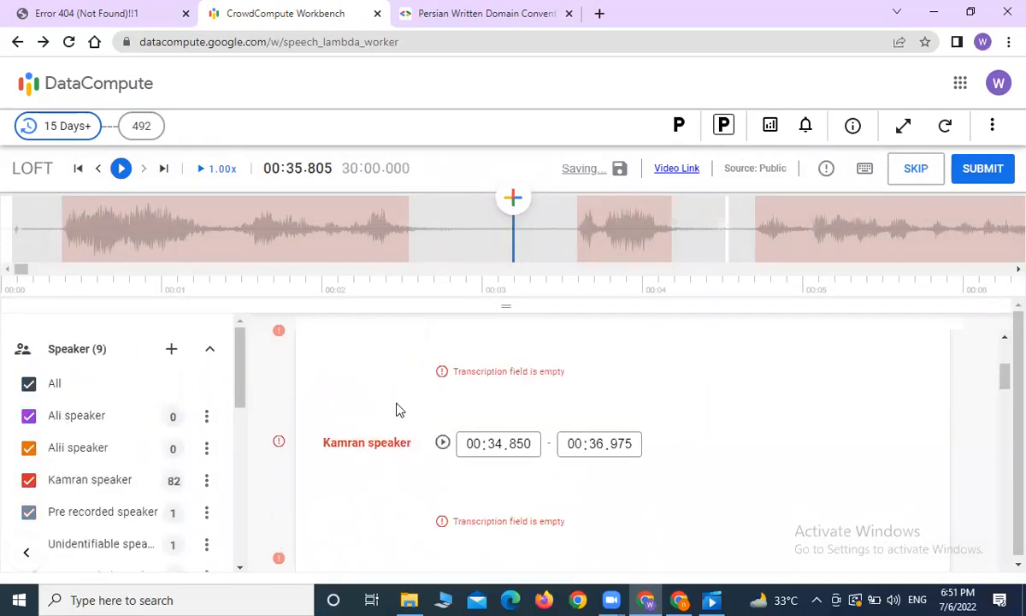
{"action": "scroll", "coordinate": [396, 410], "scroll_direction": "up", "scroll_amount": 10}
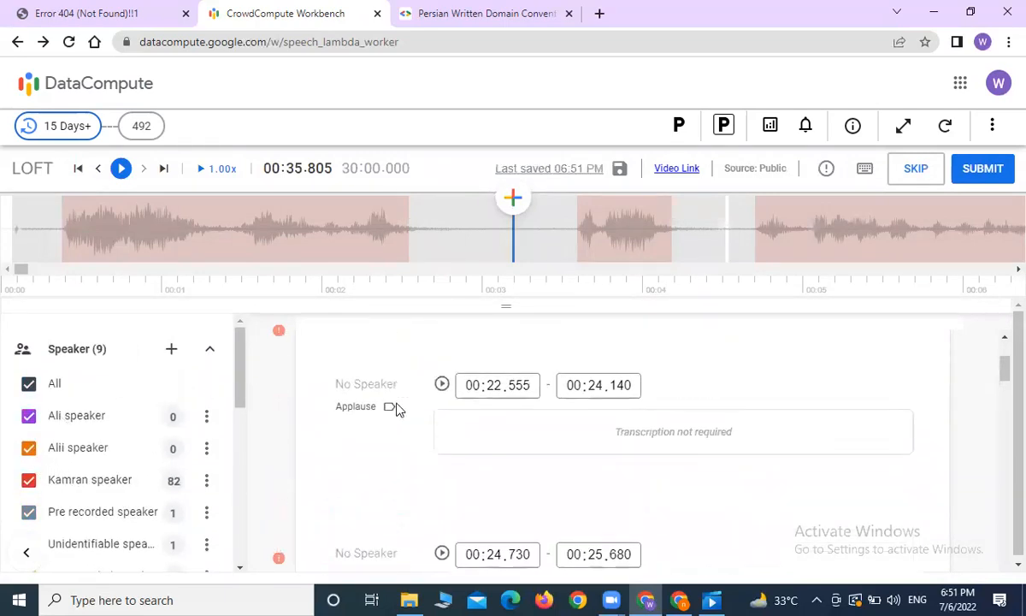
{"action": "scroll", "coordinate": [396, 410], "scroll_direction": "up", "scroll_amount": 4}
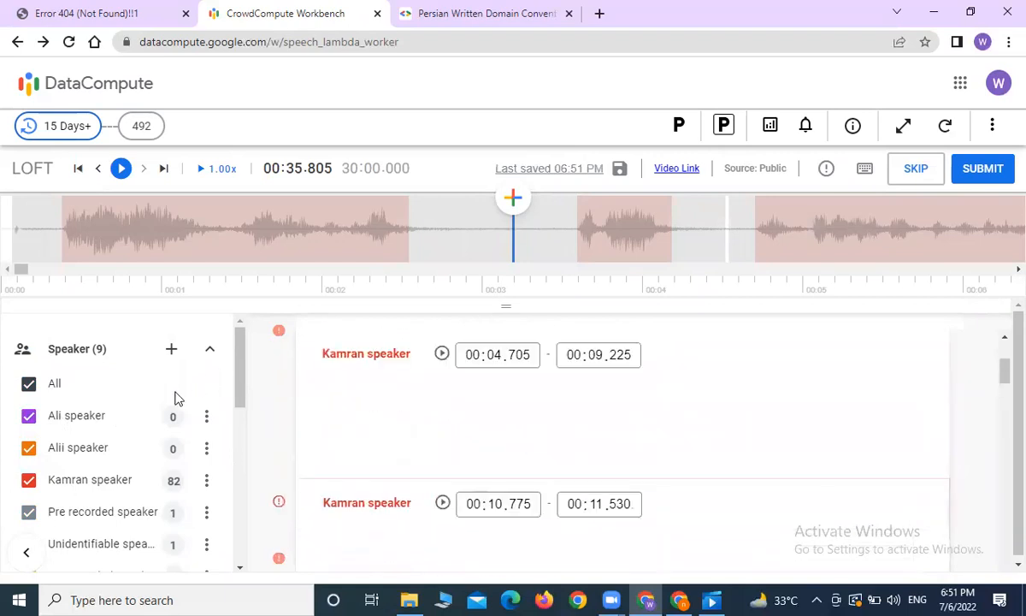
Show the edit and delete options of the first listed speaker, and review the Labels list down to No Label
{"action": "left_click", "coordinate": [206, 416]}
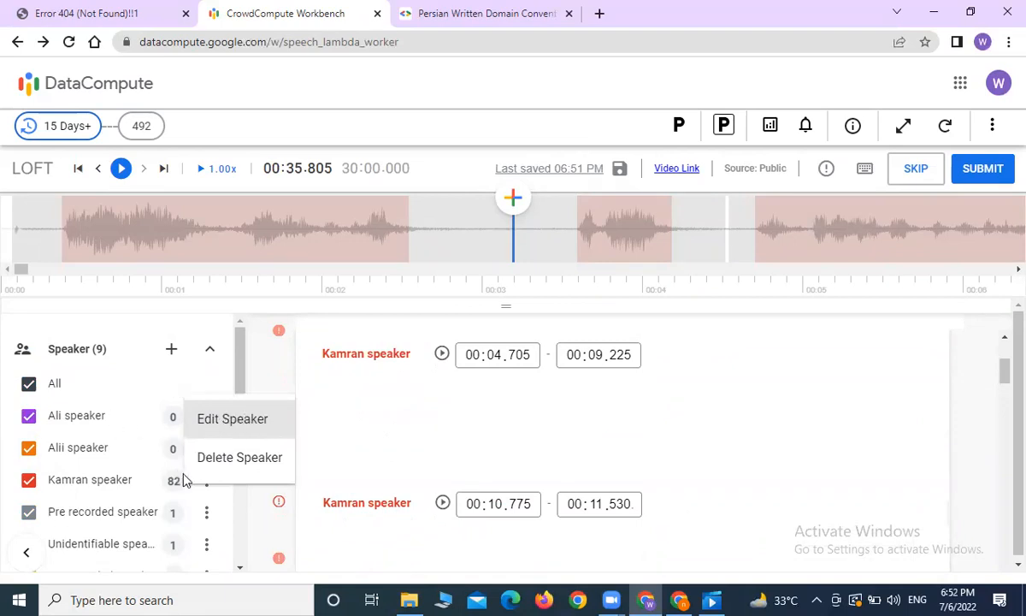
{"action": "left_click", "coordinate": [239, 518]}
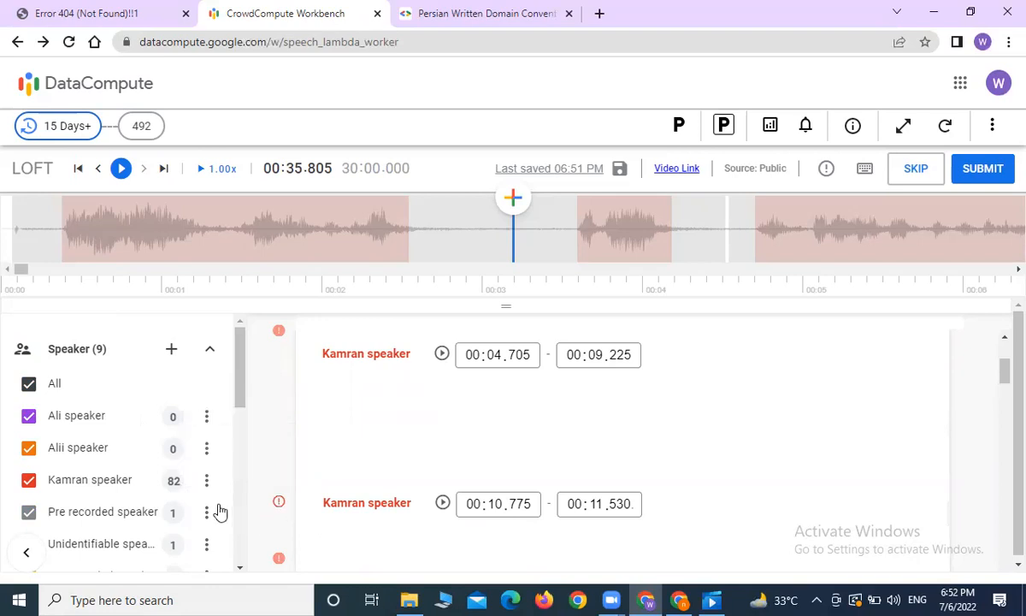
{"action": "scroll", "coordinate": [220, 513], "scroll_direction": "down", "scroll_amount": 5}
{"action": "scroll", "coordinate": [131, 511], "scroll_direction": "down", "scroll_amount": 2}
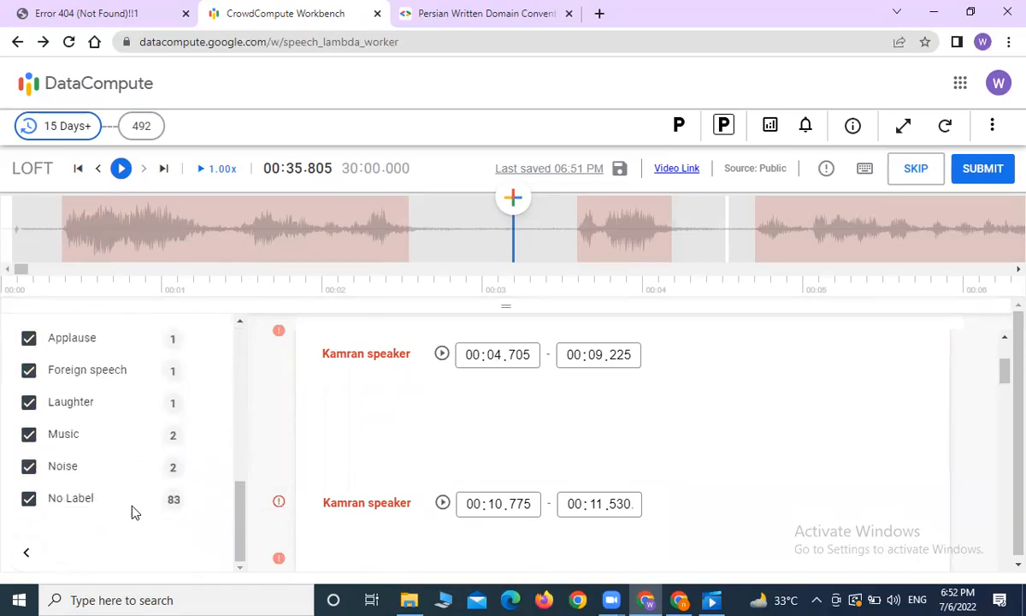
Review the speaker list and return to the first segment of the transcript
{"action": "scroll", "coordinate": [181, 462], "scroll_direction": "up", "scroll_amount": 6}
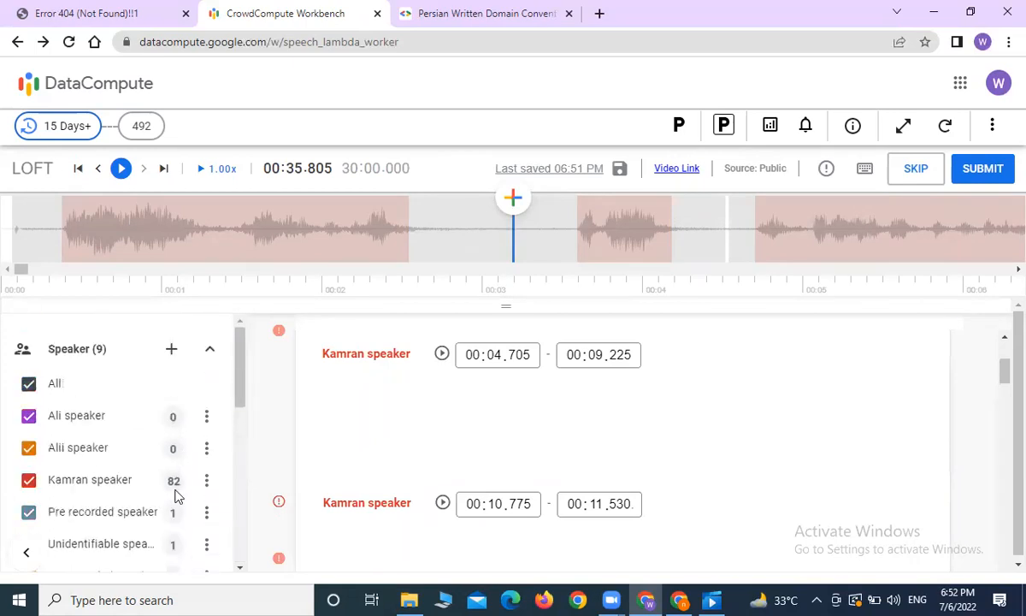
{"action": "scroll", "coordinate": [175, 491], "scroll_direction": "down", "scroll_amount": 2}
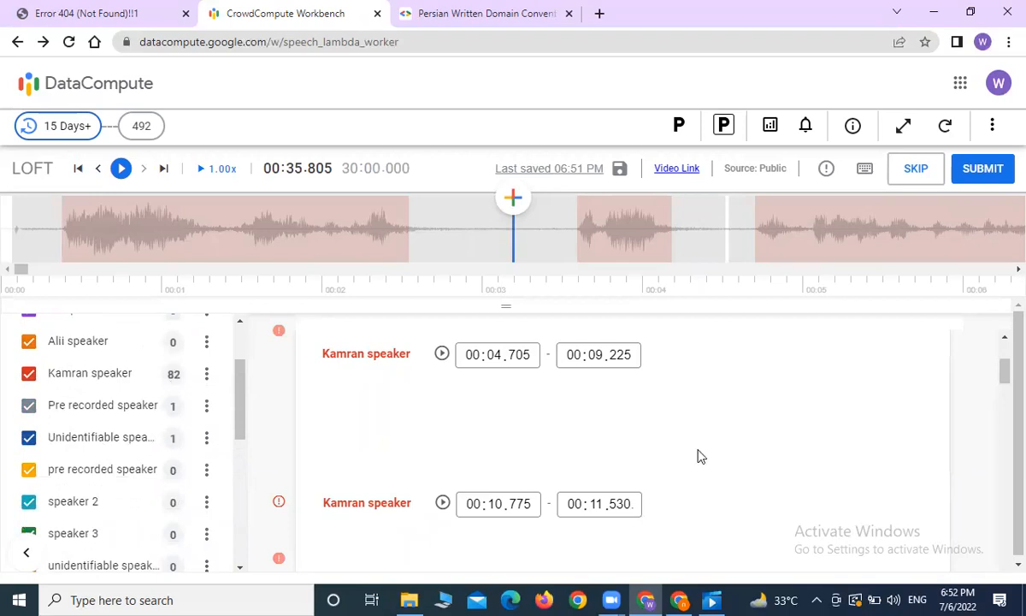
{"action": "scroll", "coordinate": [699, 455], "scroll_direction": "up", "scroll_amount": 5}
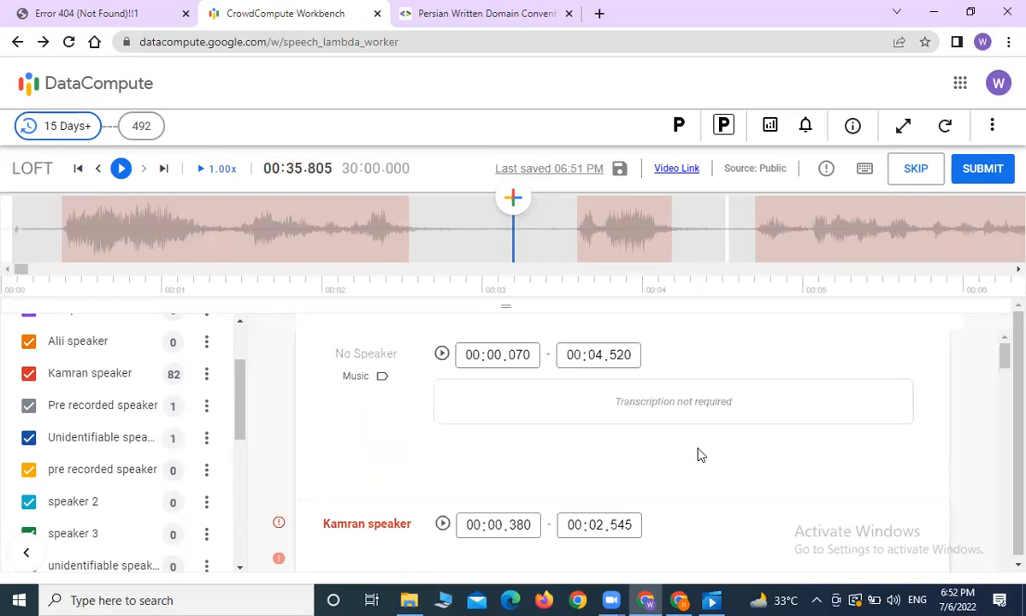
Preview the task's source video briefly in the floating player, pausing playback and closing the player
{"action": "left_click", "coordinate": [669, 174]}
{"action": "left_click", "coordinate": [673, 171]}
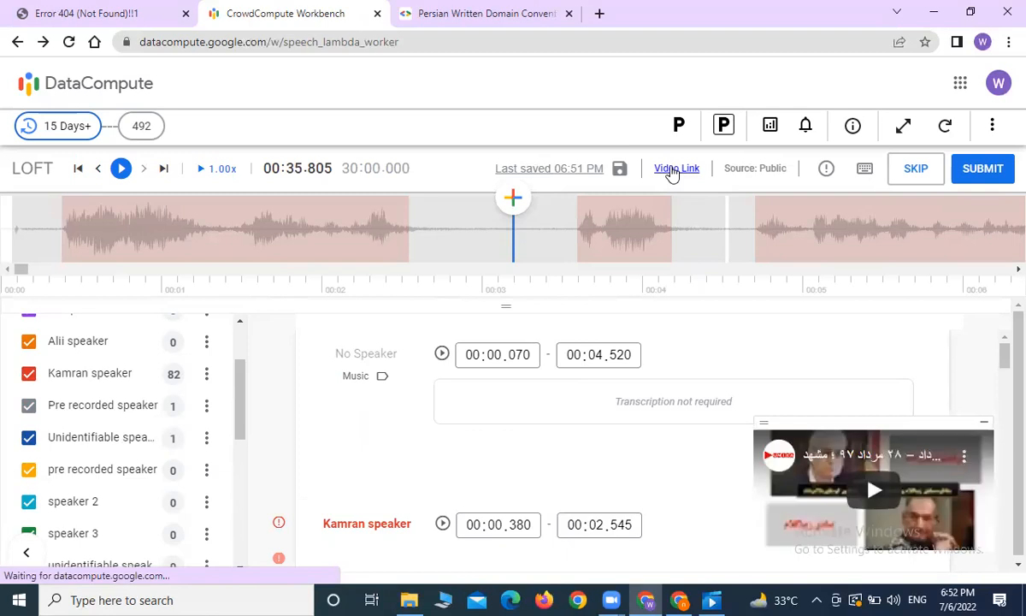
{"action": "left_click", "coordinate": [873, 496]}
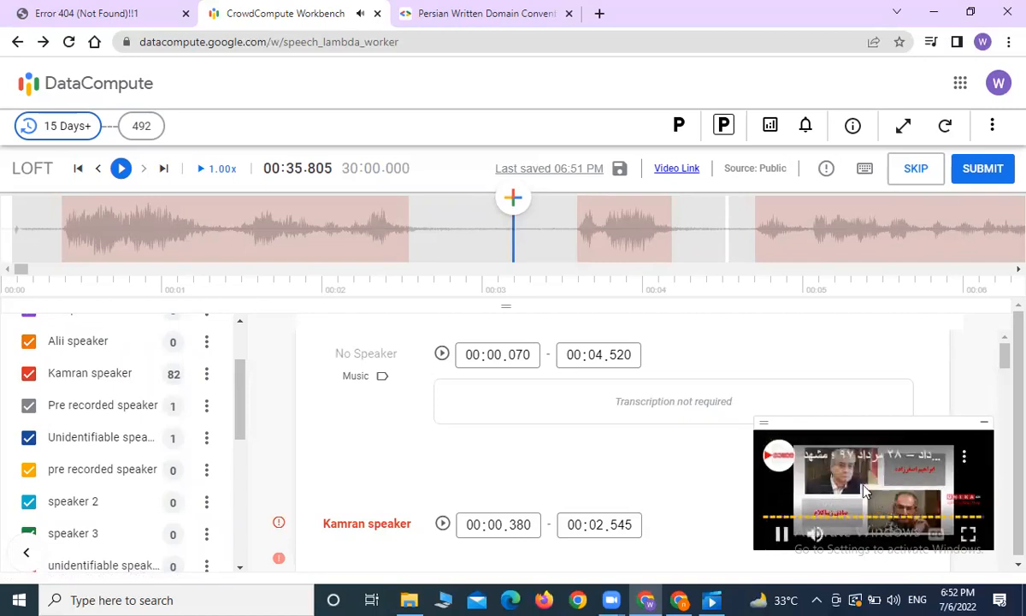
{"action": "left_click", "coordinate": [782, 535]}
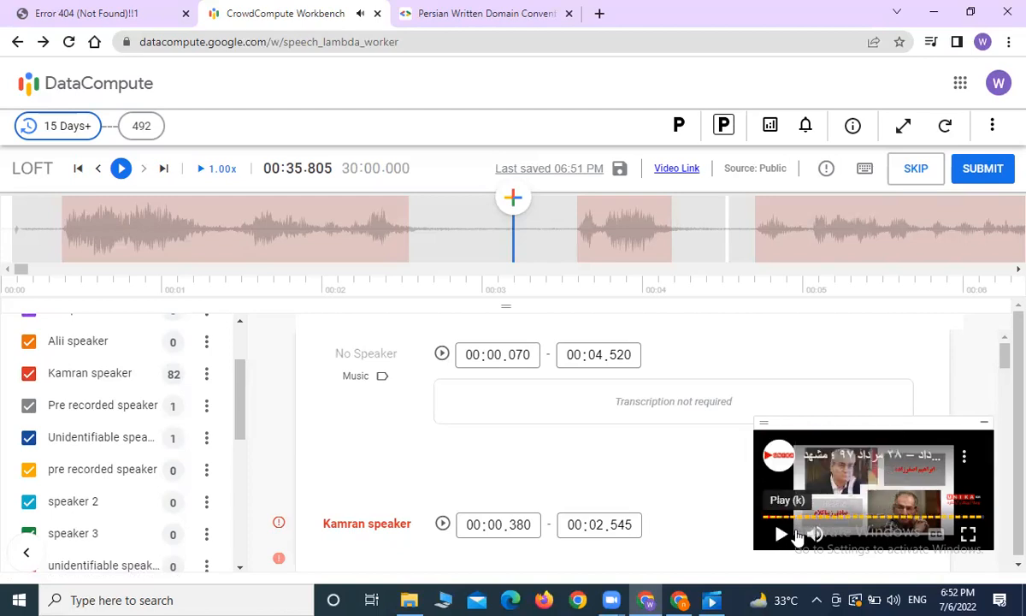
{"action": "left_click", "coordinate": [985, 425]}
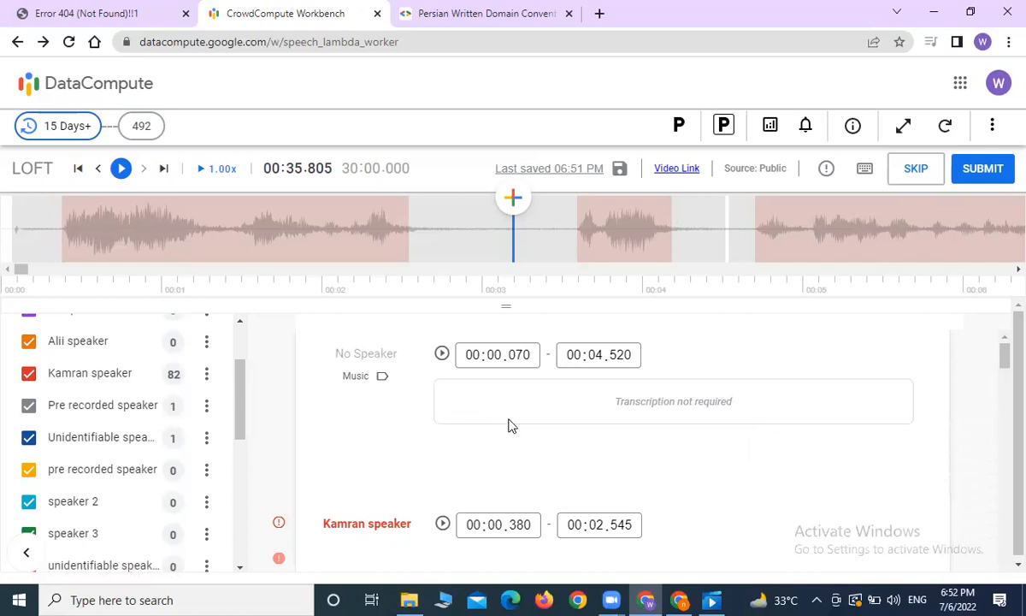
Examine the segments down to the Laughter and Applause entries, and review the speaker and Labels lists
{"action": "scroll", "coordinate": [509, 424], "scroll_direction": "down", "scroll_amount": 10}
{"action": "scroll", "coordinate": [511, 422], "scroll_direction": "down", "scroll_amount": 6}
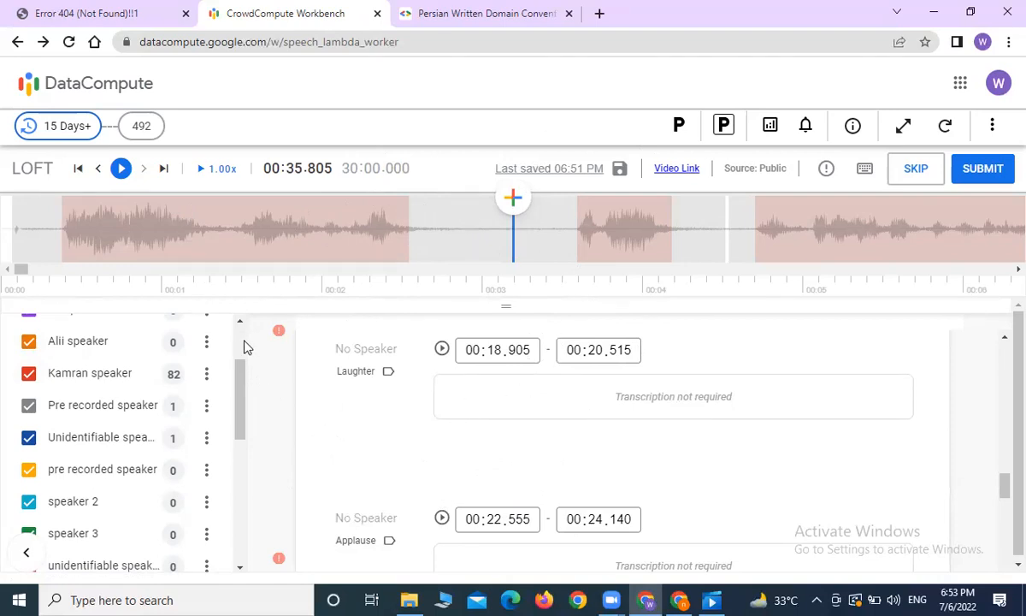
{"action": "scroll", "coordinate": [241, 348], "scroll_direction": "up", "scroll_amount": 3}
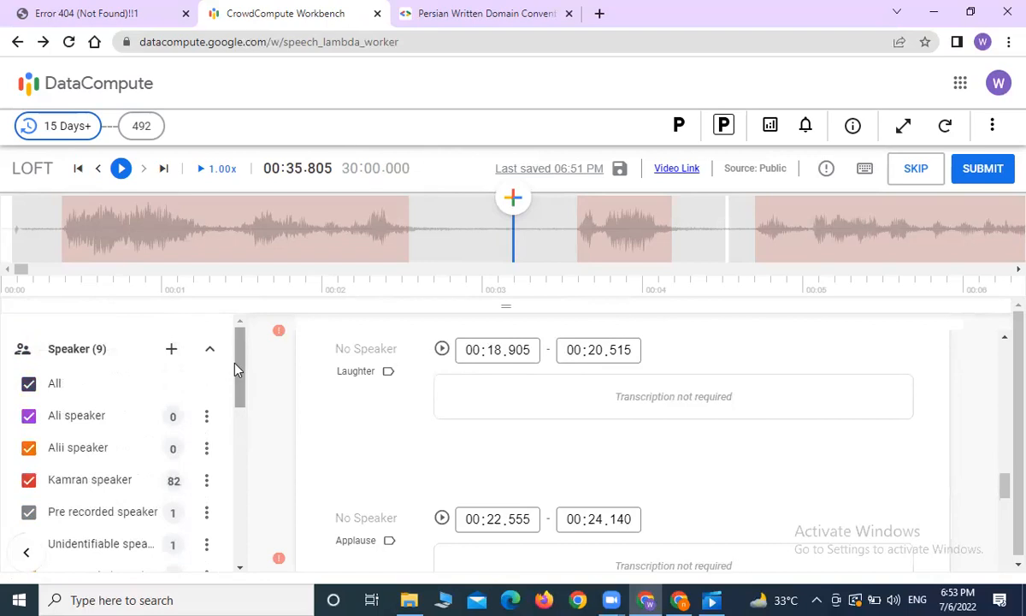
{"action": "left_click_drag", "start_coordinate": [238, 367], "coordinate": [265, 515]}
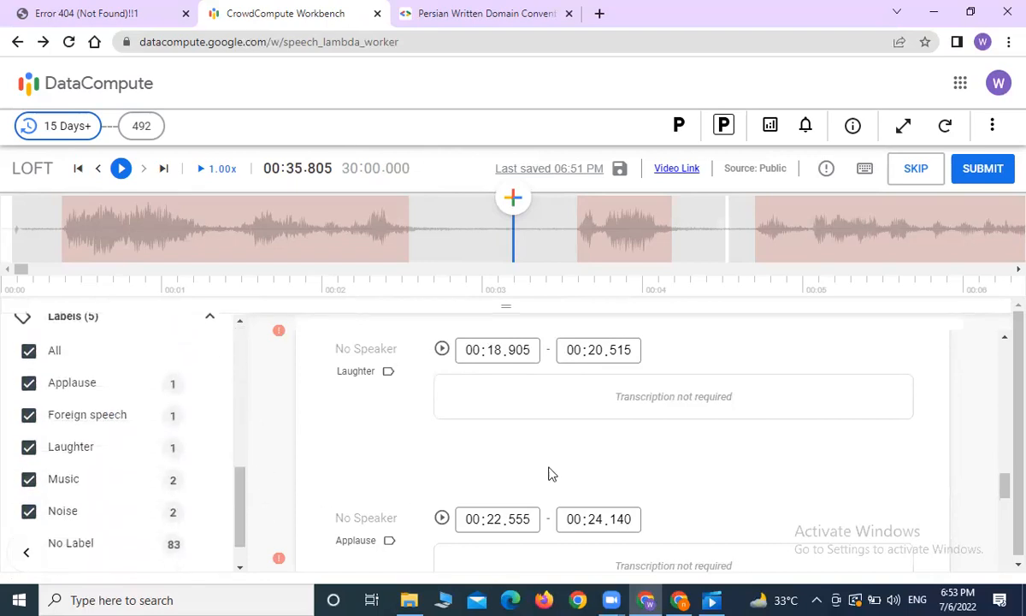